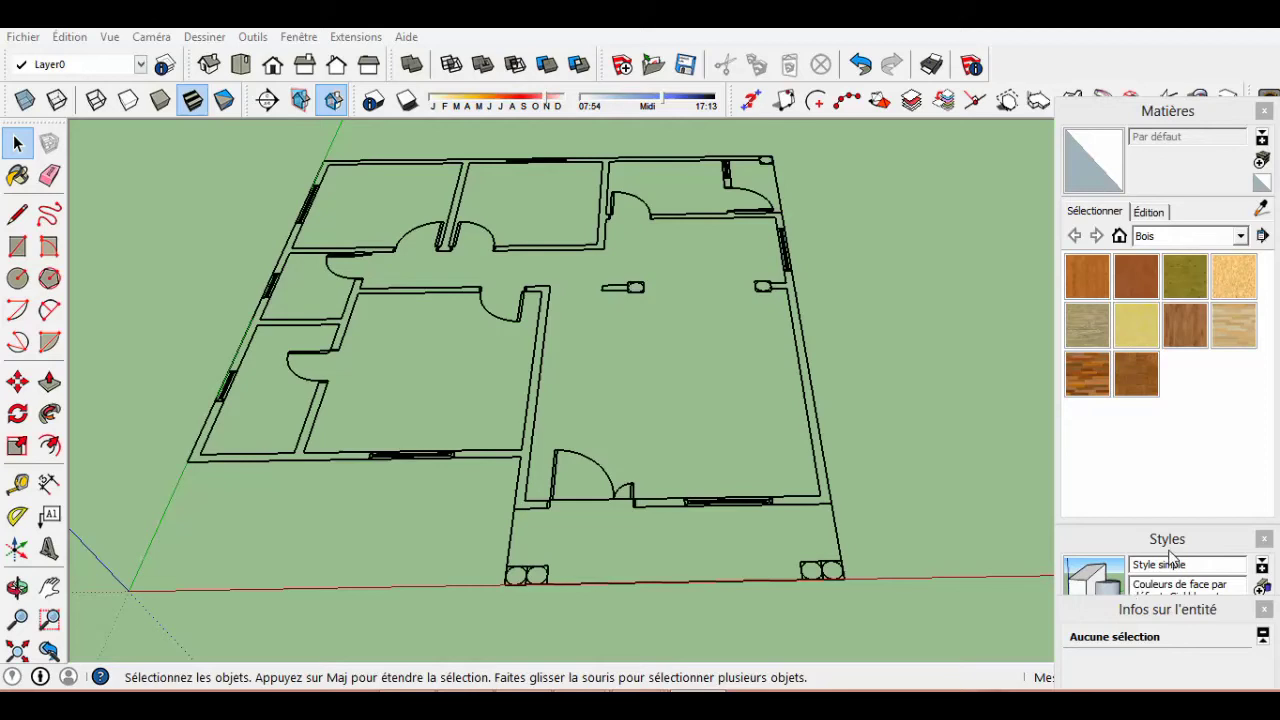
# Close the plan outline with a line at the lower-left corner, forming a 97,94 m² face.
pyautogui.moveTo(845, 375); pyautogui.dragTo(664, 412, button='middle')
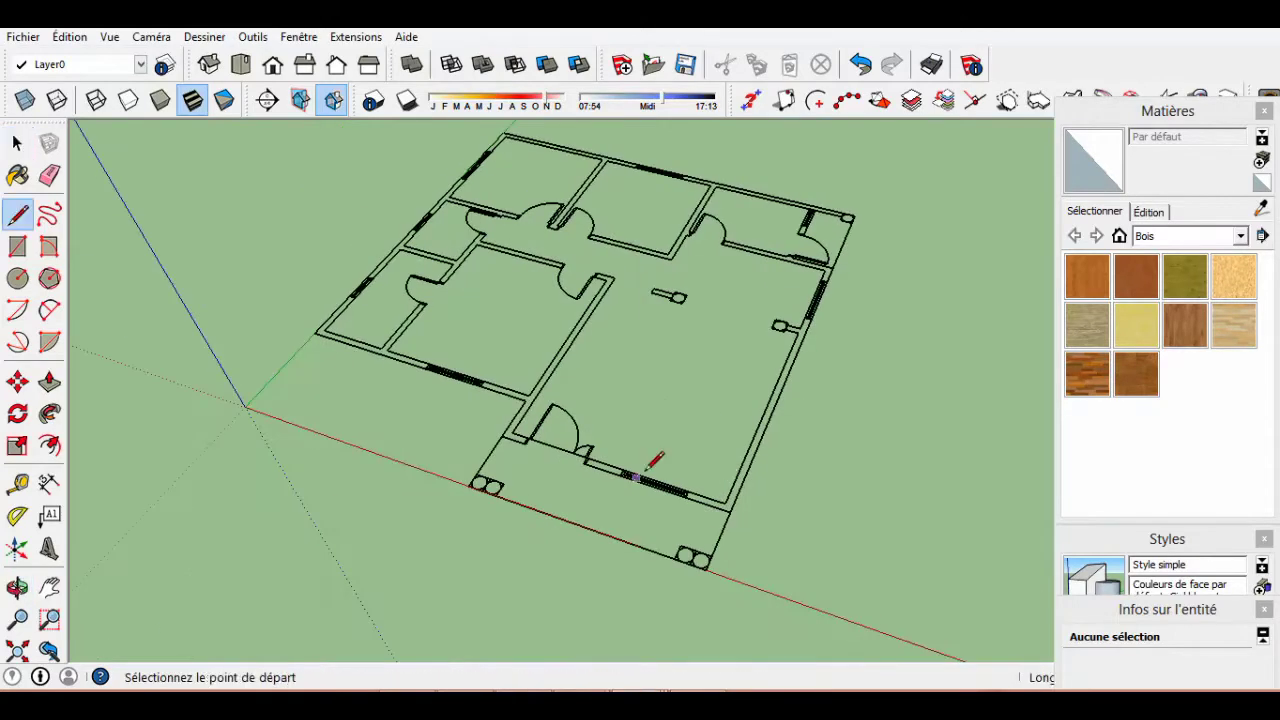
pyautogui.scroll(5, 473, 484)
pyautogui.click(429, 457)
pyautogui.scroll(-5, 429, 457)
pyautogui.scroll(4, 545, 514)
pyautogui.scroll(-5, 555, 510)
pyautogui.scroll(4, 737, 271)
pyautogui.scroll(3, 515, 238)
pyautogui.scroll(-3, 545, 270)
pyautogui.scroll(3, 414, 423)
pyautogui.scroll(2, 586, 480)
pyautogui.scroll(-2, 513, 557)
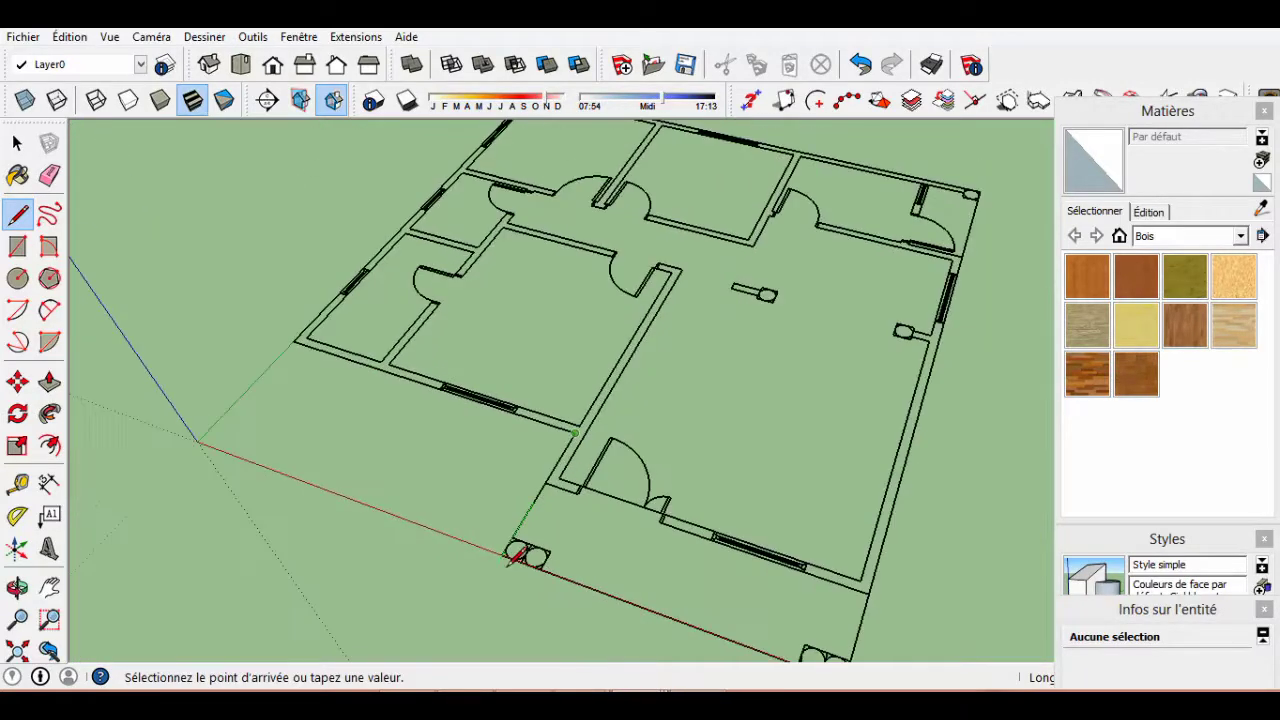
# Extrude the floor face upward into a thin floor slab.
pyautogui.press('p')
pyautogui.click(563, 429)
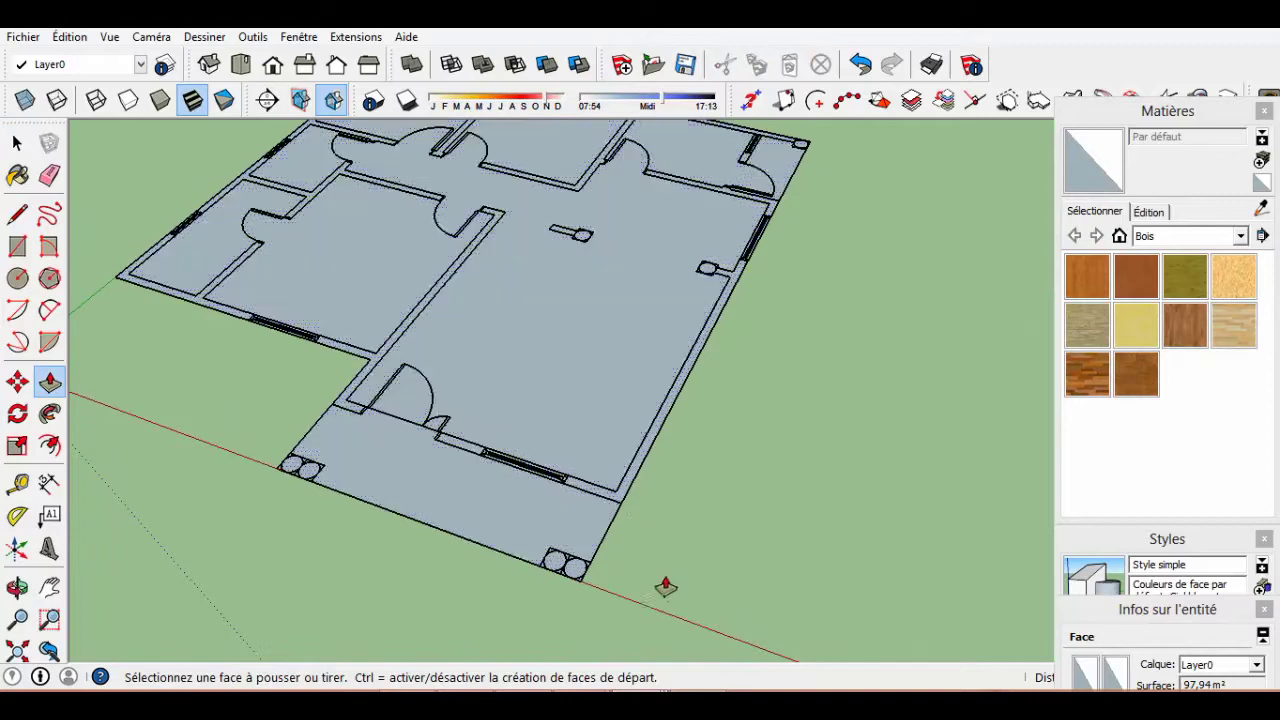
pyautogui.scroll(3, 614, 553)
pyautogui.scroll(-2, 612, 552)
# Turn the whole floor slab into a group.
pyautogui.scroll(-2, 491, 471)
pyautogui.press('space')
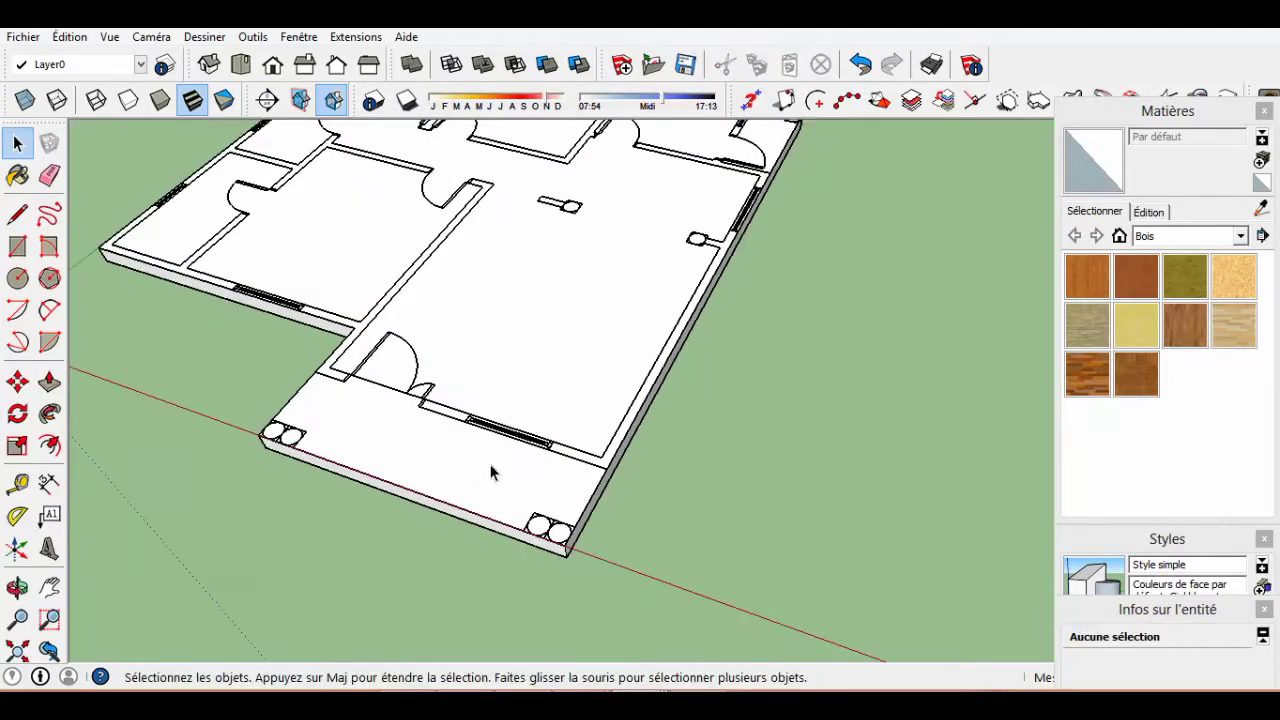
pyautogui.tripleClick(477, 466)
pyautogui.rightClick(477, 466)
pyautogui.click(540, 322)
pyautogui.click(719, 455)
pyautogui.scroll(-2, 640, 475)
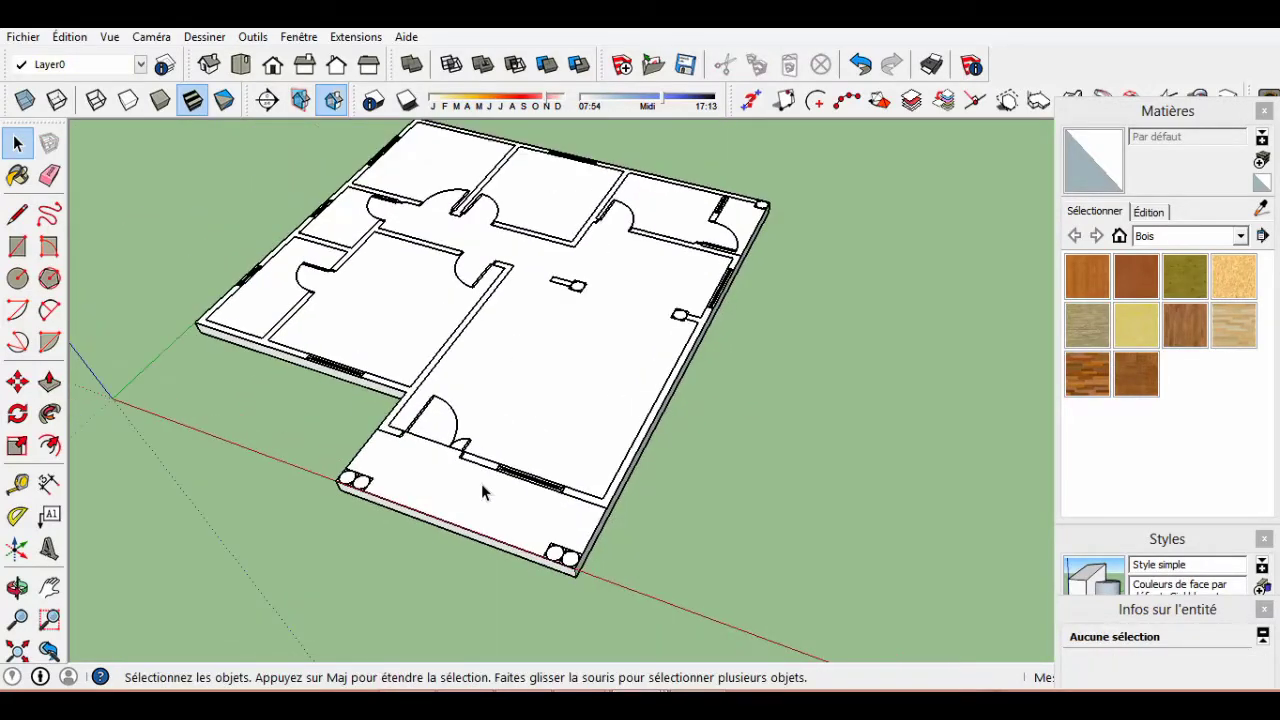
# Start tracing the wall outline with lines from the lower-right wall corner.
pyautogui.press('r')
pyautogui.press('l')
pyautogui.scroll(3, 438, 428)
pyautogui.scroll(-3, 757, 538)
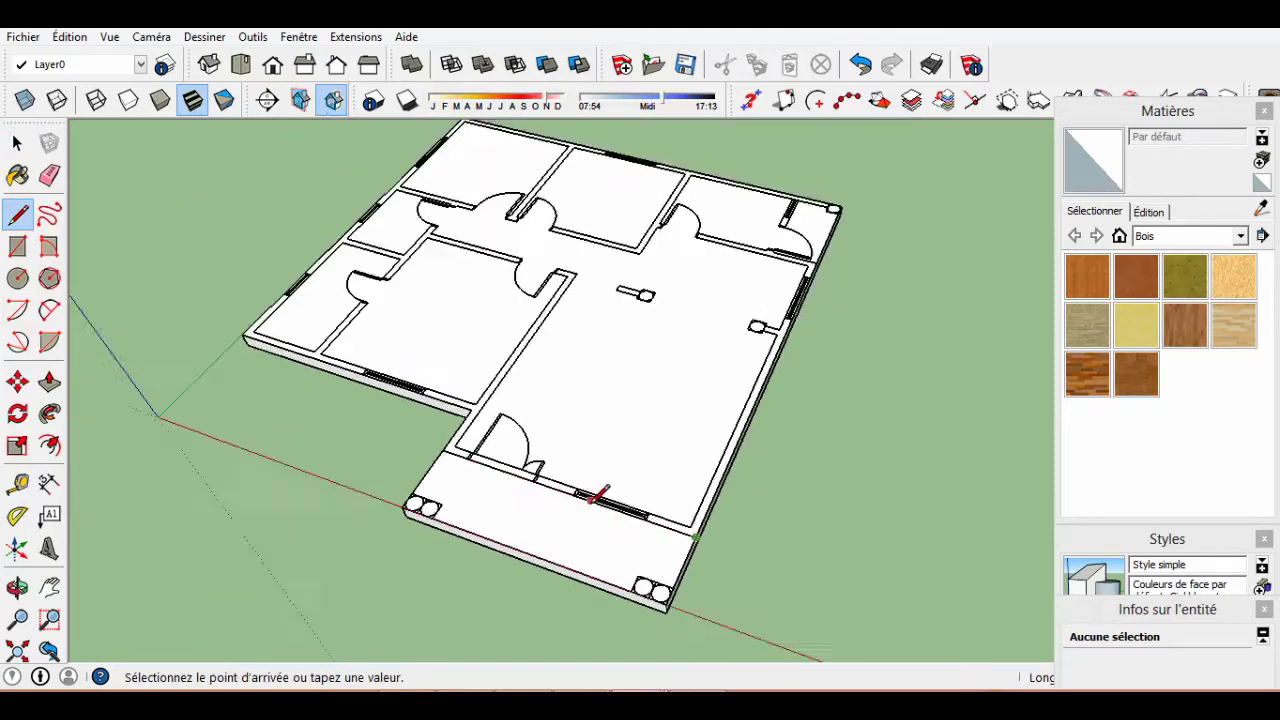
pyautogui.scroll(3, 800, 280)
pyautogui.scroll(2, 760, 284)
pyautogui.scroll(2, 760, 282)
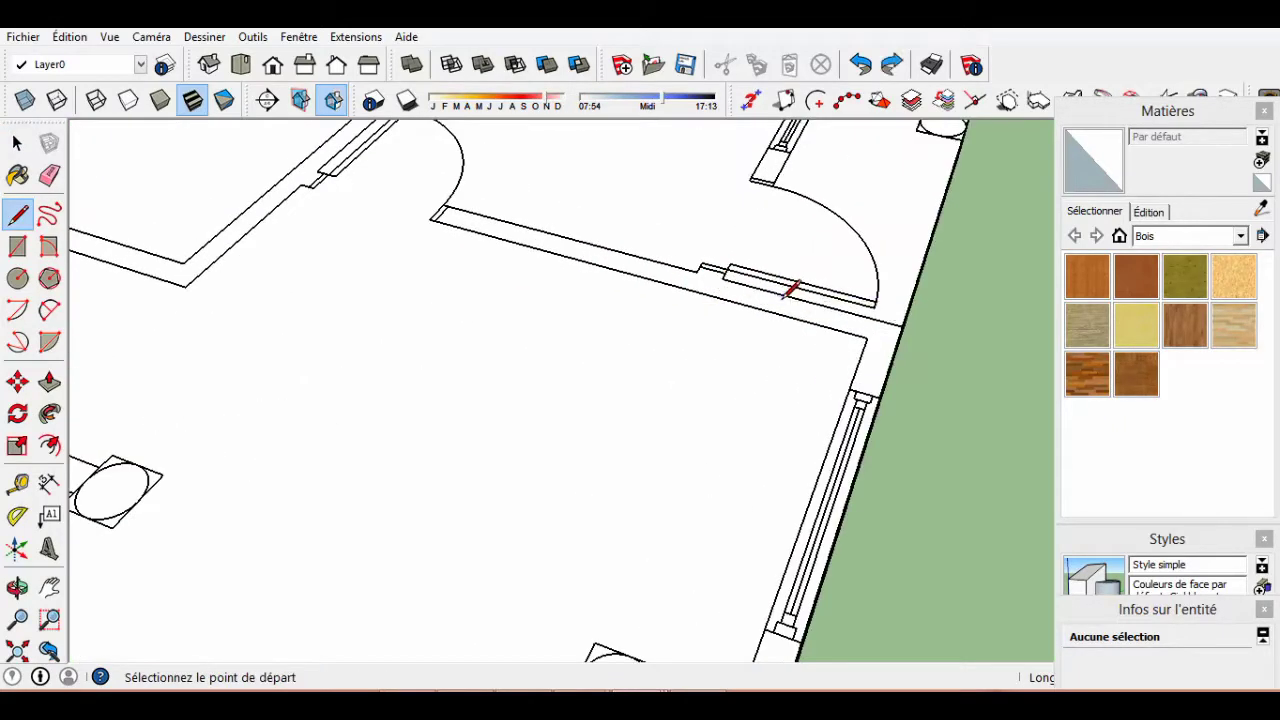
pyautogui.scroll(-3, 786, 290)
pyautogui.scroll(2, 640, 400)
pyautogui.scroll(2, 600, 430)
pyautogui.click(480, 420)
pyautogui.scroll(2, 558, 460)
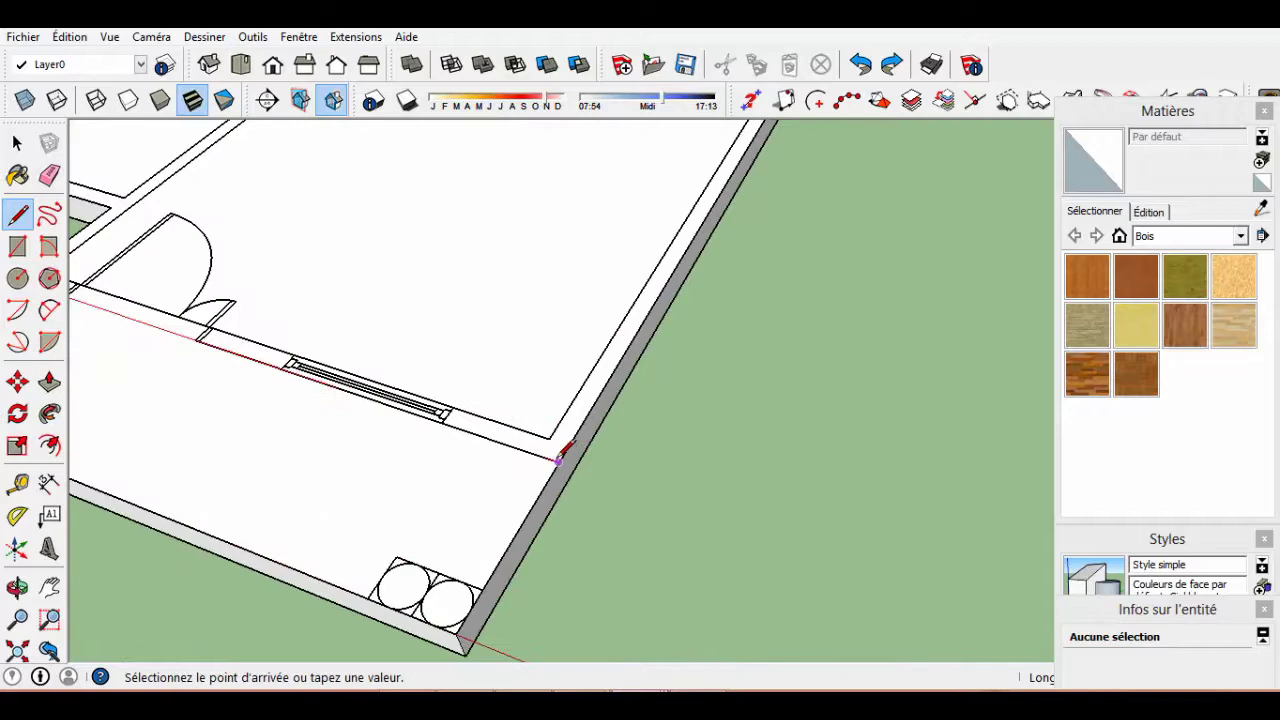
pyautogui.scroll(-3, 560, 457)
pyautogui.scroll(3, 729, 400)
pyautogui.scroll(1, 640, 366)
# Continue the outline past the door to the lower-left corner, closing an 83,66 m² indoor face.
pyautogui.click(577, 380)
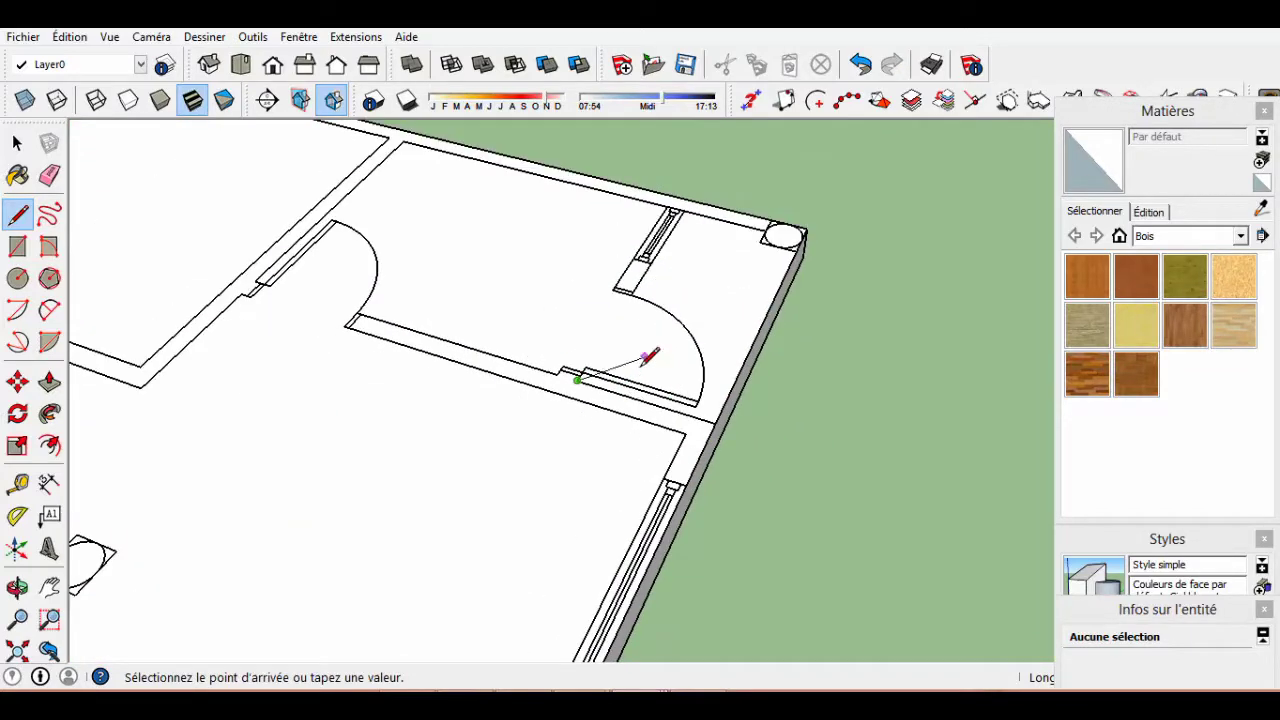
pyautogui.scroll(2, 690, 213)
pyautogui.scroll(-3, 543, 286)
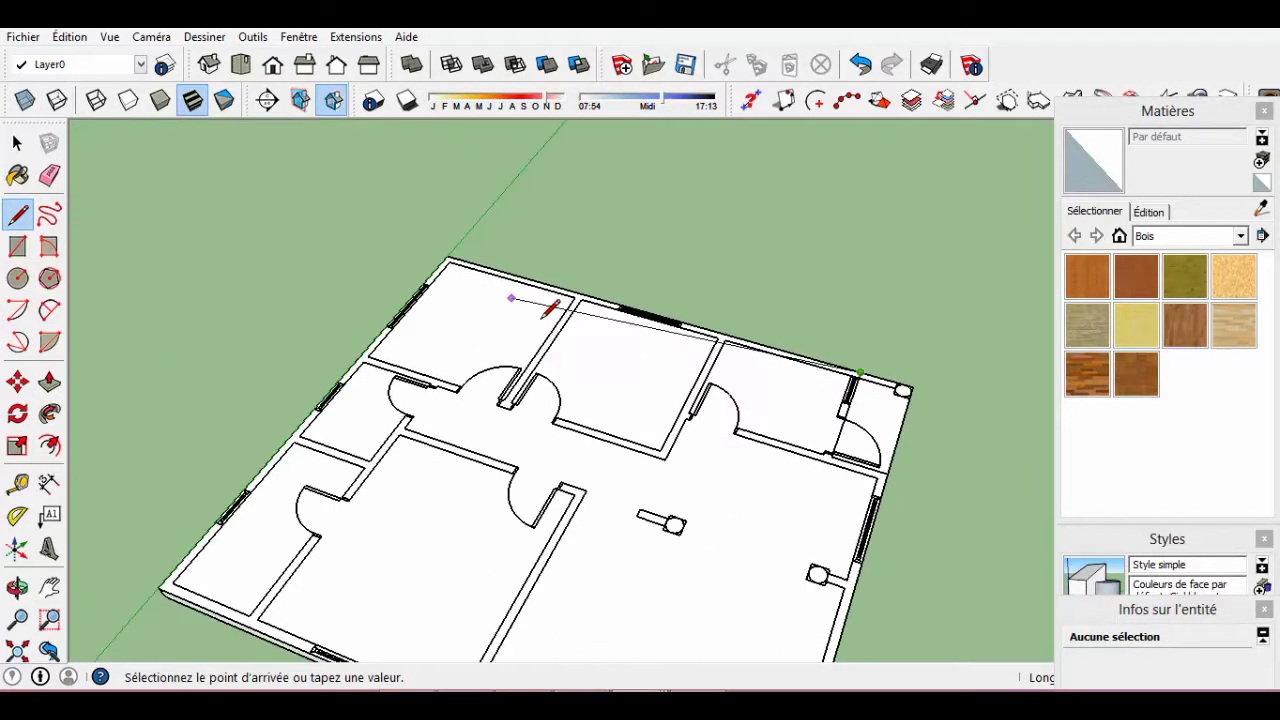
pyautogui.scroll(1, 600, 214)
pyautogui.scroll(2, 351, 457)
pyautogui.click(351, 457)
pyautogui.scroll(2, 588, 513)
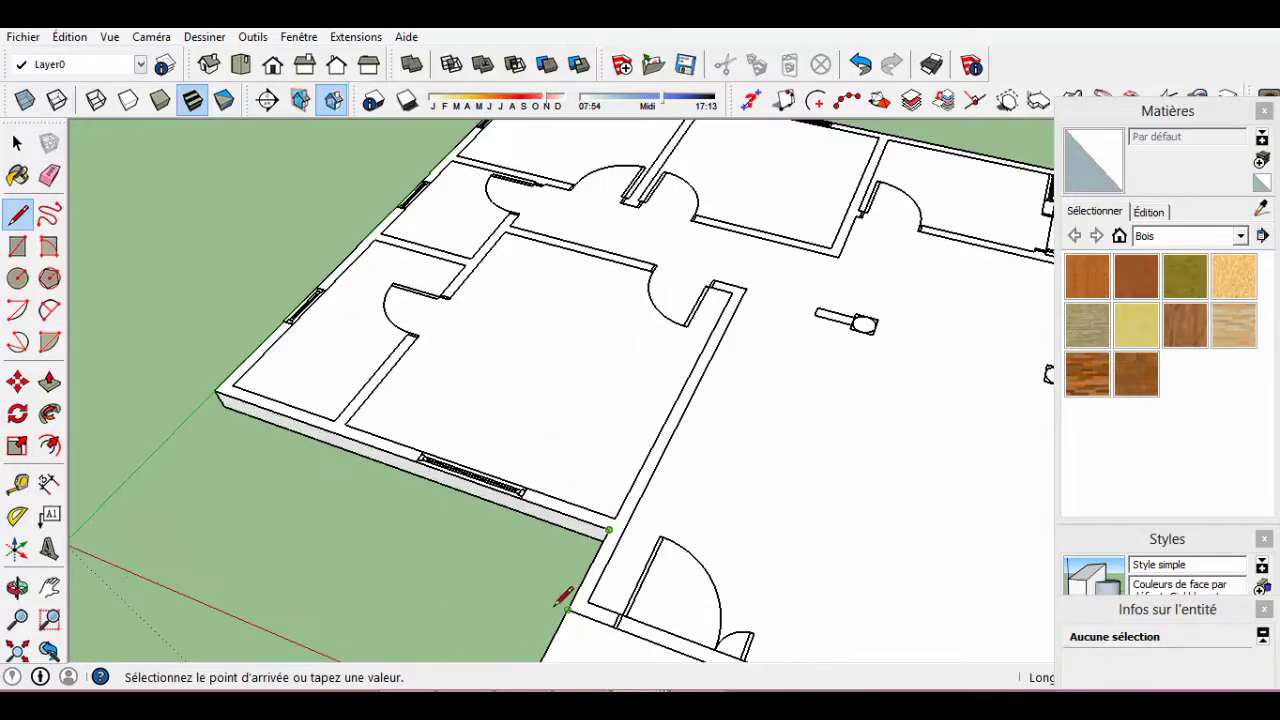
pyautogui.click(561, 601)
pyautogui.scroll(-3, 561, 601)
# Offset the new face's edges to give the walls their thickness.
pyautogui.press('space')
pyautogui.click(314, 380)
pyautogui.press('f')
pyautogui.scroll(3, 517, 530)
pyautogui.press('space')
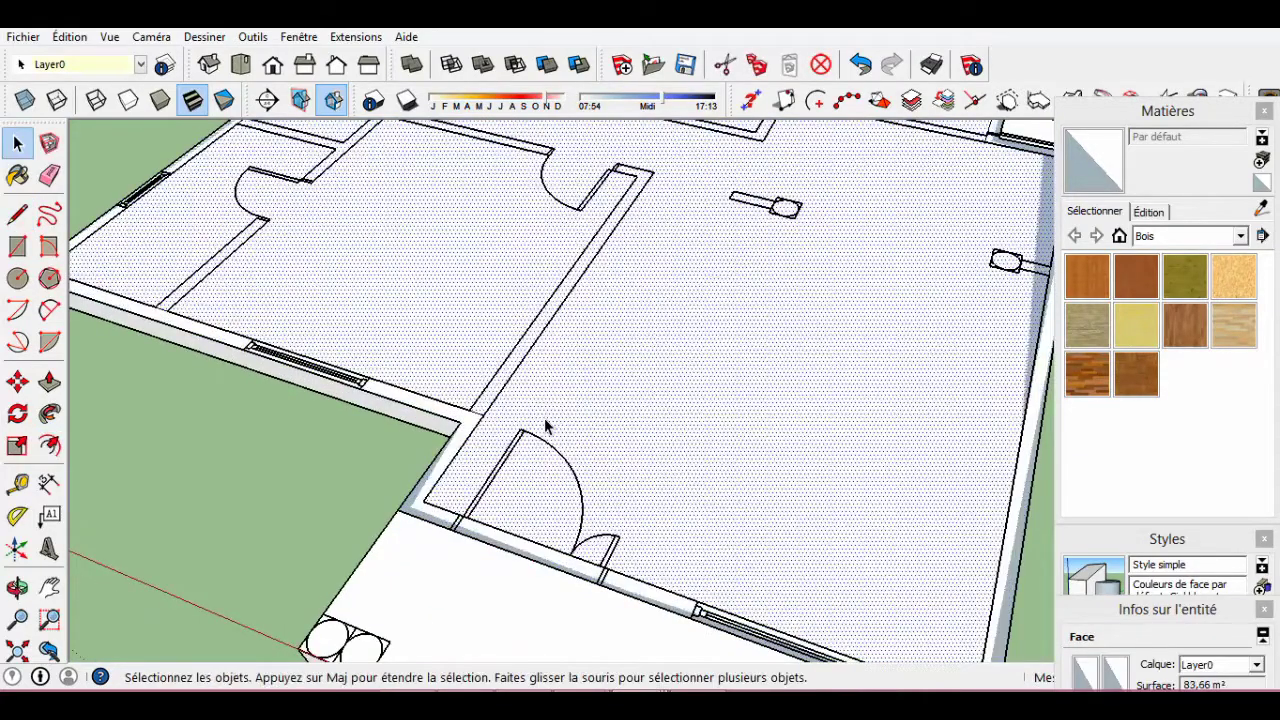
# Raise the wall ring into tall walls, leaving the front terrace at slab height.
pyautogui.press('p')
pyautogui.click(437, 543)
pyautogui.scroll(-3, 391, 427)
pyautogui.click(392, 427)
pyautogui.press('space')
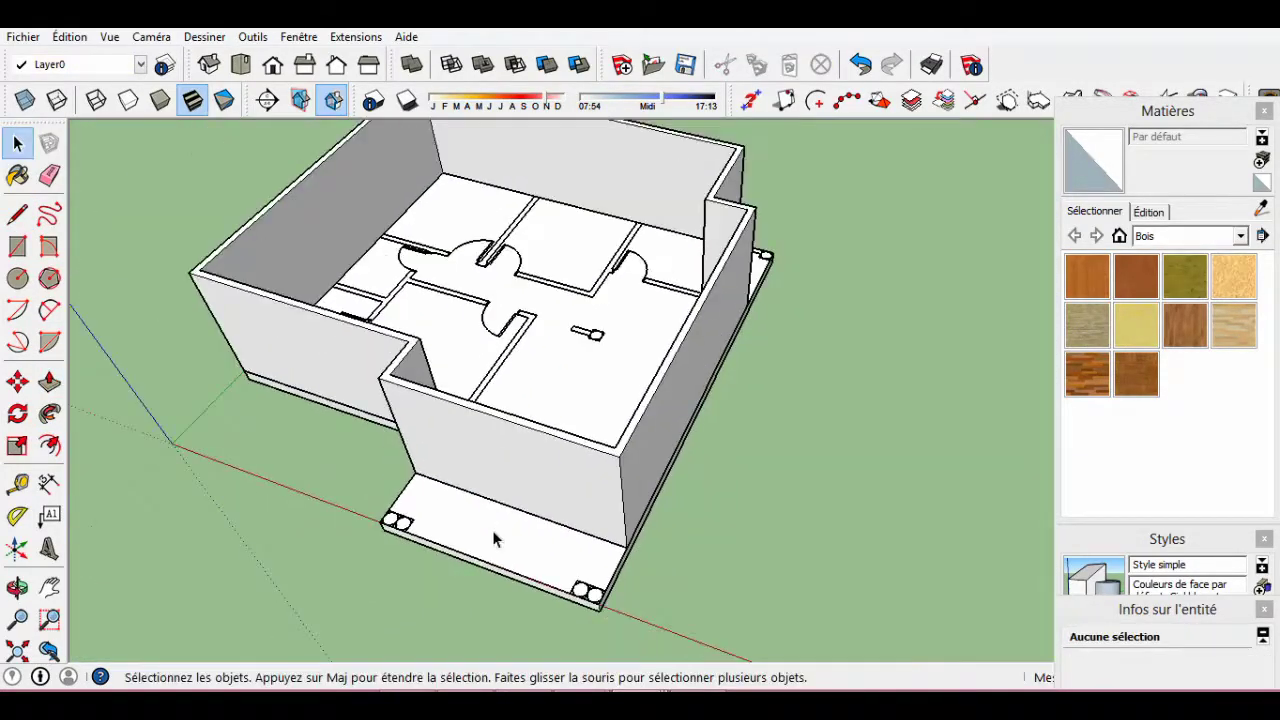
# Place Tape Measure guide lines on the house marking opening heights.
pyautogui.scroll(4, 515, 483)
pyautogui.scroll(5, 374, 471)
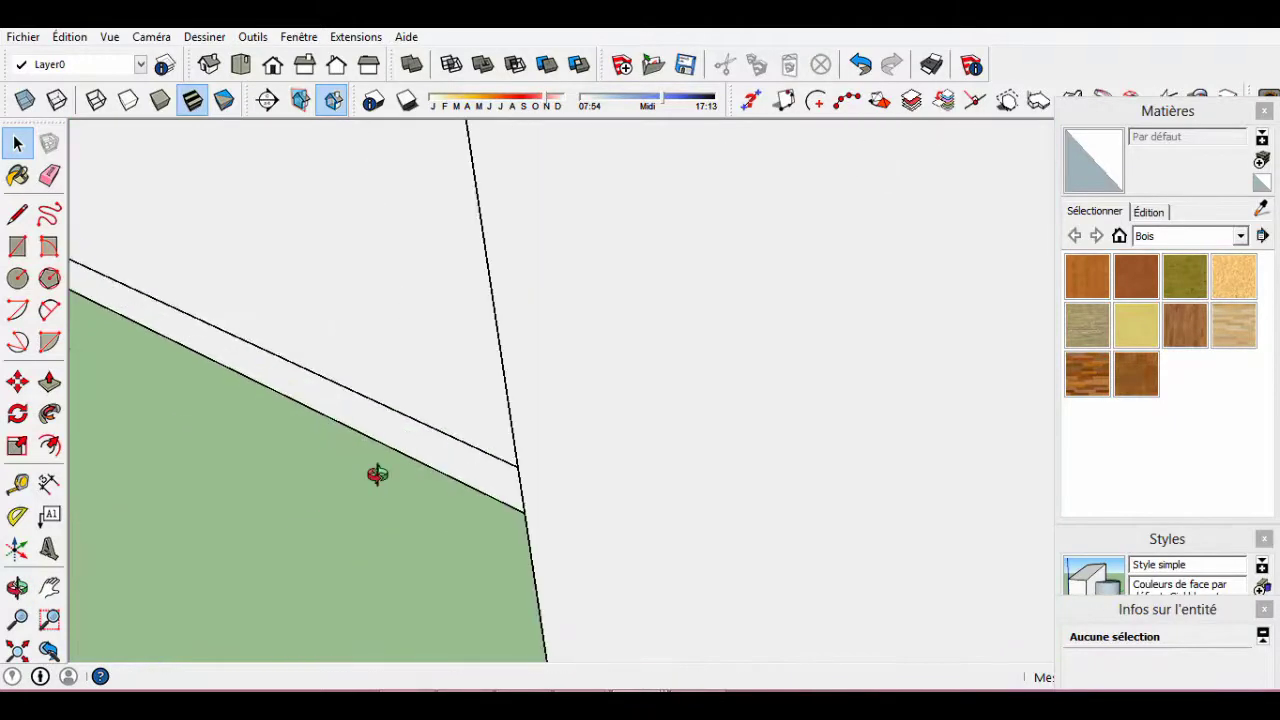
pyautogui.scroll(-6, 602, 400)
pyautogui.click(602, 400)
pyautogui.scroll(-2, 457, 400)
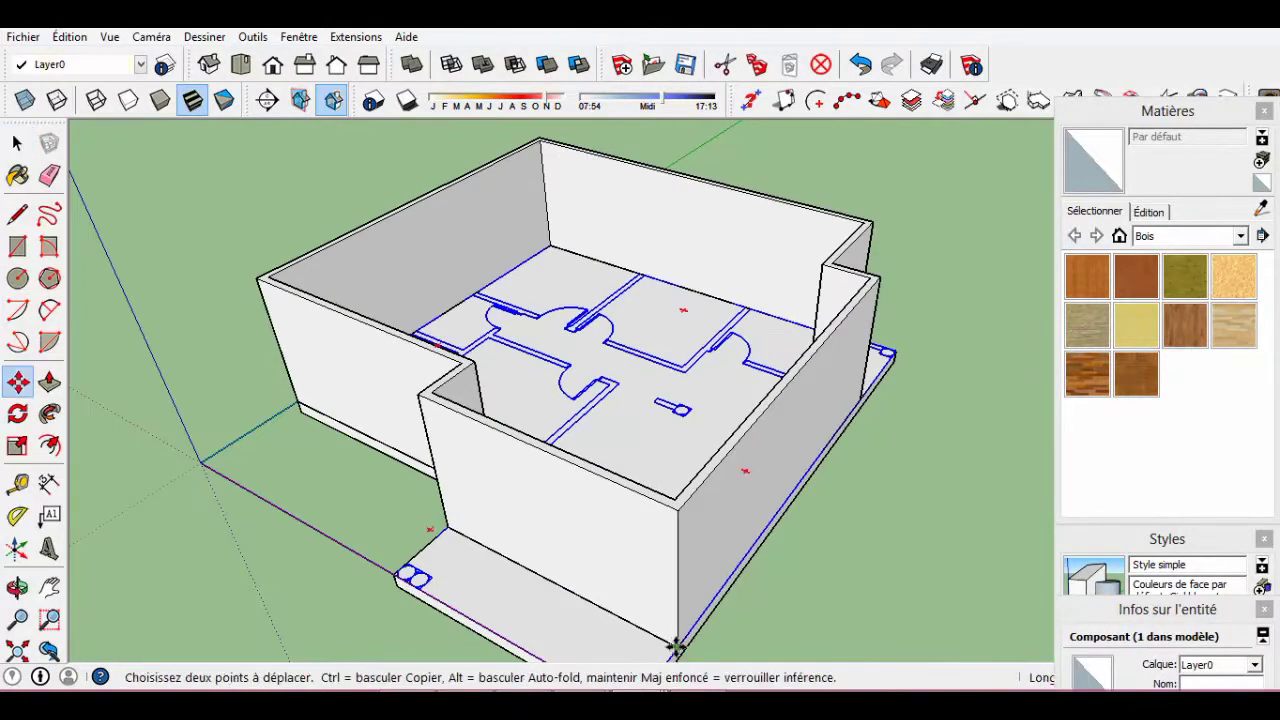
pyautogui.scroll(3, 676, 648)
pyautogui.press('space')
pyautogui.scroll(3, 700, 480)
pyautogui.press('t')
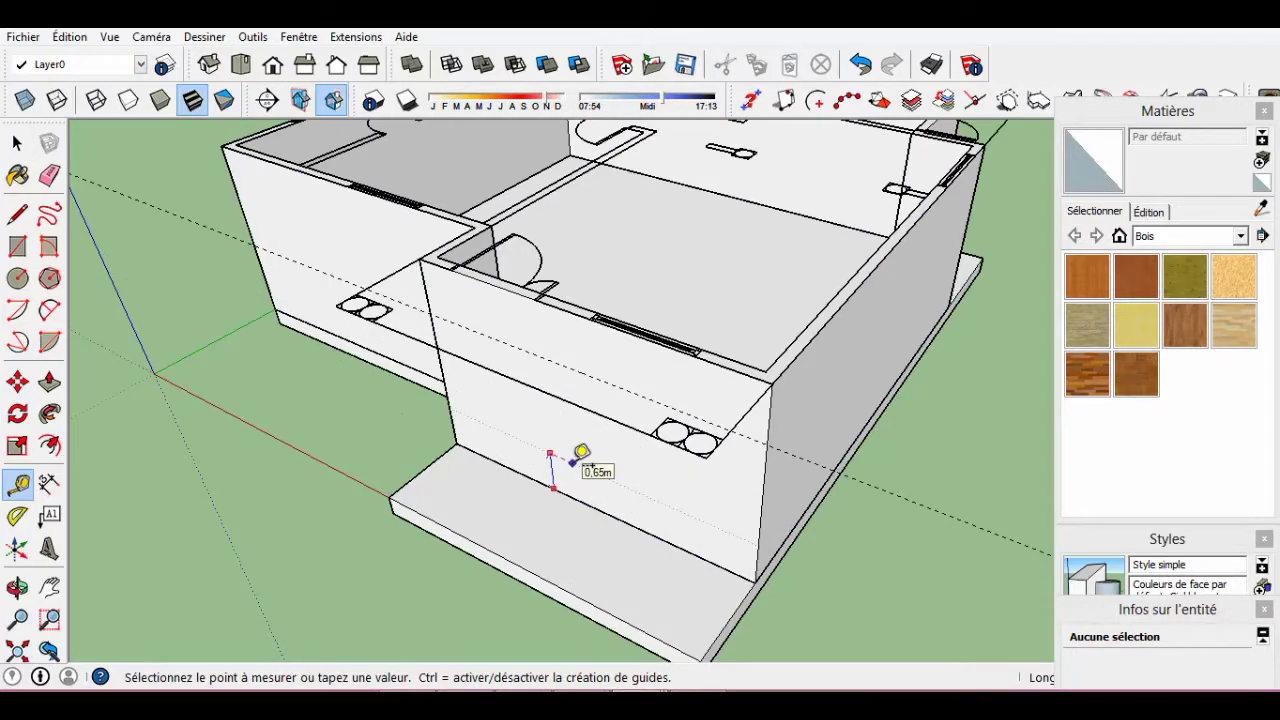
pyautogui.scroll(2, 380, 478)
# Draw the door rectangle on the front wall and push it into the wall.
pyautogui.press('r')
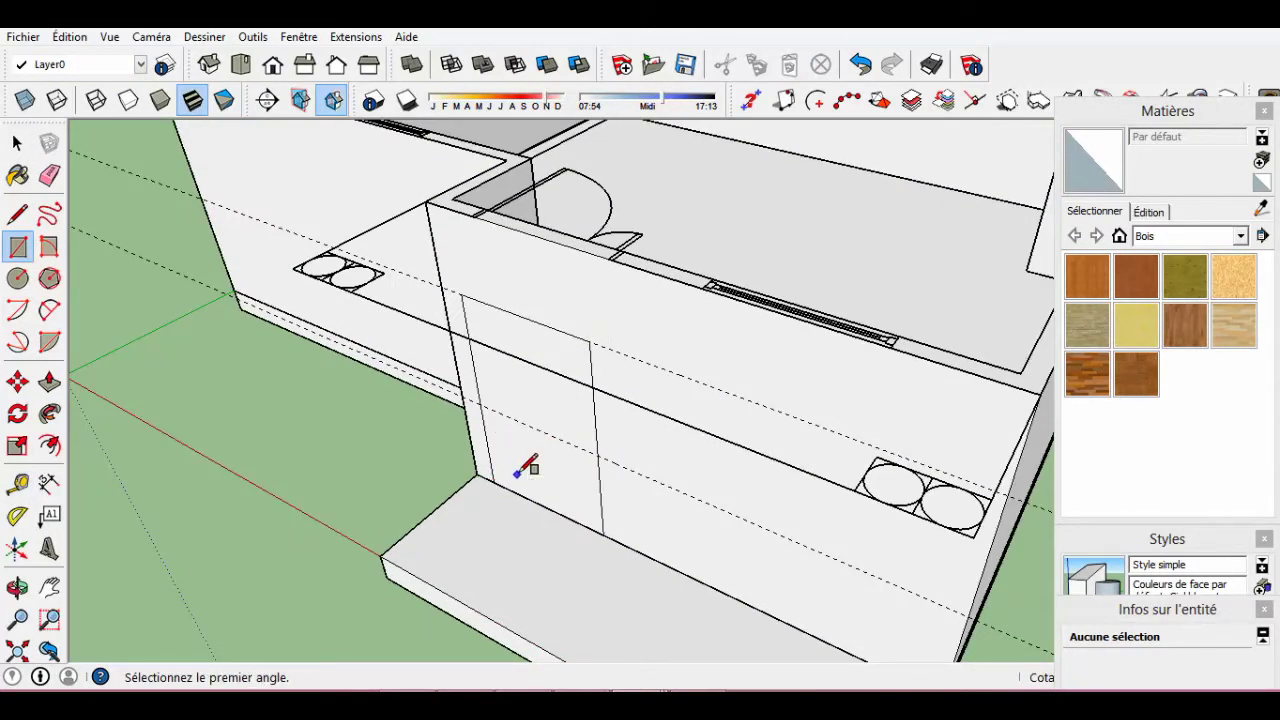
pyautogui.press('p')
pyautogui.click(528, 400)
pyautogui.moveTo(528, 400)
pyautogui.mouseDown(button='middle')
pyautogui.moveTo(466, 206)
pyautogui.moveTo(763, 486)
pyautogui.mouseUp(button='middle')
pyautogui.click(466, 206)
pyautogui.click(831, 336)
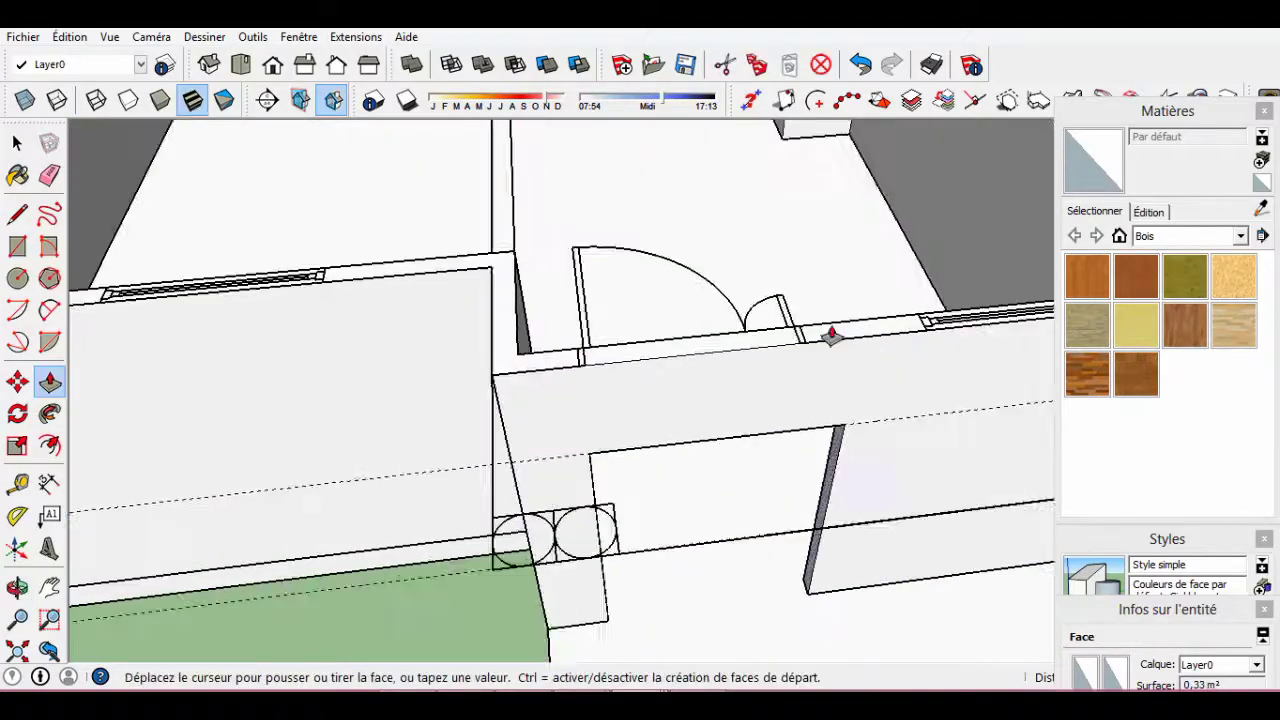
# Draw a window rectangle on the front wall and push it through the wall.
pyautogui.click(831, 336)
pyautogui.moveTo(831, 336); pyautogui.dragTo(609, 414, button='middle')
pyautogui.press('r')
pyautogui.moveTo(686, 443); pyautogui.dragTo(766, 514, button='middle')
pyautogui.press('p')
pyautogui.click(736, 385)
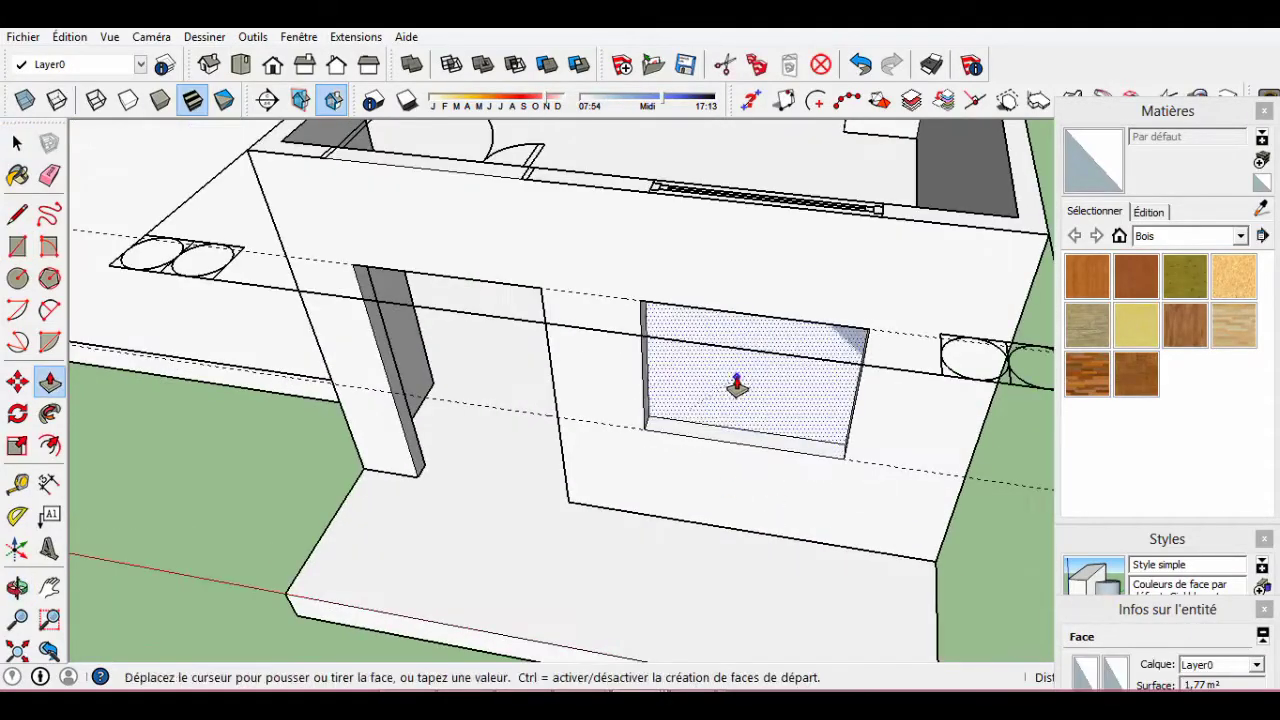
pyautogui.moveTo(736, 385); pyautogui.dragTo(623, 343, button='middle')
pyautogui.click(623, 343)
# Add more guides and cut another window opening through a wall on another side.
pyautogui.moveTo(471, 357); pyautogui.dragTo(846, 345, button='middle')
pyautogui.moveTo(860, 260)
pyautogui.mouseDown(button='middle')
pyautogui.moveTo(371, 403)
pyautogui.moveTo(549, 451)
pyautogui.moveTo(520, 425)
pyautogui.mouseUp(button='middle')
pyautogui.press('t')
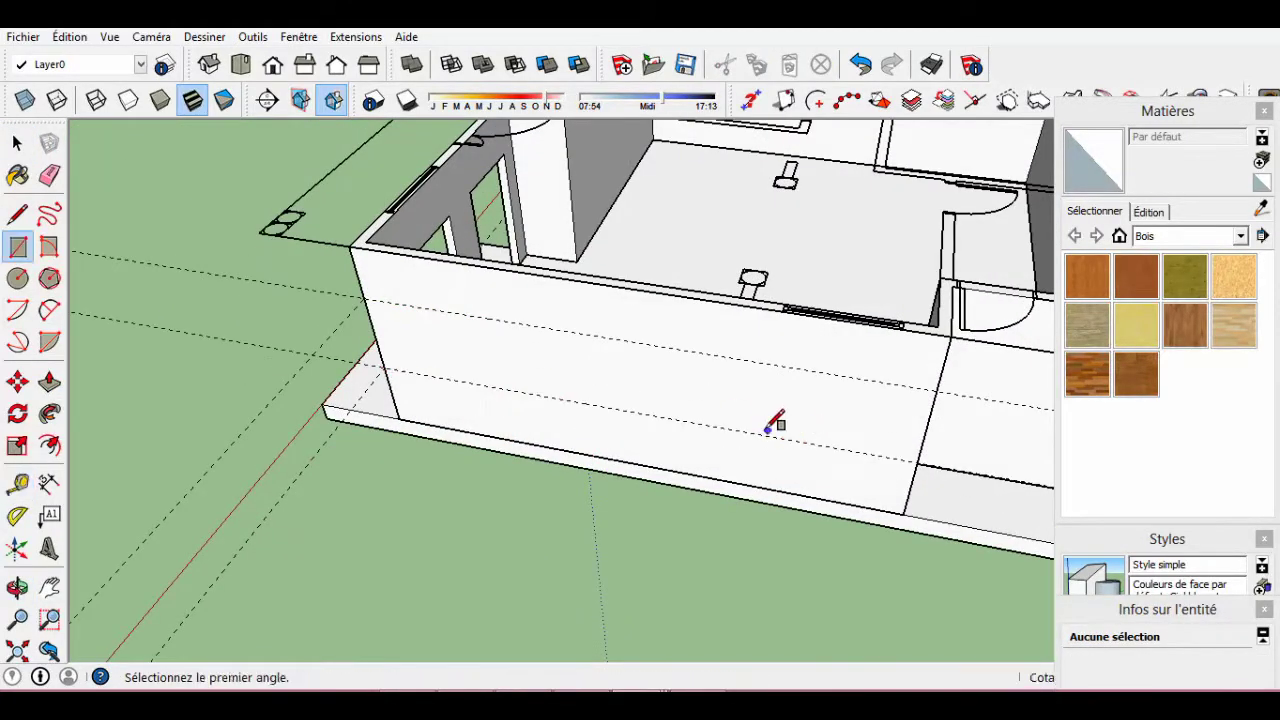
pyautogui.click(822, 431)
pyautogui.moveTo(822, 431); pyautogui.dragTo(700, 467, button='middle')
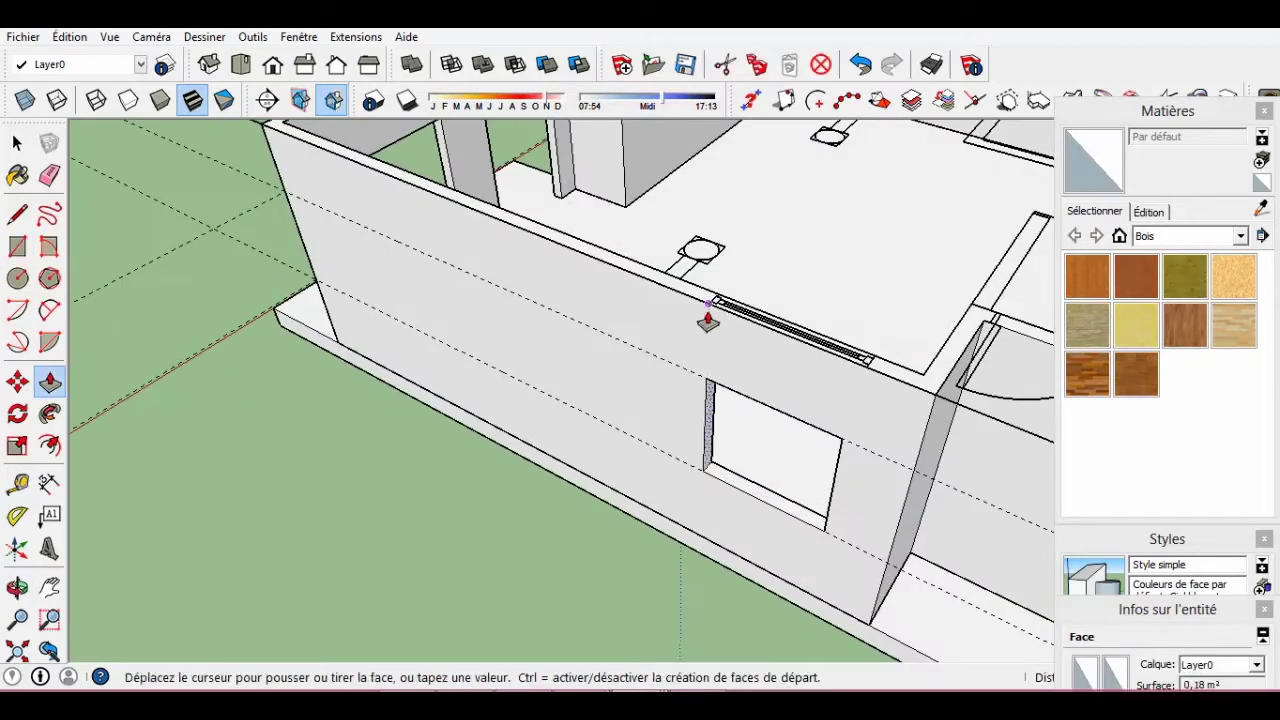
pyautogui.moveTo(707, 320); pyautogui.dragTo(874, 400, button='middle')
pyautogui.press('space')
pyautogui.moveTo(897, 294)
pyautogui.mouseDown(button='middle')
pyautogui.moveTo(640, 414)
pyautogui.moveTo(783, 488)
pyautogui.mouseUp(button='middle')
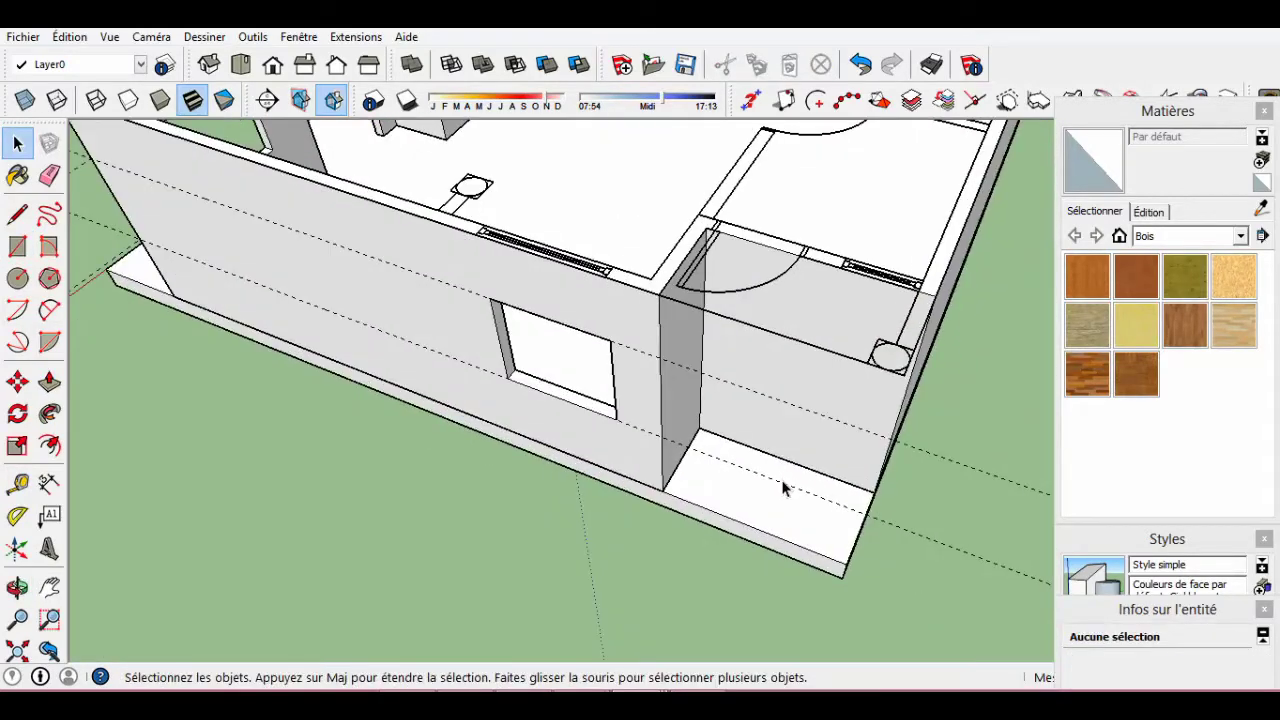
# Push a small wall face inward.
pyautogui.moveTo(624, 388)
pyautogui.mouseDown(button='middle')
pyautogui.moveTo(677, 434)
pyautogui.moveTo(706, 436)
pyautogui.moveTo(700, 146)
pyautogui.moveTo(828, 244)
pyautogui.moveTo(857, 223)
pyautogui.moveTo(677, 363)
pyautogui.moveTo(709, 337)
pyautogui.mouseUp(button='middle')
pyautogui.press('r')
pyautogui.click(727, 418)
pyautogui.click(700, 146)
# Draw a small window rectangle next to the entrance door and push it through.
pyautogui.press('space')
pyautogui.press('r')
pyautogui.click(673, 372)
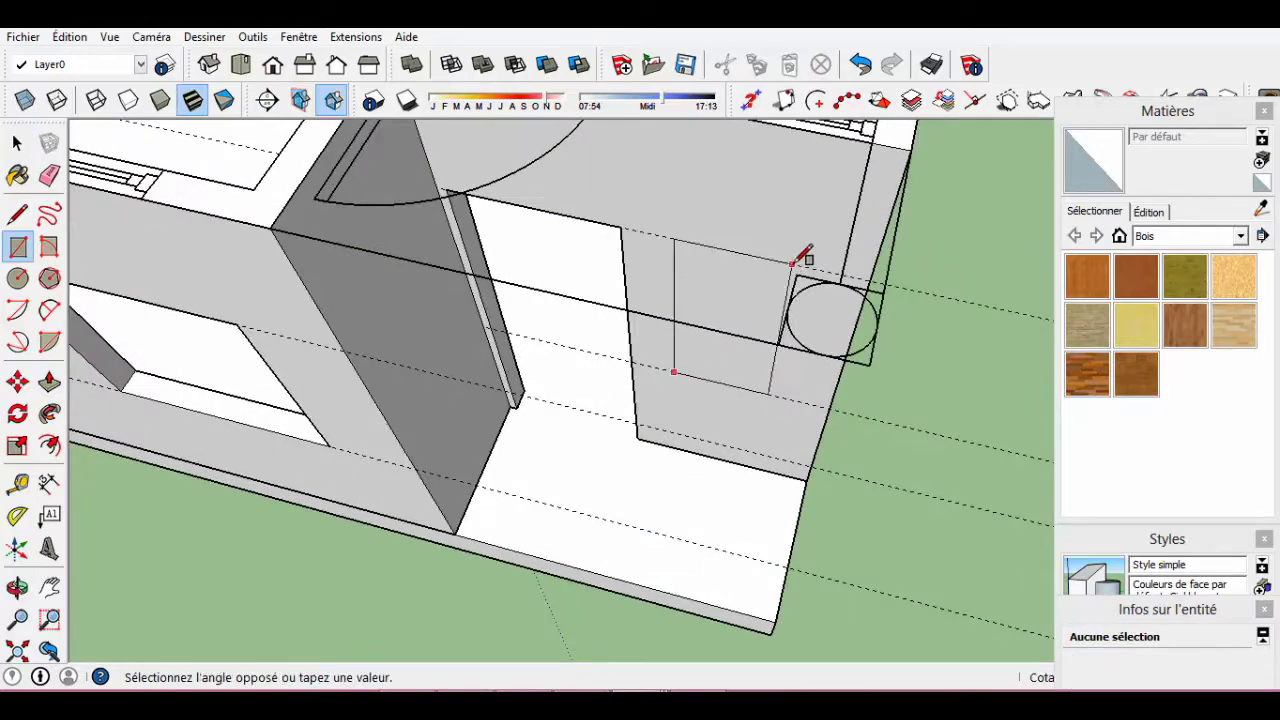
pyautogui.press('p')
pyautogui.click(708, 360)
pyautogui.moveTo(740, 283)
pyautogui.mouseDown(button='middle')
pyautogui.moveTo(686, 289)
pyautogui.moveTo(686, 354)
pyautogui.moveTo(757, 220)
pyautogui.moveTo(617, 440)
pyautogui.moveTo(634, 466)
pyautogui.mouseUp(button='middle')
pyautogui.press('space')
# Cut a window opening through the left side wall.
pyautogui.press('o')
pyautogui.moveTo(634, 466)
pyautogui.mouseDown()
pyautogui.moveTo(449, 377)
pyautogui.moveTo(632, 457)
pyautogui.mouseUp()
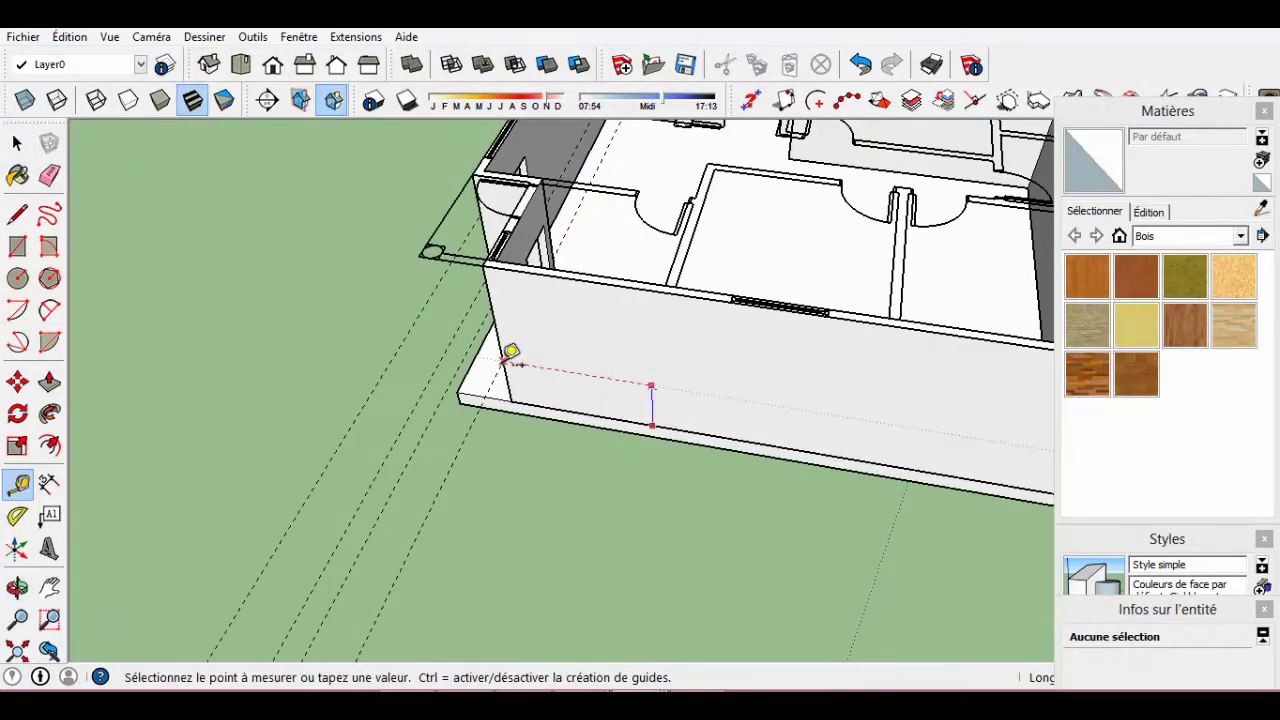
pyautogui.moveTo(643, 410)
pyautogui.mouseDown(button='middle')
pyautogui.moveTo(528, 303)
pyautogui.moveTo(506, 257)
pyautogui.moveTo(563, 549)
pyautogui.moveTo(637, 437)
pyautogui.moveTo(897, 420)
pyautogui.mouseUp(button='middle')
pyautogui.press('r')
pyautogui.scroll(3, 707, 412)
pyautogui.press('p')
pyautogui.click(643, 414)
pyautogui.click(597, 380)
pyautogui.scroll(-1, 597, 380)
pyautogui.click(897, 420)
pyautogui.scroll(-5, 940, 329)
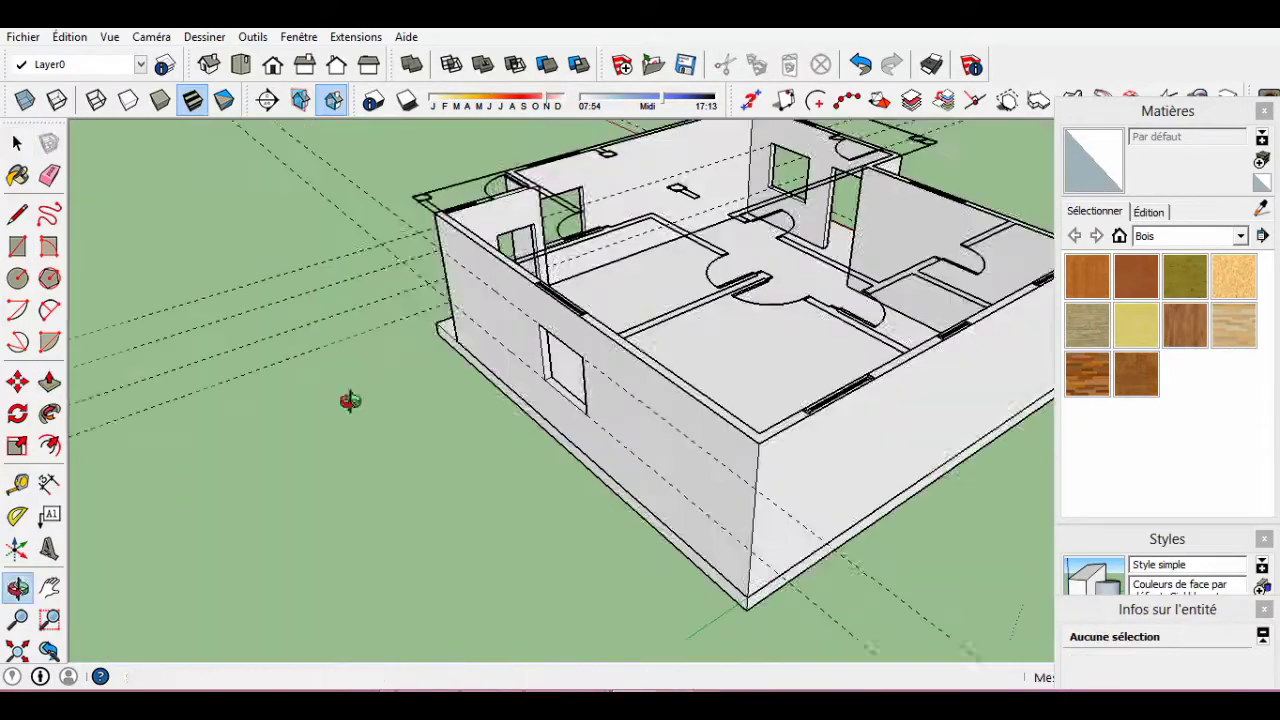
pyautogui.moveTo(349, 400); pyautogui.dragTo(425, 478, button='middle')
pyautogui.press('space')
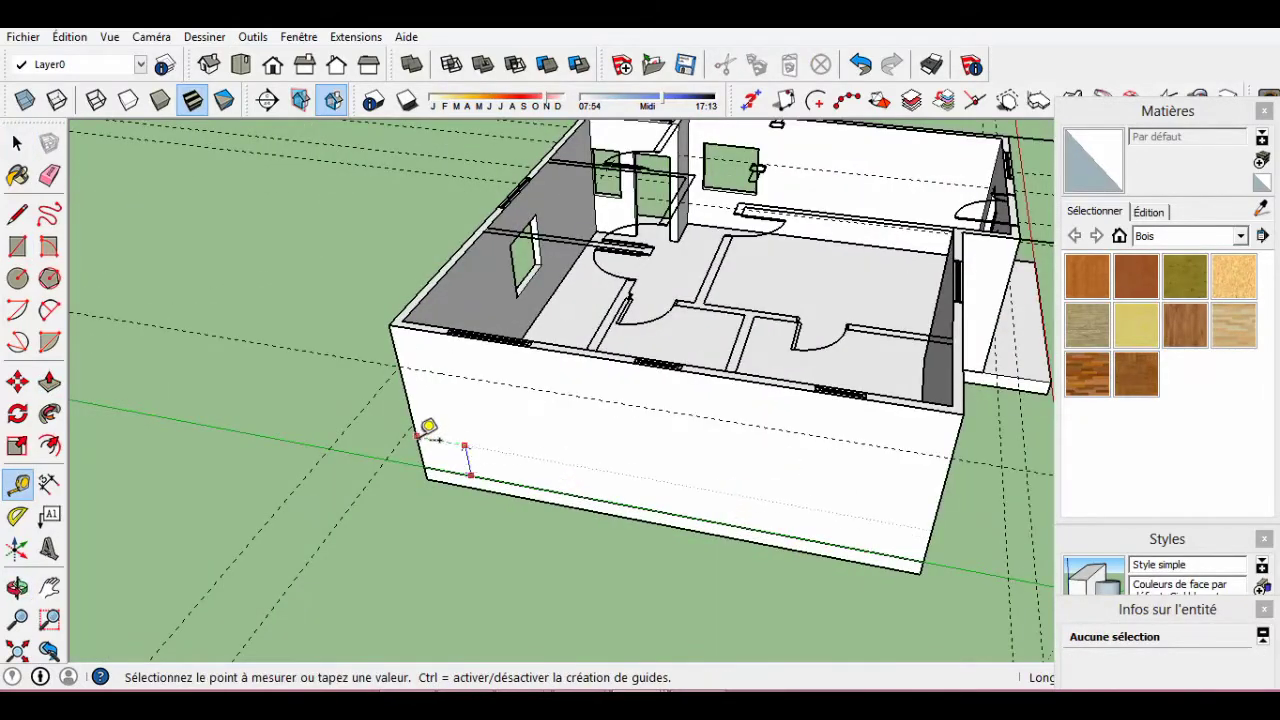
# Place a height guide and draw a window rectangle on the outer wall.
pyautogui.click(420, 434)
pyautogui.scroll(2, 426, 420)
pyautogui.doubleClick(488, 437)
pyautogui.scroll(2, 440, 398)
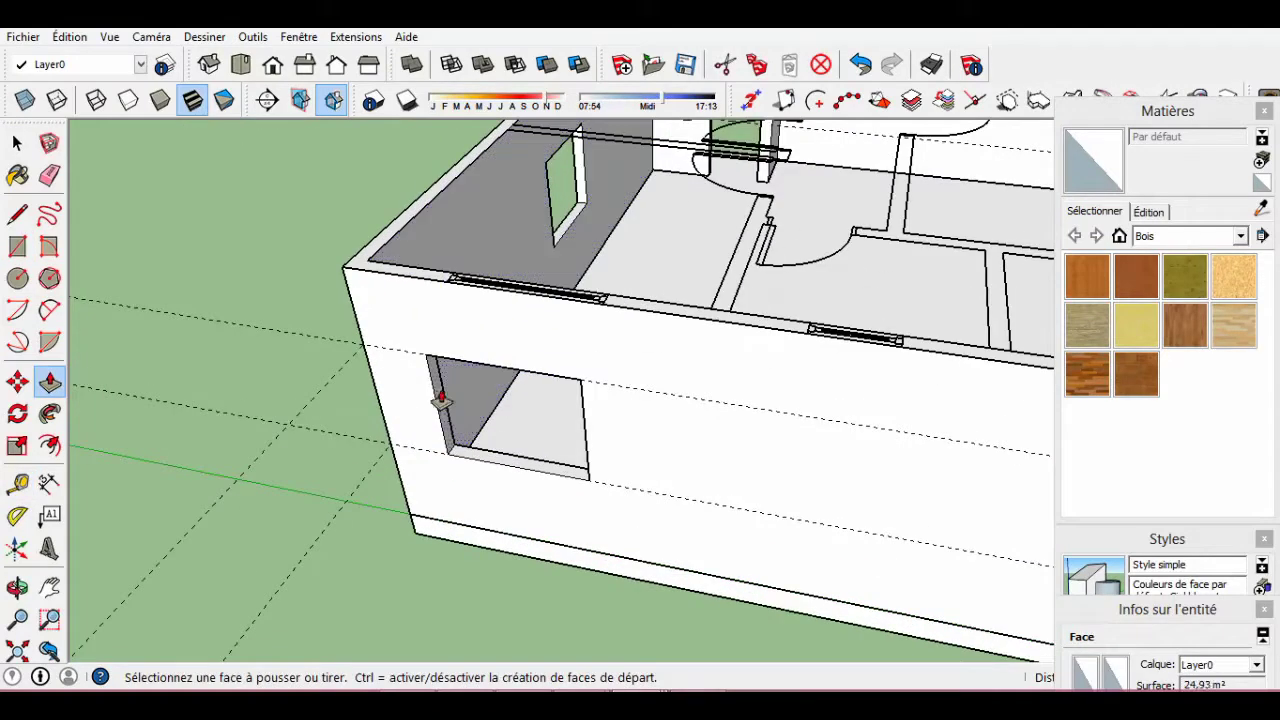
pyautogui.scroll(2, 771, 451)
pyautogui.scroll(-3, 349, 403)
pyautogui.moveTo(349, 403); pyautogui.dragTo(580, 472, button='middle')
pyautogui.press('space')
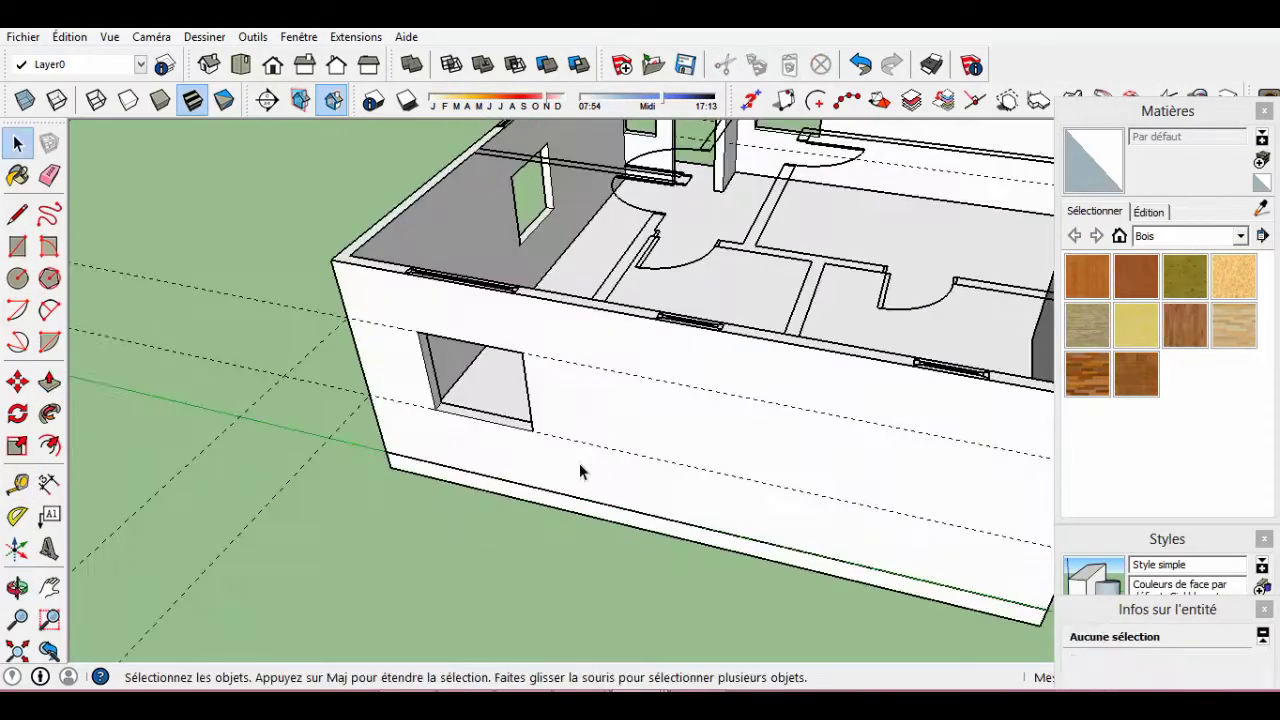
pyautogui.click(686, 397)
# Push the window rectangle through the wall to form an opening.
pyautogui.press('p')
pyautogui.moveTo(646, 449); pyautogui.dragTo(617, 449, button='middle')
pyautogui.click(617, 449)
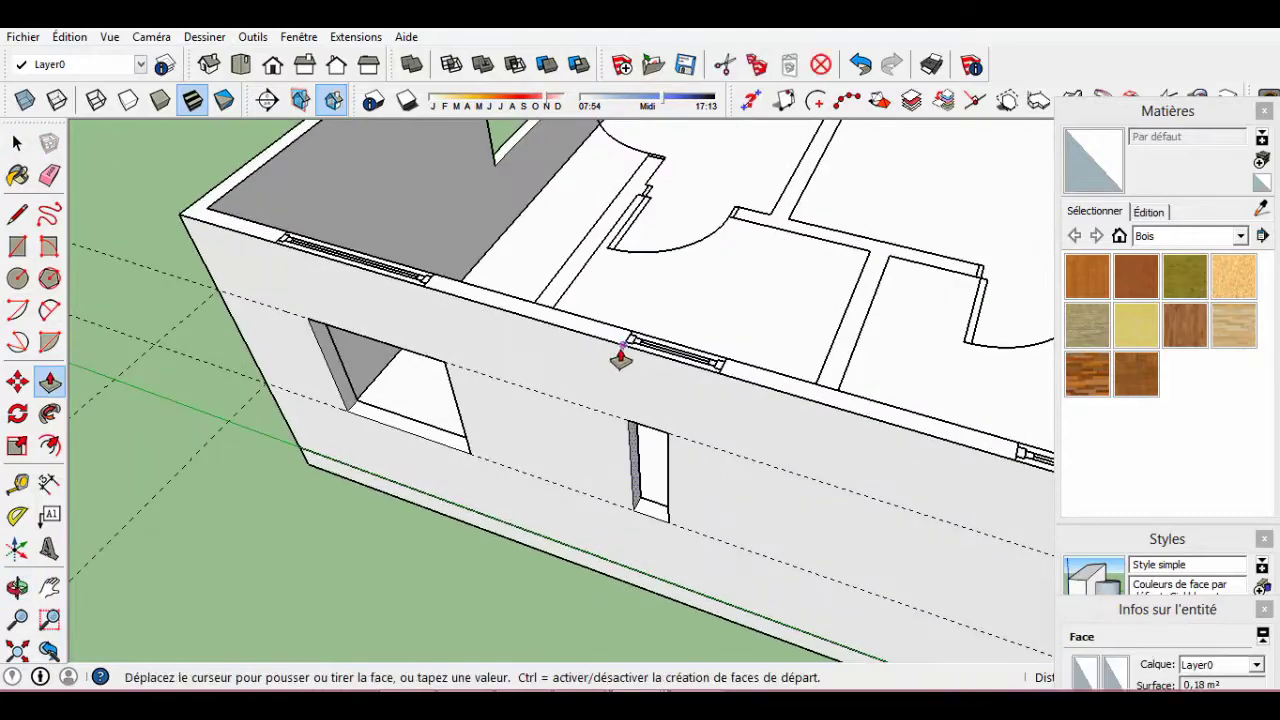
pyautogui.moveTo(623, 349); pyautogui.dragTo(790, 433, button='middle')
pyautogui.click(790, 433)
pyautogui.moveTo(856, 313); pyautogui.dragTo(673, 497, button='middle')
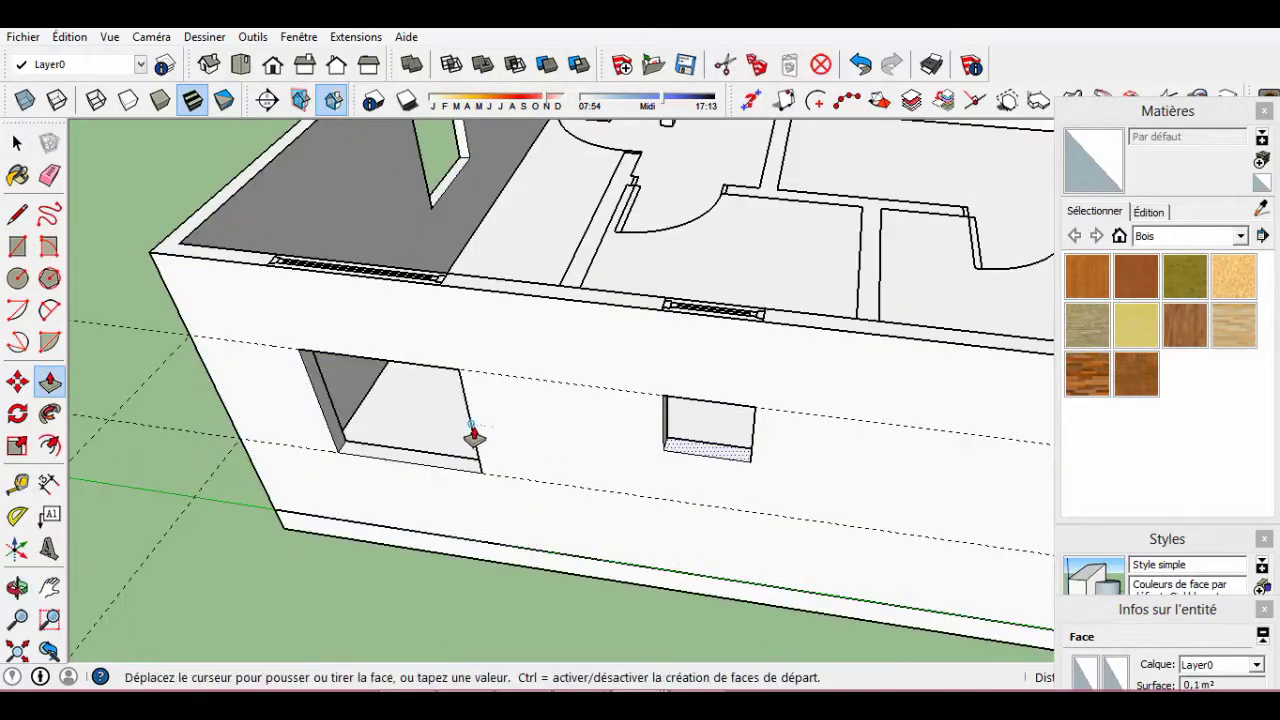
pyautogui.moveTo(474, 435); pyautogui.dragTo(641, 365, button='middle')
pyautogui.press('space')
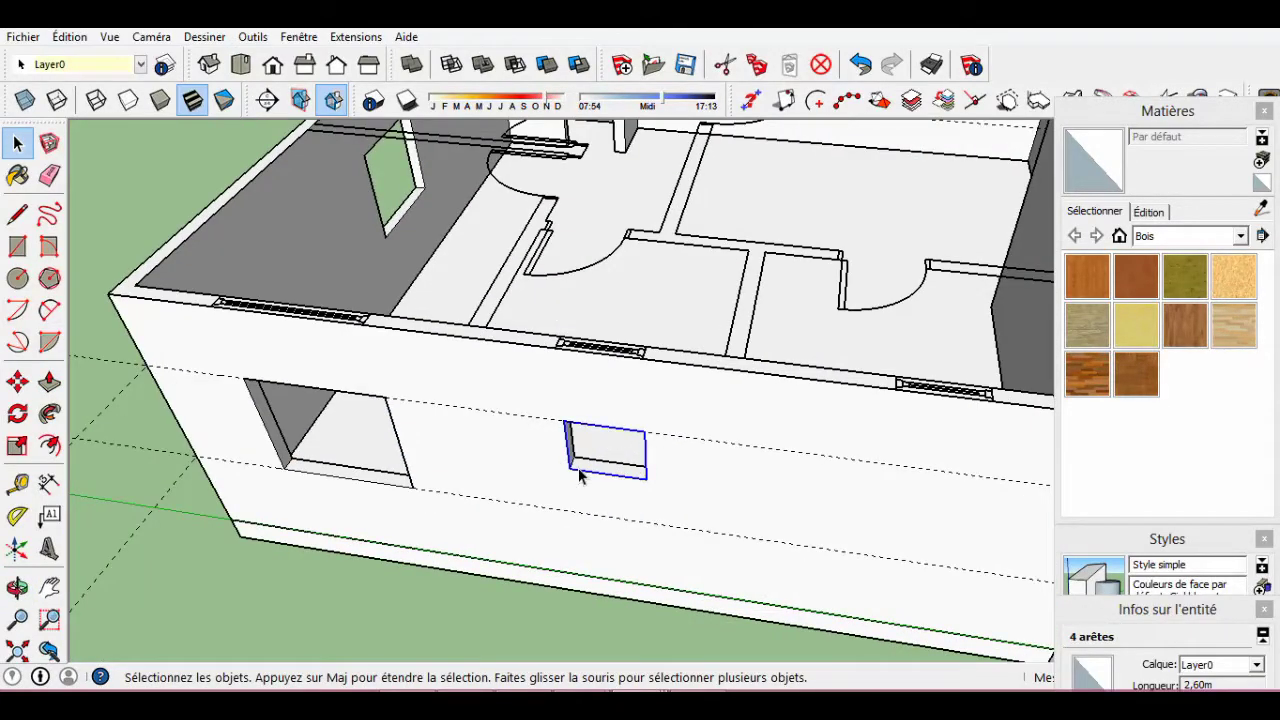
pyautogui.press('Escape')
pyautogui.press('p')
pyautogui.moveTo(631, 422)
pyautogui.mouseDown(button='middle')
pyautogui.moveTo(605, 423)
pyautogui.moveTo(611, 463)
pyautogui.moveTo(463, 443)
pyautogui.moveTo(458, 513)
pyautogui.mouseUp(button='middle')
pyautogui.press('space')
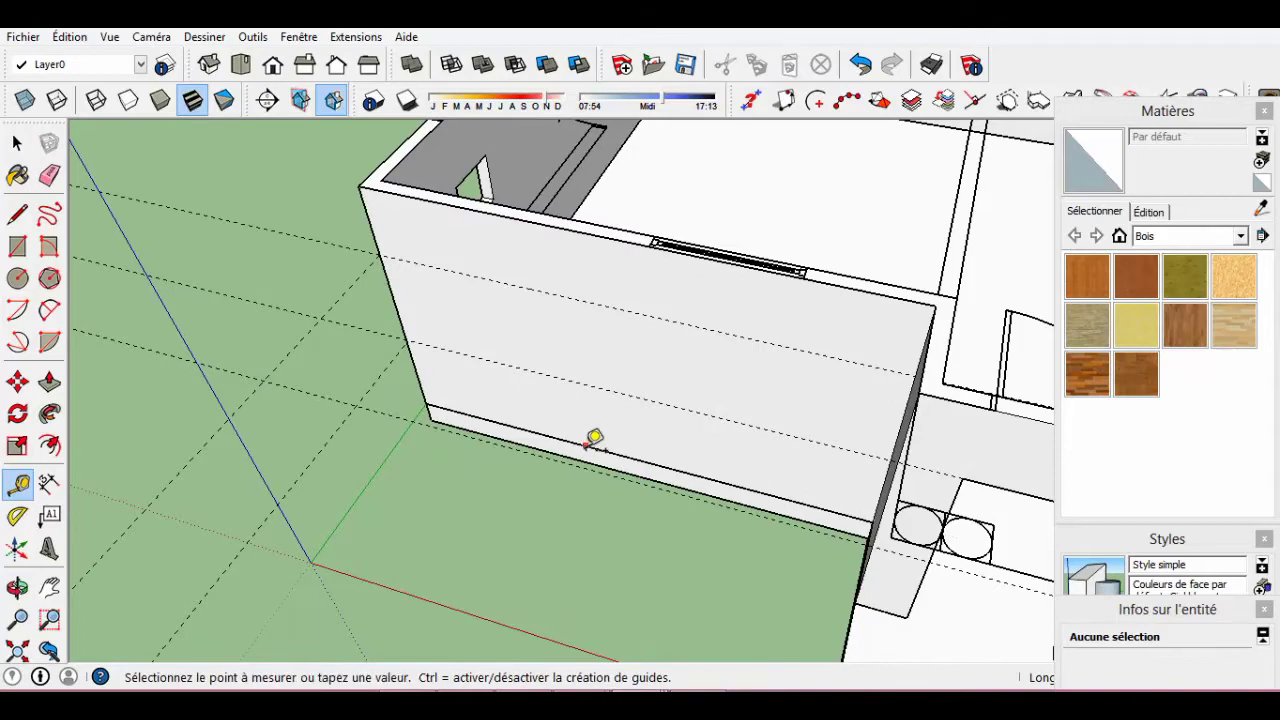
# Add a guide and cut a new window opening through the side wall.
pyautogui.click(594, 437)
pyautogui.moveTo(574, 331); pyautogui.dragTo(480, 352, button='middle')
pyautogui.click(797, 318)
pyautogui.moveTo(797, 318); pyautogui.dragTo(617, 394, button='middle')
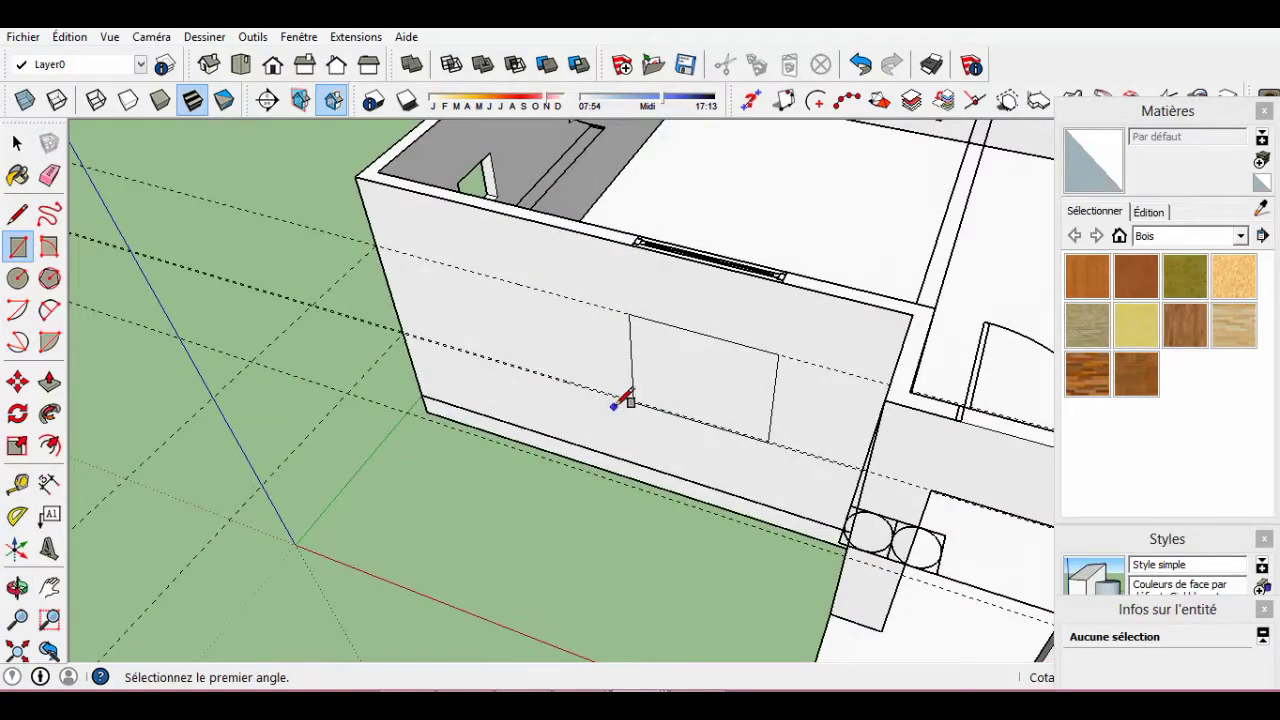
pyautogui.press('p')
pyautogui.click(617, 394)
pyautogui.click(623, 294)
pyautogui.moveTo(623, 294)
pyautogui.mouseDown(button='middle')
pyautogui.moveTo(797, 420)
pyautogui.moveTo(779, 328)
pyautogui.mouseUp(button='middle')
pyautogui.click(779, 325)
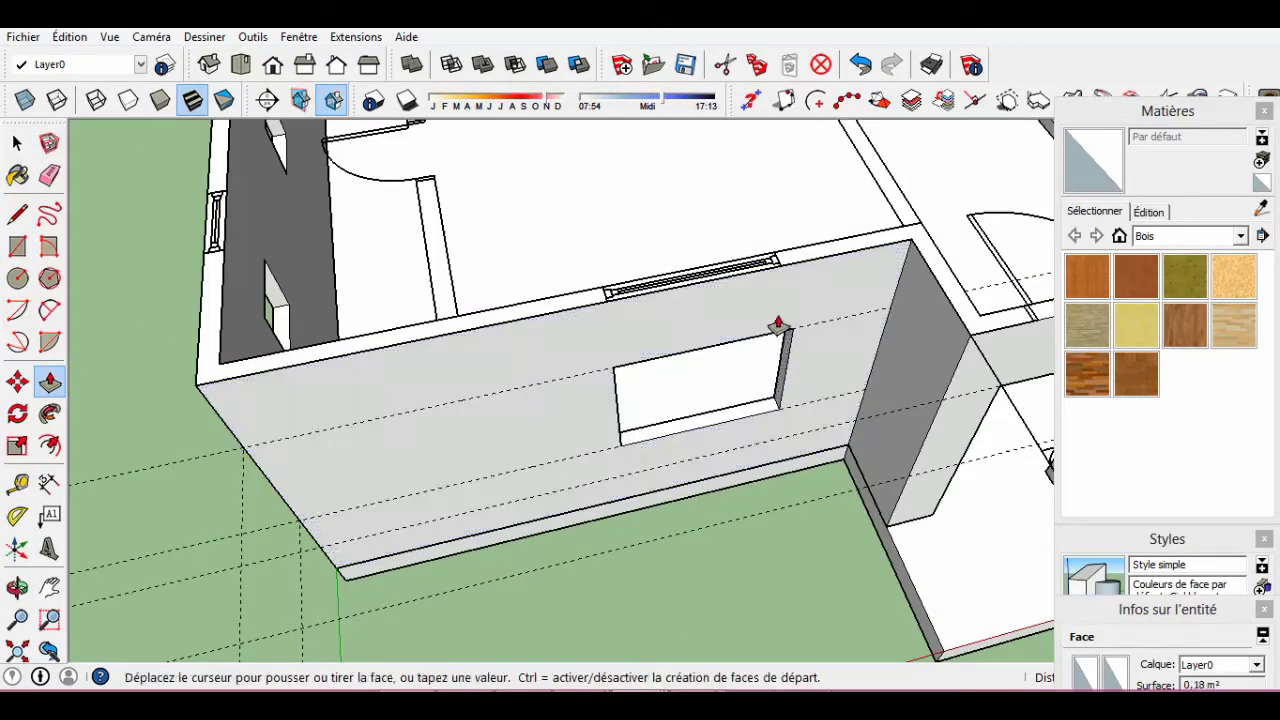
# Open the Edit menu to clear the guide lines.
pyautogui.press('space')
pyautogui.scroll(-5, 679, 322)
pyautogui.click(69, 36)
# Delete all guides and make the whole plan geometry a component.
pyautogui.click(129, 206)
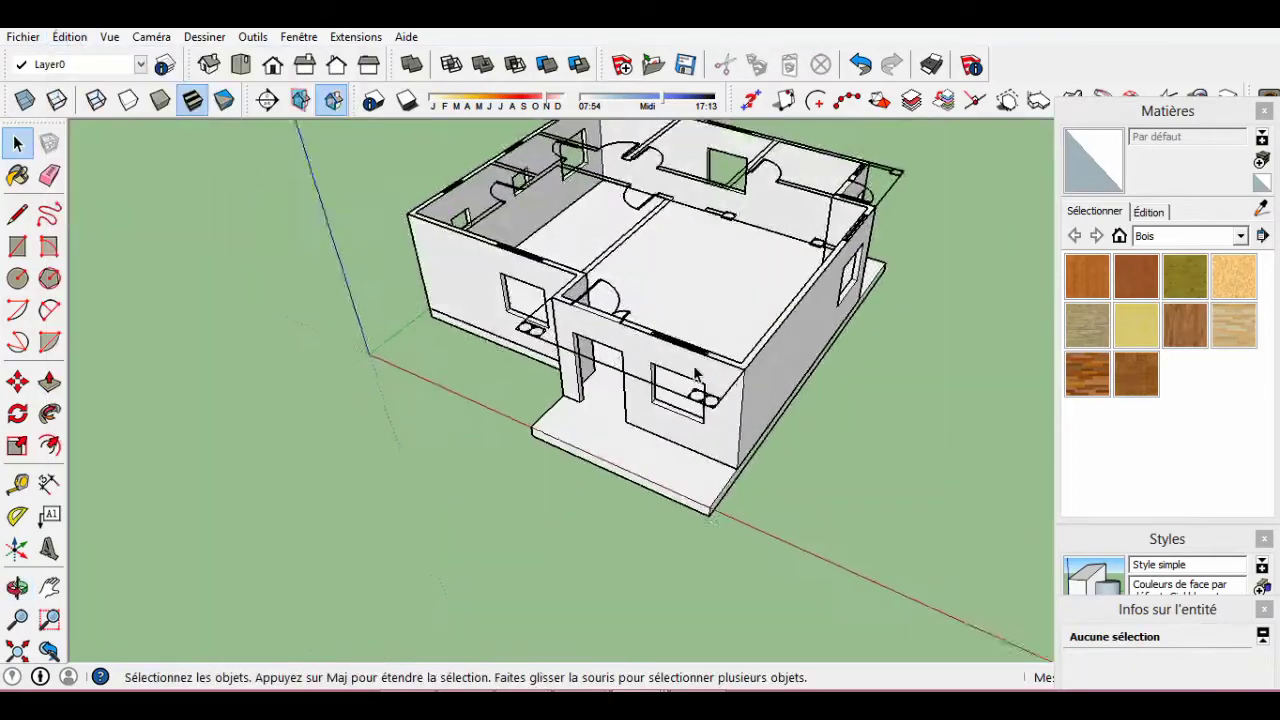
pyautogui.hotkey('ctrl', 'a')
pyautogui.rightClick(633, 352)
pyautogui.click(700, 510)
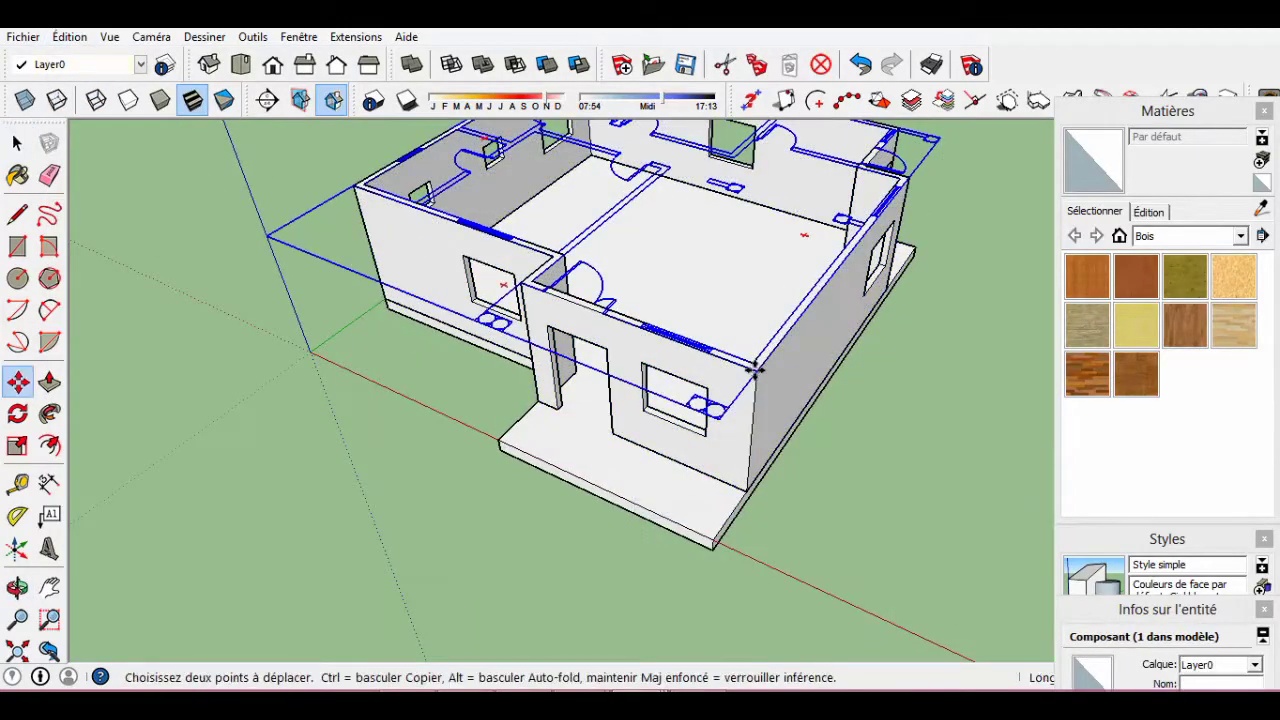
pyautogui.press('space')
pyautogui.click(826, 498)
# Draw a grey wall footprint and raise it into a full-height partition.
pyautogui.scroll(5, 509, 394)
pyautogui.scroll(3, 350, 459)
pyautogui.press('r')
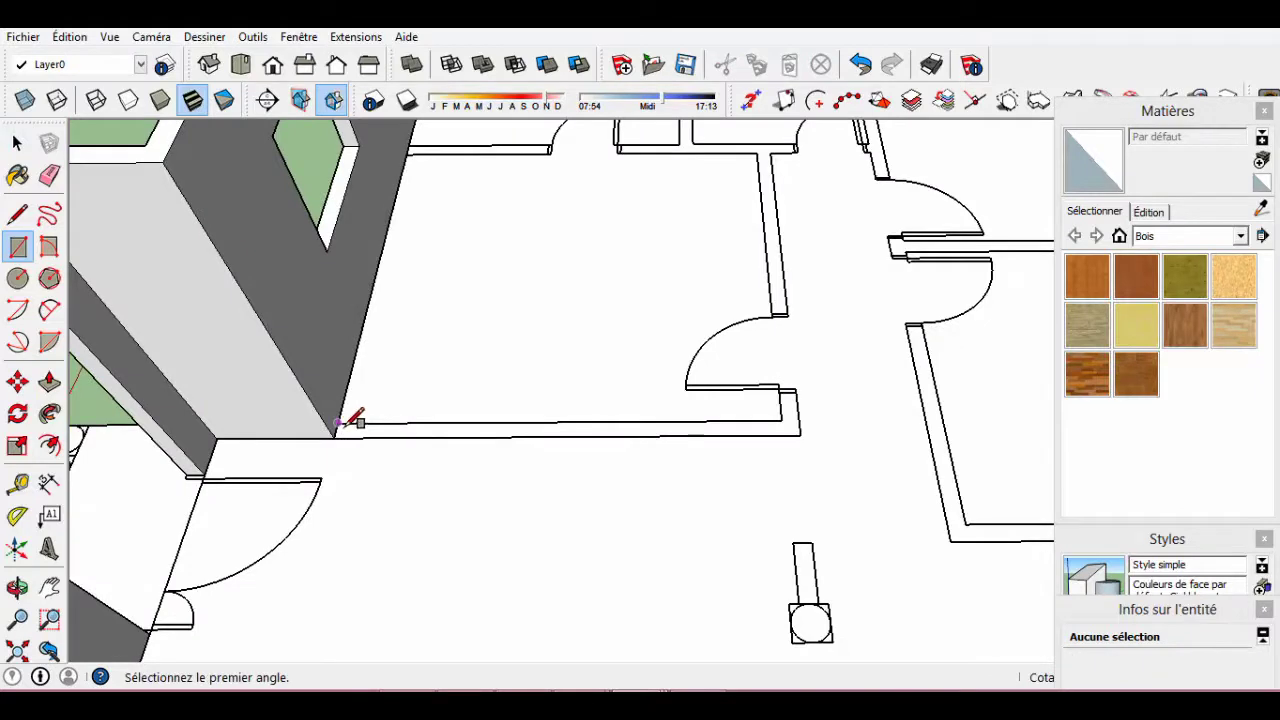
pyautogui.click(802, 432)
pyautogui.scroll(2, 802, 432)
pyautogui.scroll(1, 812, 440)
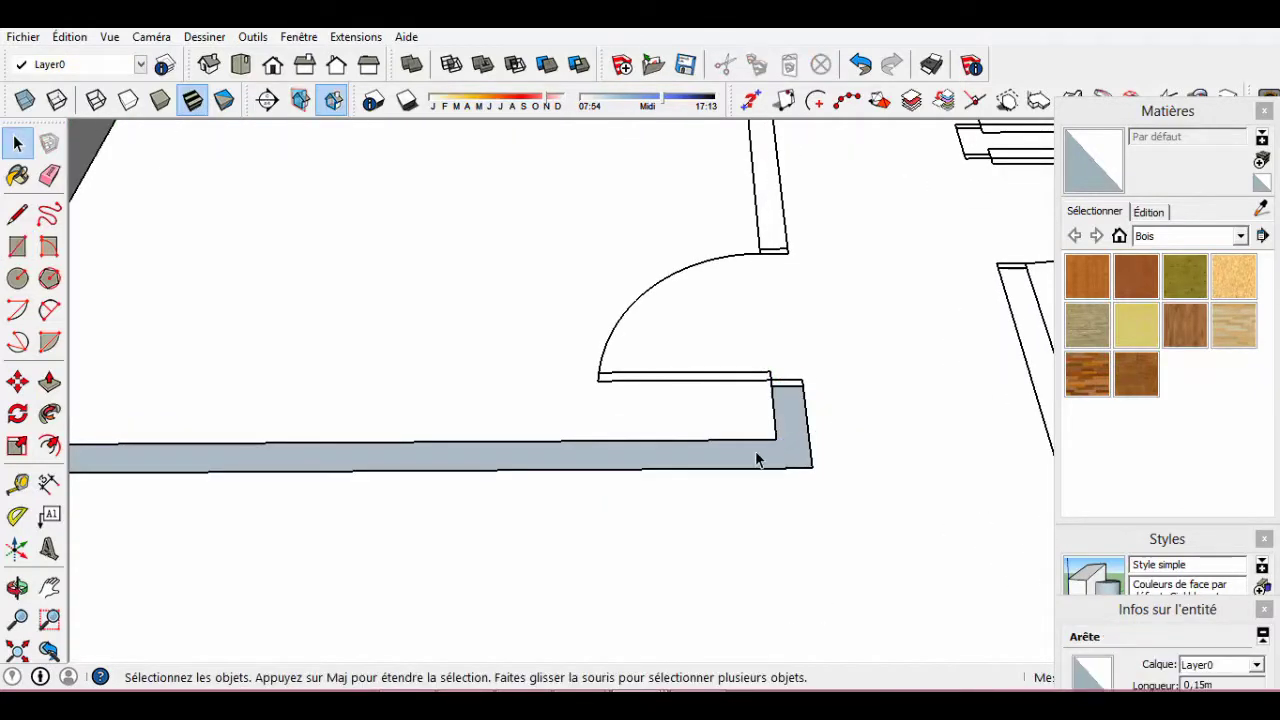
pyautogui.scroll(-5, 757, 459)
pyautogui.press('p')
pyautogui.click(760, 449)
pyautogui.click(423, 320)
pyautogui.press('space')
# Draw the next hatched footprint and raise it into a tall wall.
pyautogui.scroll(5, 710, 478)
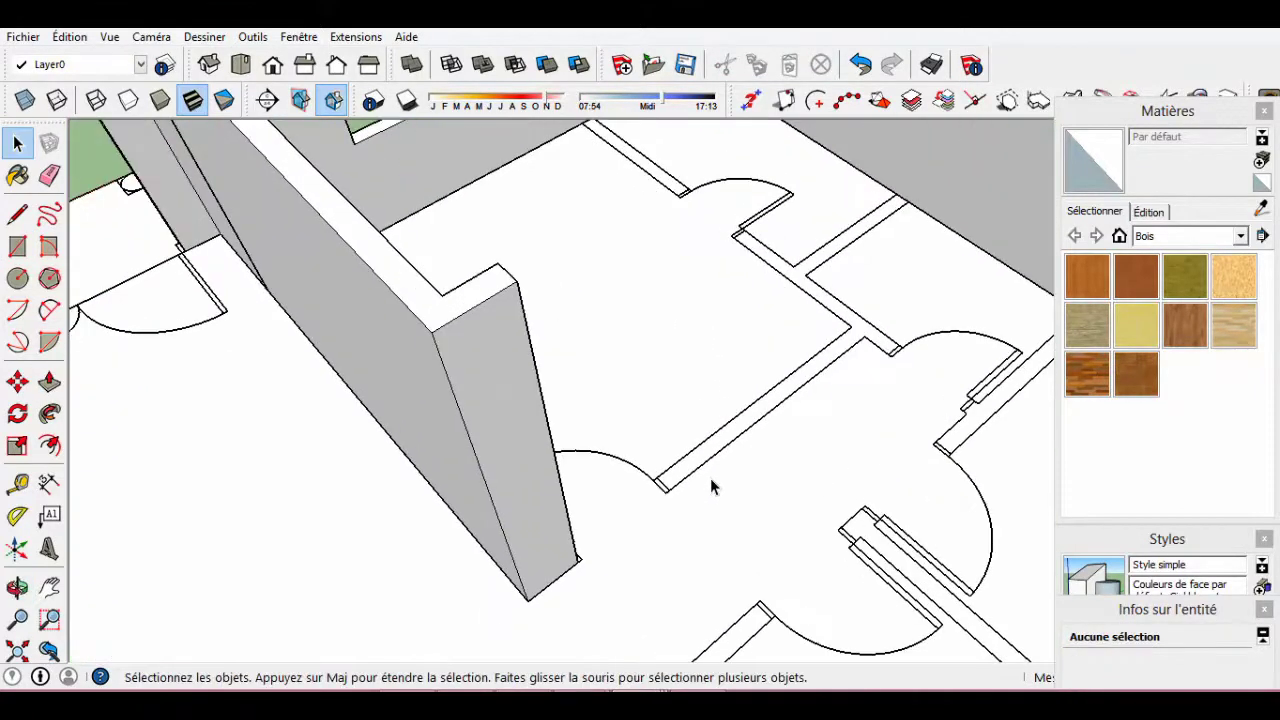
pyautogui.press('r')
pyautogui.scroll(2, 711, 479)
pyautogui.click(633, 490)
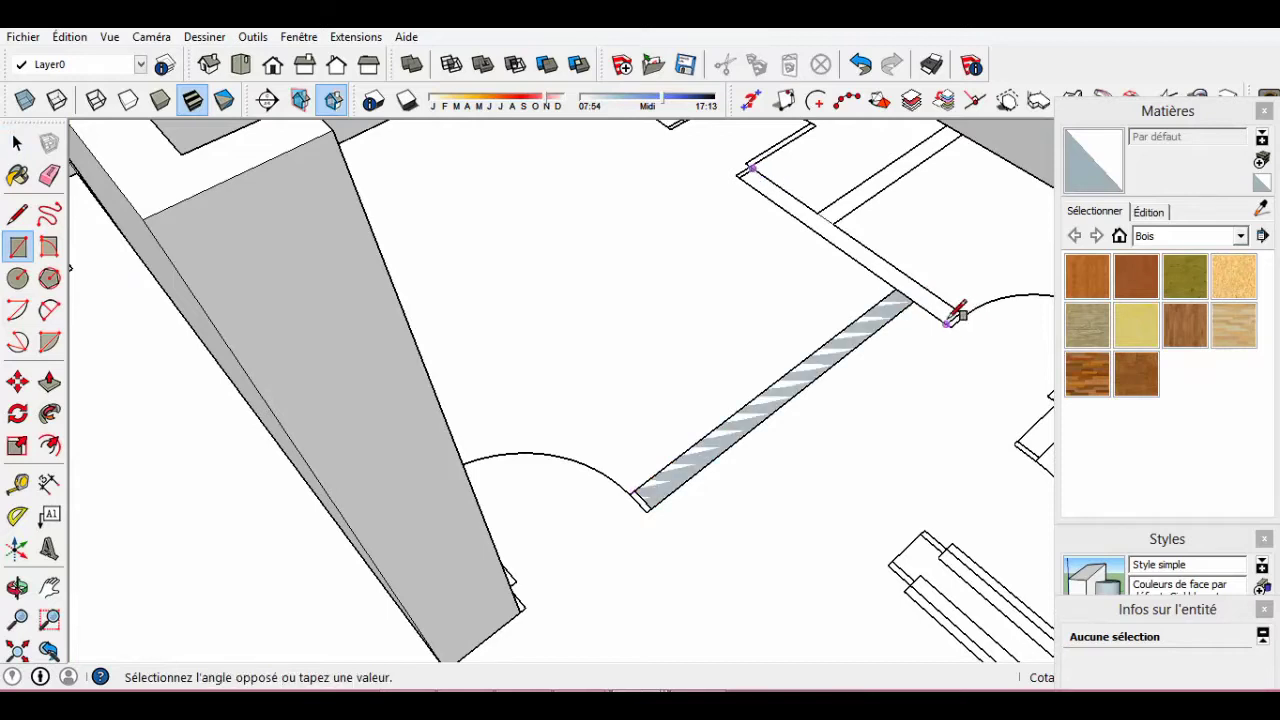
pyautogui.press('p')
pyautogui.click(884, 345)
pyautogui.click(343, 166)
pyautogui.scroll(-2, 583, 497)
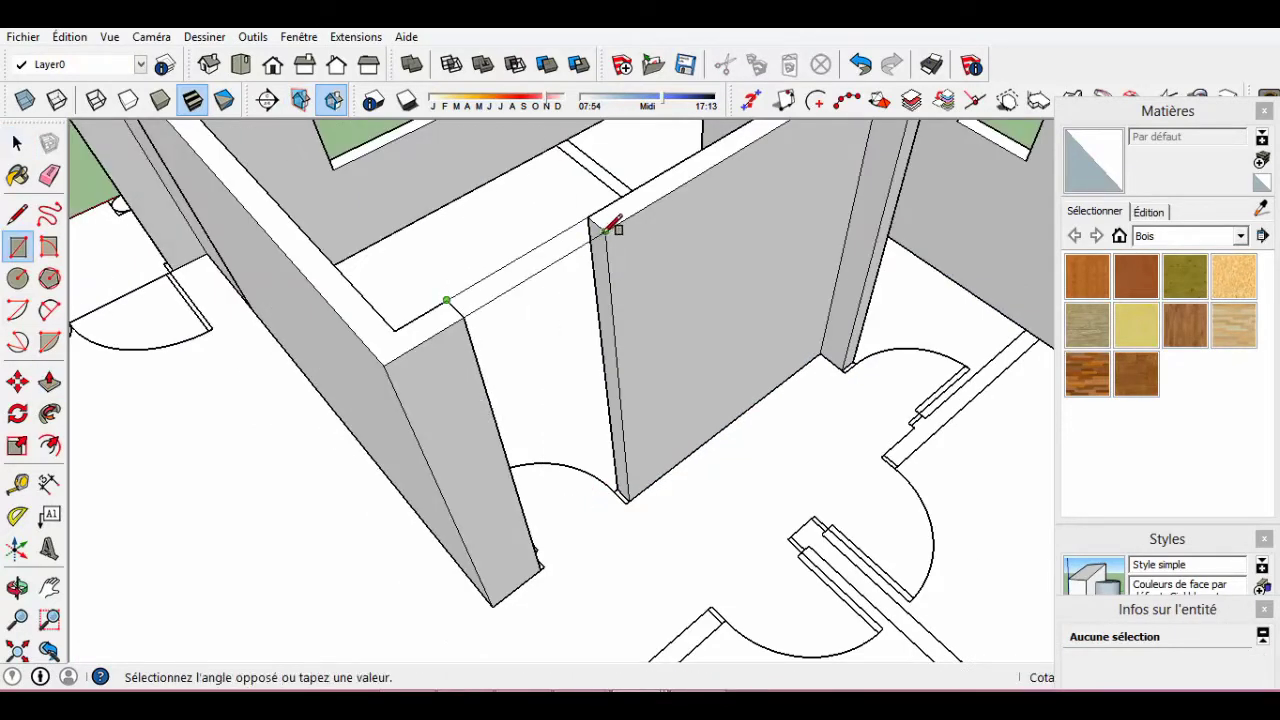
pyautogui.moveTo(563, 282); pyautogui.dragTo(513, 298, button='middle')
pyautogui.scroll(2, 513, 350)
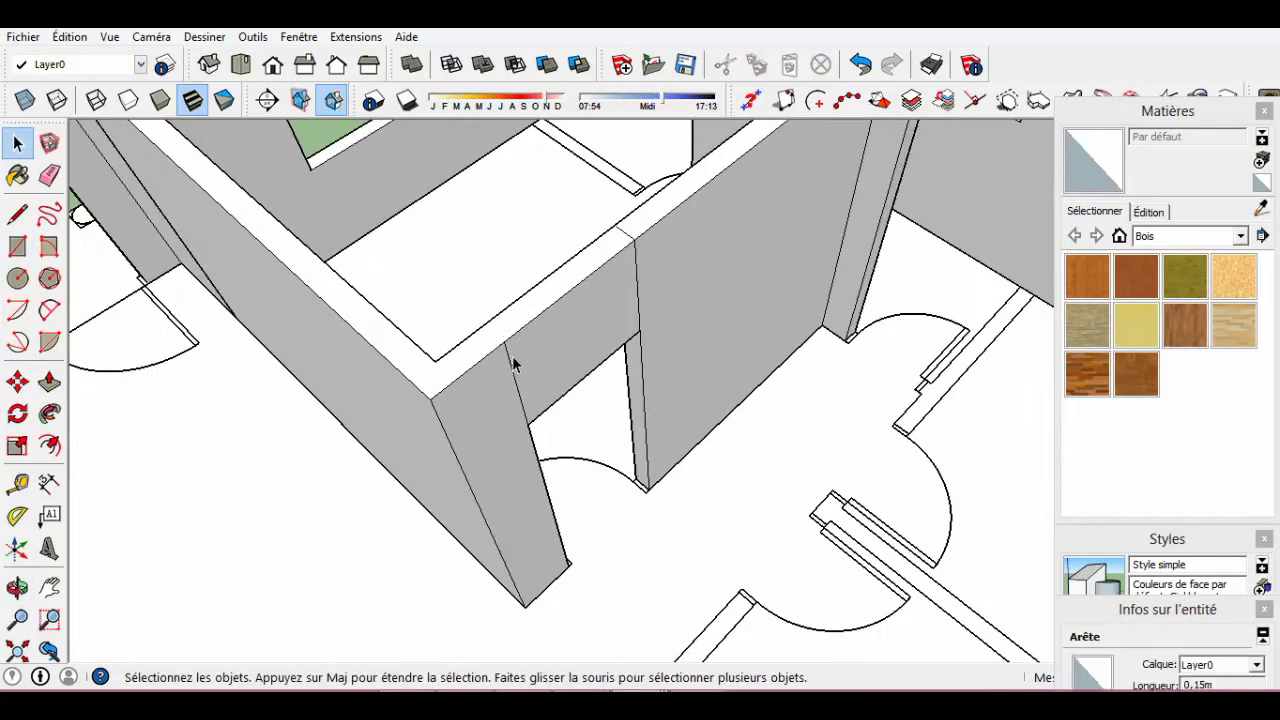
pyautogui.moveTo(637, 277)
pyautogui.mouseDown(button='middle')
pyautogui.moveTo(474, 360)
pyautogui.moveTo(830, 352)
pyautogui.moveTo(663, 491)
pyautogui.mouseUp(button='middle')
pyautogui.scroll(3, 423, 391)
# Draw a wall footprint beside the door and close the face above the doorway.
pyautogui.press('r')
pyautogui.click(395, 369)
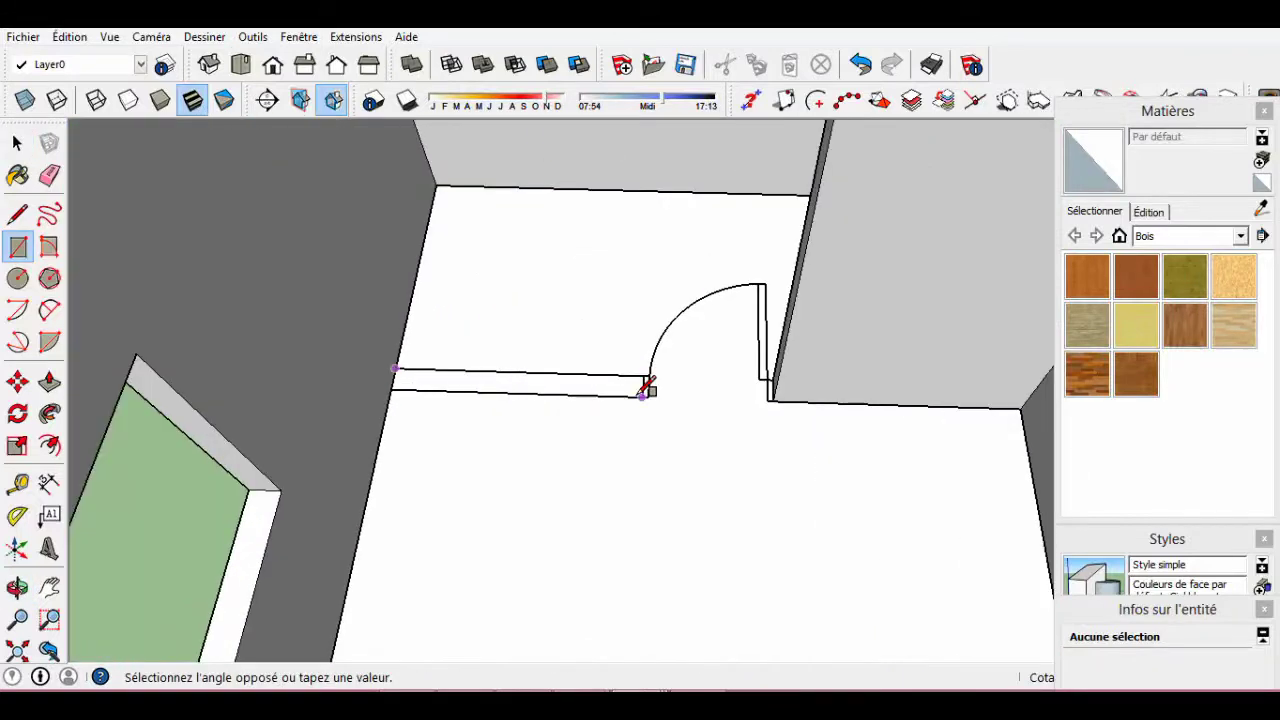
pyautogui.click(567, 404)
pyautogui.press('r')
pyautogui.click(633, 146)
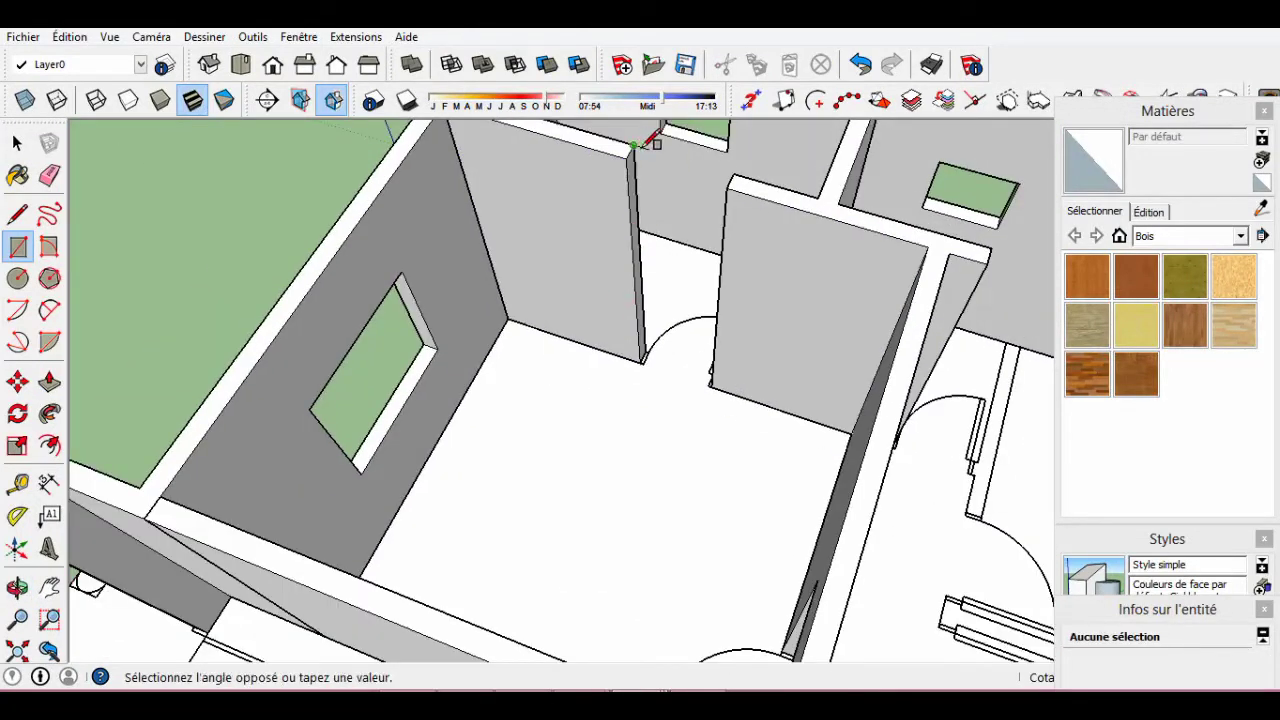
pyautogui.scroll(2, 636, 220)
pyautogui.press('space')
pyautogui.click(636, 240)
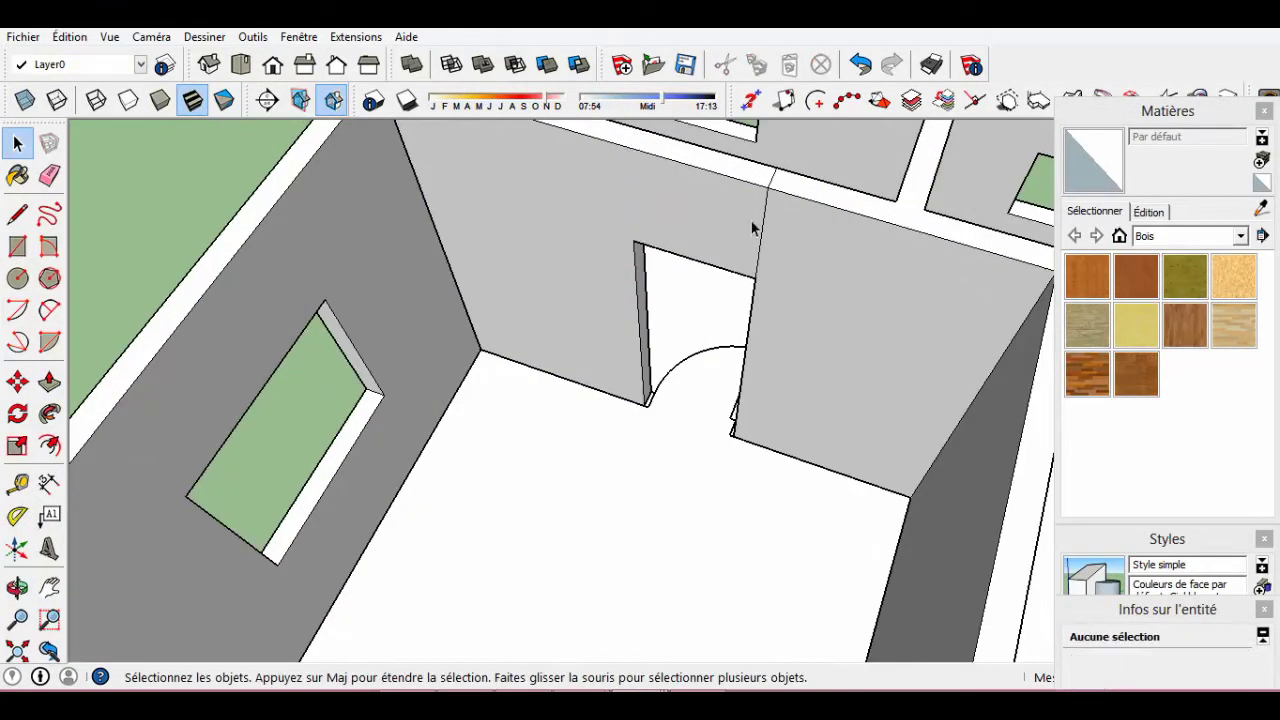
pyautogui.moveTo(791, 241); pyautogui.dragTo(714, 328, button='middle')
# Draw rectangles on the door strip and above the next doorway.
pyautogui.moveTo(800, 234); pyautogui.dragTo(851, 329, button='middle')
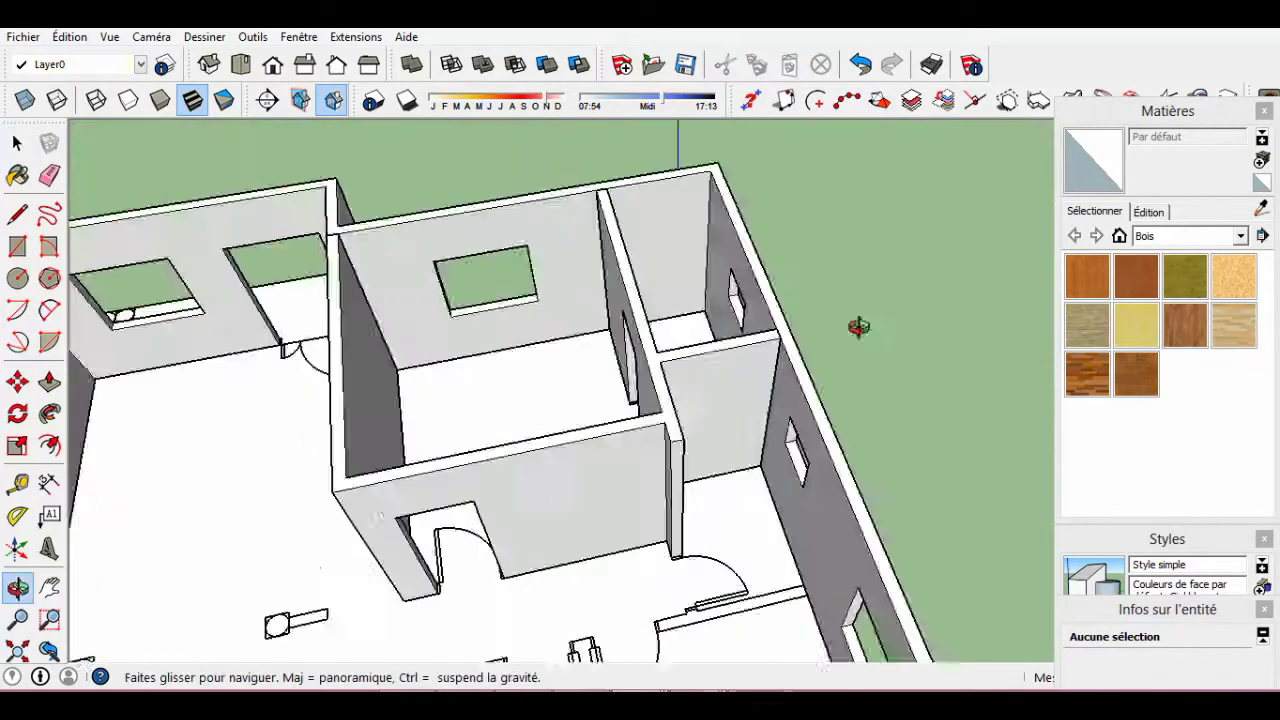
pyautogui.scroll(2, 786, 491)
pyautogui.press('r')
pyautogui.scroll(3, 794, 366)
pyautogui.scroll(2, 697, 436)
pyautogui.click(705, 420)
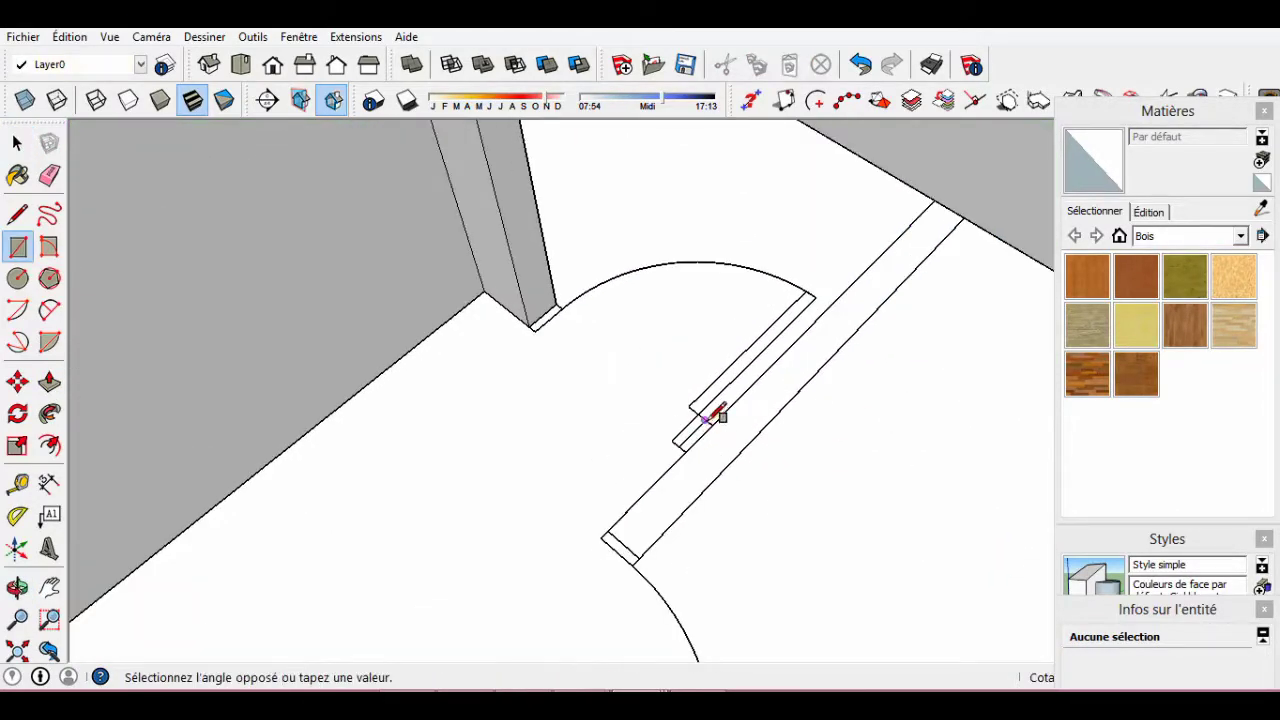
pyautogui.scroll(1, 705, 447)
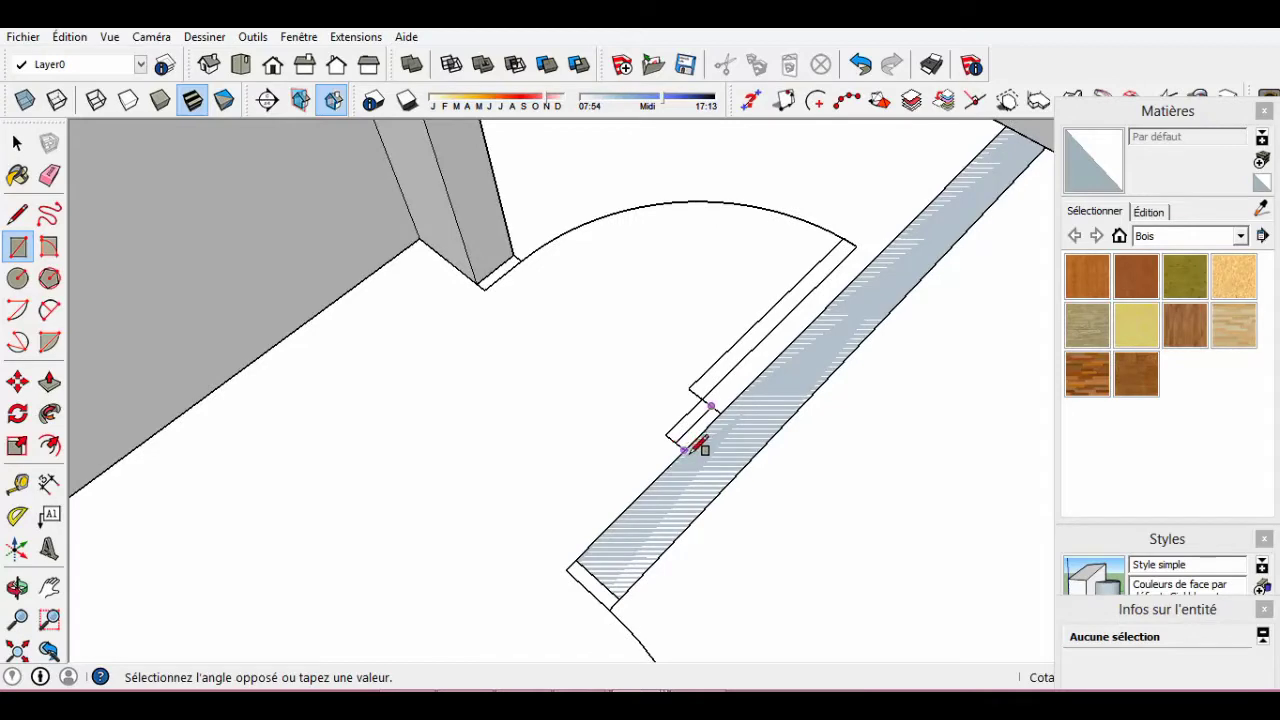
pyautogui.press('space')
pyautogui.scroll(-5, 702, 436)
pyautogui.press('p')
pyautogui.press('r')
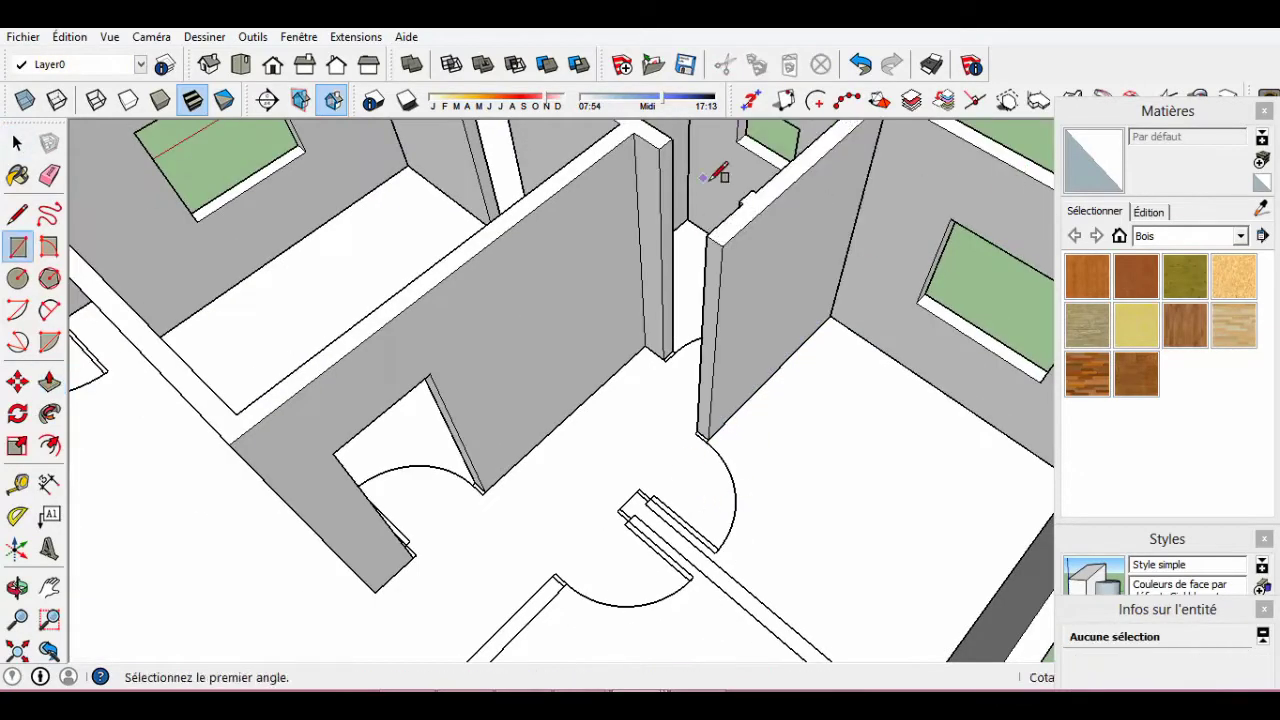
pyautogui.click(735, 220)
pyautogui.scroll(1, 728, 216)
pyautogui.press('p')
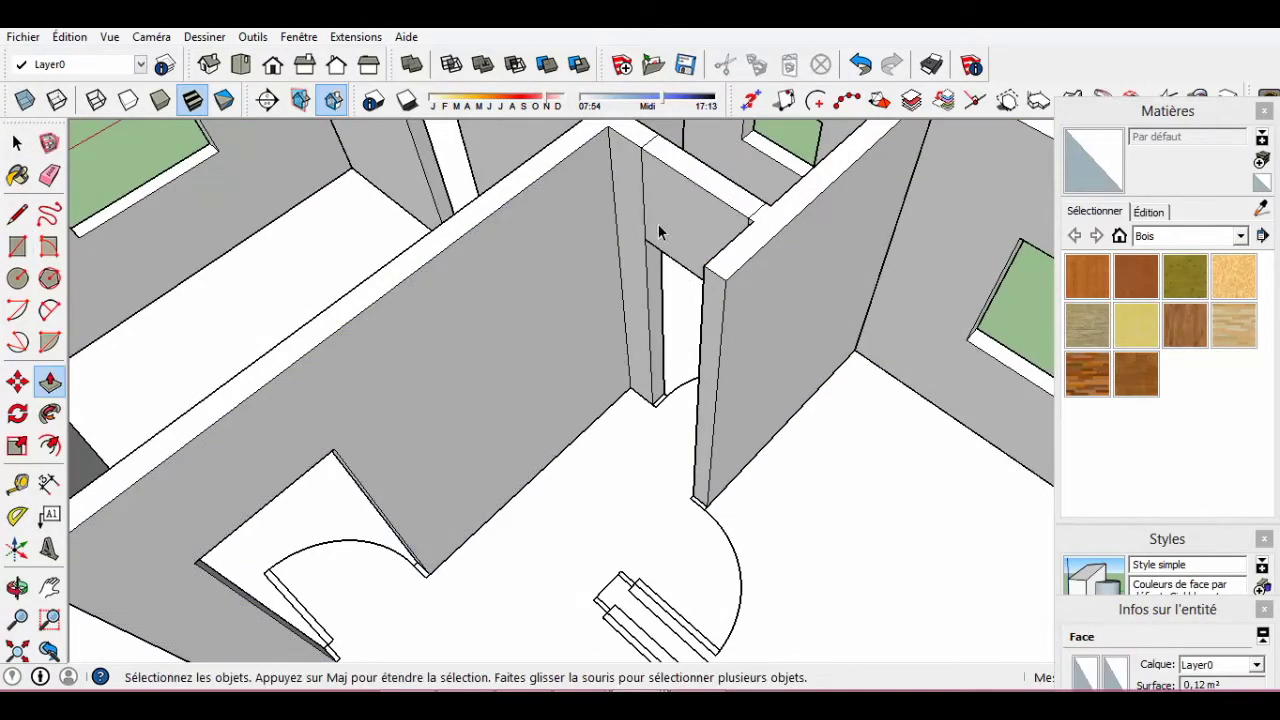
pyautogui.scroll(-2, 614, 129)
pyautogui.moveTo(603, 186); pyautogui.dragTo(803, 262, button='middle')
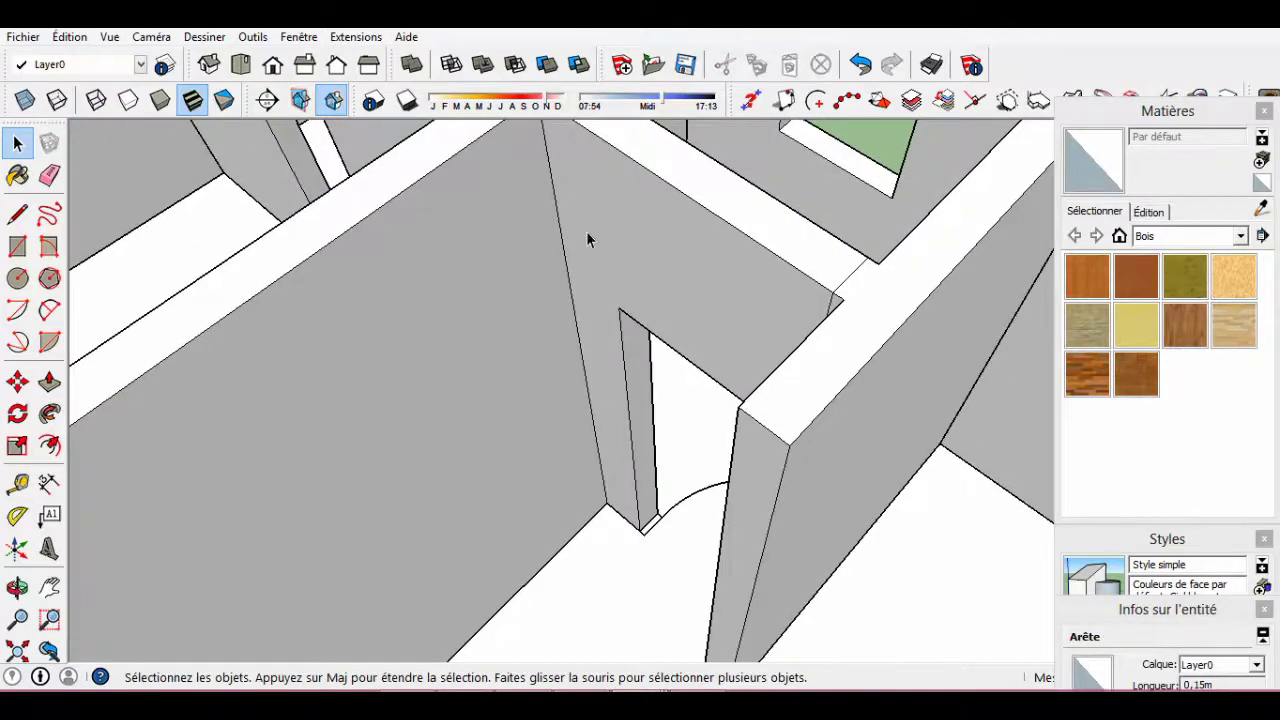
pyautogui.moveTo(808, 217)
pyautogui.mouseDown(button='middle')
pyautogui.moveTo(666, 266)
pyautogui.moveTo(761, 470)
pyautogui.mouseUp(button='middle')
# Complete the door-strip rectangle and start the next one, undoing a stray push.
pyautogui.click(1026, 327)
pyautogui.scroll(1, 695, 523)
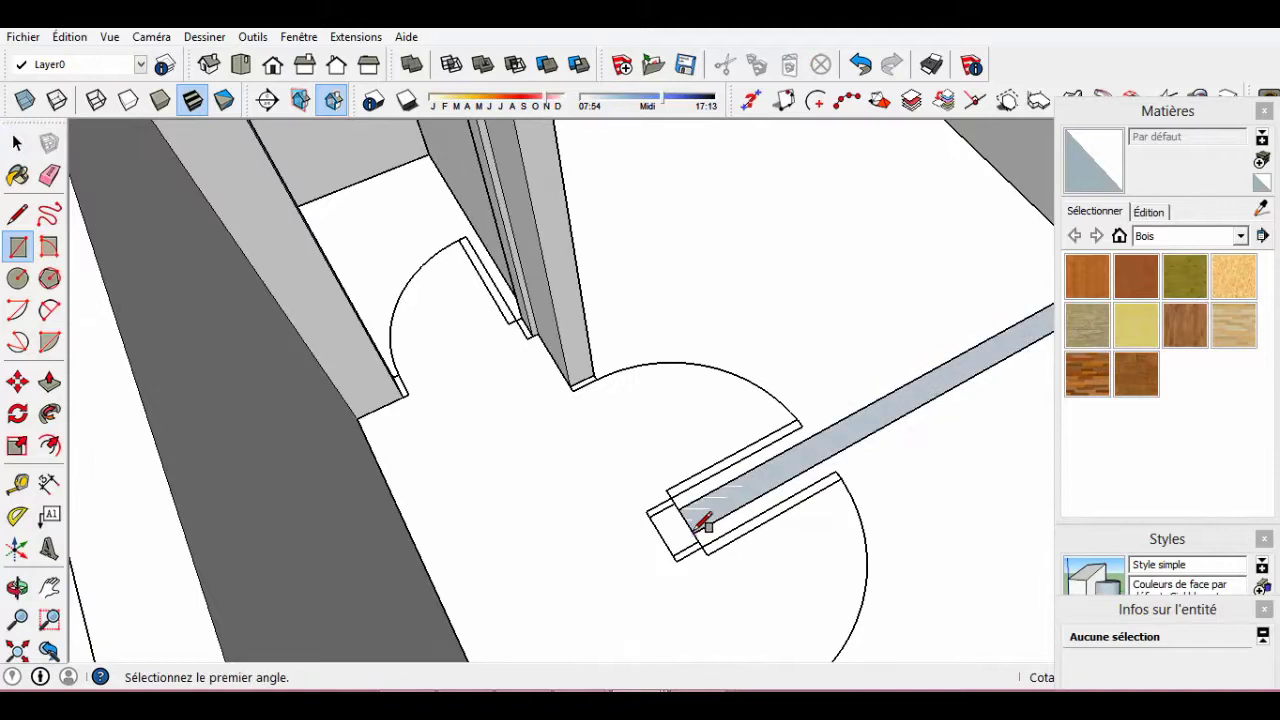
pyautogui.scroll(1, 690, 525)
pyautogui.click(672, 497)
pyautogui.press('p')
pyautogui.scroll(-3, 700, 520)
pyautogui.moveTo(729, 471)
pyautogui.mouseDown(button='middle')
pyautogui.moveTo(586, 480)
pyautogui.moveTo(610, 320)
pyautogui.mouseUp(button='middle')
pyautogui.press('space')
pyautogui.click(702, 342)
pyautogui.hotkey('ctrl', 'z')
pyautogui.press('space')
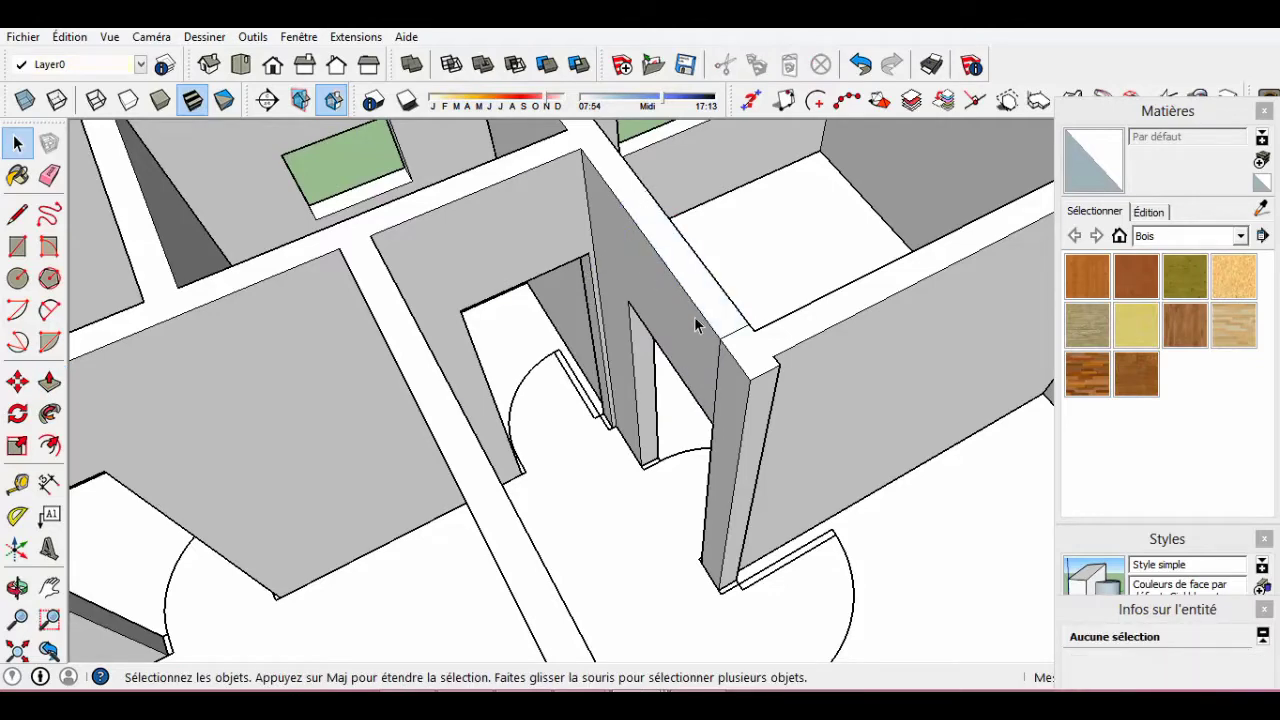
pyautogui.moveTo(731, 343); pyautogui.dragTo(563, 300, button='middle')
pyautogui.scroll(-3, 720, 262)
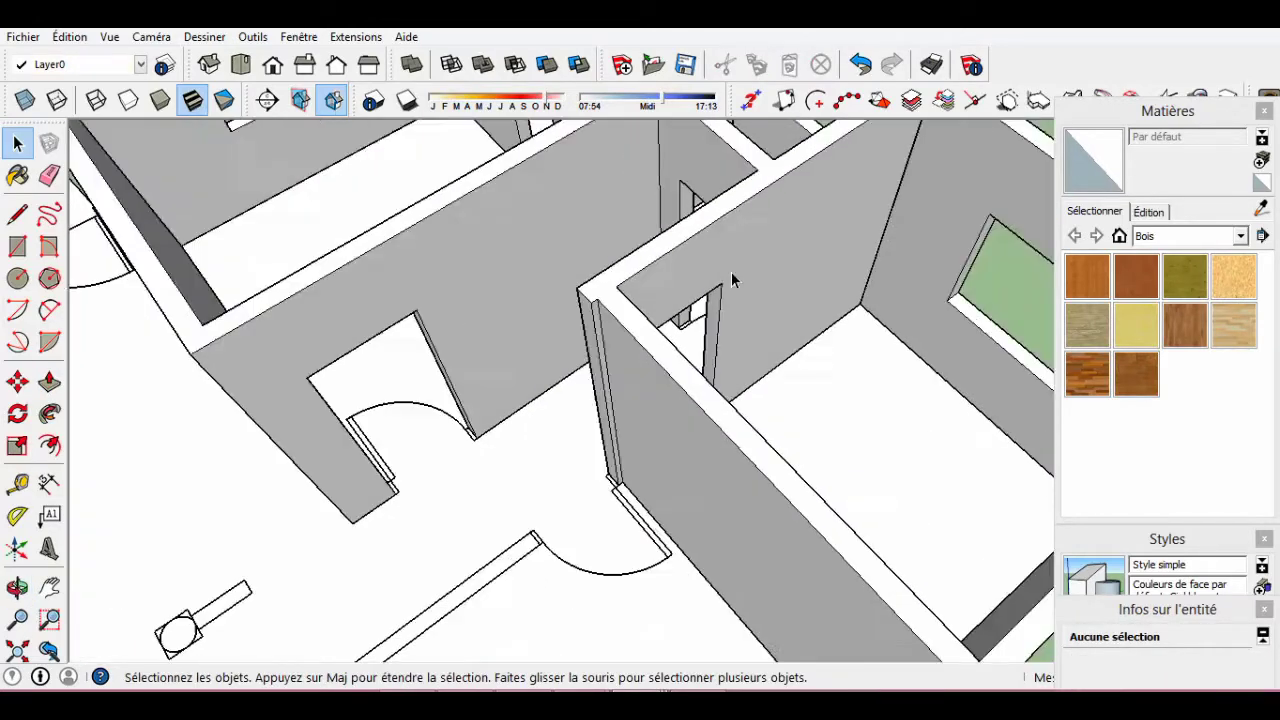
pyautogui.scroll(-3, 720, 262)
# Draw a hatched wall footprint and raise it into a tall wall.
pyautogui.press('r')
pyautogui.scroll(3, 580, 460)
pyautogui.scroll(3, 610, 500)
pyautogui.click(610, 518)
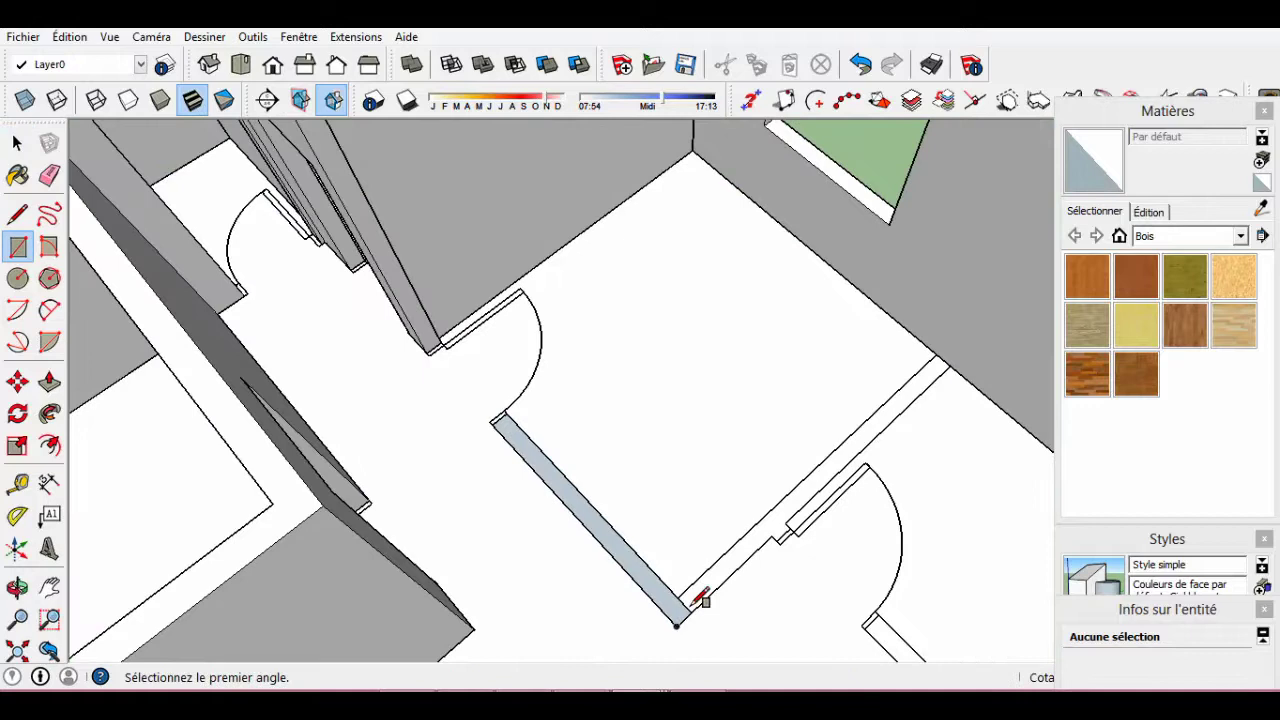
pyautogui.click(770, 545)
pyautogui.scroll(3, 790, 520)
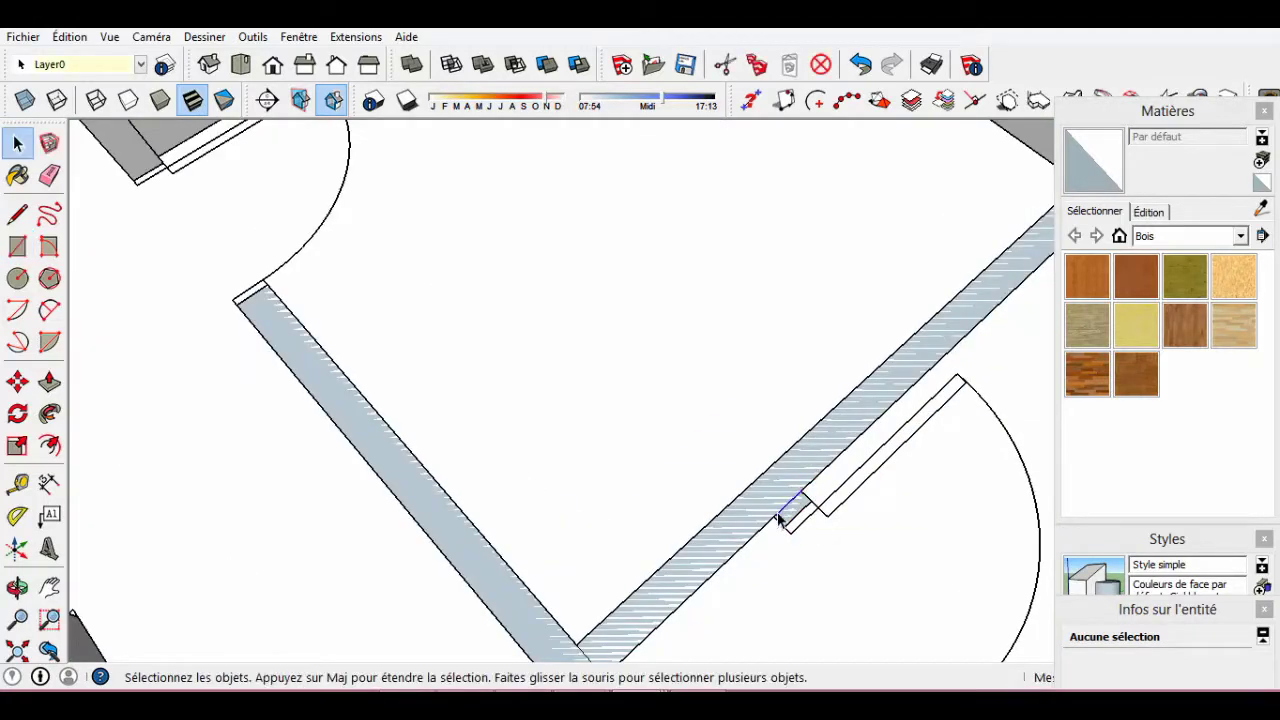
pyautogui.scroll(-3, 778, 519)
pyautogui.scroll(-2, 651, 529)
pyautogui.press('p')
pyautogui.click(680, 520)
pyautogui.click(400, 406)
pyautogui.press('space')
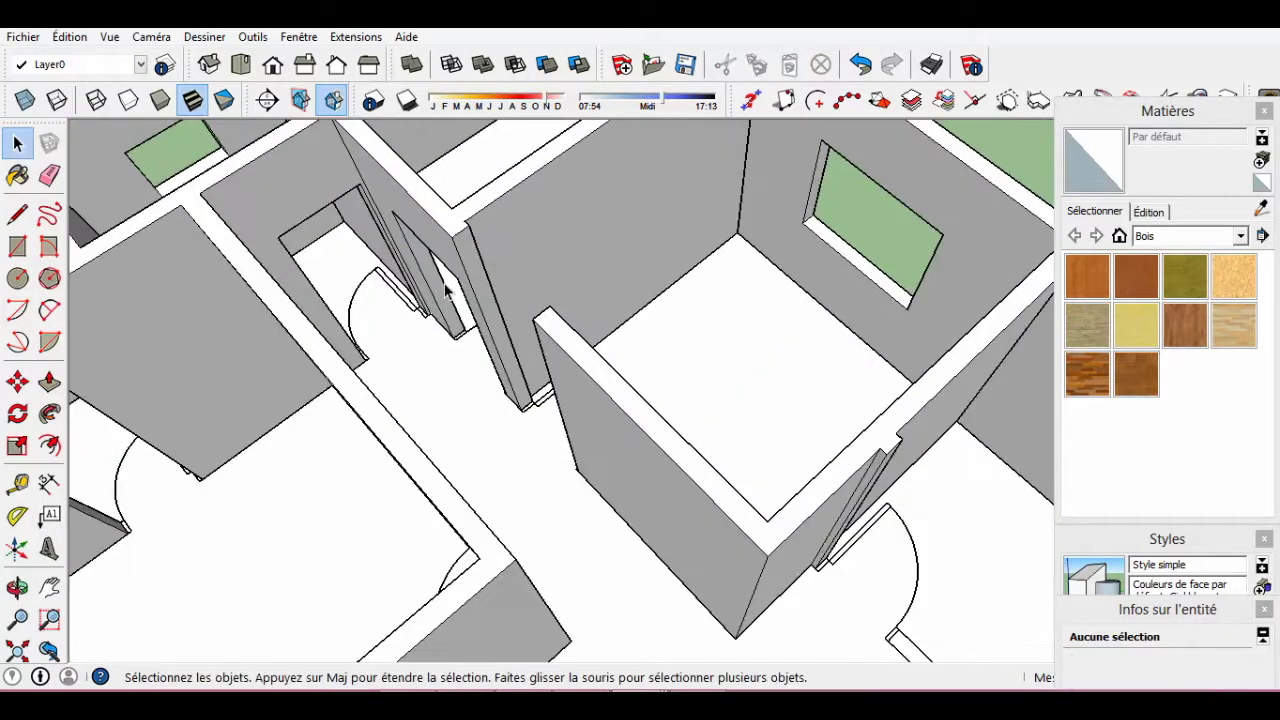
# Draw a rectangle on the wall face and extrude it.
pyautogui.click(470, 225)
pyautogui.press('p')
pyautogui.click(500, 300)
pyautogui.click(465, 269)
pyautogui.press('space')
pyautogui.scroll(2, 465, 269)
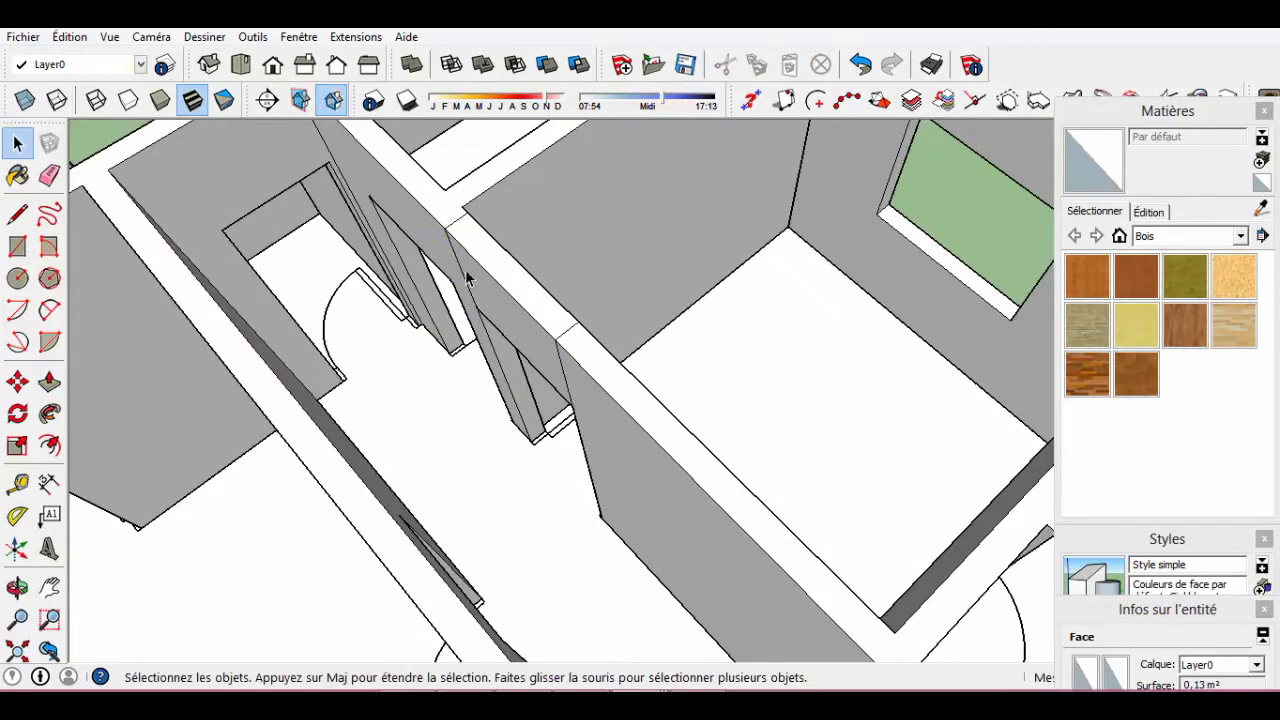
pyautogui.scroll(-3, 565, 355)
pyautogui.moveTo(623, 237)
pyautogui.mouseDown(button='middle')
pyautogui.moveTo(543, 294)
pyautogui.moveTo(787, 512)
pyautogui.mouseUp(button='middle')
# Raise a thin strip beside the doorway into a wall section.
pyautogui.press('r')
pyautogui.scroll(4, 754, 466)
pyautogui.click(714, 457)
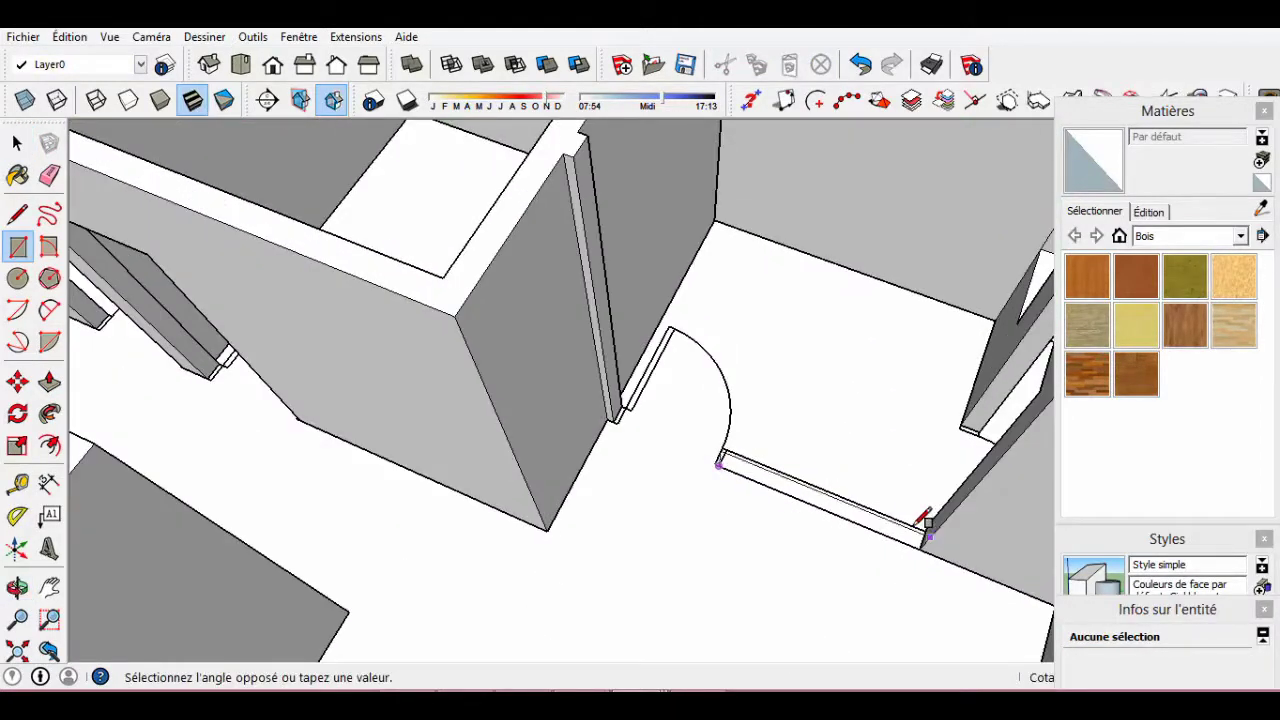
pyautogui.scroll(2, 929, 529)
pyautogui.click(929, 529)
pyautogui.scroll(-1, 668, 447)
pyautogui.press('p')
pyautogui.moveTo(668, 447); pyautogui.dragTo(814, 343)
pyautogui.press('space')
pyautogui.moveTo(814, 343)
pyautogui.mouseDown(button='middle')
pyautogui.moveTo(517, 420)
pyautogui.moveTo(366, 209)
pyautogui.mouseUp(button='middle')
# Push a lintel down over the doorway to close the wall above it.
pyautogui.press('r')
pyautogui.press('p')
pyautogui.click(600, 268)
pyautogui.moveTo(586, 291)
pyautogui.mouseDown(button='middle')
pyautogui.moveTo(1006, 400)
pyautogui.moveTo(436, 313)
pyautogui.mouseUp(button='middle')
pyautogui.click(1006, 400)
pyautogui.press('space')
# Select all the connected interior walls and make them a group.
pyautogui.scroll(-3, 665, 436)
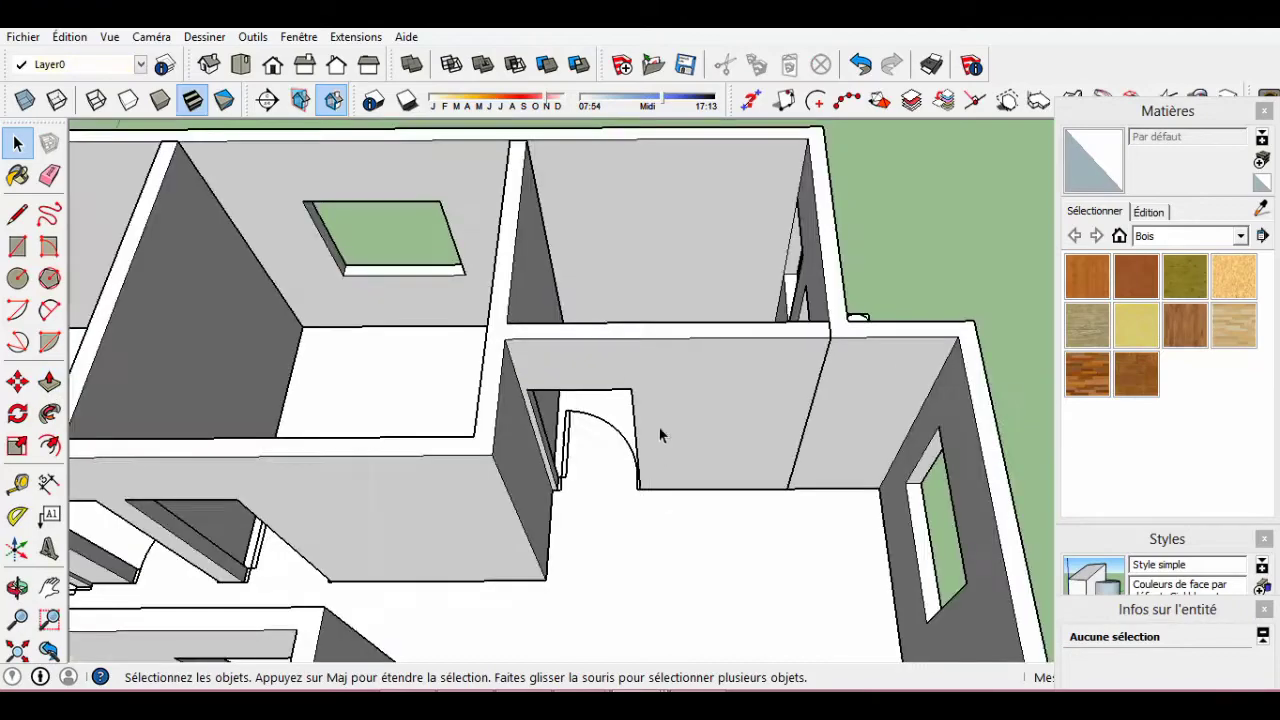
pyautogui.scroll(2, 627, 219)
pyautogui.scroll(1, 692, 182)
pyautogui.scroll(-5, 697, 374)
pyautogui.moveTo(697, 374); pyautogui.dragTo(620, 360, button='middle')
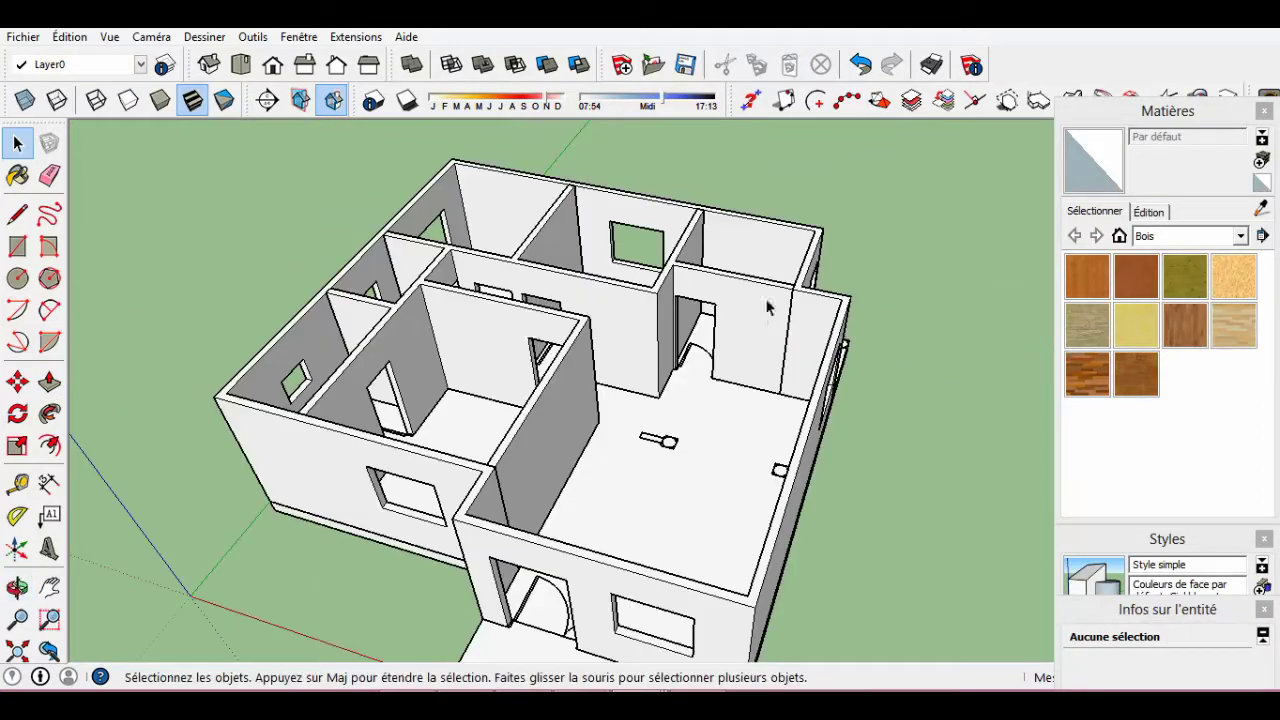
pyautogui.tripleClick(620, 360)
pyautogui.rightClick(622, 362)
pyautogui.click(737, 530)
# Draw a small floor rectangle in the large room and pull it up into a square post.
pyautogui.moveTo(640, 290)
pyautogui.mouseDown(button='middle')
pyautogui.moveTo(563, 523)
pyautogui.moveTo(828, 512)
pyautogui.mouseUp(button='middle')
pyautogui.moveTo(730, 537)
pyautogui.mouseDown(button='middle')
pyautogui.moveTo(486, 477)
pyautogui.moveTo(331, 414)
pyautogui.moveTo(660, 417)
pyautogui.moveTo(729, 400)
pyautogui.moveTo(780, 410)
pyautogui.mouseUp(button='middle')
pyautogui.scroll(3, 796, 420)
pyautogui.scroll(2, 796, 420)
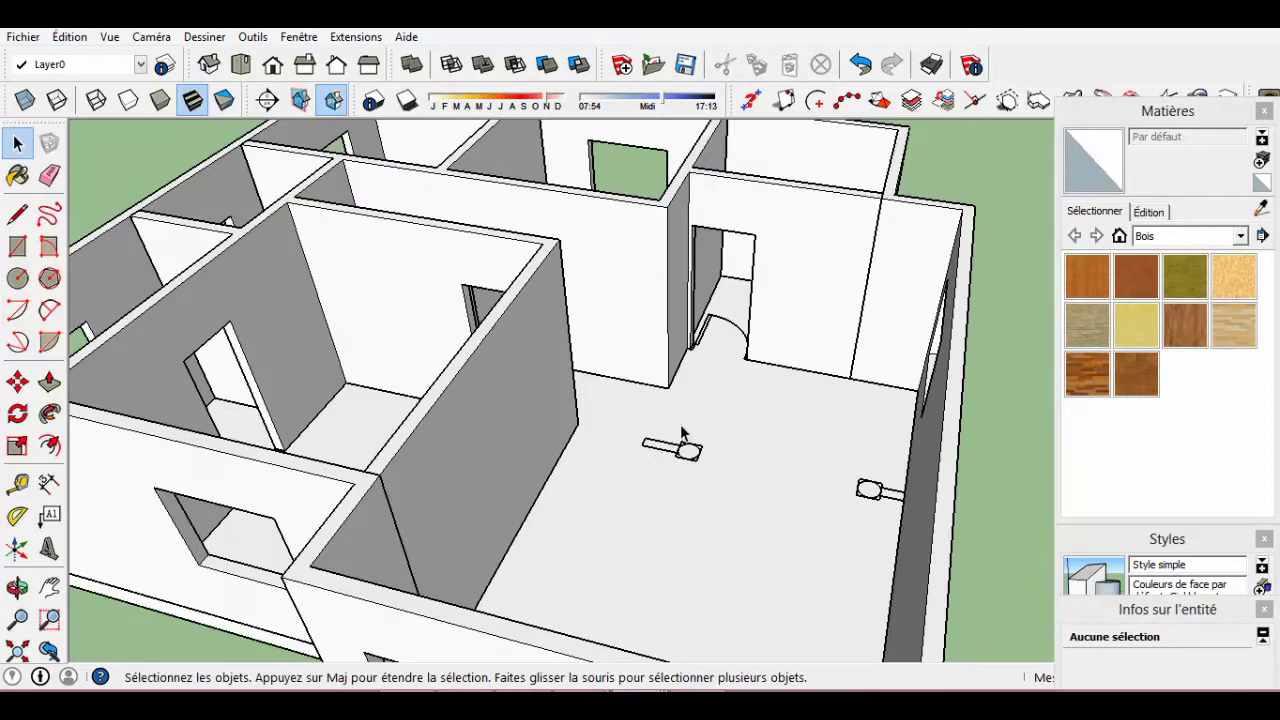
pyautogui.press('r')
pyautogui.scroll(3, 684, 432)
pyautogui.click(643, 440)
pyautogui.click(690, 450)
pyautogui.press('p')
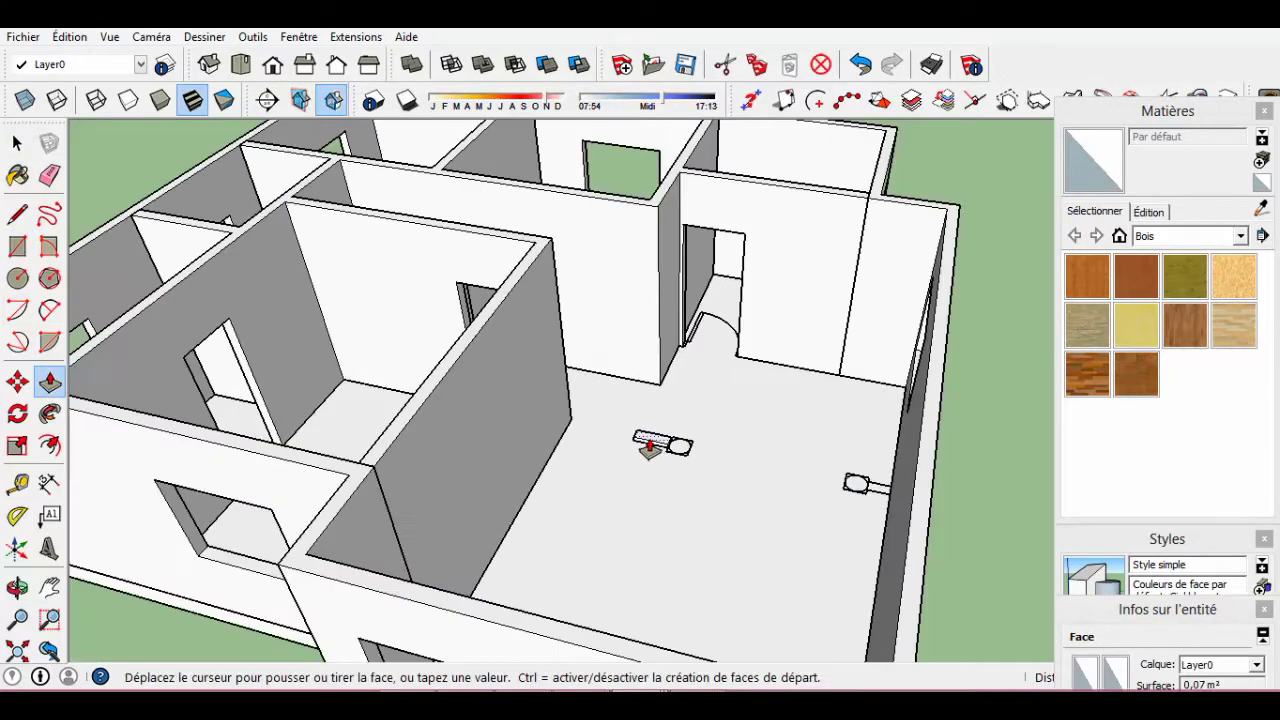
pyautogui.moveTo(670, 445); pyautogui.dragTo(667, 430)
pyautogui.moveTo(668, 430); pyautogui.dragTo(677, 362, button='middle')
pyautogui.scroll(3, 650, 340)
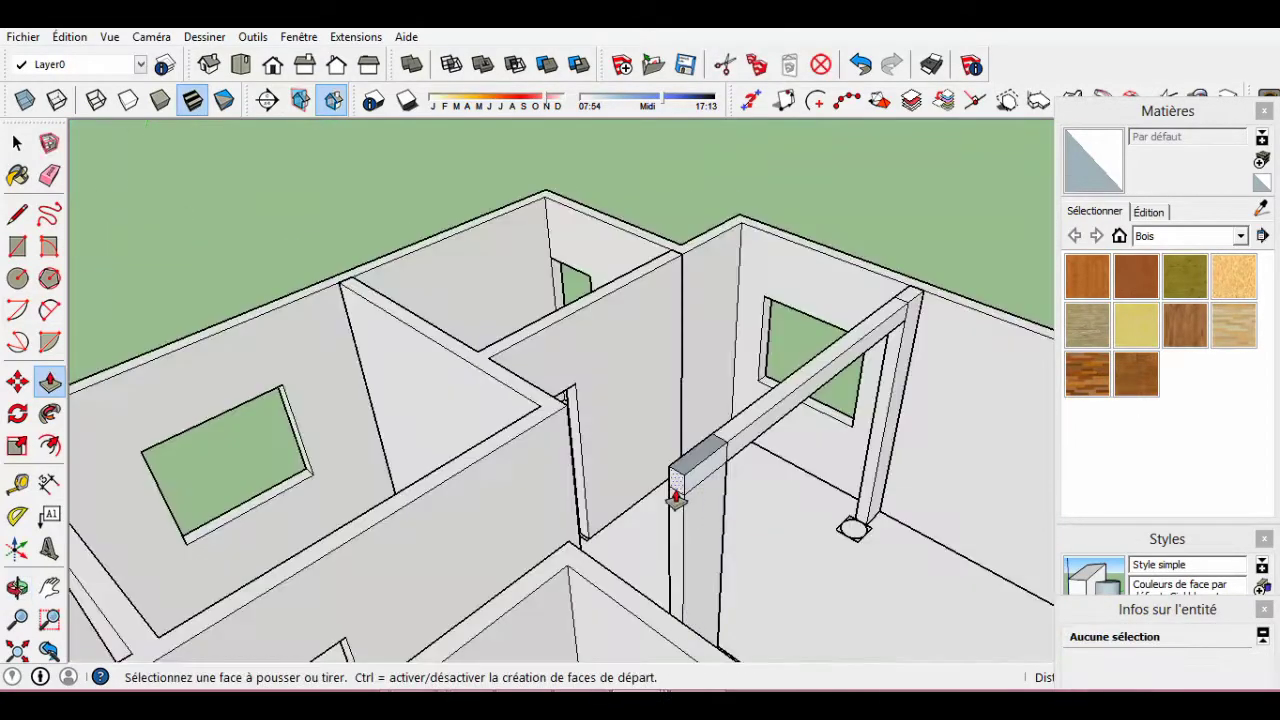
# Extrude the beam to the exterior wall and reverse its faces with Inverser les faces.
pyautogui.click(677, 494)
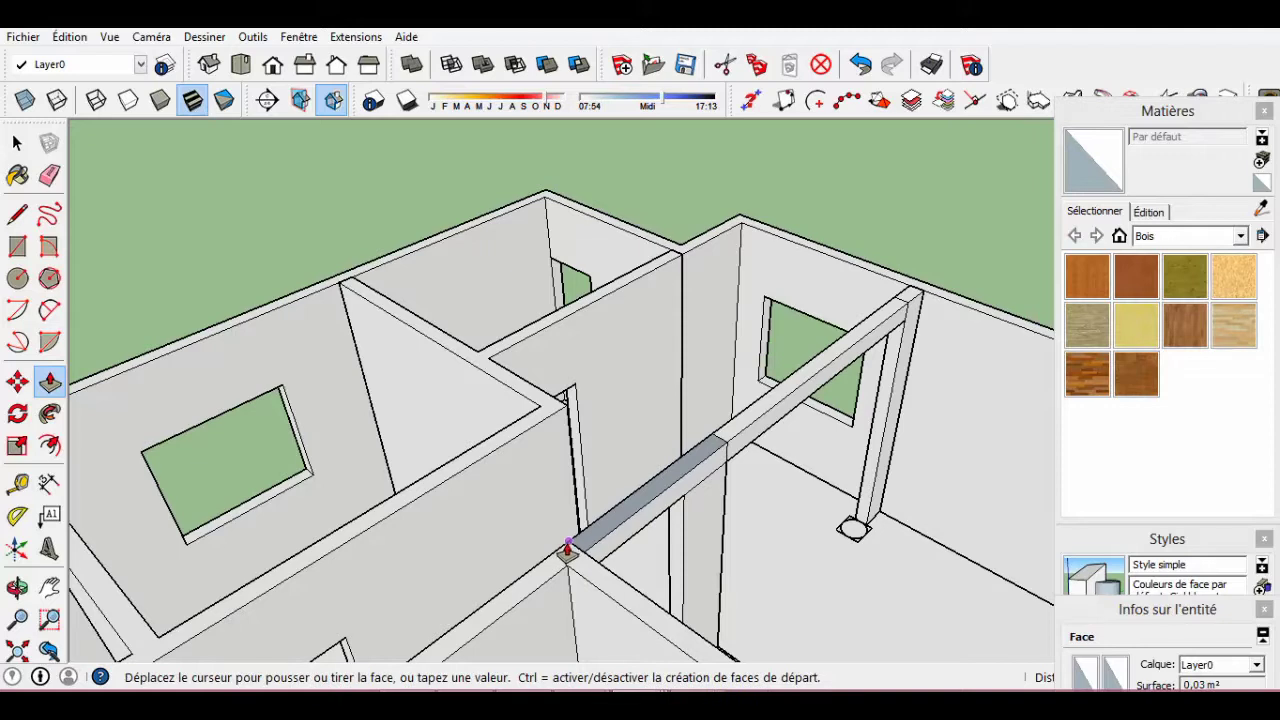
pyautogui.press('space')
pyautogui.click(725, 493)
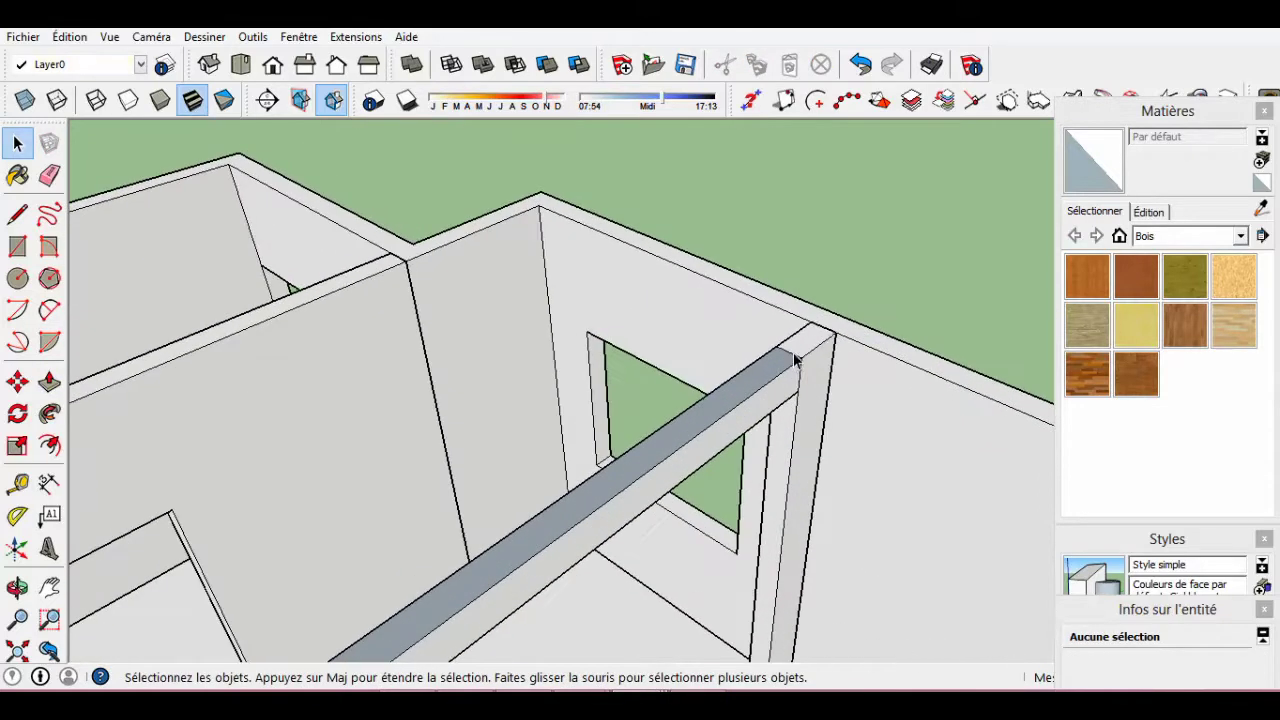
pyautogui.rightClick(800, 378)
pyautogui.click(857, 534)
pyautogui.moveTo(857, 534)
pyautogui.mouseDown(button='middle')
pyautogui.moveTo(917, 420)
pyautogui.moveTo(668, 295)
pyautogui.mouseUp(button='middle')
pyautogui.moveTo(808, 400)
pyautogui.mouseDown(button='middle')
pyautogui.moveTo(723, 403)
pyautogui.moveTo(540, 338)
pyautogui.mouseUp(button='middle')
pyautogui.rightClick(540, 338)
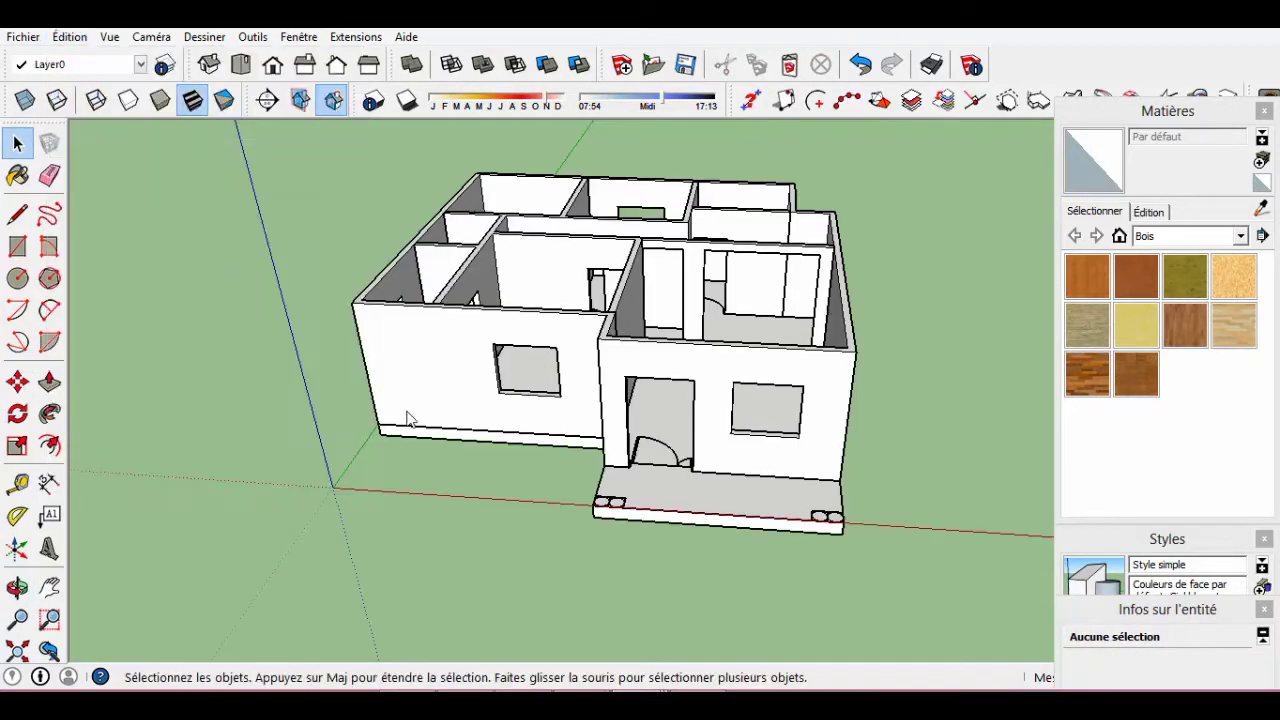
# Paste the copied fluted column at the porch corner.
pyautogui.hotkey('ctrl', 'v')
pyautogui.click(588, 487)
pyautogui.scroll(2, 600, 508)
pyautogui.scroll(3, 586, 580)
pyautogui.press('space')
pyautogui.scroll(-3, 711, 517)
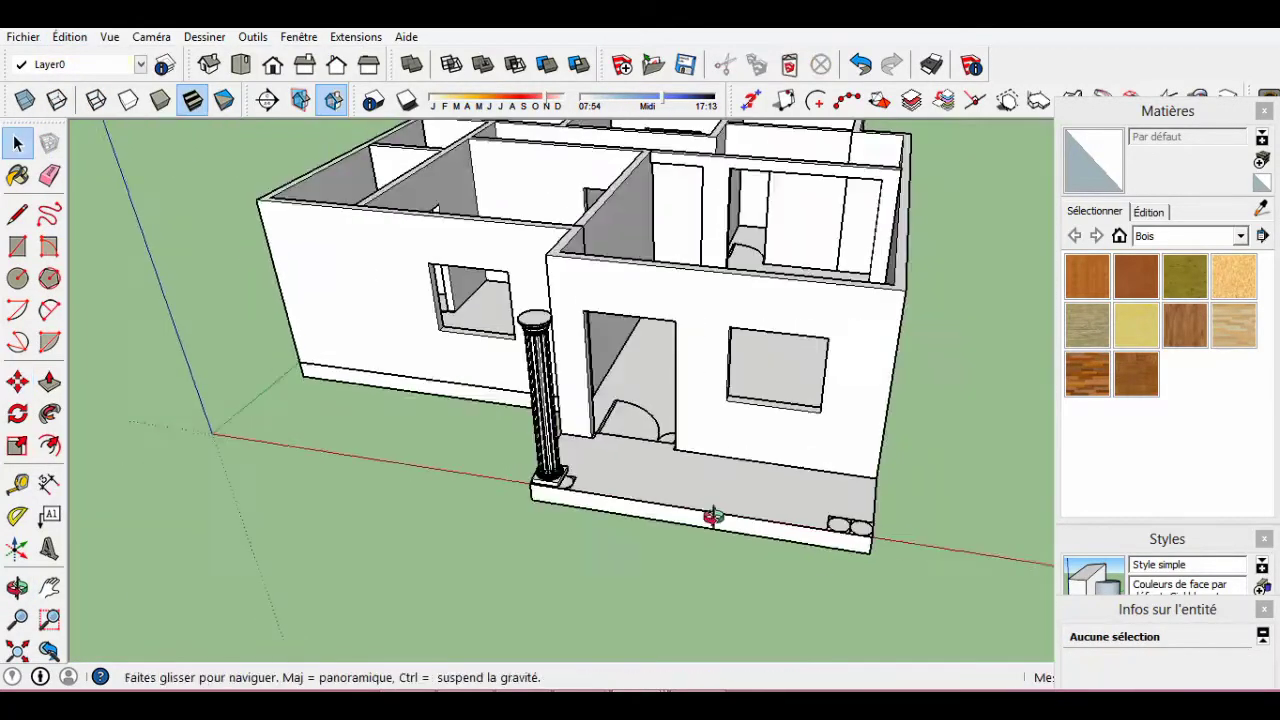
pyautogui.scroll(3, 750, 415)
pyautogui.scroll(3, 600, 500)
pyautogui.scroll(3, 477, 570)
# Scale the pasted column to fit the porch step.
pyautogui.click(477, 570)
pyautogui.press('m')
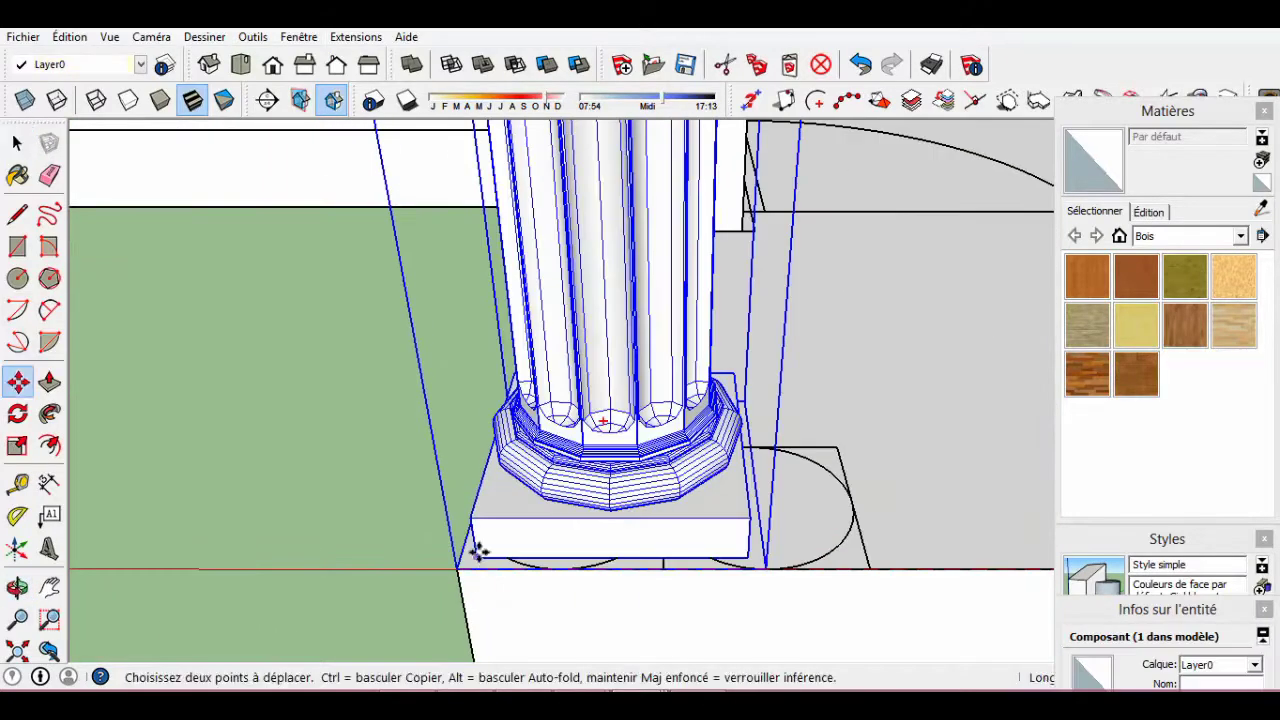
pyautogui.moveTo(457, 567); pyautogui.dragTo(526, 563, button='middle')
pyautogui.press('s')
pyautogui.moveTo(606, 569); pyautogui.dragTo(660, 540, button='middle')
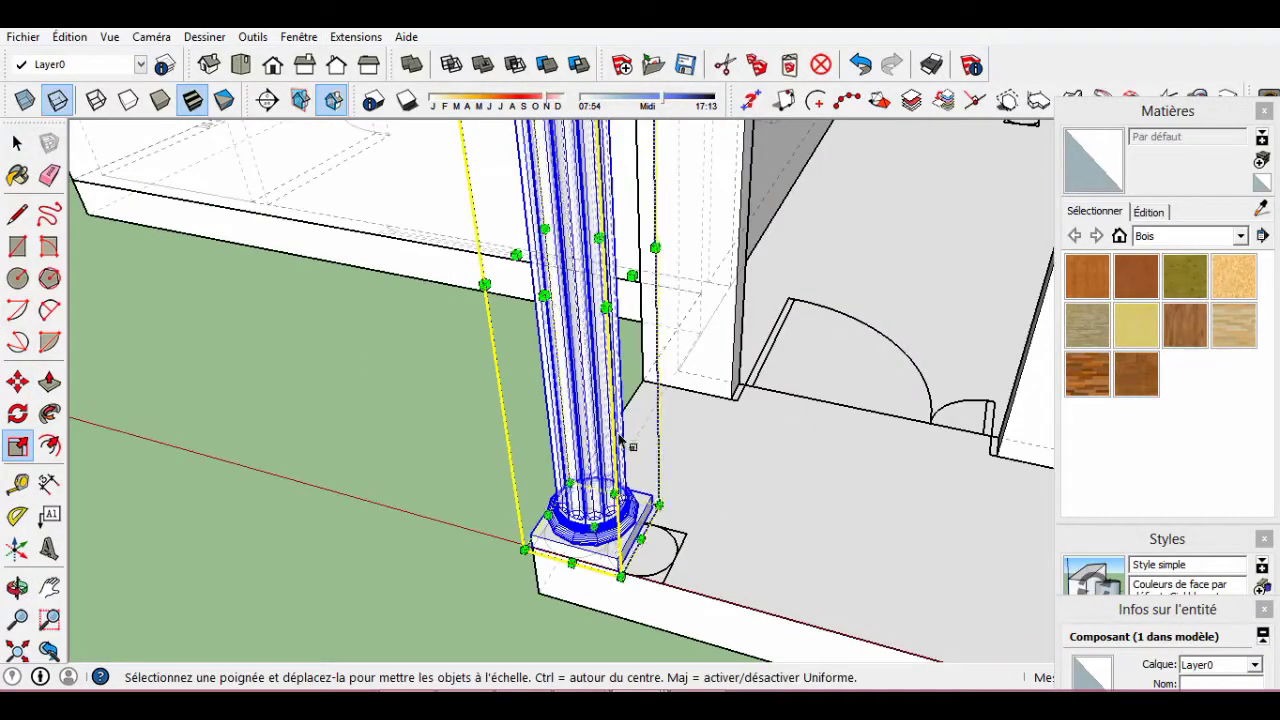
pyautogui.moveTo(628, 292)
pyautogui.mouseDown(button='middle')
pyautogui.moveTo(571, 560)
pyautogui.moveTo(681, 505)
pyautogui.mouseUp(button='middle')
pyautogui.press('space')
pyautogui.scroll(5, 681, 505)
# Copy the column to stand right beside the original as a pair.
pyautogui.click(506, 451)
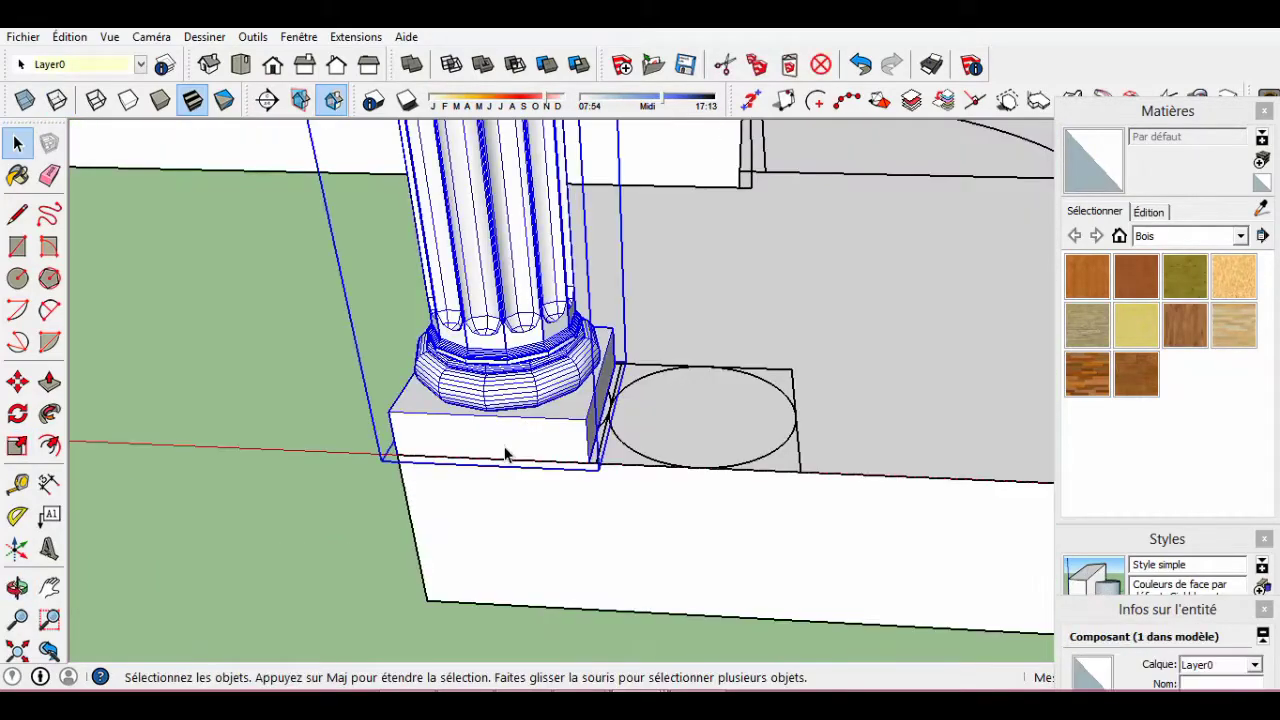
pyautogui.press('m')
pyautogui.keyDown('ctrl'); pyautogui.click(389, 451); pyautogui.keyUp('ctrl')
pyautogui.click(603, 451)
pyautogui.moveTo(603, 451); pyautogui.dragTo(470, 510, button='middle')
pyautogui.press('space')
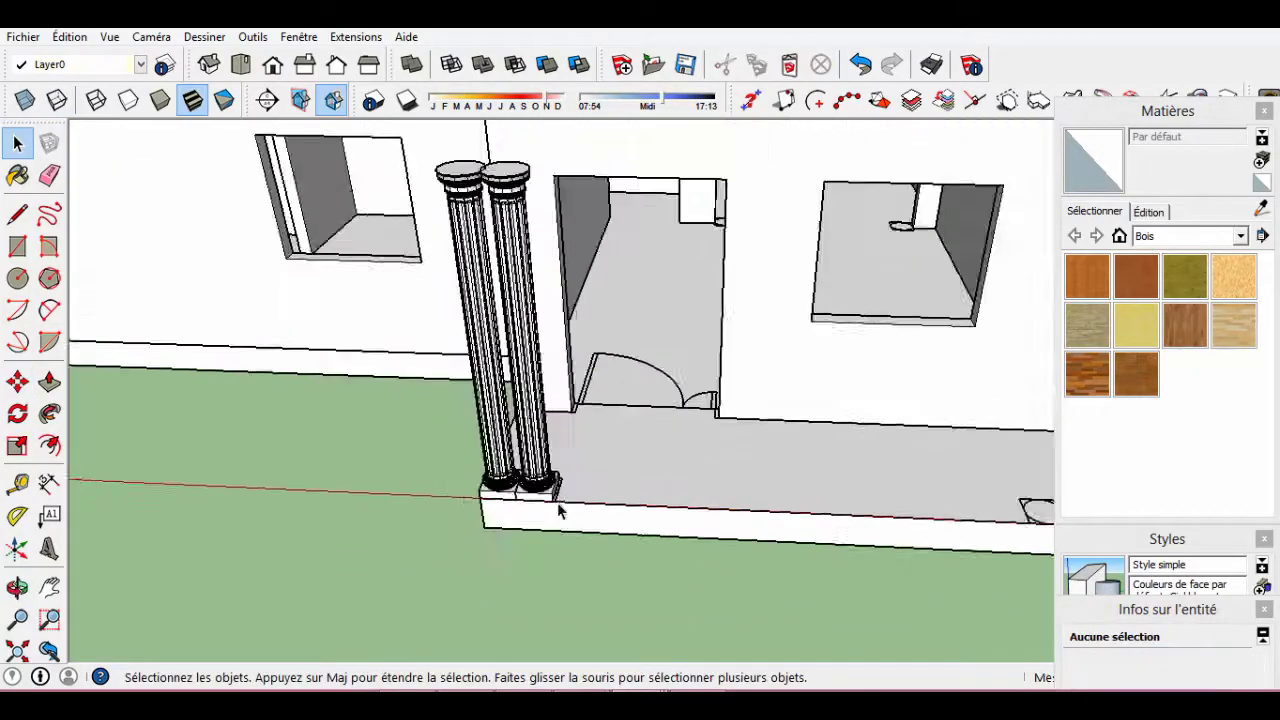
pyautogui.scroll(-5, 560, 514)
pyautogui.scroll(5, 480, 474)
pyautogui.moveTo(560, 514); pyautogui.dragTo(480, 474, button='middle')
# Copy the column pair to the right end of the porch step.
pyautogui.click(463, 467)
pyautogui.keyDown('shift'); pyautogui.click(463, 467); pyautogui.keyUp('shift')
pyautogui.scroll(5, 508, 531)
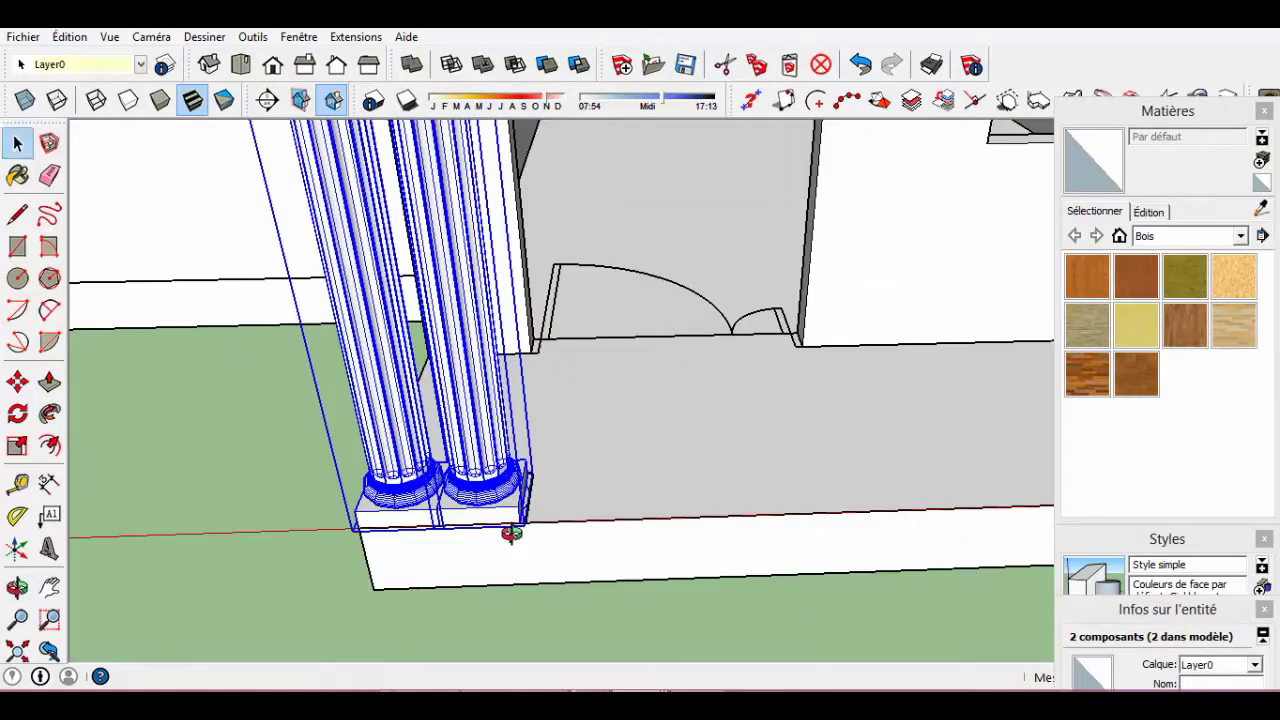
pyautogui.press('m')
pyautogui.scroll(3, 400, 543)
pyautogui.scroll(2, 268, 543)
pyautogui.scroll(-5, 193, 470)
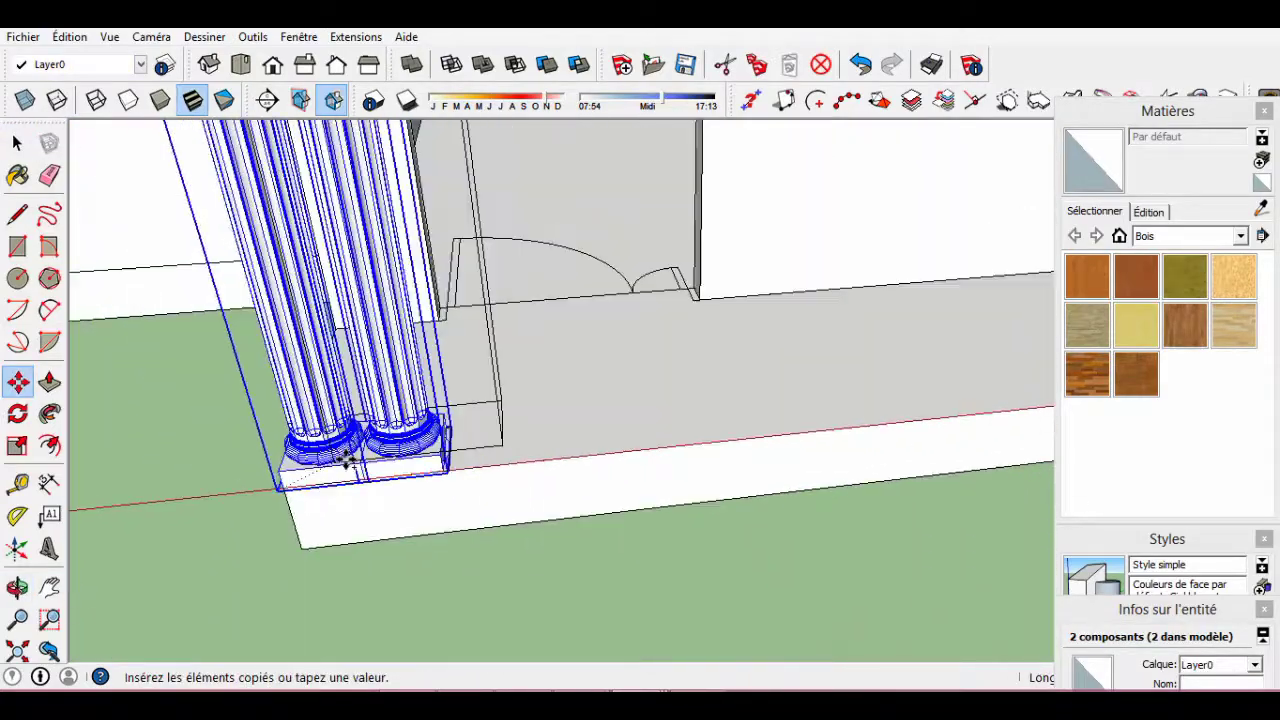
pyautogui.click(891, 418)
pyautogui.moveTo(891, 418); pyautogui.dragTo(780, 409, button='middle')
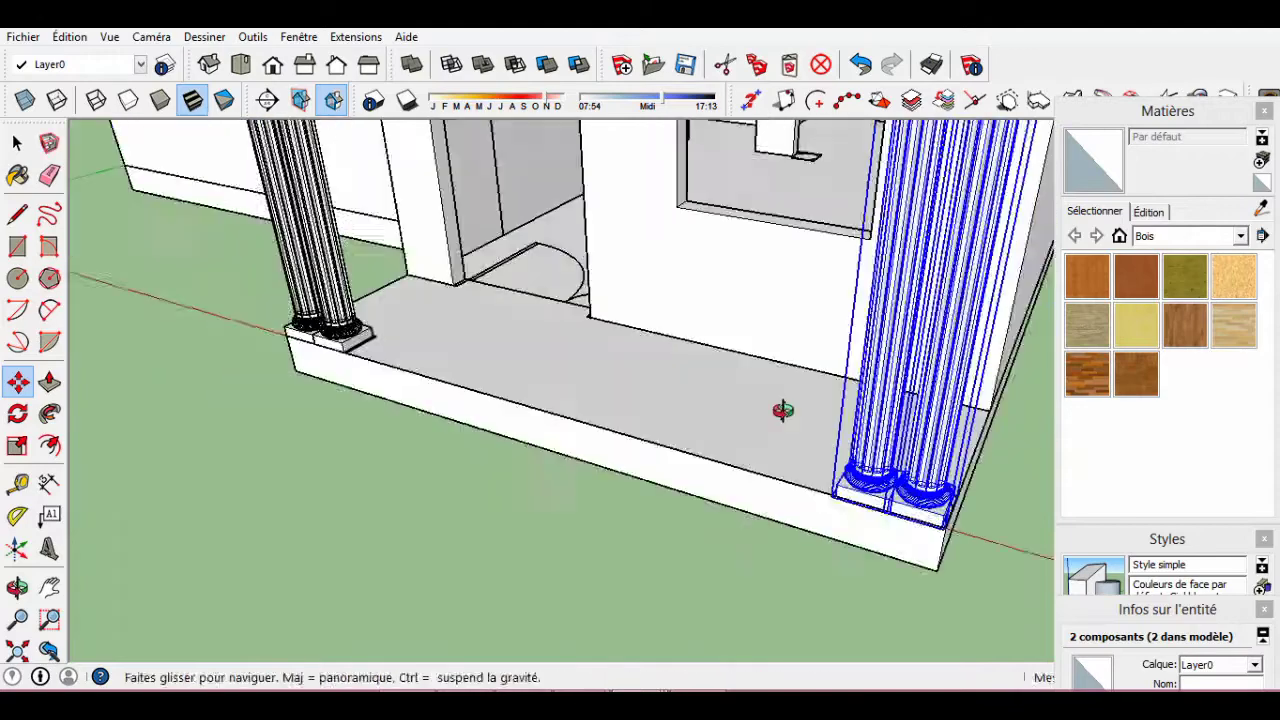
pyautogui.scroll(3, 703, 451)
pyautogui.scroll(3, 749, 457)
pyautogui.scroll(3, 760, 505)
pyautogui.scroll(3, 750, 480)
pyautogui.scroll(-4, 745, 440)
pyautogui.scroll(-3, 765, 500)
pyautogui.press('space')
pyautogui.click(773, 513)
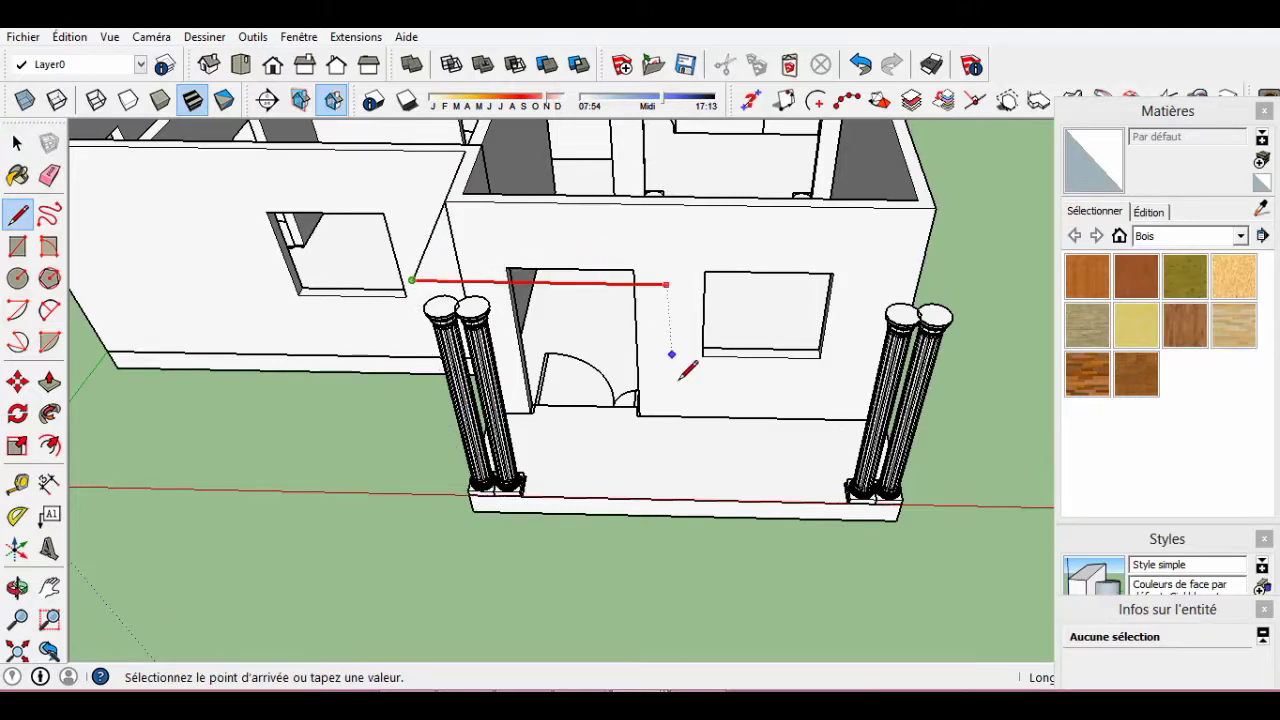
# Place a Tape Measure guide line on the wall near the column tops.
pyautogui.moveTo(659, 201); pyautogui.dragTo(492, 366, button='middle')
pyautogui.press('space')
pyautogui.scroll(3, 492, 366)
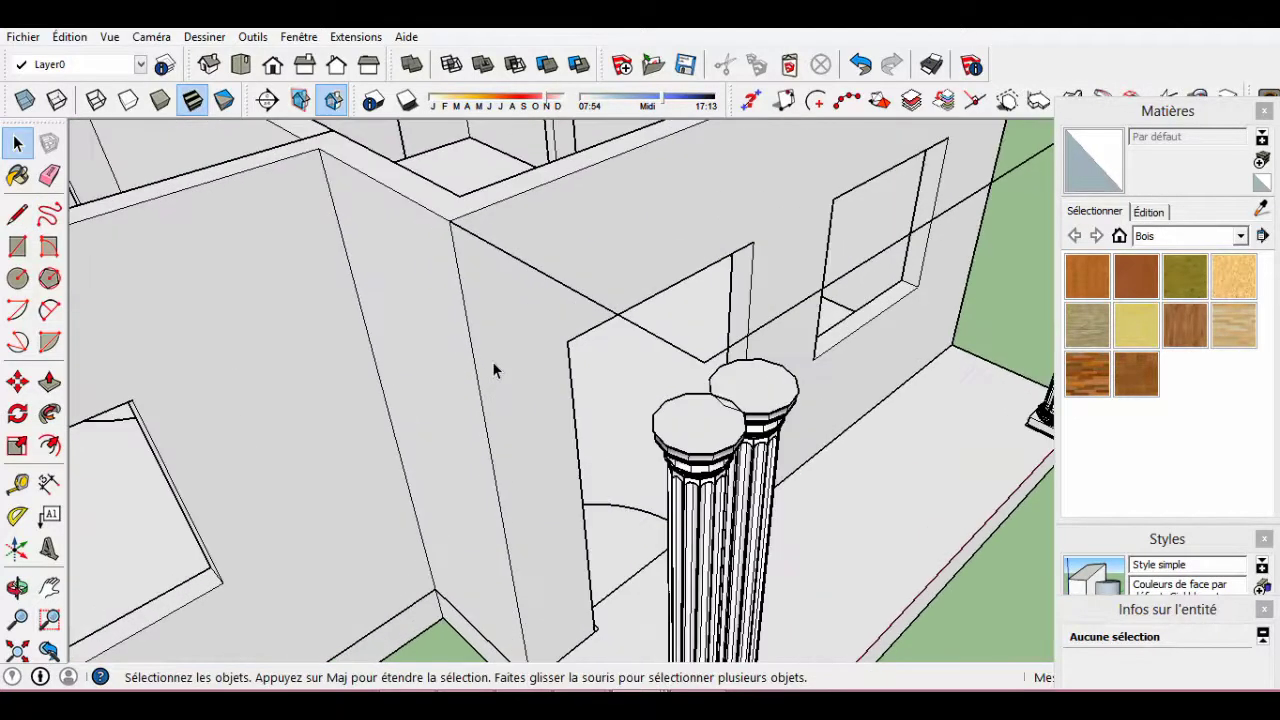
pyautogui.press('t')
pyautogui.click(527, 236)
pyautogui.scroll(2, 520, 238)
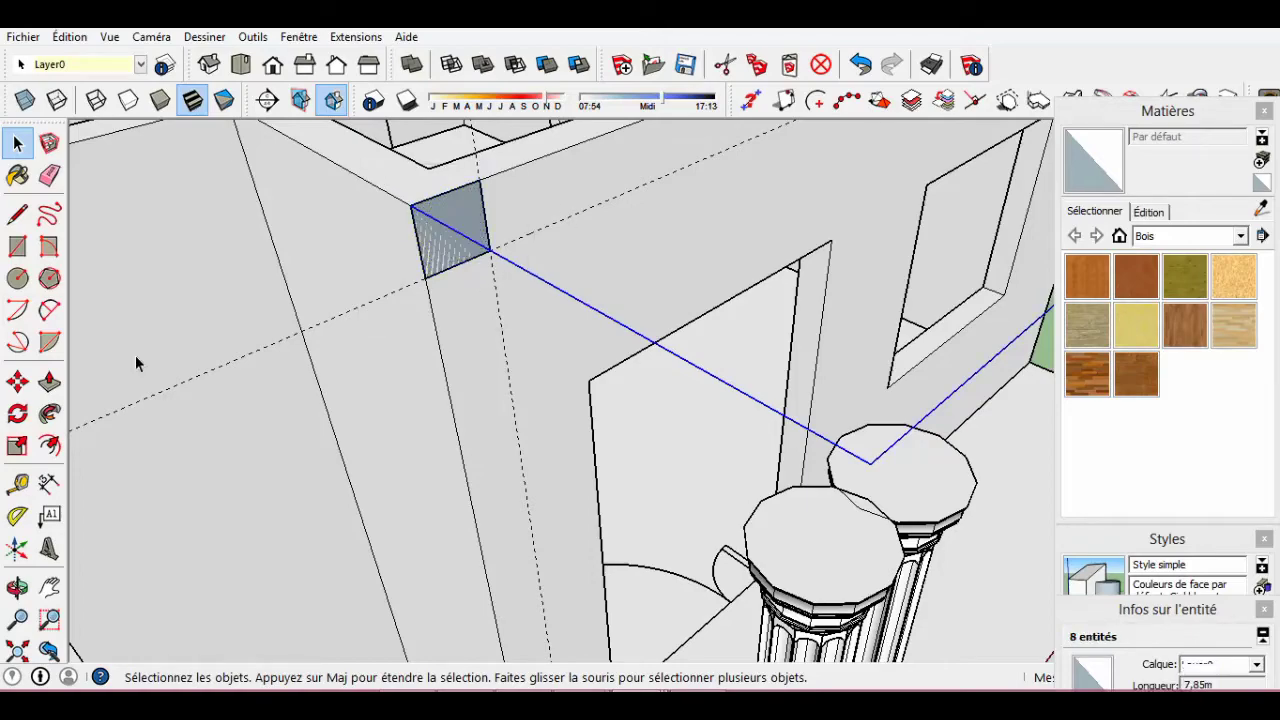
# Push/Pull the porch slab's underside down onto the column capitals.
pyautogui.press('p')
pyautogui.scroll(-5, 320, 318)
pyautogui.moveTo(335, 319); pyautogui.dragTo(540, 400, button='middle')
pyautogui.click(72, 37)
pyautogui.click(100, 58)
pyautogui.moveTo(571, 357); pyautogui.dragTo(589, 257, button='middle')
pyautogui.moveTo(463, 290)
pyautogui.mouseDown(button='middle')
pyautogui.moveTo(484, 318)
pyautogui.moveTo(617, 277)
pyautogui.mouseUp(button='middle')
pyautogui.scroll(5, 617, 277)
pyautogui.press('p')
pyautogui.moveTo(558, 168); pyautogui.dragTo(578, 207, button='middle')
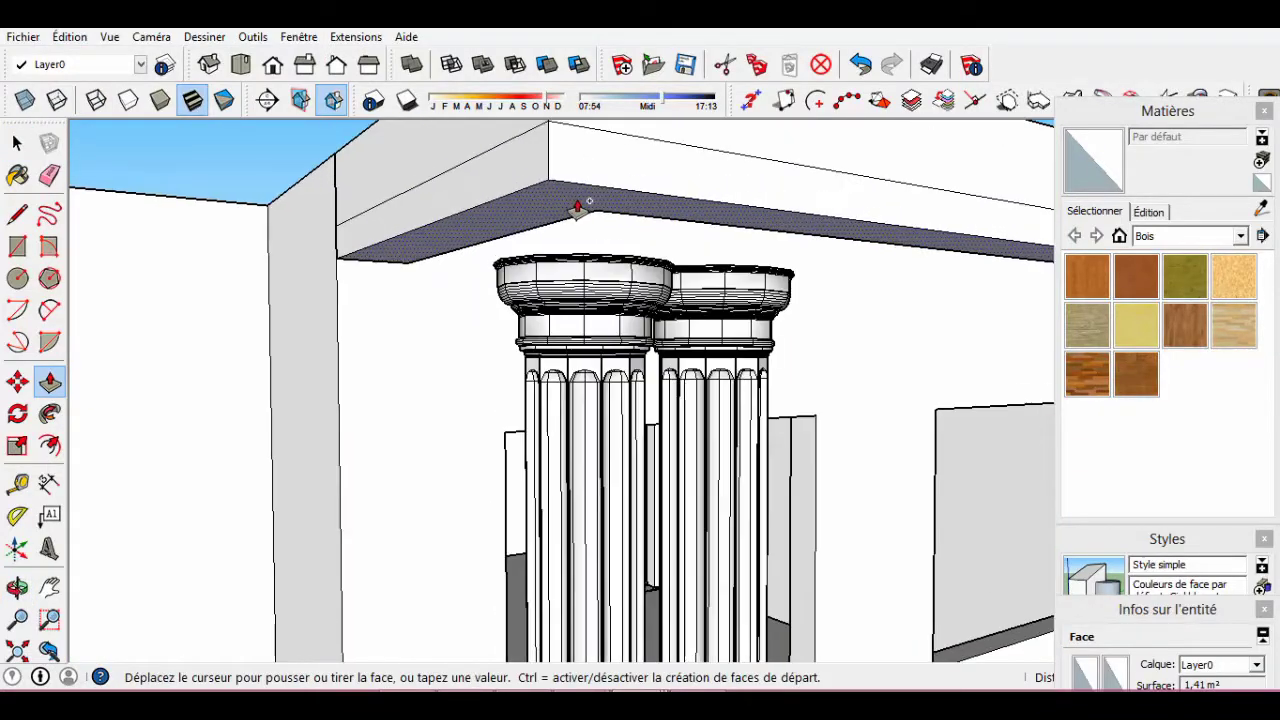
pyautogui.scroll(-5, 490, 285)
pyautogui.press('space')
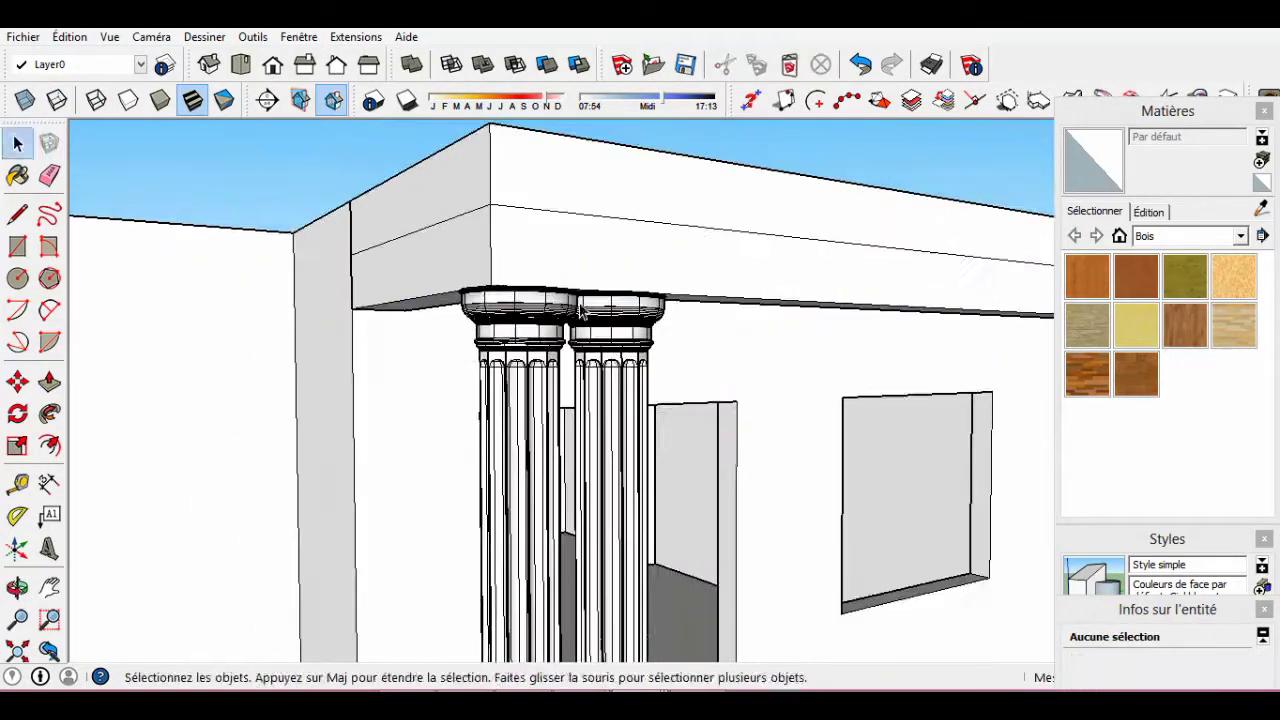
pyautogui.scroll(-3, 370, 312)
# Orbit around the porch front to check the slab resting on the columns.
pyautogui.moveTo(370, 312); pyautogui.dragTo(423, 434, button='middle')
pyautogui.scroll(-3, 531, 346)
pyautogui.moveTo(531, 346)
pyautogui.mouseDown(button='middle')
pyautogui.moveTo(617, 334)
pyautogui.moveTo(654, 351)
pyautogui.mouseUp(button='middle')
pyautogui.scroll(2, 622, 350)
pyautogui.scroll(2, 600, 345)
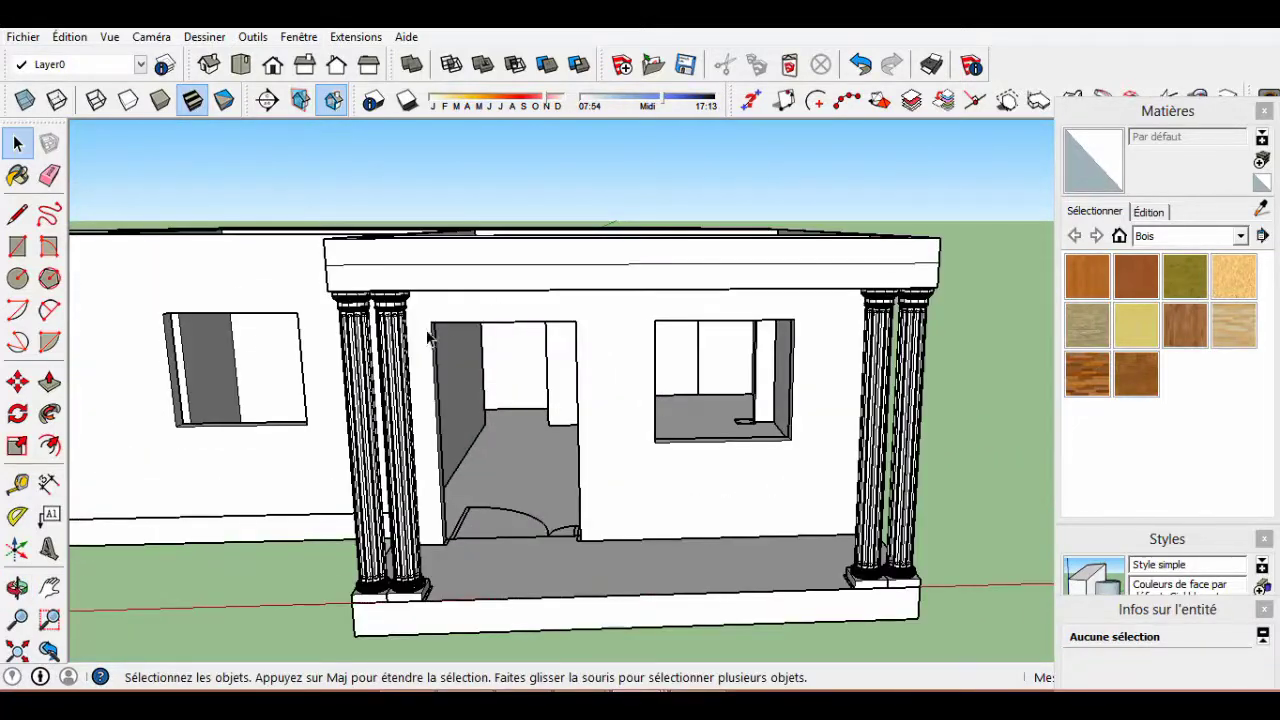
pyautogui.moveTo(485, 309); pyautogui.dragTo(434, 337, button='middle')
pyautogui.scroll(1, 420, 314)
pyautogui.scroll(-1, 230, 522)
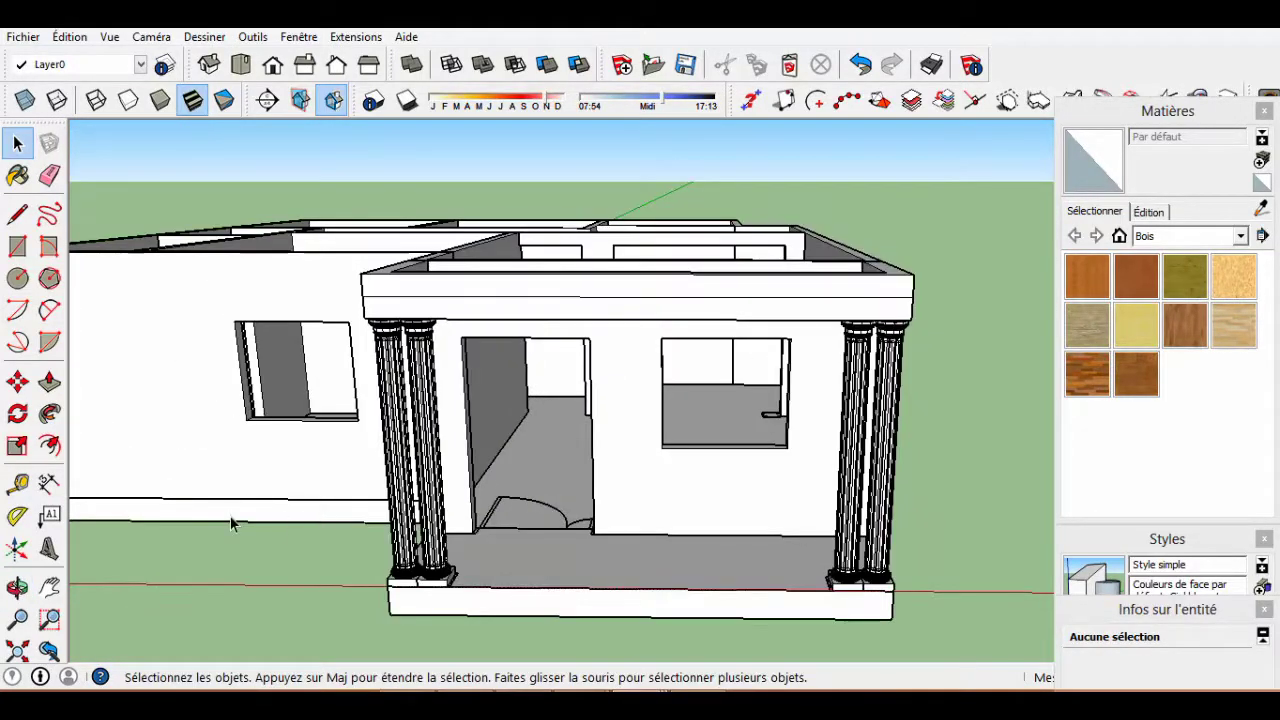
pyautogui.press('Escape')
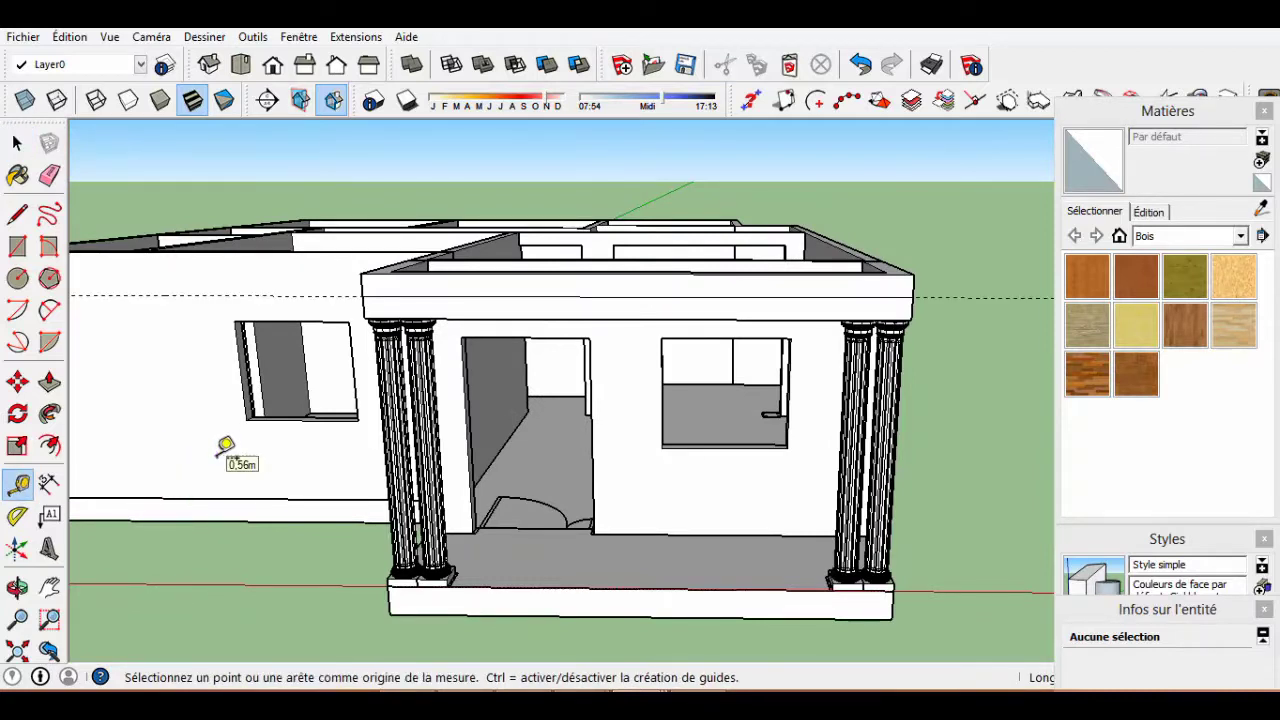
# Select both column pairs, try the Scale tool on them, then deselect.
pyautogui.click(408, 443)
pyautogui.keyDown('shift'); pyautogui.click(865, 450); pyautogui.keyUp('shift')
pyautogui.moveTo(865, 450); pyautogui.dragTo(700, 400, button='middle')
pyautogui.press('s')
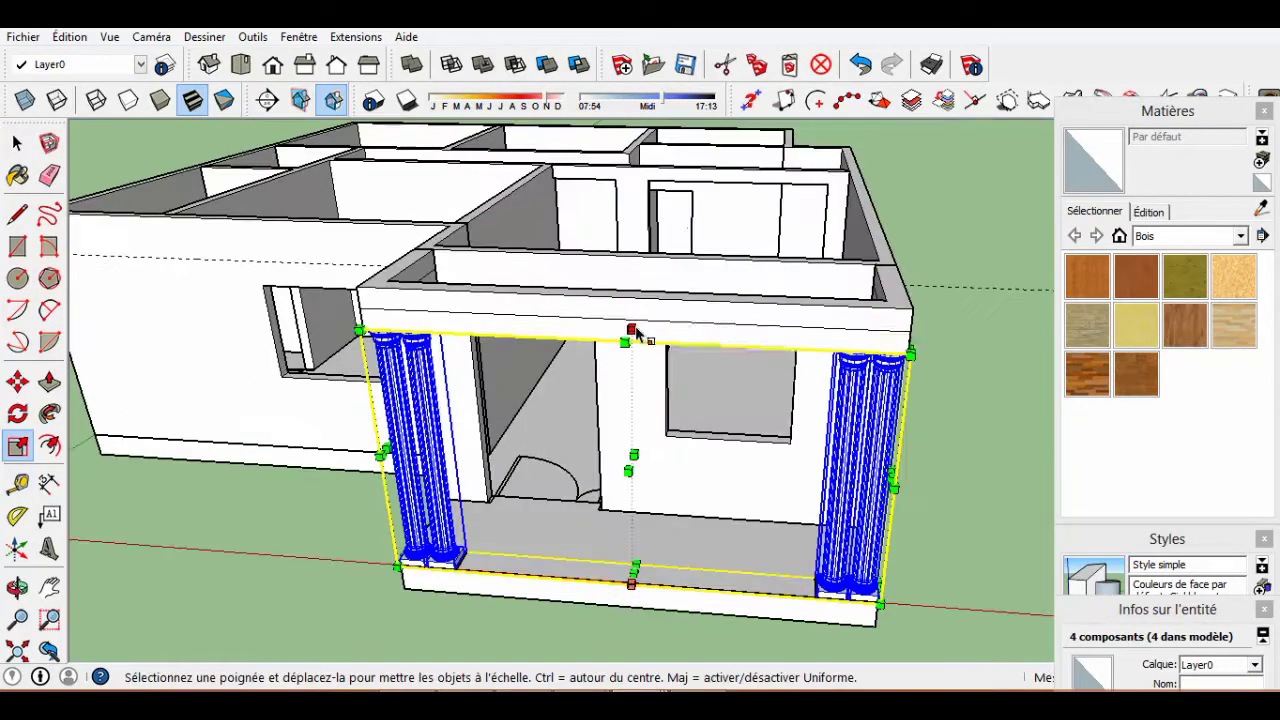
pyautogui.press('space')
pyautogui.click(271, 600)
# Pick the porch slab underside with Push/Pull at column eye level.
pyautogui.moveTo(271, 600); pyautogui.dragTo(495, 262, button='middle')
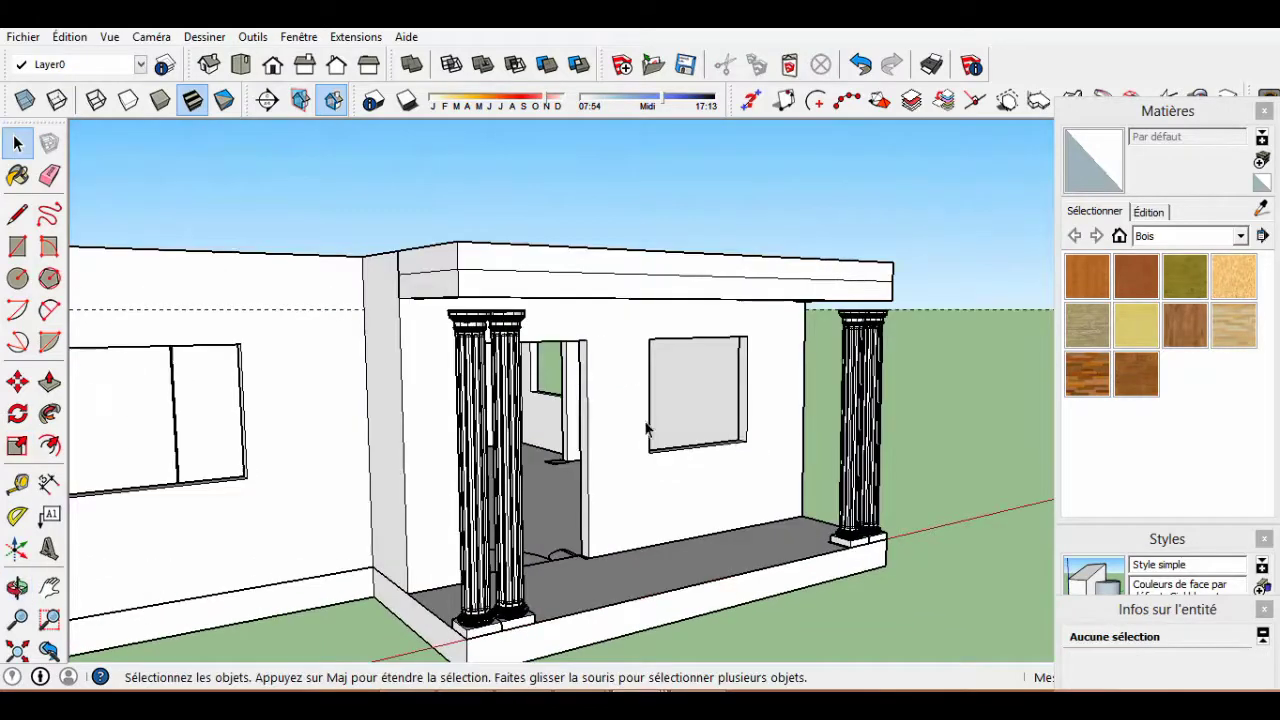
pyautogui.scroll(3, 495, 262)
pyautogui.scroll(2, 495, 262)
pyautogui.press('p')
pyautogui.click(385, 262)
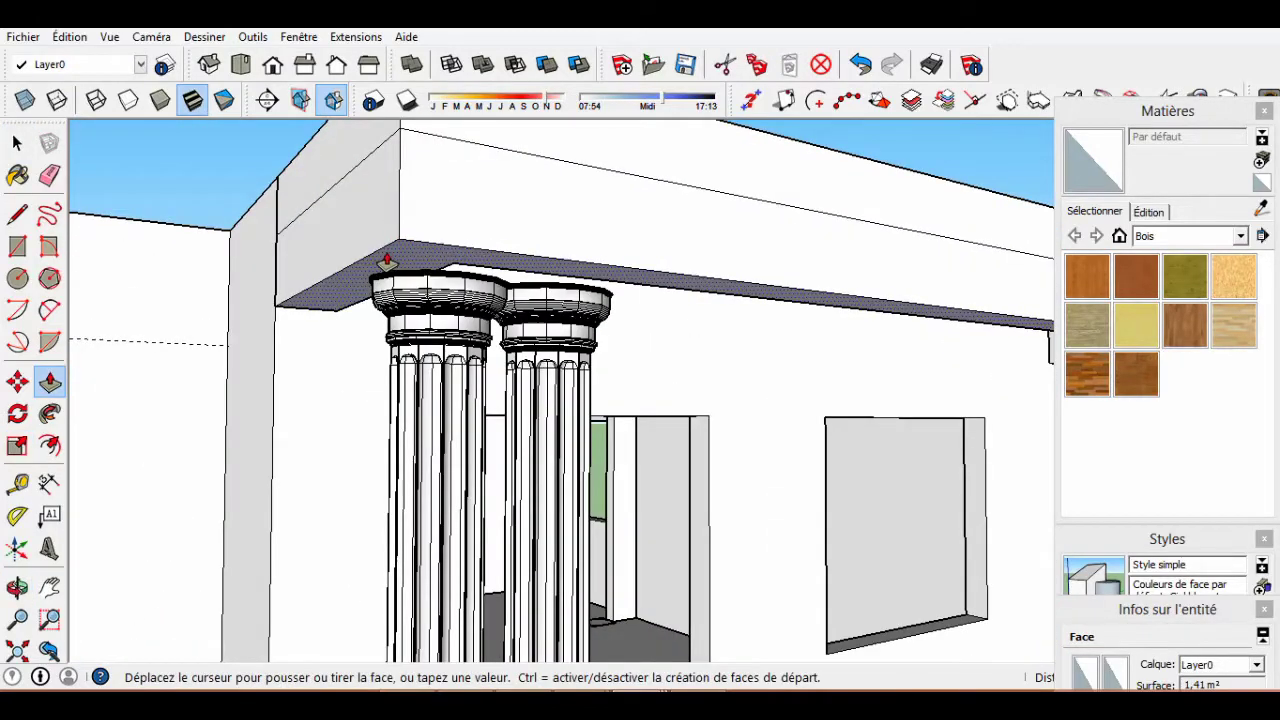
pyautogui.press('space')
pyautogui.scroll(-3, 563, 277)
# Place vertical guides 0.18 m in from both ends of the front porch beam.
pyautogui.moveTo(563, 277)
pyautogui.mouseDown(button='middle')
pyautogui.moveTo(631, 394)
pyautogui.moveTo(648, 388)
pyautogui.mouseUp(button='middle')
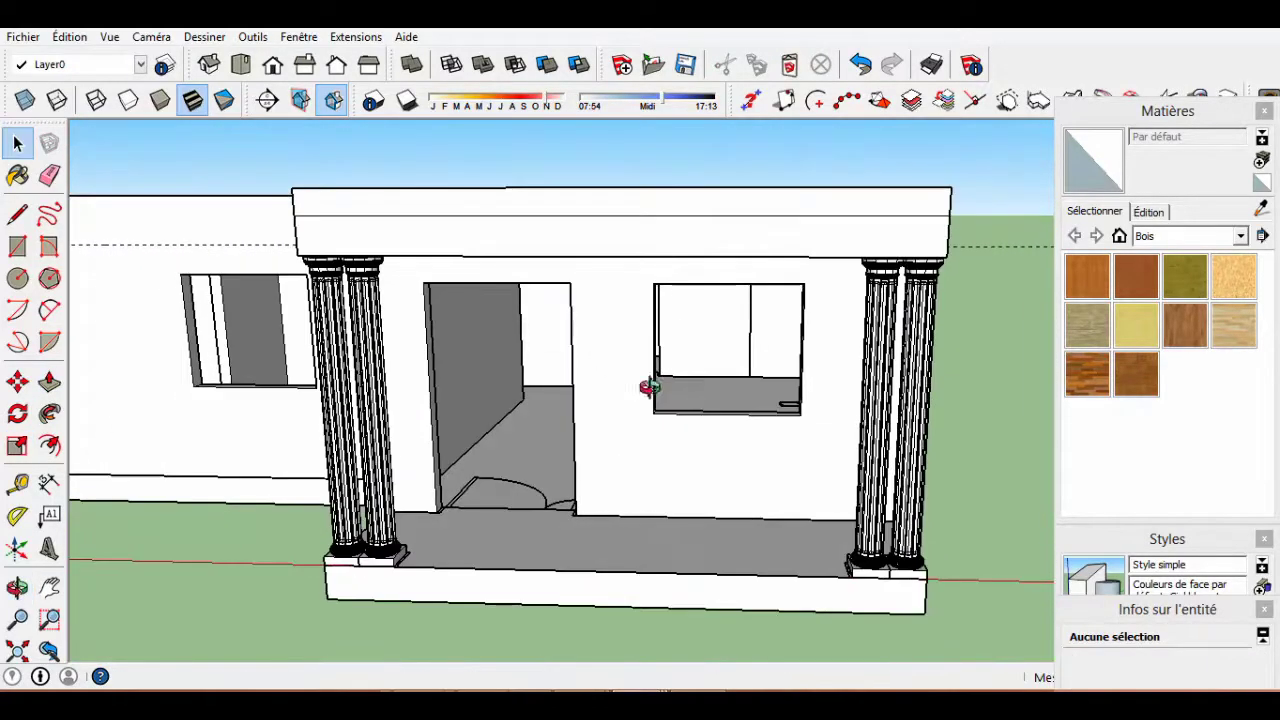
pyautogui.moveTo(565, 333); pyautogui.dragTo(474, 363, button='middle')
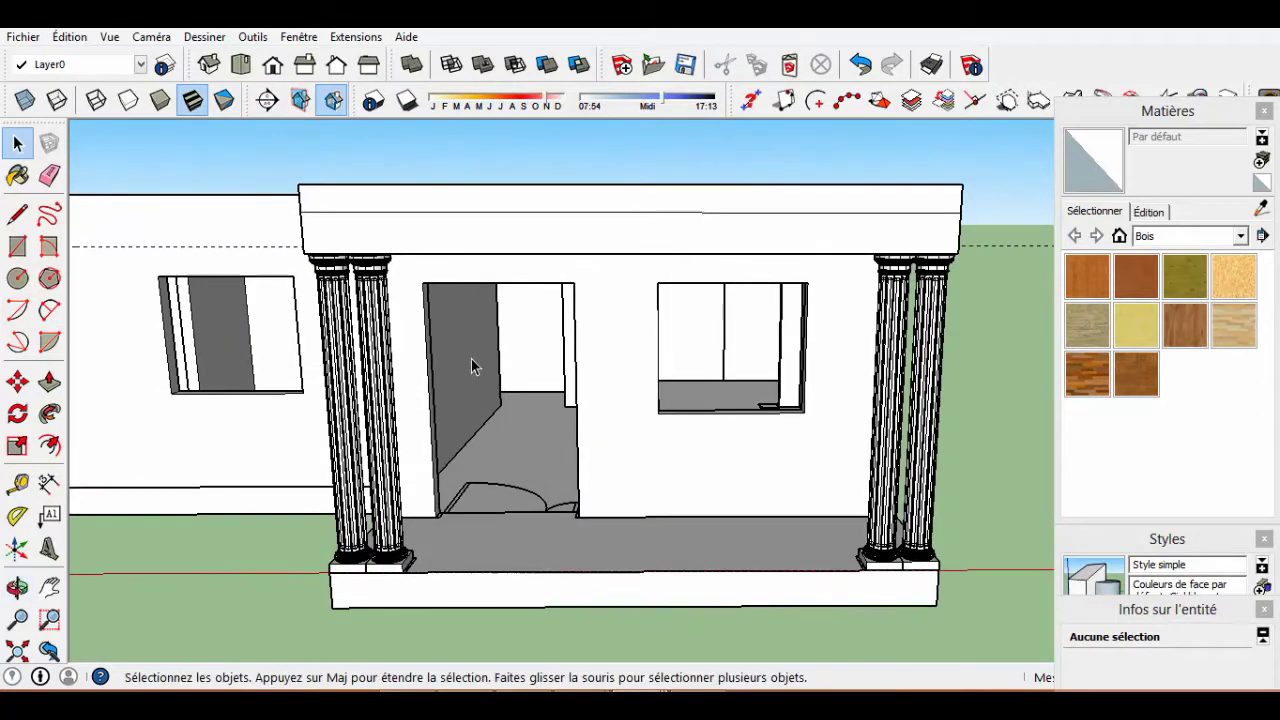
pyautogui.scroll(1, 474, 363)
pyautogui.scroll(1, 353, 262)
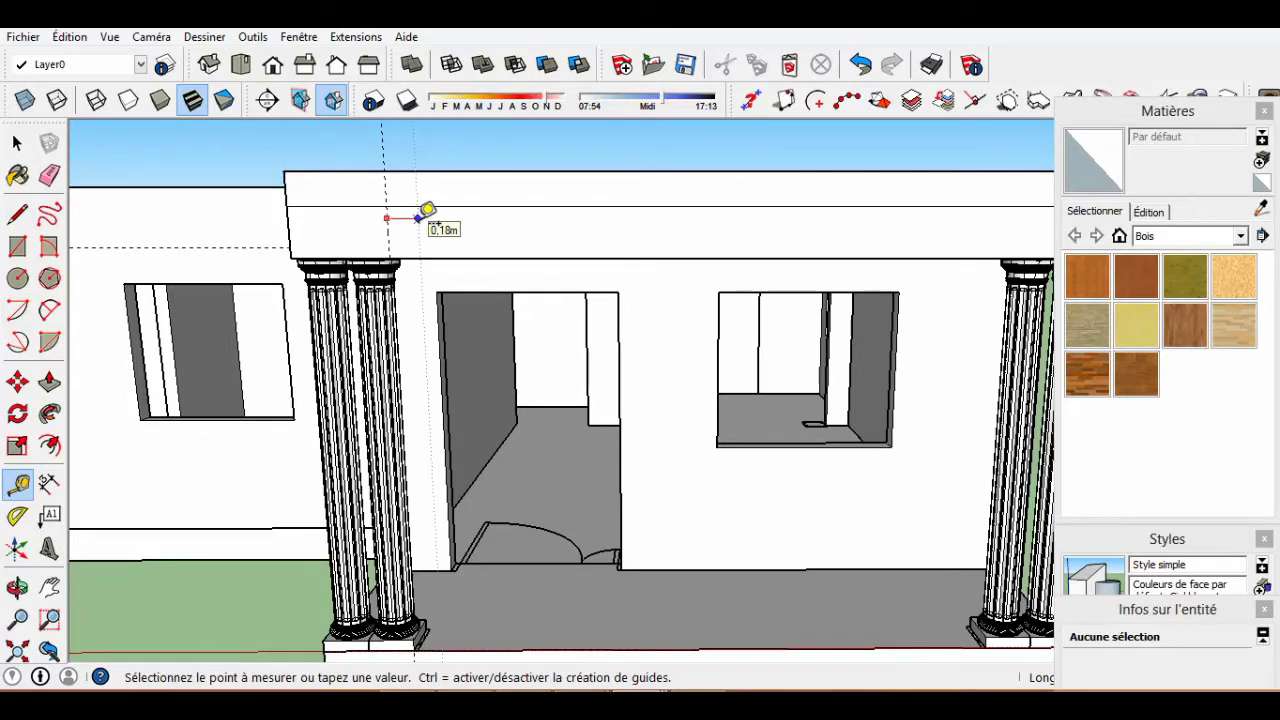
pyautogui.moveTo(445, 230); pyautogui.dragTo(1037, 226, button='middle')
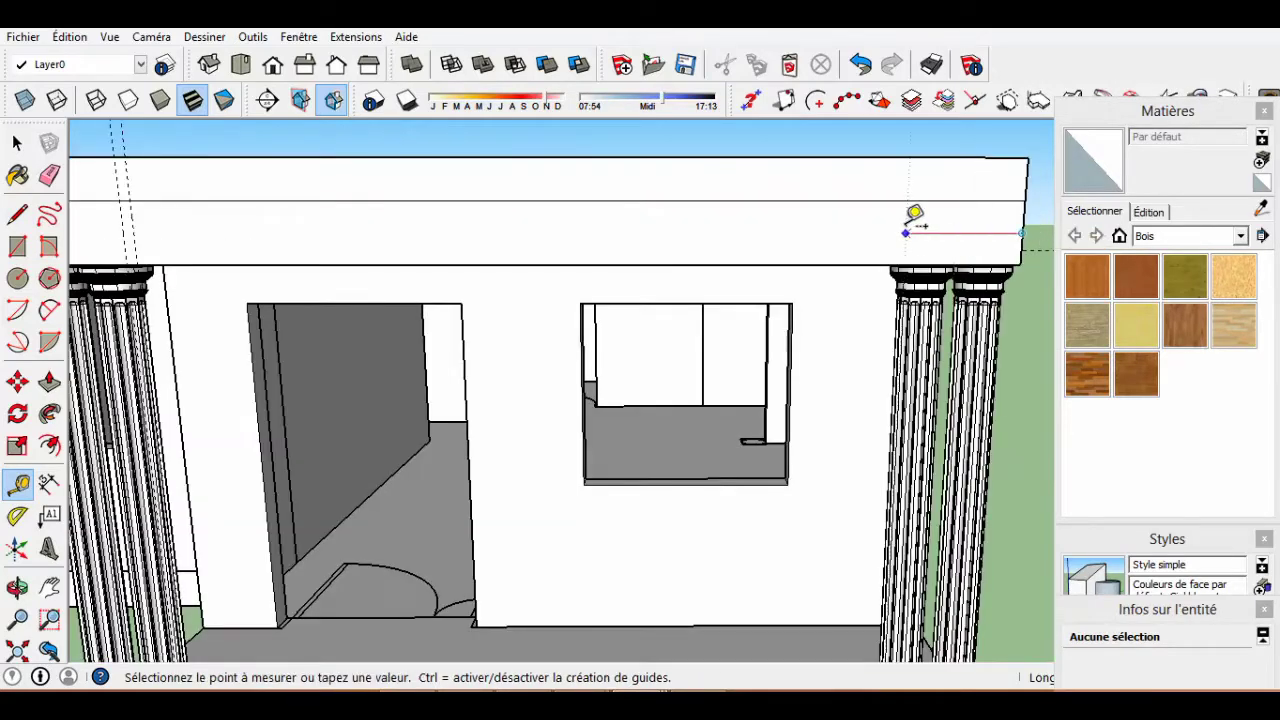
pyautogui.scroll(-3, 913, 213)
pyautogui.scroll(3, 894, 229)
pyautogui.scroll(2, 894, 229)
pyautogui.press('space')
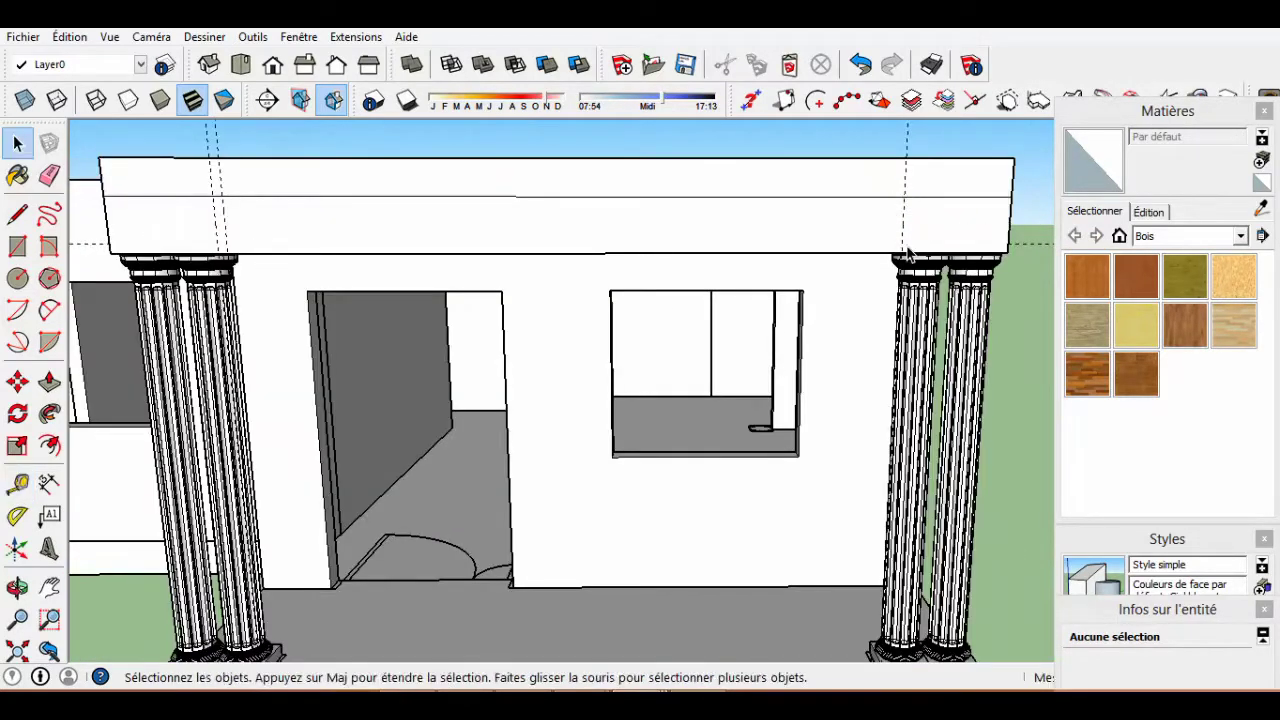
pyautogui.press('space')
# Start a 2-Point Arc above the right column pair and orbit to a straight front view.
pyautogui.scroll(3, 887, 215)
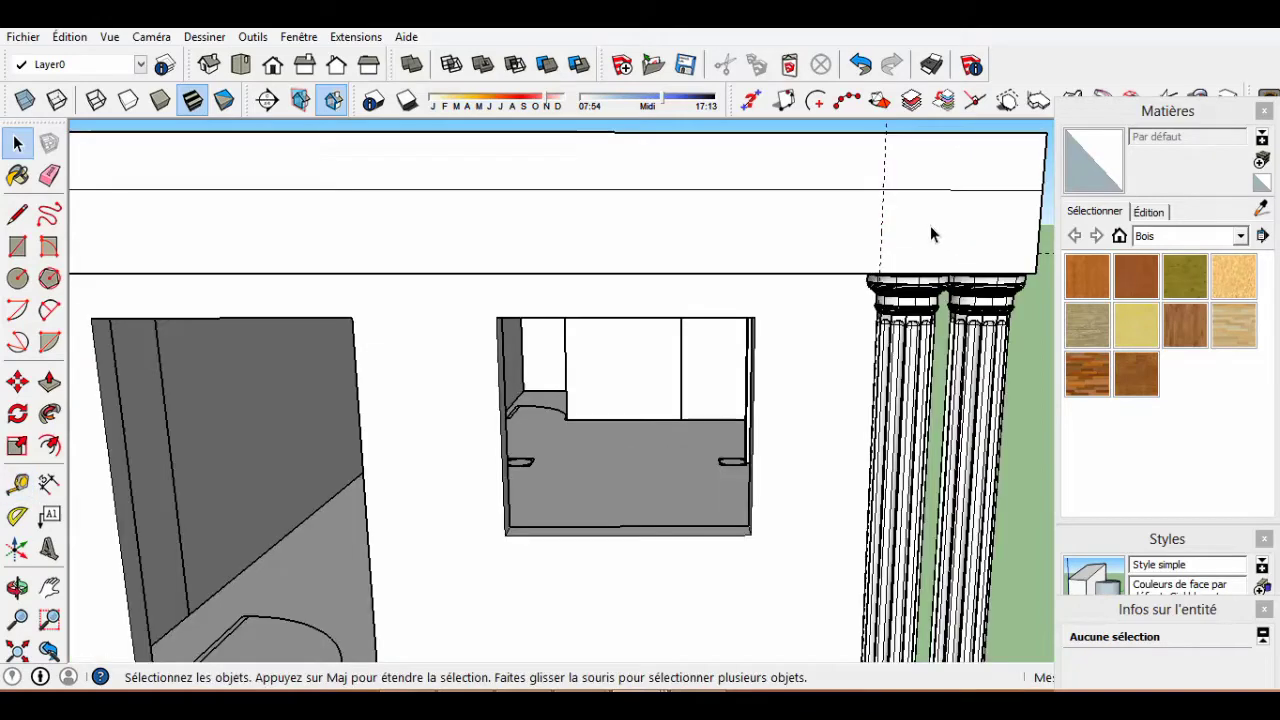
pyautogui.press('space')
pyautogui.scroll(-3, 845, 178)
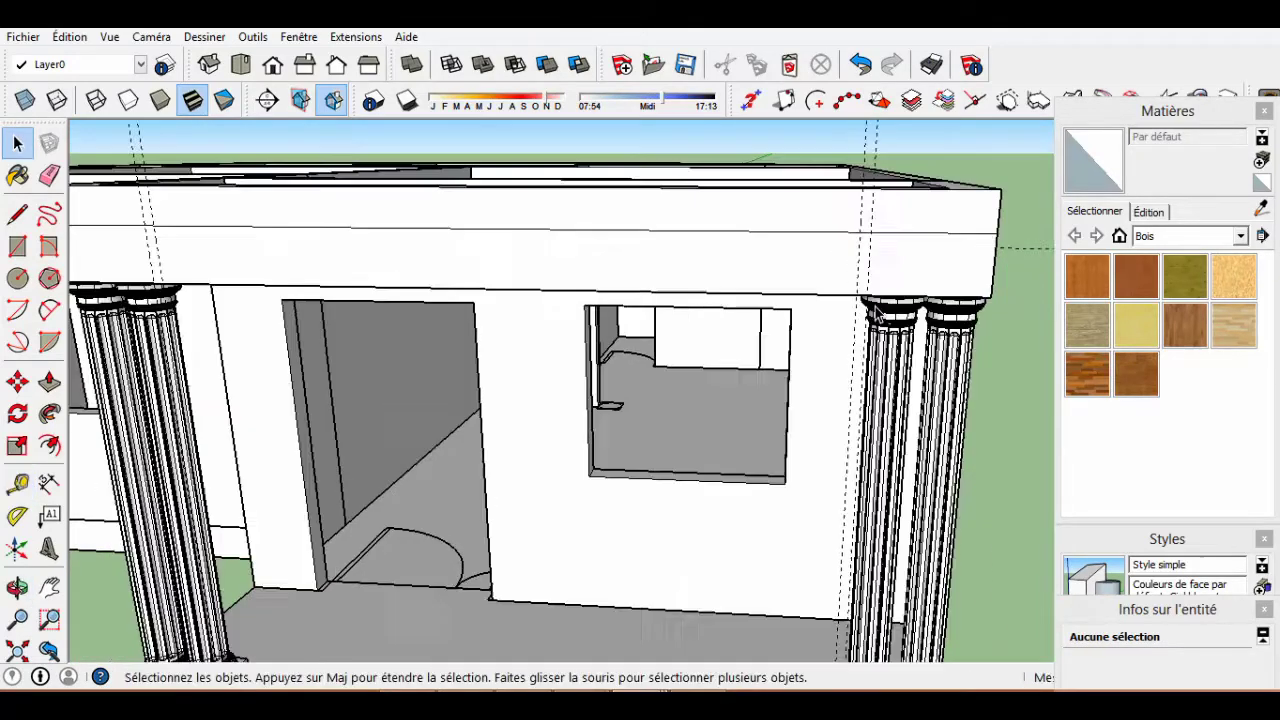
pyautogui.scroll(-2, 845, 178)
pyautogui.press('a')
pyautogui.scroll(3, 243, 318)
pyautogui.click(243, 318)
pyautogui.moveTo(243, 318); pyautogui.dragTo(812, 316, button='middle')
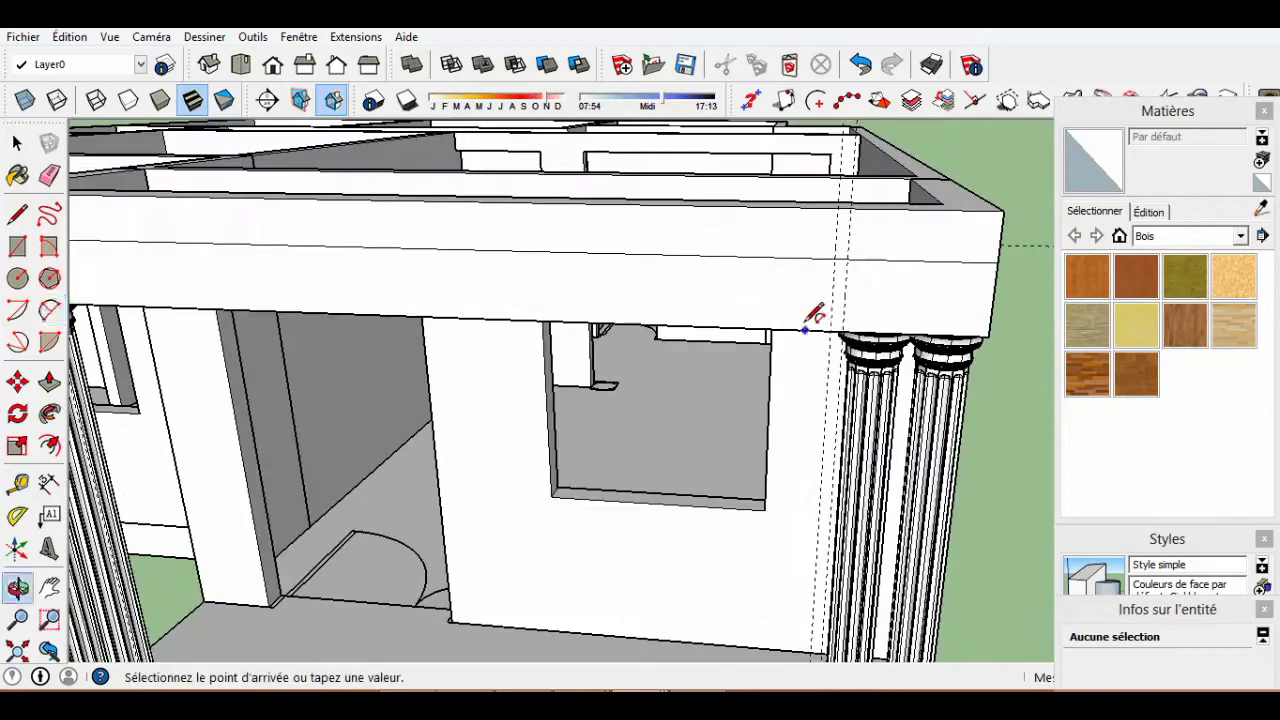
pyautogui.moveTo(412, 243)
pyautogui.mouseDown(button='middle')
pyautogui.moveTo(663, 266)
pyautogui.moveTo(700, 251)
pyautogui.moveTo(666, 237)
pyautogui.moveTo(692, 234)
pyautogui.mouseUp(button='middle')
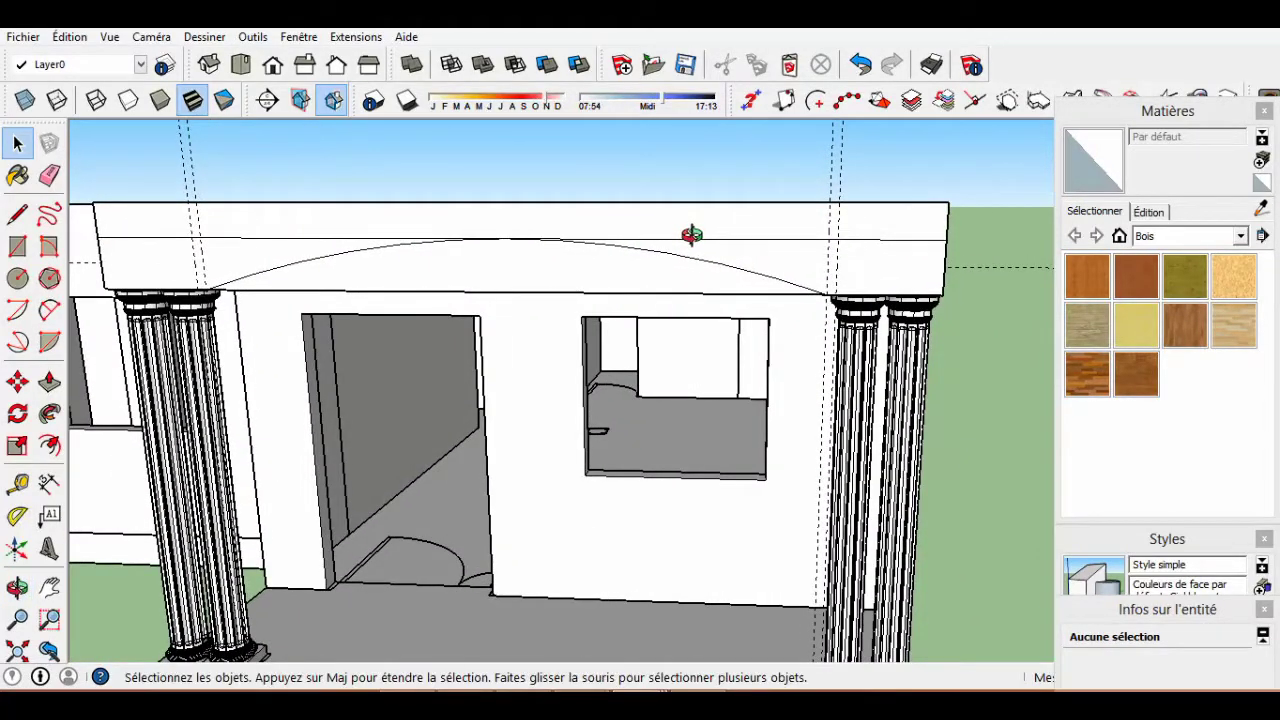
# Set the arc's bulge to complete the curve across the front beam between the column pairs.
pyautogui.press('t')
pyautogui.scroll(2, 533, 243)
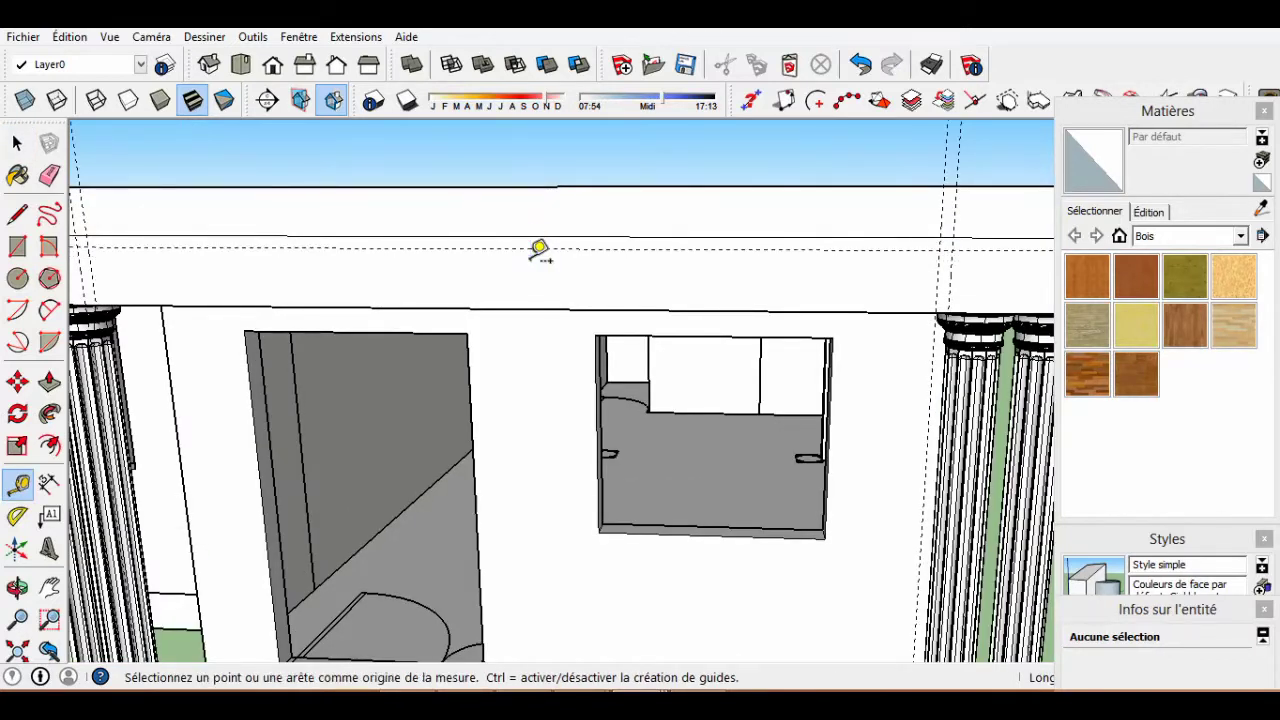
pyautogui.scroll(-2, 283, 316)
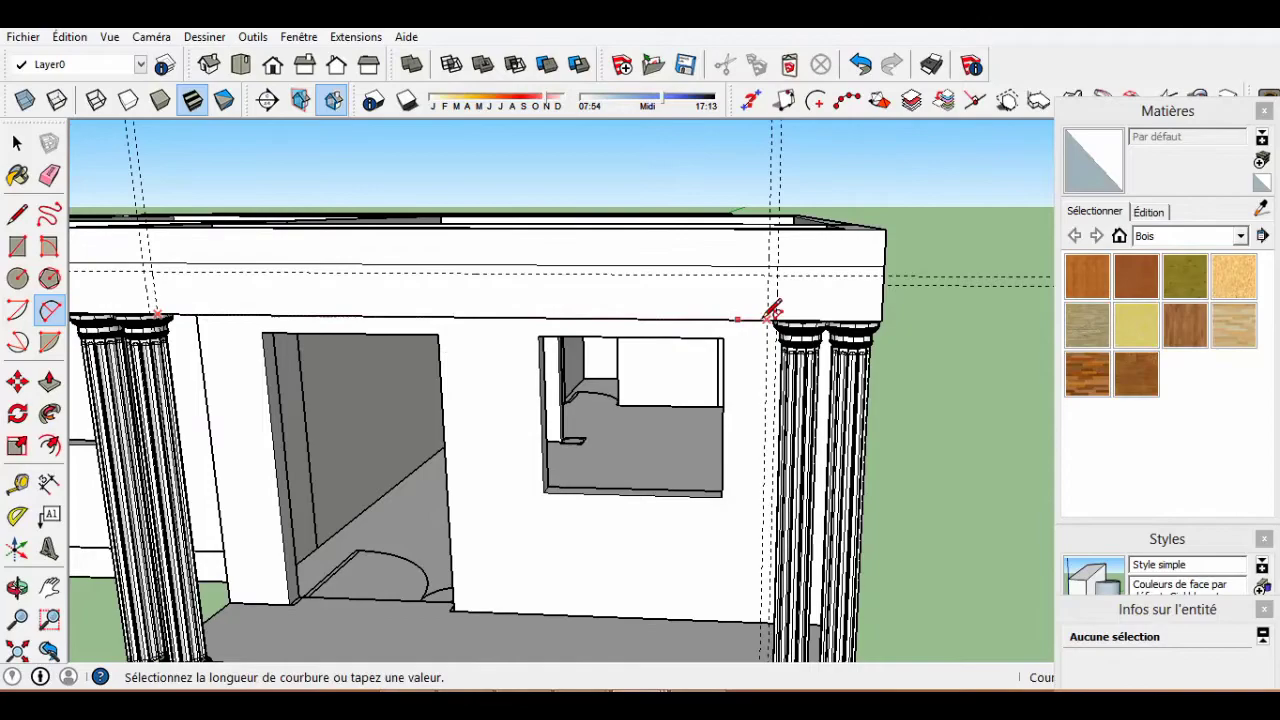
pyautogui.click(773, 310)
pyautogui.scroll(-2, 777, 206)
pyautogui.moveTo(777, 206)
pyautogui.mouseDown(button='middle')
pyautogui.moveTo(709, 300)
pyautogui.moveTo(689, 371)
pyautogui.moveTo(527, 275)
pyautogui.moveTo(423, 314)
pyautogui.mouseUp(button='middle')
# Briefly switch to Push/Pull, return to selection, and bring up the Edit menu.
pyautogui.press('space')
pyautogui.press('p')
pyautogui.scroll(-2, 583, 303)
pyautogui.press('space')
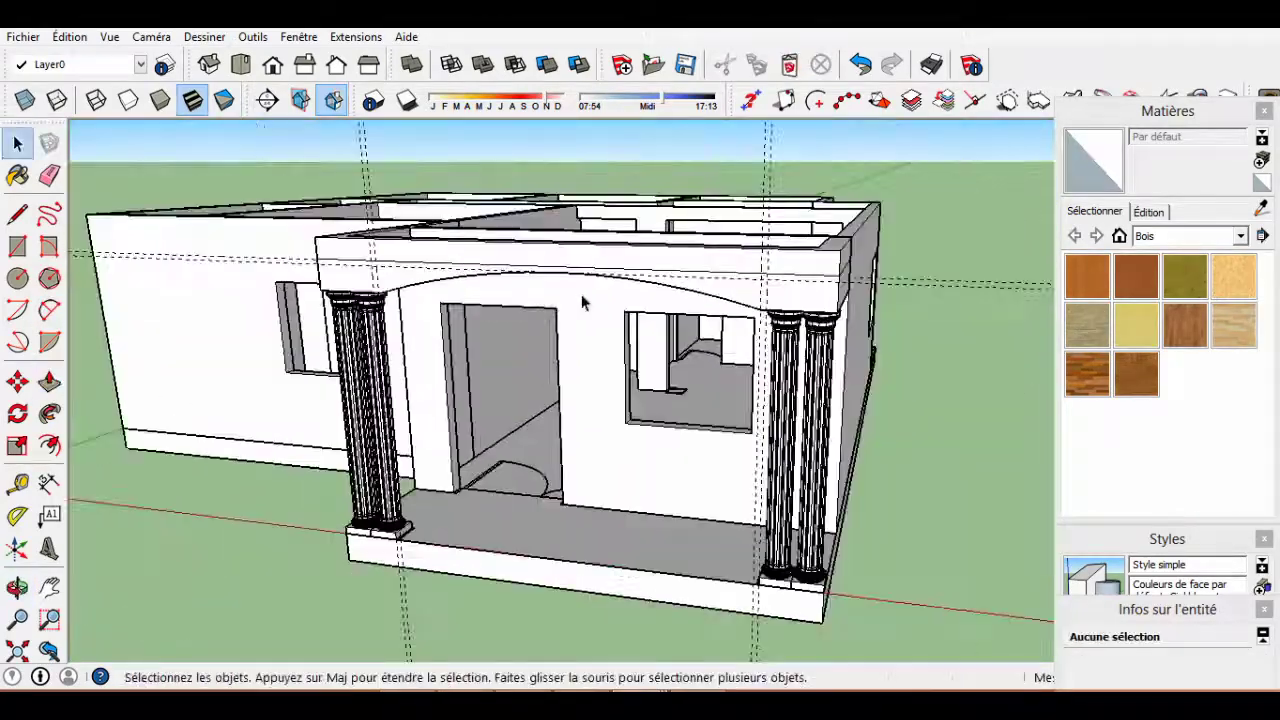
pyautogui.scroll(-2, 583, 303)
pyautogui.click(70, 36)
pyautogui.scroll(3, 686, 409)
# Place a Tape Measure guide along the right side beam of the porch.
pyautogui.moveTo(686, 409); pyautogui.dragTo(610, 398, button='middle')
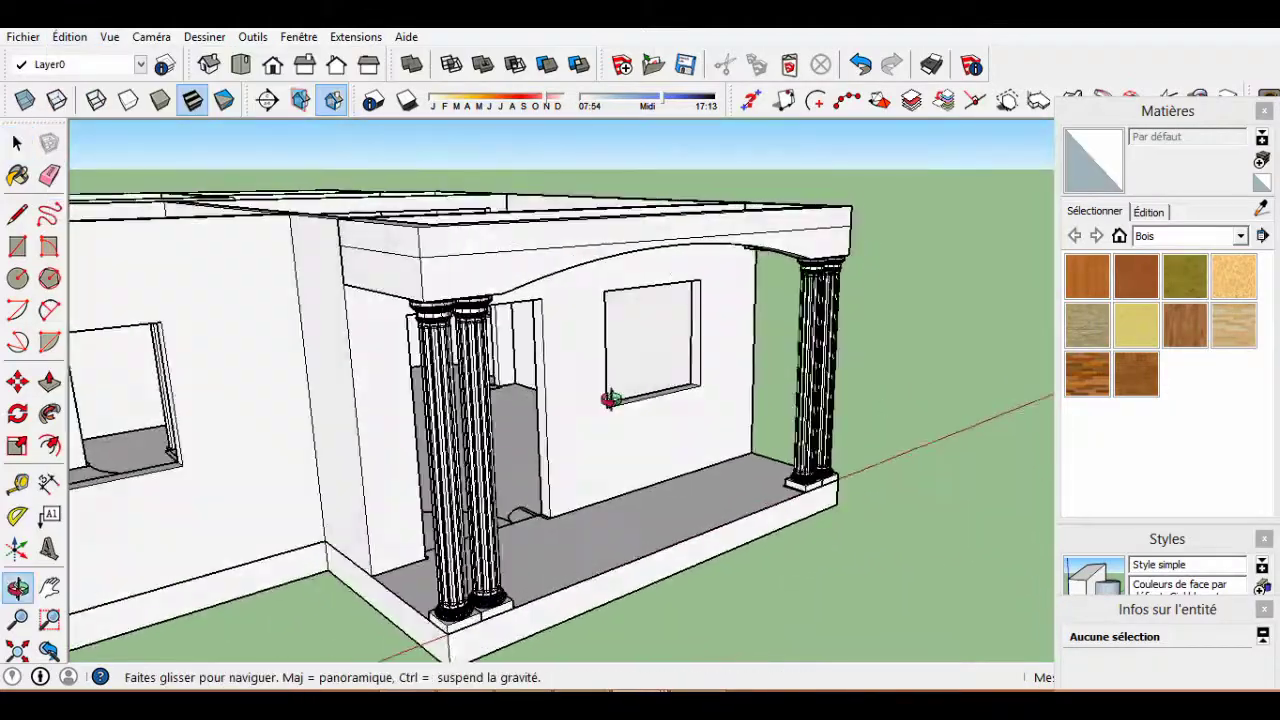
pyautogui.scroll(-3, 610, 398)
pyautogui.press('t')
pyautogui.scroll(4, 529, 300)
pyautogui.moveTo(529, 300); pyautogui.dragTo(566, 586, button='middle')
pyautogui.scroll(2, 578, 308)
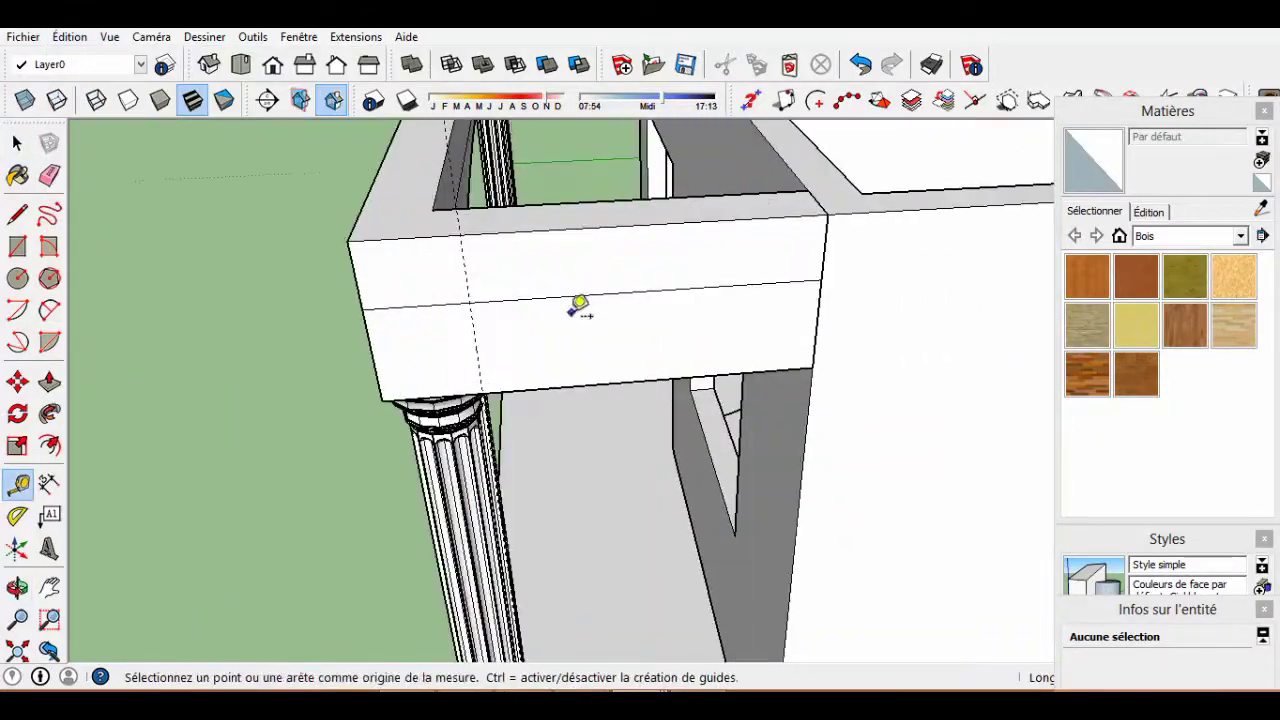
pyautogui.scroll(-3, 578, 306)
pyautogui.moveTo(626, 274)
pyautogui.mouseDown(button='middle')
pyautogui.moveTo(683, 343)
pyautogui.moveTo(514, 331)
pyautogui.moveTo(586, 327)
pyautogui.moveTo(517, 314)
pyautogui.moveTo(556, 322)
pyautogui.mouseUp(button='middle')
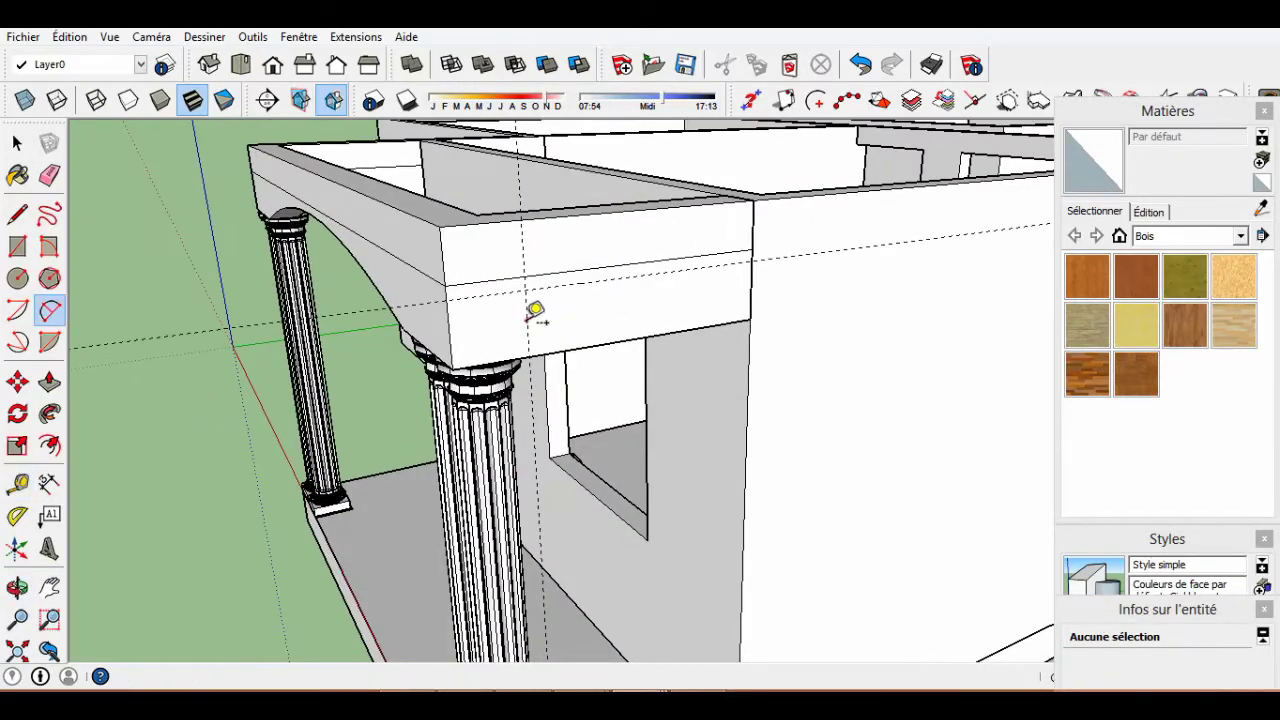
# Finish the arc on the side beam and push the arch-shaped face into it.
pyautogui.click(659, 270)
pyautogui.moveTo(659, 270)
pyautogui.mouseDown(button='middle')
pyautogui.moveTo(691, 266)
pyautogui.moveTo(660, 318)
pyautogui.mouseUp(button='middle')
pyautogui.press('p')
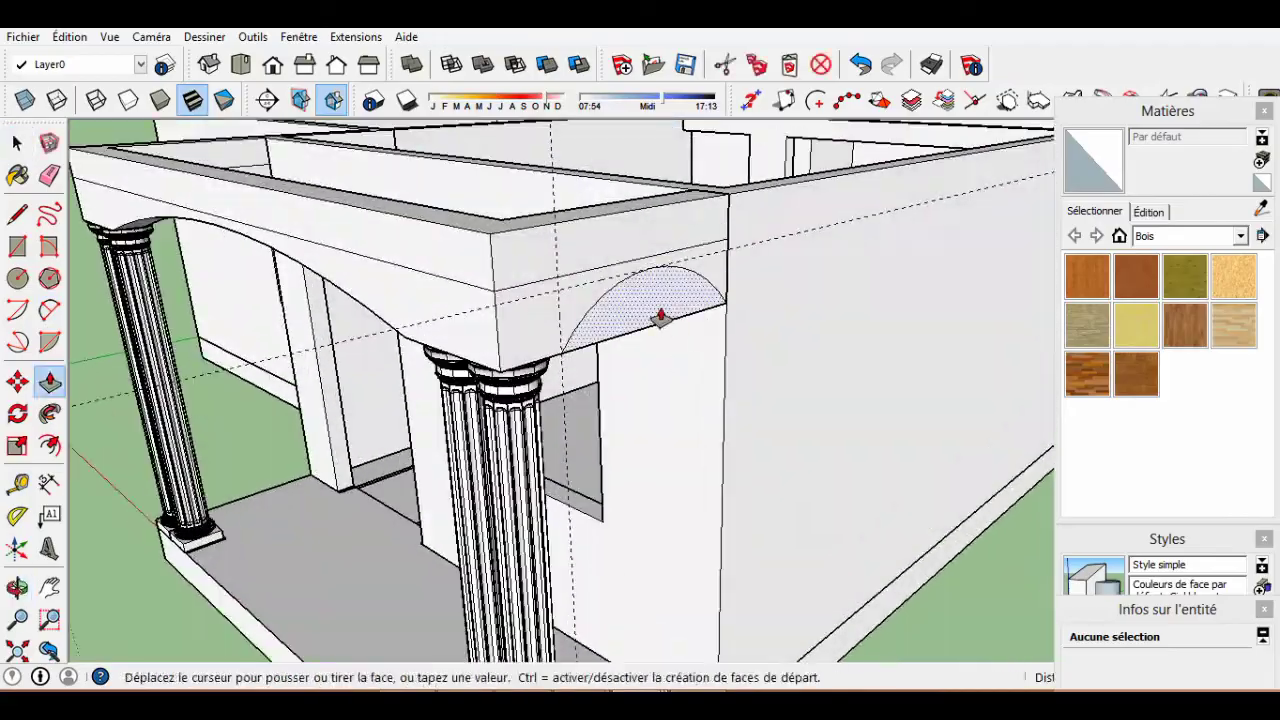
pyautogui.click(605, 322)
pyautogui.press('space')
pyautogui.scroll(-4, 506, 286)
# Place a vertical guide near the corner of the other side beam.
pyautogui.moveTo(506, 286)
pyautogui.mouseDown(button='middle')
pyautogui.moveTo(552, 320)
pyautogui.moveTo(323, 246)
pyautogui.moveTo(700, 300)
pyautogui.moveTo(1014, 366)
pyautogui.mouseUp(button='middle')
pyautogui.scroll(3, 618, 346)
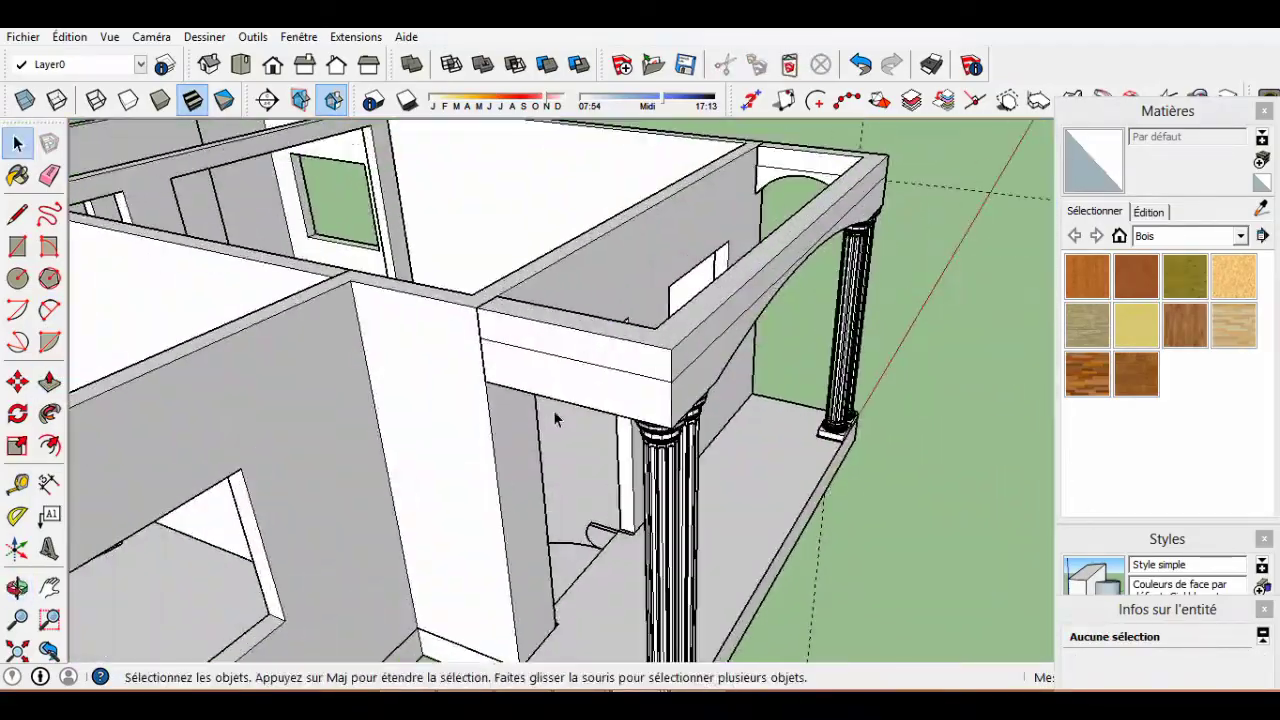
pyautogui.scroll(3, 618, 346)
pyautogui.scroll(-2, 618, 346)
pyautogui.press('t')
pyautogui.click(691, 343)
pyautogui.scroll(-3, 528, 348)
pyautogui.scroll(4, 666, 600)
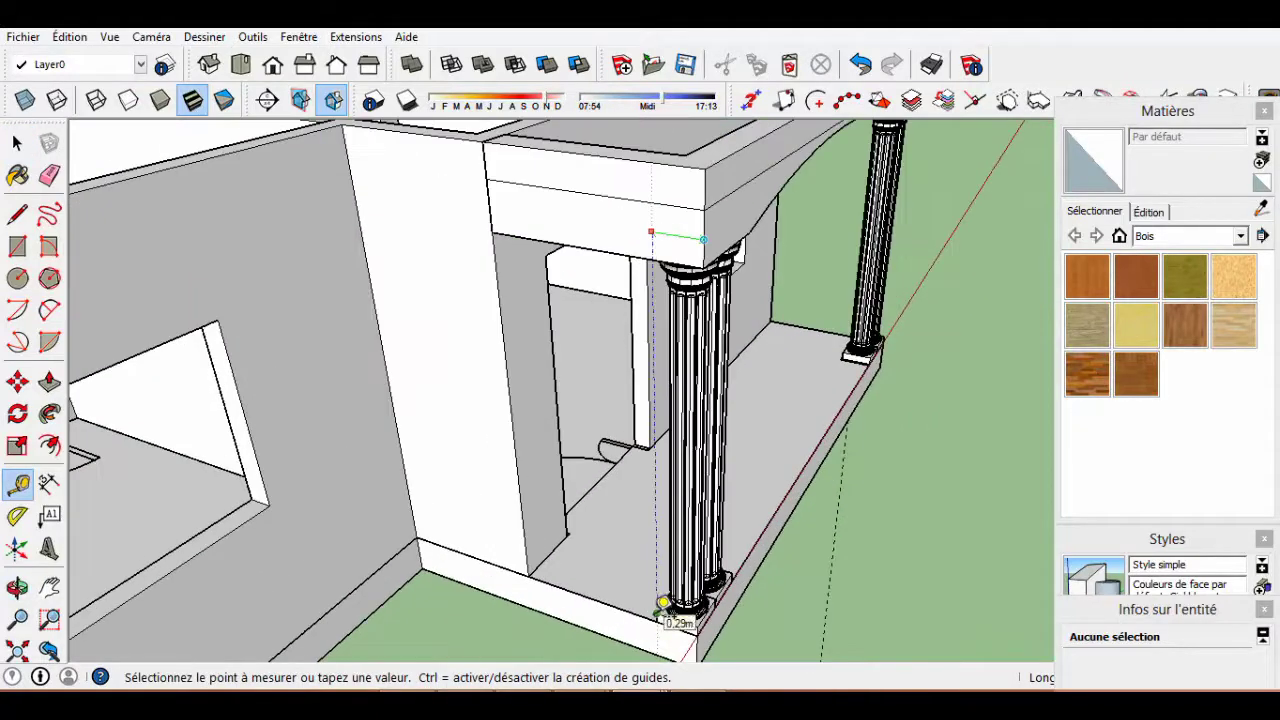
pyautogui.click(655, 240)
pyautogui.press('space')
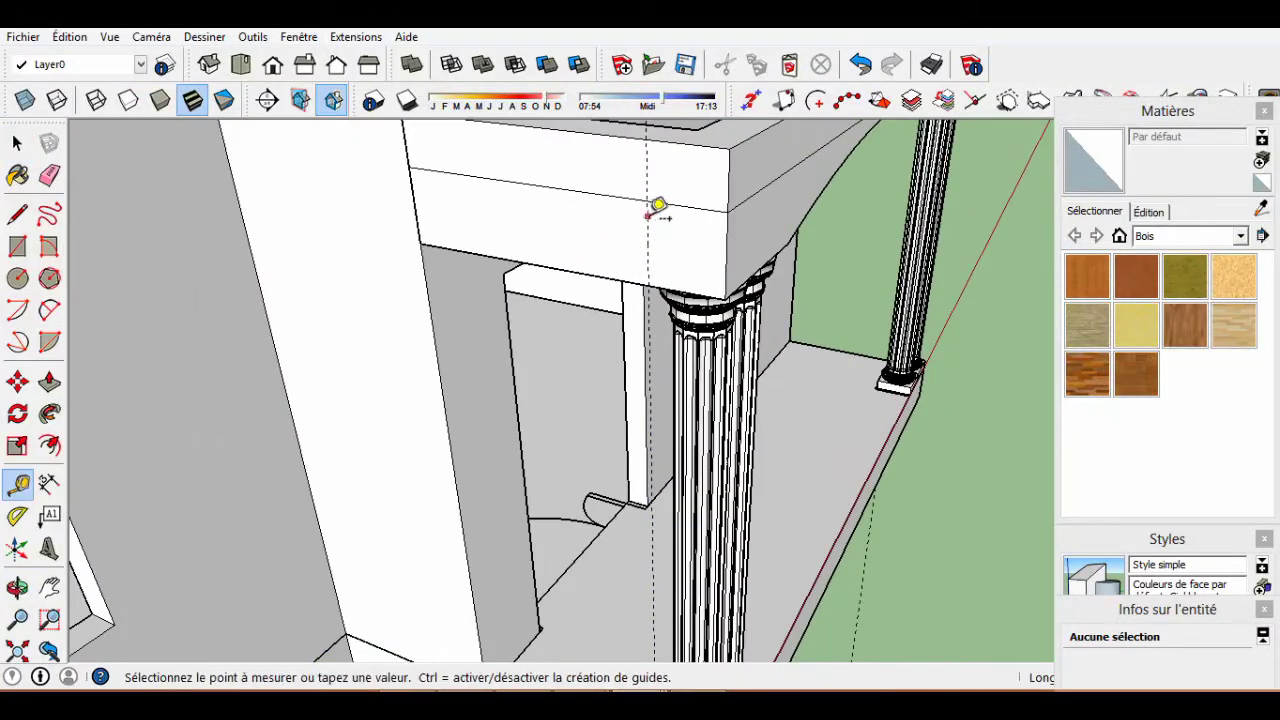
# Push the second arch face through the side beam to cut its arch.
pyautogui.press('space')
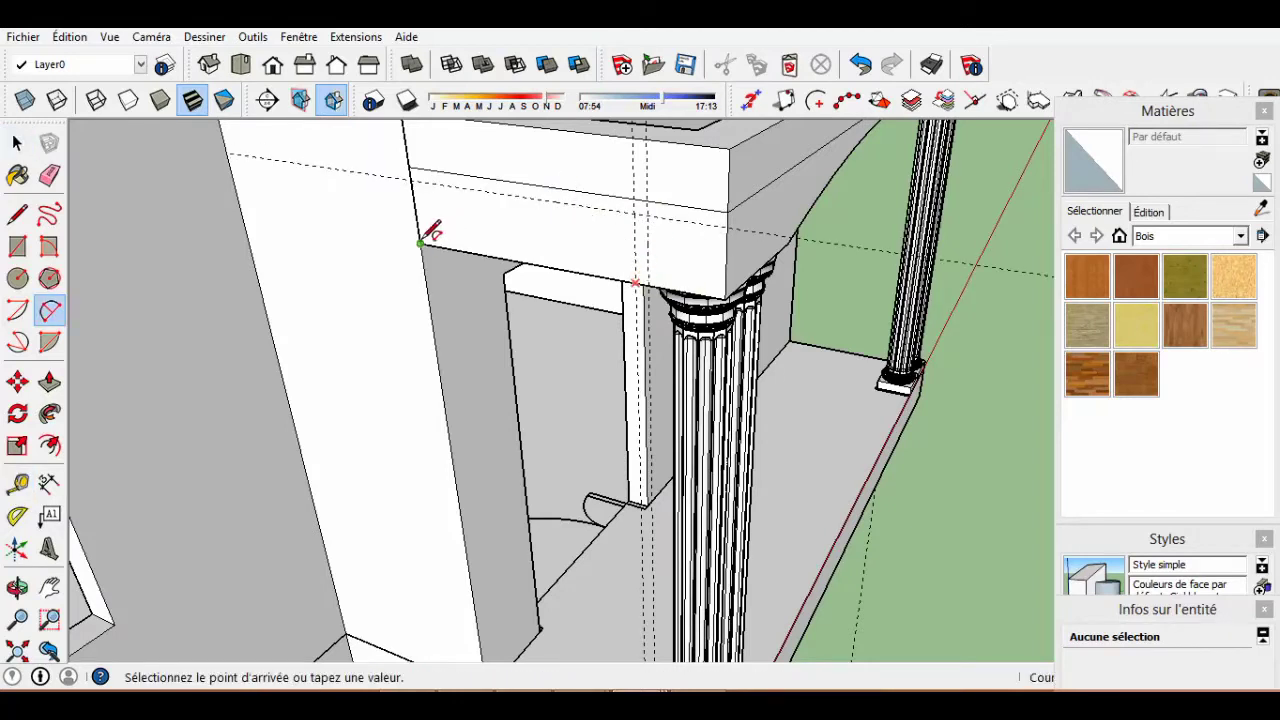
pyautogui.moveTo(538, 188); pyautogui.dragTo(500, 180, button='middle')
pyautogui.press('p')
pyautogui.click(575, 250)
pyautogui.click(580, 257)
pyautogui.press('space')
pyautogui.scroll(-3, 600, 280)
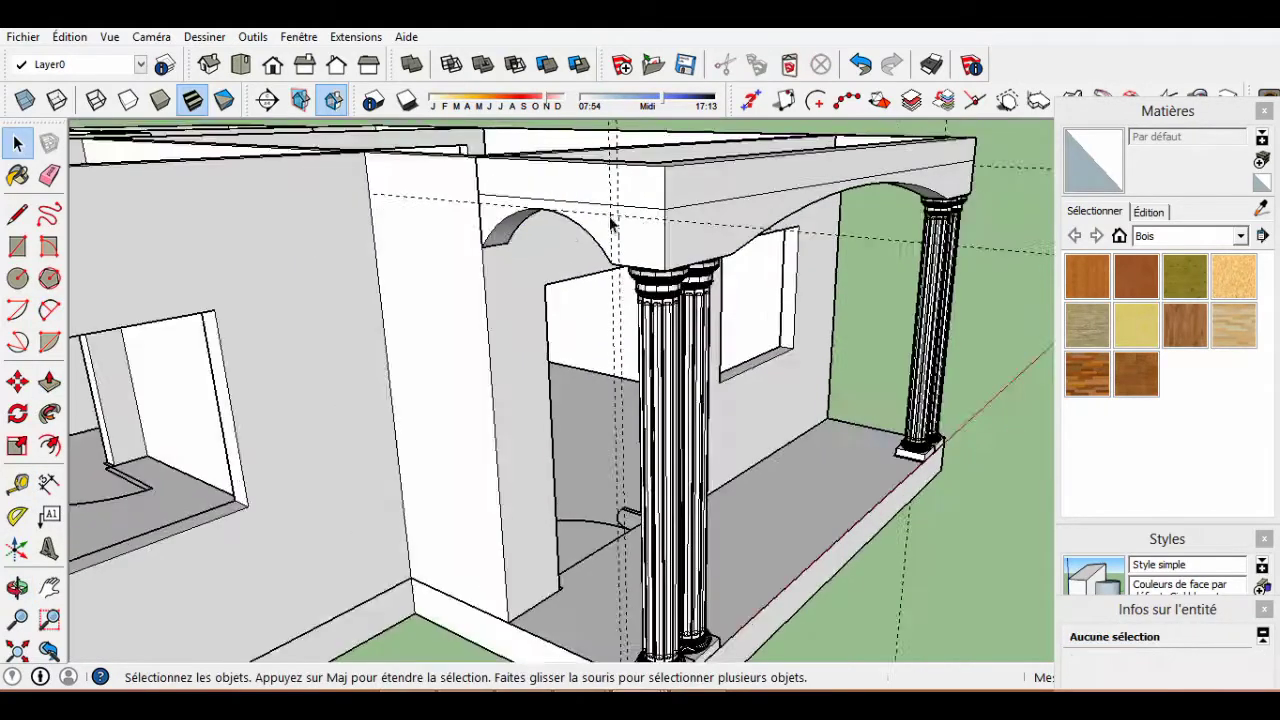
pyautogui.scroll(2, 555, 262)
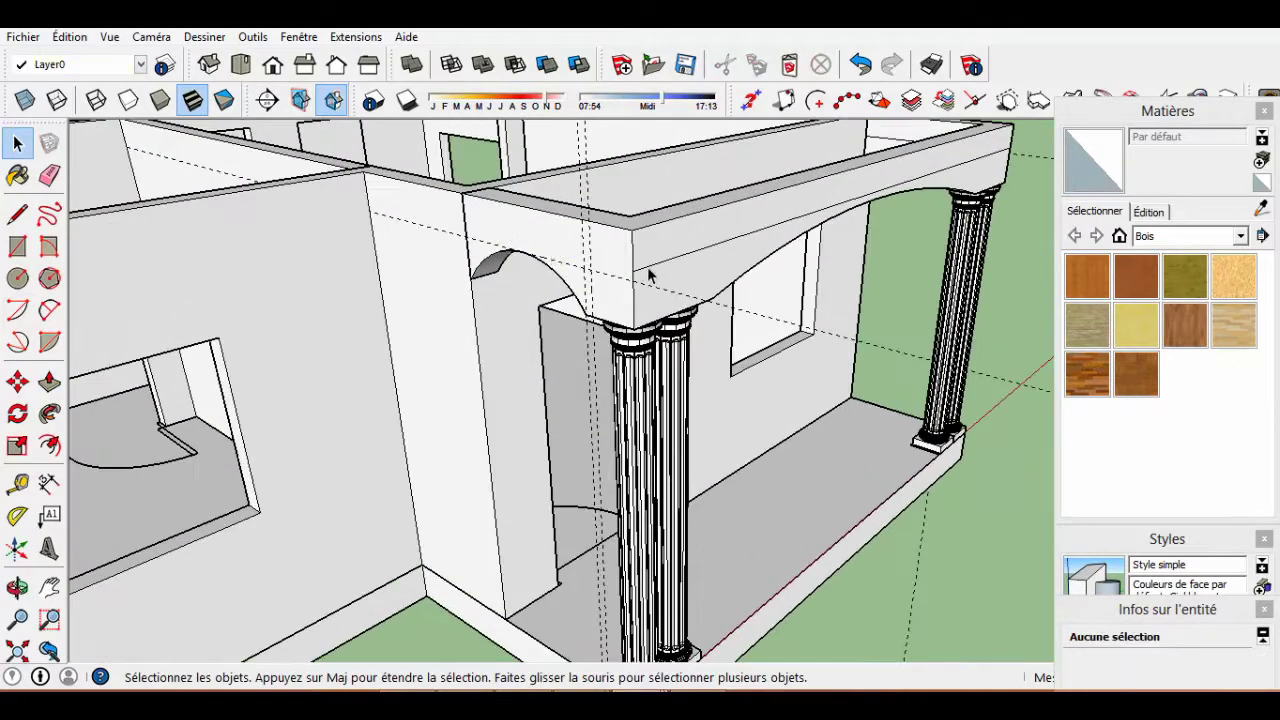
pyautogui.scroll(-3, 648, 275)
pyautogui.moveTo(648, 275); pyautogui.dragTo(392, 205, button='middle')
pyautogui.scroll(3, 392, 205)
pyautogui.scroll(1, 392, 205)
# Delete all dashed guides from the model through the Edit menu.
pyautogui.click(69, 36)
pyautogui.click(143, 209)
pyautogui.scroll(3, 329, 180)
pyautogui.scroll(2, 340, 185)
# Offset the front arch outline into a thin strip and pull it out as a molding.
pyautogui.doubleClick(351, 189)
pyautogui.keyDown('shift'); pyautogui.click(278, 165); pyautogui.keyUp('shift')
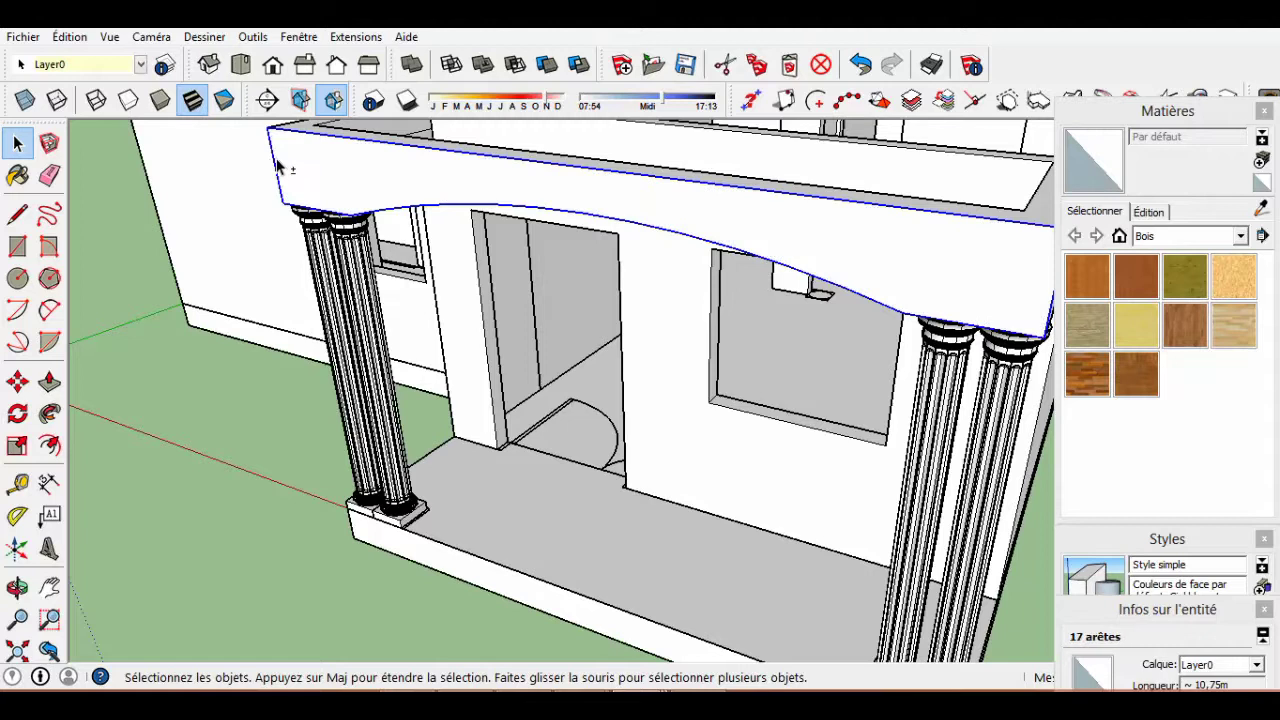
pyautogui.scroll(-3, 800, 250)
pyautogui.scroll(3, 690, 240)
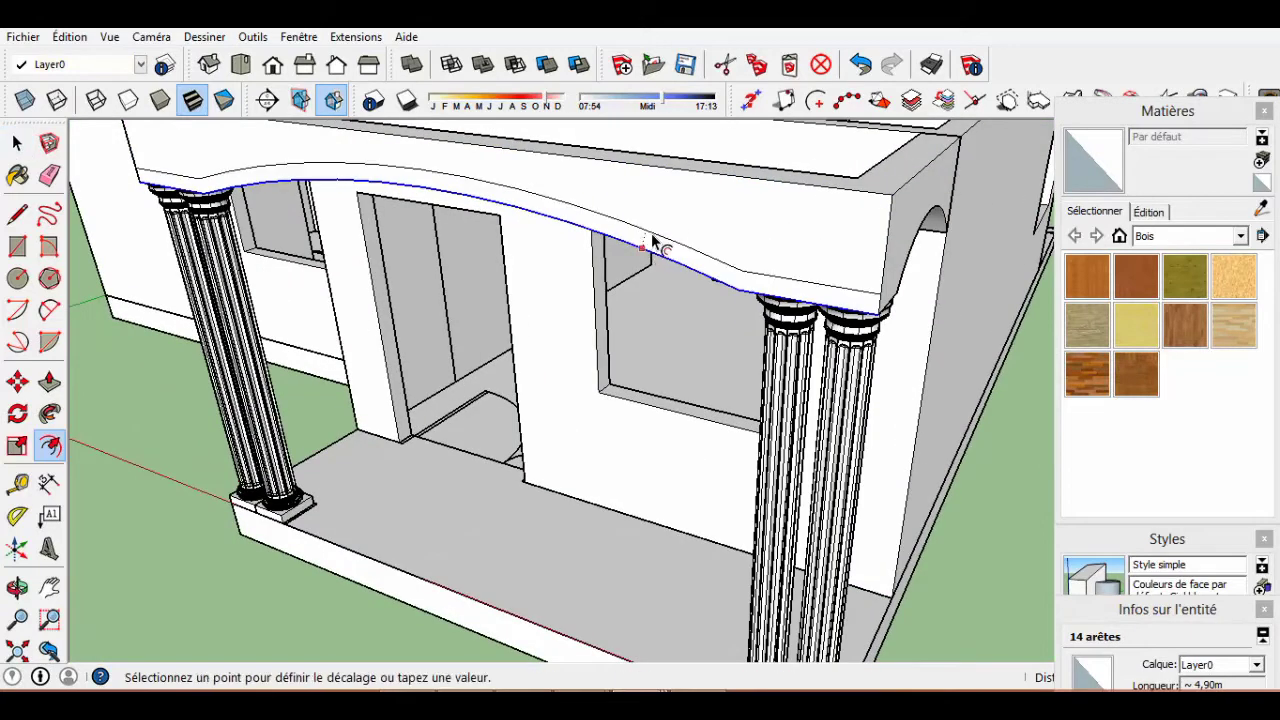
pyautogui.click(652, 243)
pyautogui.press('p')
pyautogui.click(676, 267)
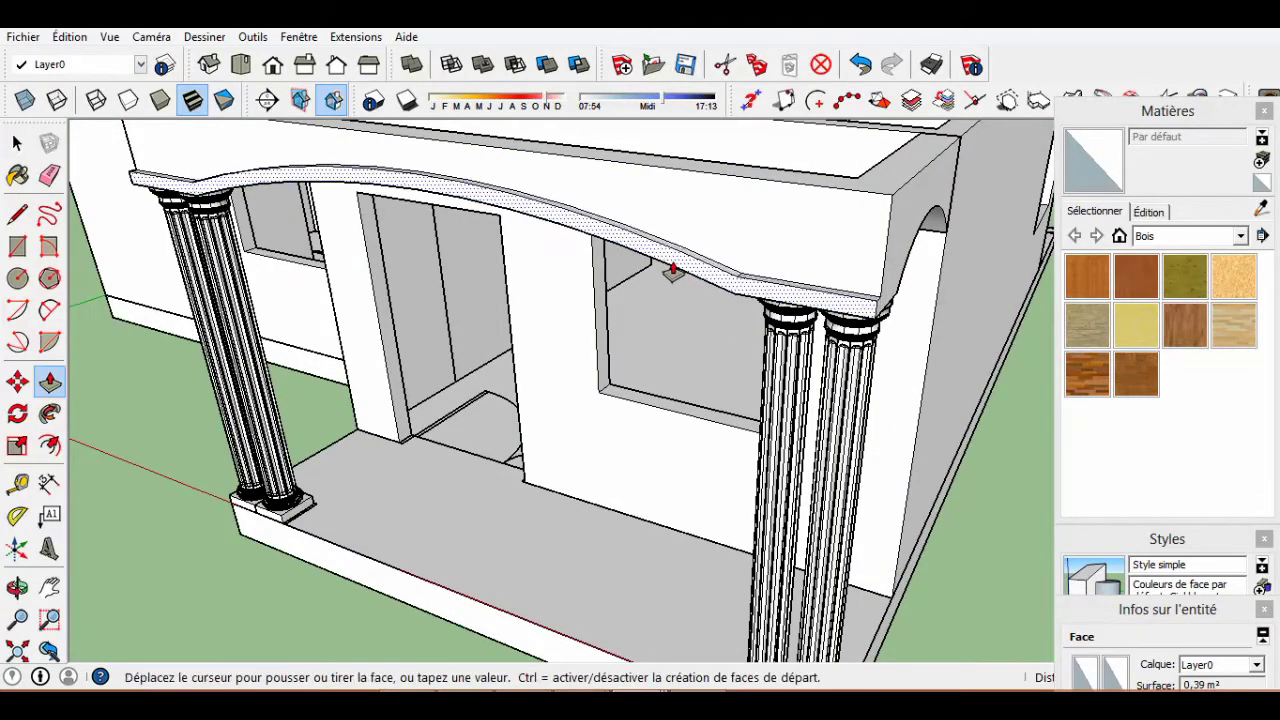
pyautogui.click(673, 270)
pyautogui.press('space')
# Pull out the side arch face to thicken it.
pyautogui.scroll(-5, 640, 400)
pyautogui.moveTo(640, 420); pyautogui.dragTo(583, 457, button='middle')
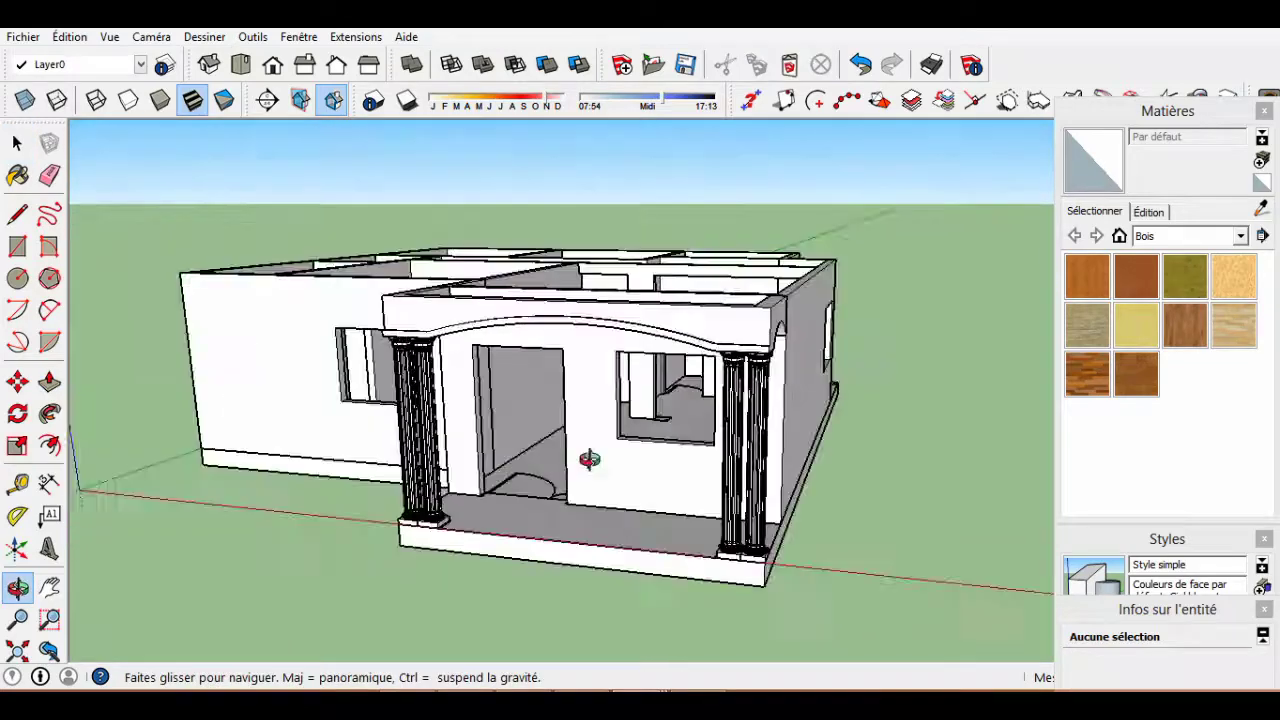
pyautogui.scroll(6, 600, 445)
pyautogui.doubleClick(663, 351)
pyautogui.scroll(2, 603, 368)
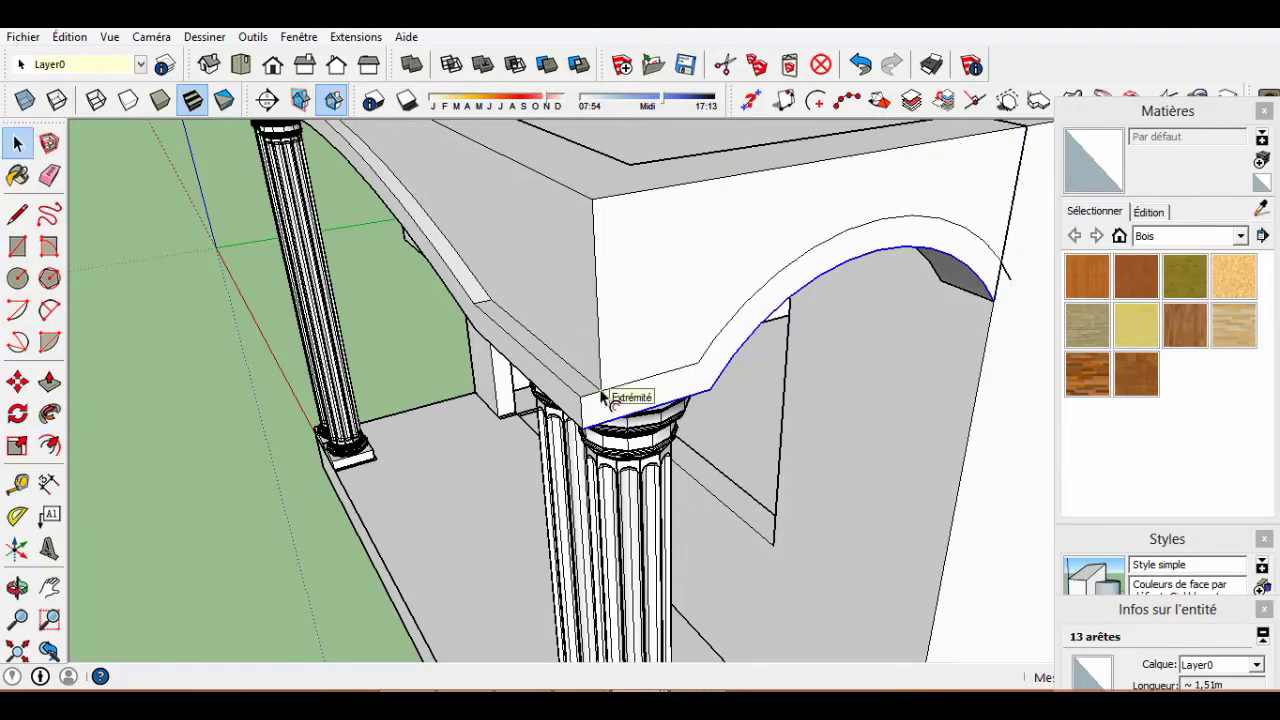
pyautogui.press('p')
pyautogui.click(620, 368)
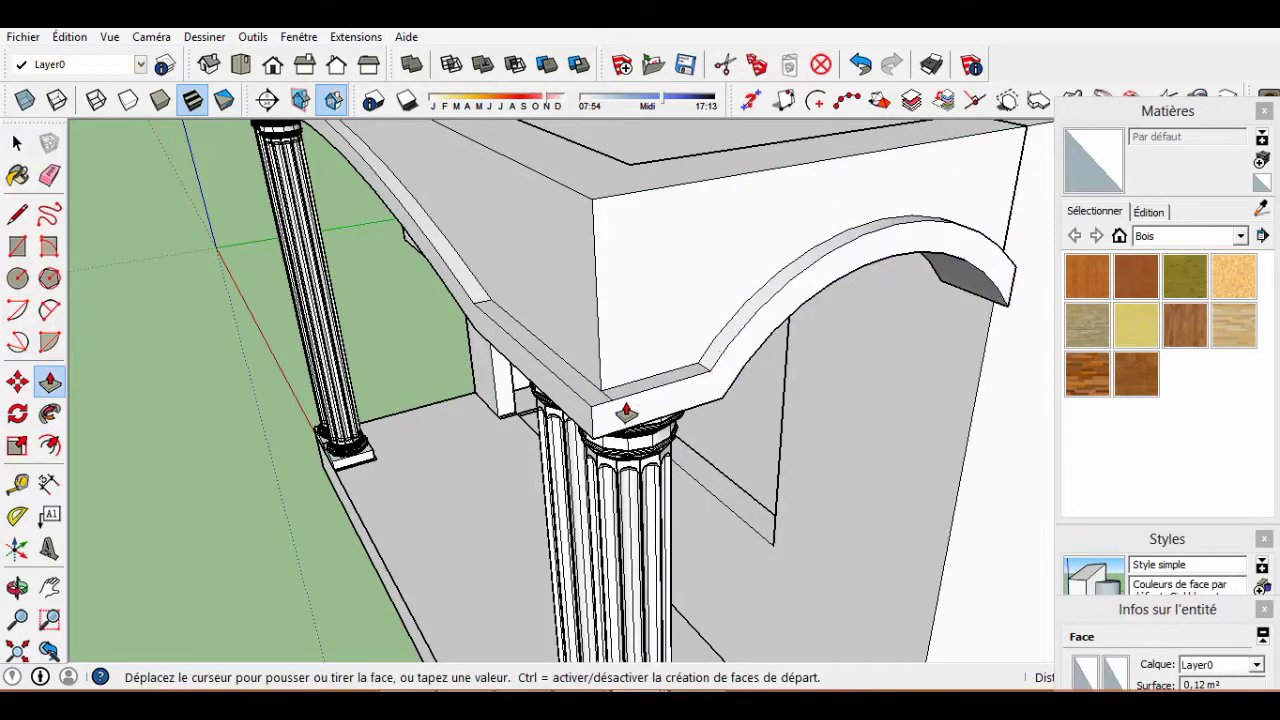
pyautogui.press('space')
# Cancel an unwanted extrusion of the thin arched face and orbit to the porch front.
pyautogui.scroll(-5, 636, 430)
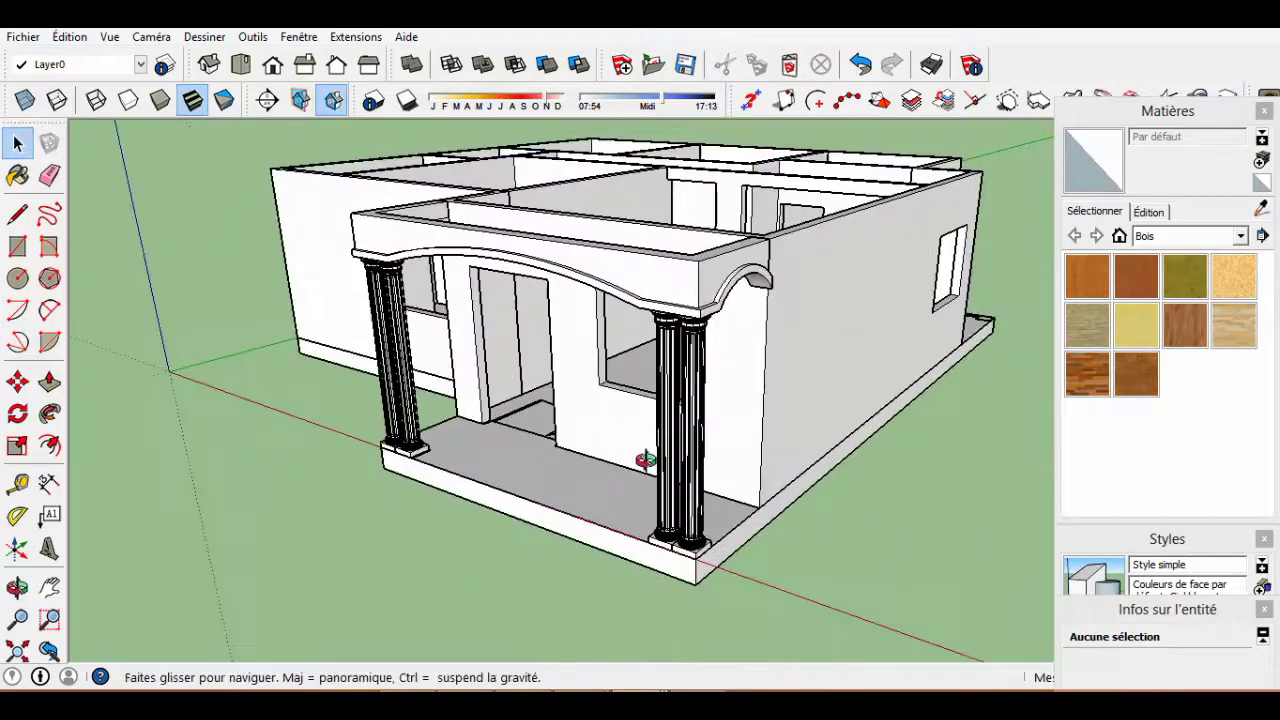
pyautogui.moveTo(643, 451); pyautogui.dragTo(530, 430, button='middle')
pyautogui.scroll(5, 540, 352)
pyautogui.moveTo(540, 352); pyautogui.dragTo(600, 342, button='middle')
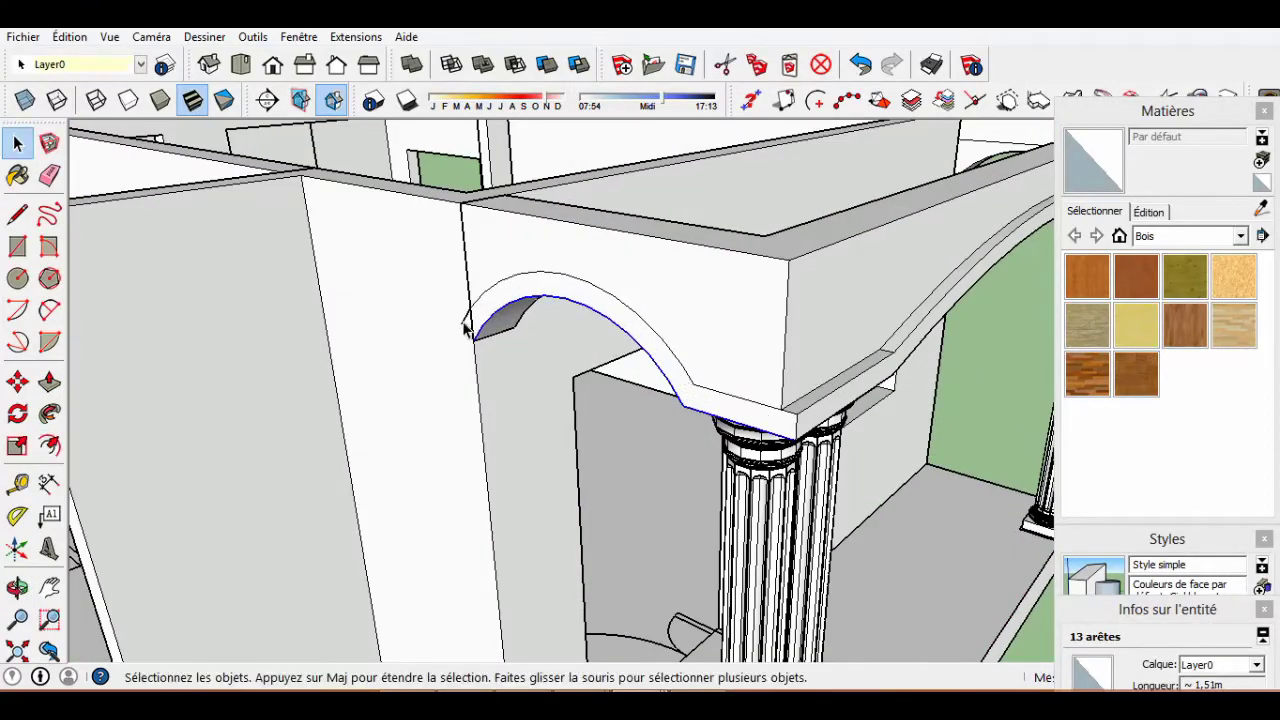
pyautogui.click(620, 366)
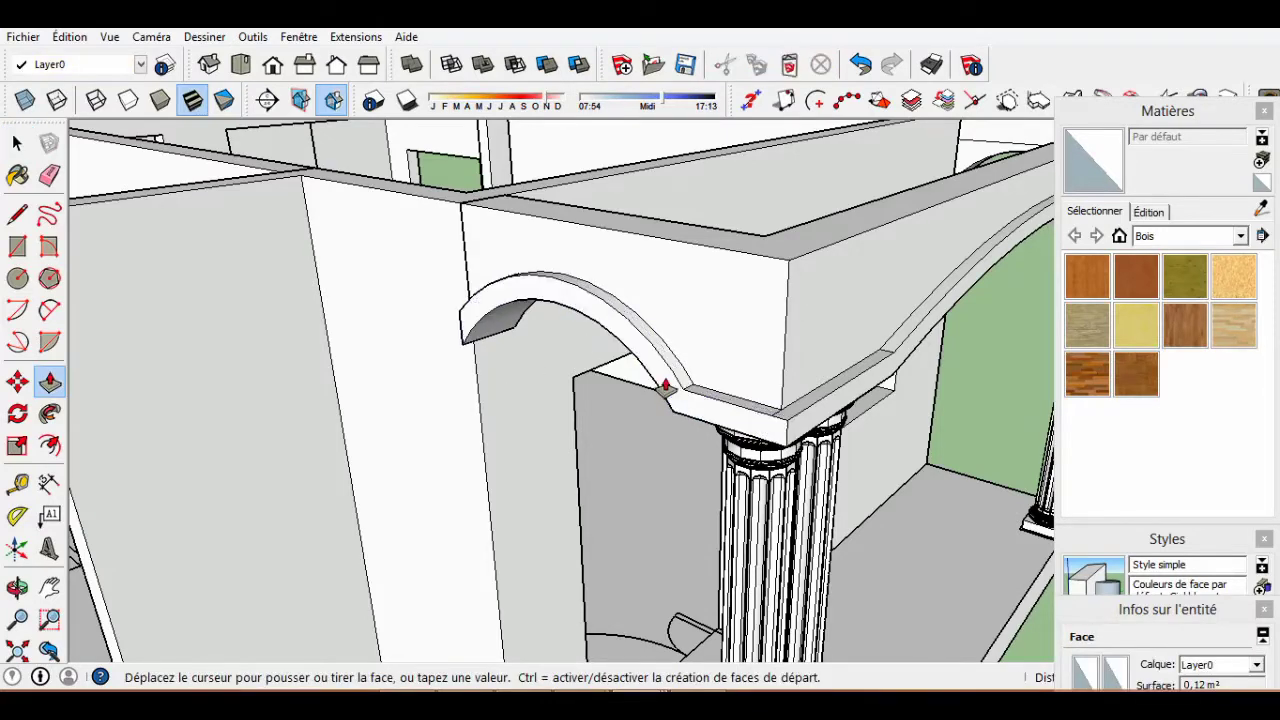
pyautogui.press('space')
pyautogui.scroll(3, 770, 432)
pyautogui.scroll(-5, 661, 282)
pyautogui.moveTo(661, 282)
pyautogui.mouseDown(button='middle')
pyautogui.moveTo(799, 402)
pyautogui.moveTo(551, 337)
pyautogui.moveTo(460, 349)
pyautogui.moveTo(543, 380)
pyautogui.moveTo(754, 360)
pyautogui.moveTo(566, 374)
pyautogui.moveTo(586, 356)
pyautogui.mouseUp(button='middle')
pyautogui.scroll(5, 726, 434)
pyautogui.press('p')
pyautogui.press('Escape')
pyautogui.scroll(-4, 749, 400)
pyautogui.scroll(-2, 486, 346)
pyautogui.scroll(3, 586, 356)
pyautogui.moveTo(771, 371)
pyautogui.mouseDown(button='middle')
pyautogui.moveTo(883, 340)
pyautogui.moveTo(686, 251)
pyautogui.mouseUp(button='middle')
# Group the arch beam and its molding with Créer un groupe.
pyautogui.scroll(2, 656, 280)
pyautogui.tripleClick(781, 215)
pyautogui.rightClick(781, 215)
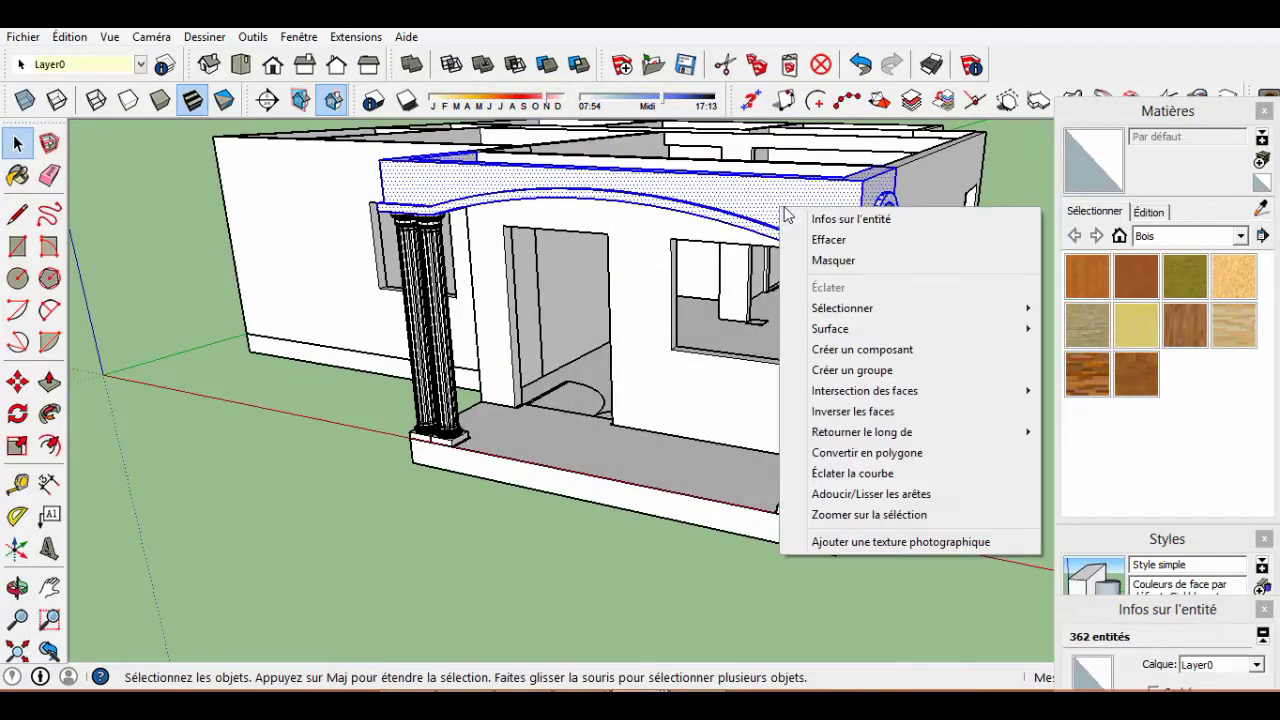
pyautogui.click(857, 368)
pyautogui.moveTo(857, 368); pyautogui.dragTo(650, 425, button='middle')
# Copy the fluted front column to the far corner entrance using Move with Ctrl.
pyautogui.scroll(3, 650, 425)
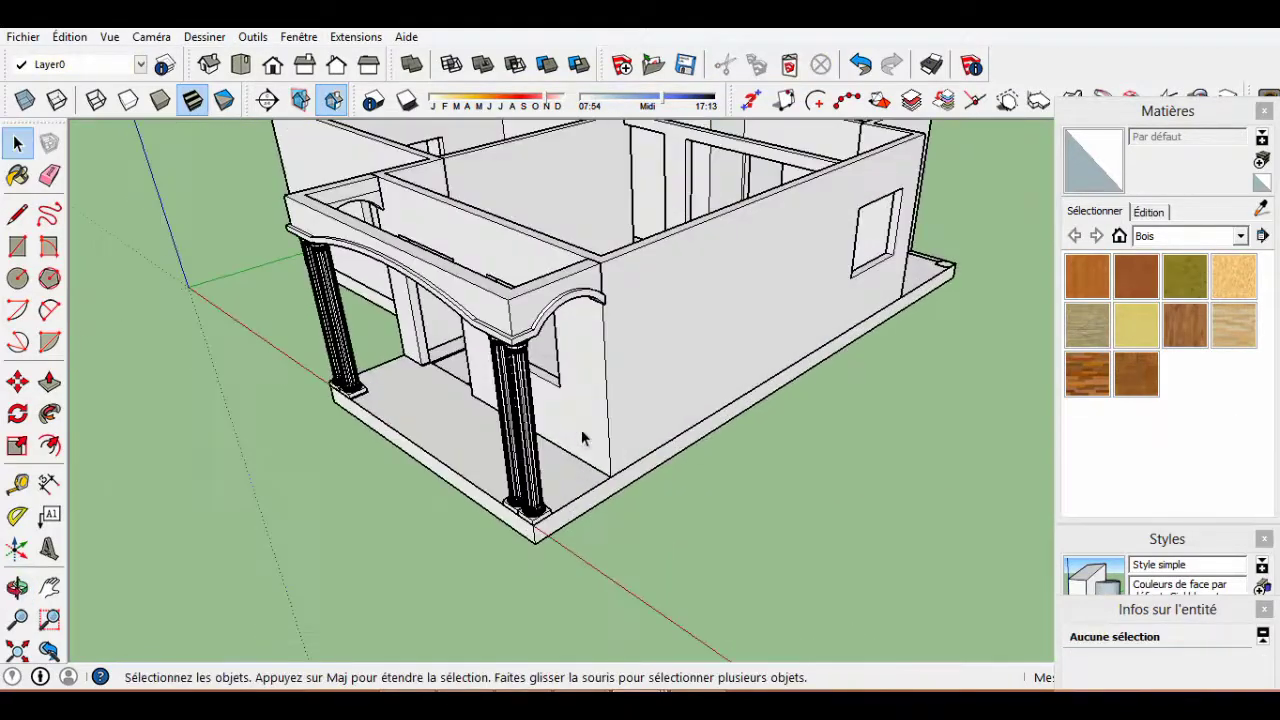
pyautogui.click(520, 420)
pyautogui.press('m')
pyautogui.scroll(3, 520, 420)
pyautogui.press('ctrl')
pyautogui.click(333, 510)
pyautogui.scroll(-4, 900, 257)
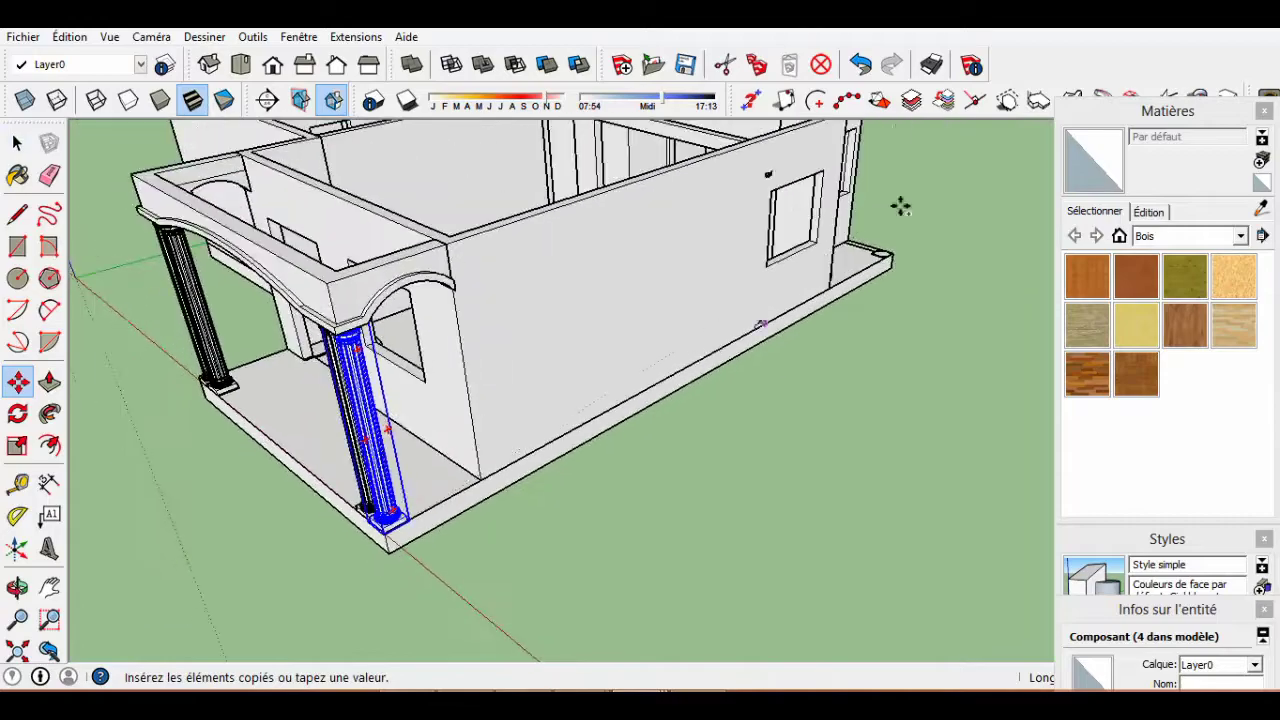
pyautogui.scroll(4, 820, 337)
pyautogui.scroll(2, 850, 340)
pyautogui.click(870, 338)
pyautogui.press('space')
pyautogui.scroll(-3, 870, 338)
# Draw a rectangle on the wall corner above the new column.
pyautogui.moveTo(871, 400)
pyautogui.mouseDown(button='middle')
pyautogui.moveTo(771, 348)
pyautogui.moveTo(757, 292)
pyautogui.mouseUp(button='middle')
pyautogui.press('space')
pyautogui.scroll(2, 757, 292)
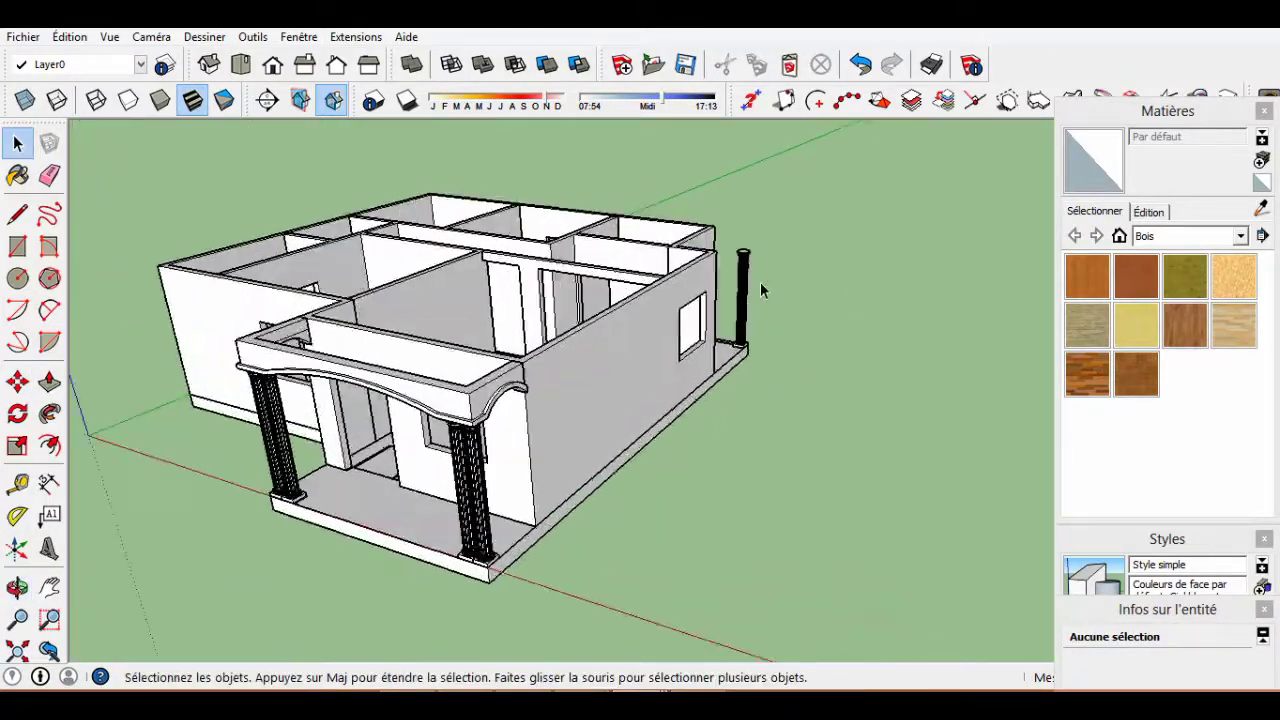
pyautogui.scroll(4, 750, 300)
pyautogui.scroll(-2, 700, 320)
pyautogui.press('r')
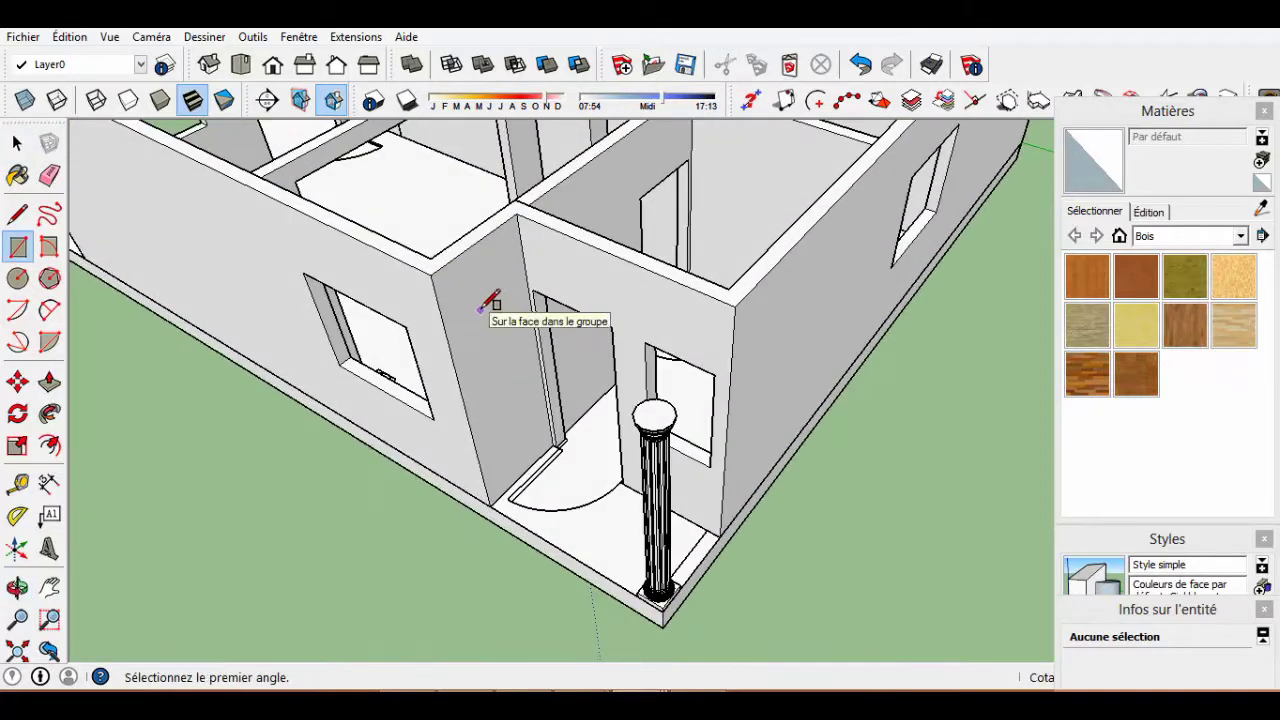
pyautogui.click(740, 300)
pyautogui.press('space')
pyautogui.click(570, 250)
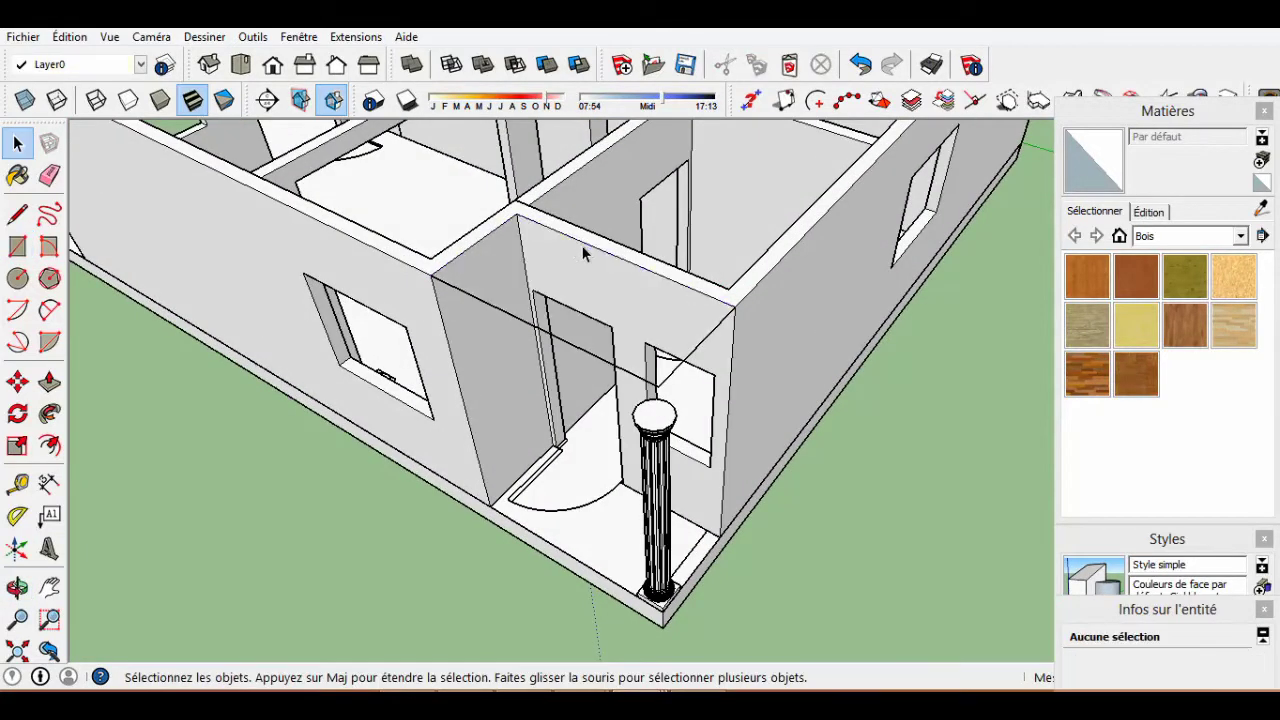
# Measure from the wall corner and draw a small rectangle at the wall top.
pyautogui.scroll(2, 445, 355)
pyautogui.scroll(2, 450, 342)
pyautogui.scroll(1, 457, 277)
pyautogui.press('t')
pyautogui.click(414, 299)
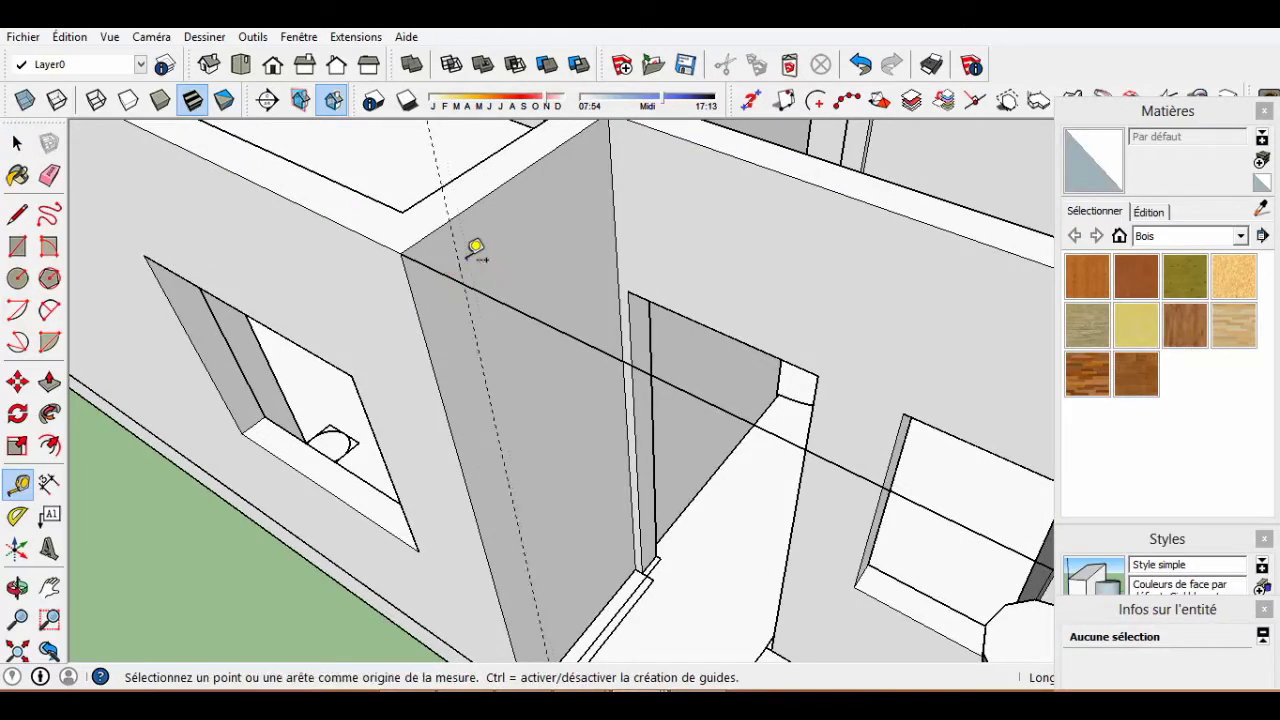
pyautogui.click(419, 299)
pyautogui.press('space')
pyautogui.click(441, 258)
# Extrude the rectangle into a beam over the column, reverse its faces, and delete all guides.
pyautogui.press('p')
pyautogui.click(441, 262)
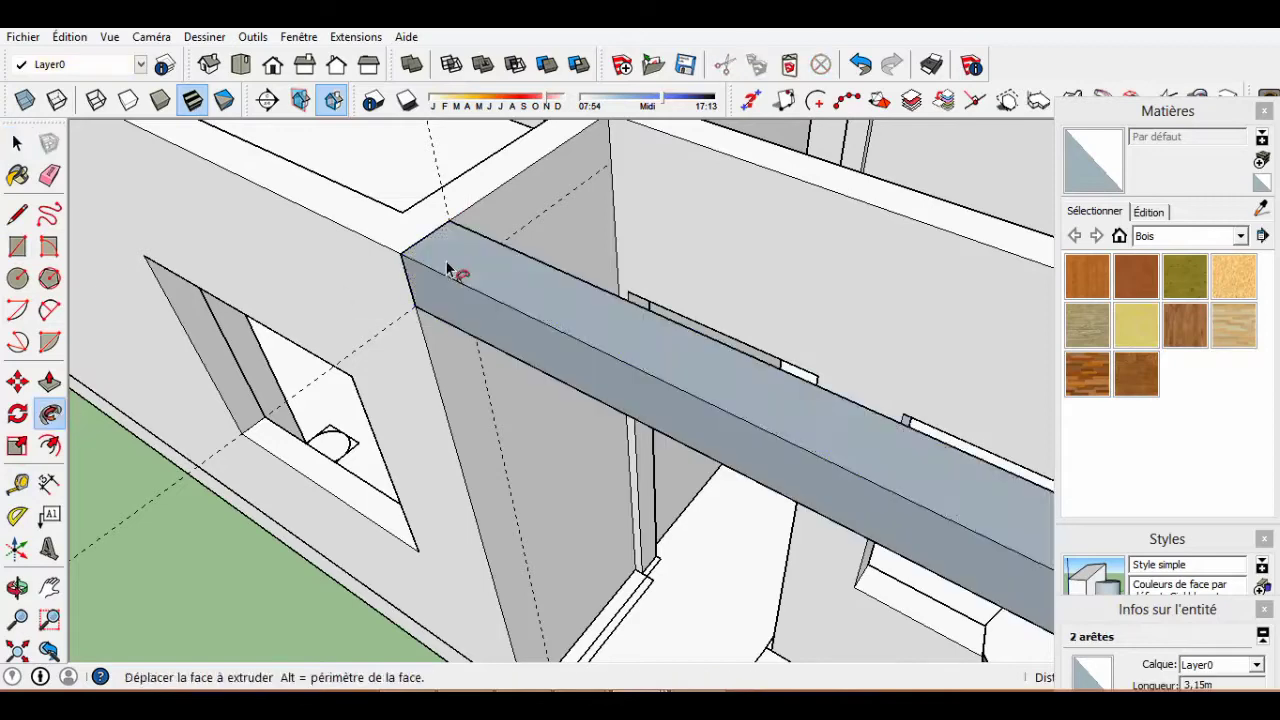
pyautogui.scroll(-3, 457, 274)
pyautogui.press('space')
pyautogui.tripleClick(482, 305)
pyautogui.rightClick(482, 305)
pyautogui.click(568, 511)
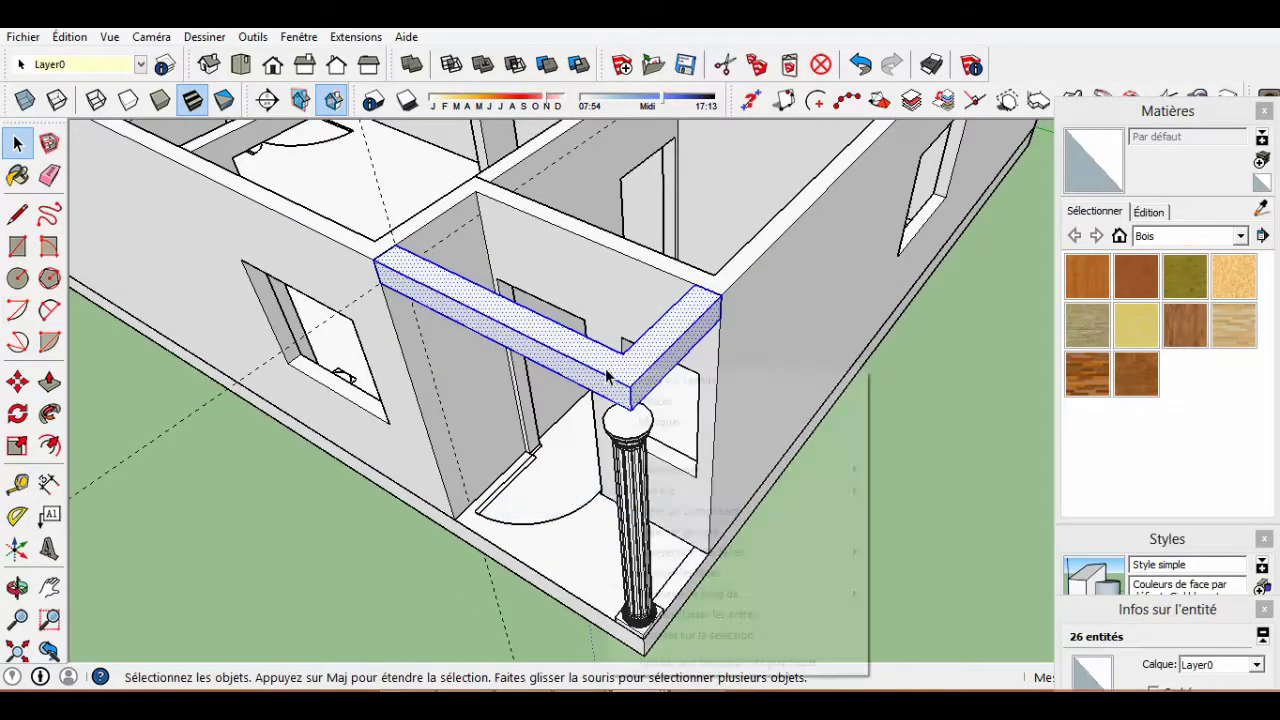
pyautogui.click(729, 529)
pyautogui.click(69, 36)
pyautogui.click(150, 220)
pyautogui.moveTo(894, 434)
pyautogui.mouseDown(button='middle')
pyautogui.moveTo(640, 342)
pyautogui.moveTo(660, 300)
pyautogui.mouseUp(button='middle')
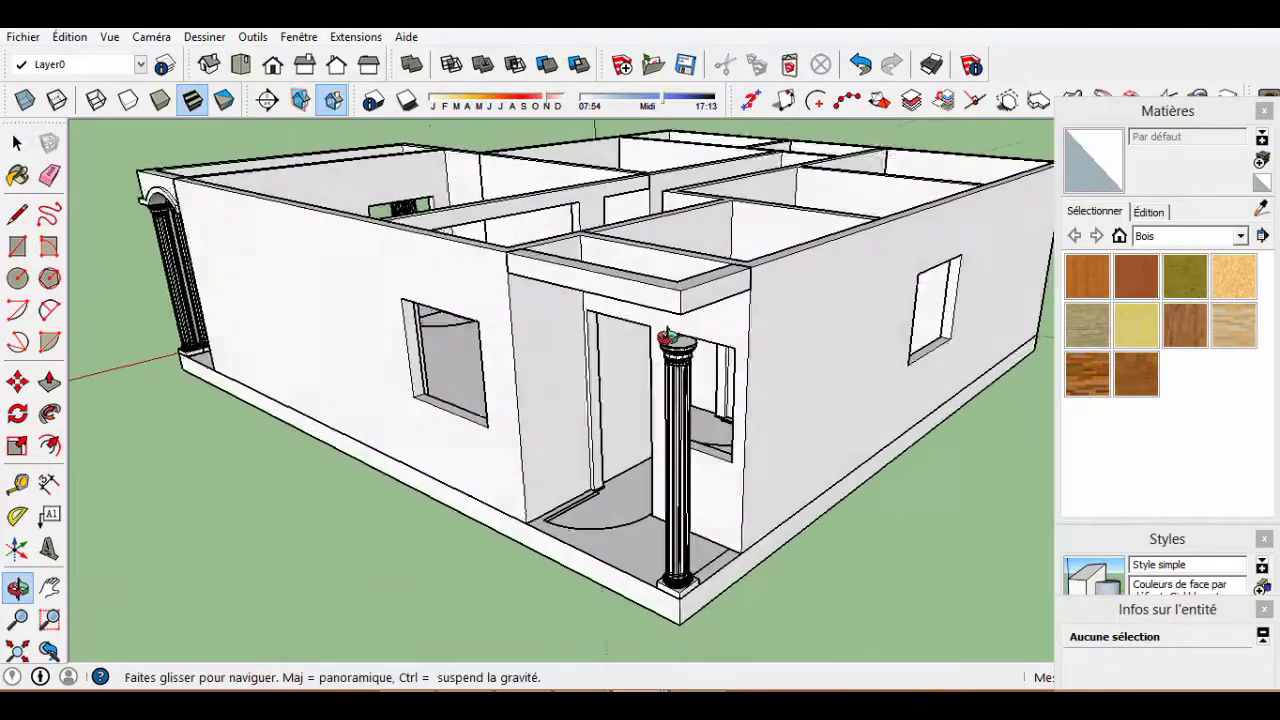
# Push/Pull the beam's underside downward to deepen the beam over the corner column.
pyautogui.scroll(3, 660, 300)
pyautogui.scroll(3, 670, 260)
pyautogui.press('p')
pyautogui.click(675, 230)
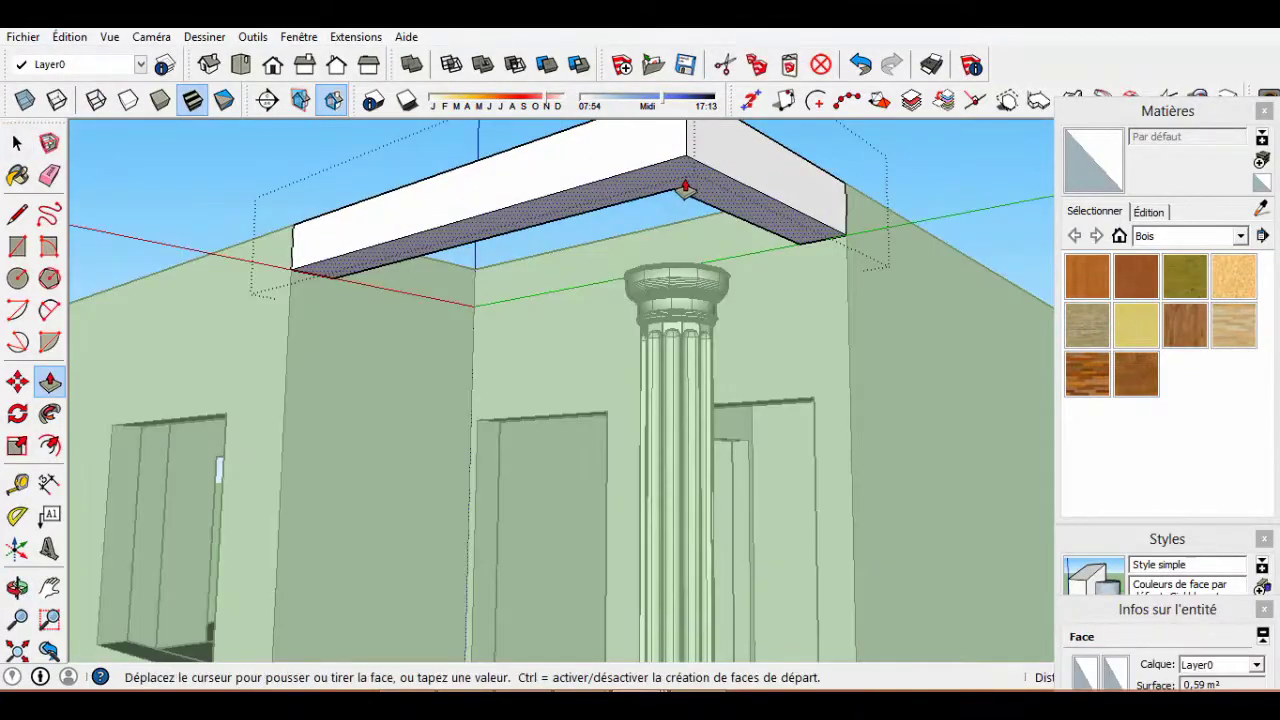
pyautogui.moveTo(675, 230); pyautogui.dragTo(187, 548, button='middle')
pyautogui.press('space')
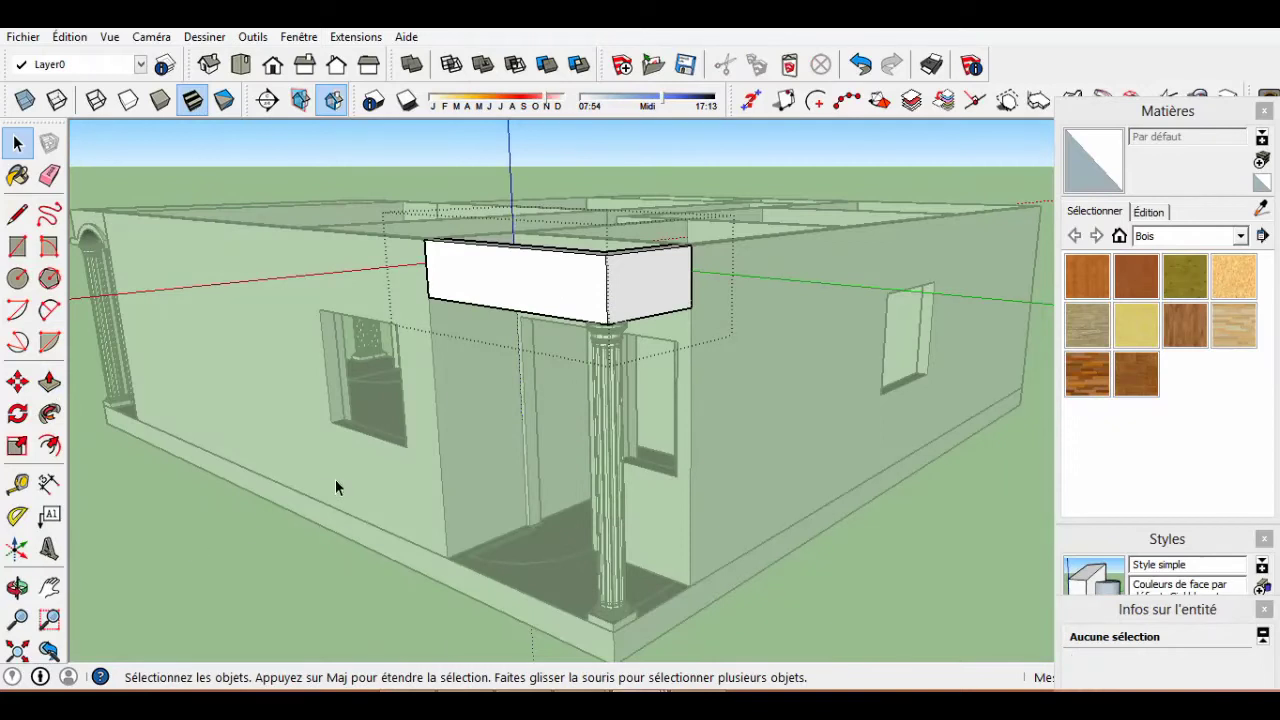
pyautogui.scroll(3, 615, 300)
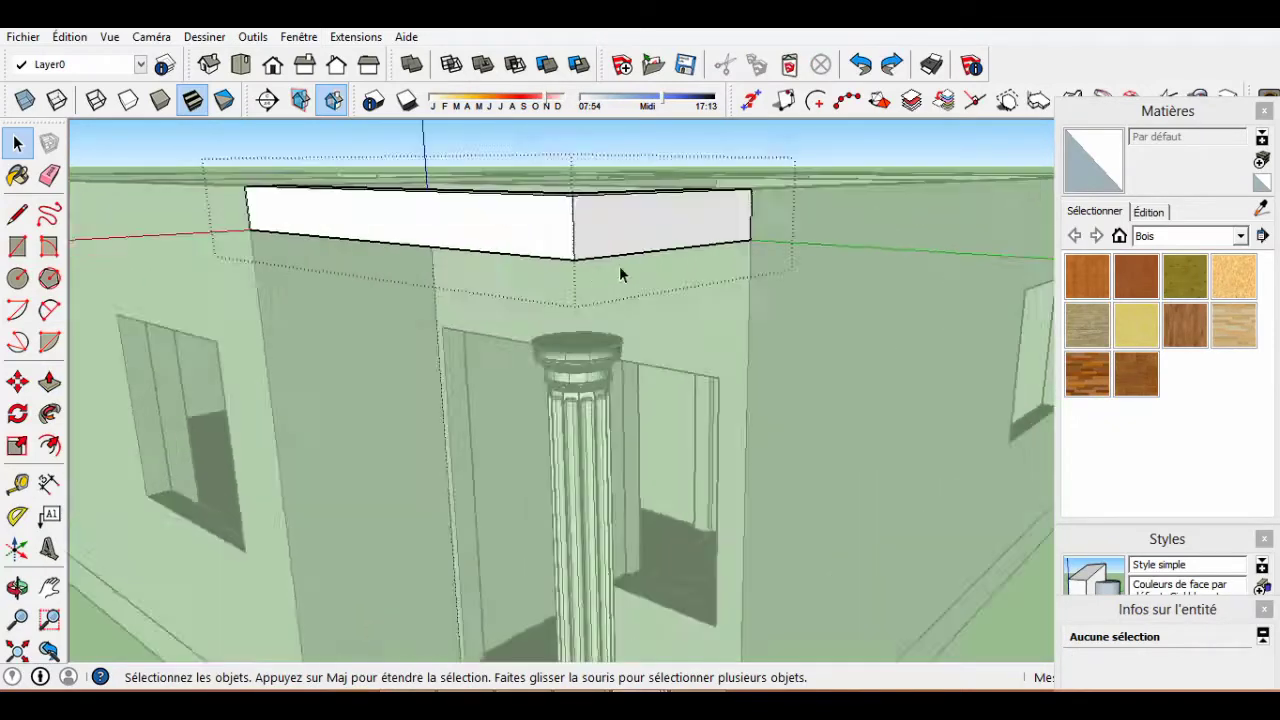
pyautogui.moveTo(620, 271); pyautogui.dragTo(600, 209, button='middle')
pyautogui.press('p')
pyautogui.click(597, 212)
pyautogui.press('space')
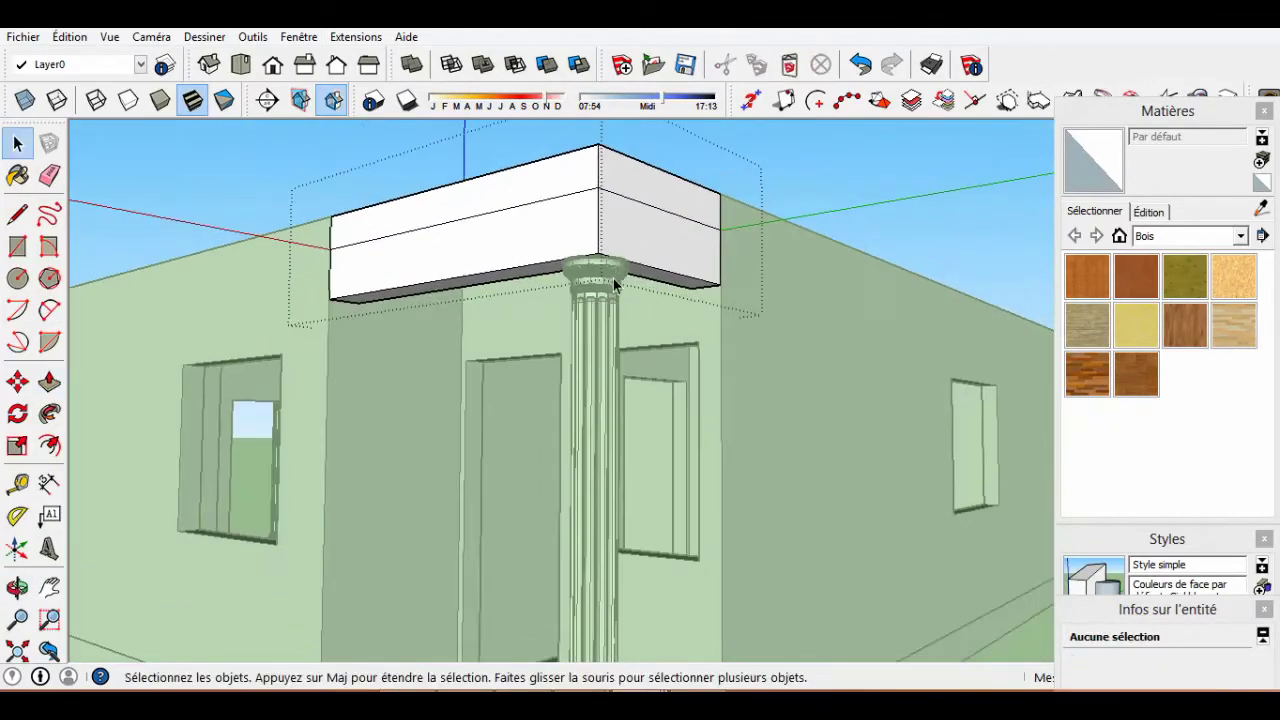
# Place a vertical Tape Measure guide through the beam near the corner.
pyautogui.moveTo(613, 278); pyautogui.dragTo(634, 363, button='middle')
pyautogui.rightClick(650, 360)
pyautogui.press('Escape')
pyautogui.click(885, 376)
pyautogui.press('t')
pyautogui.click(700, 430)
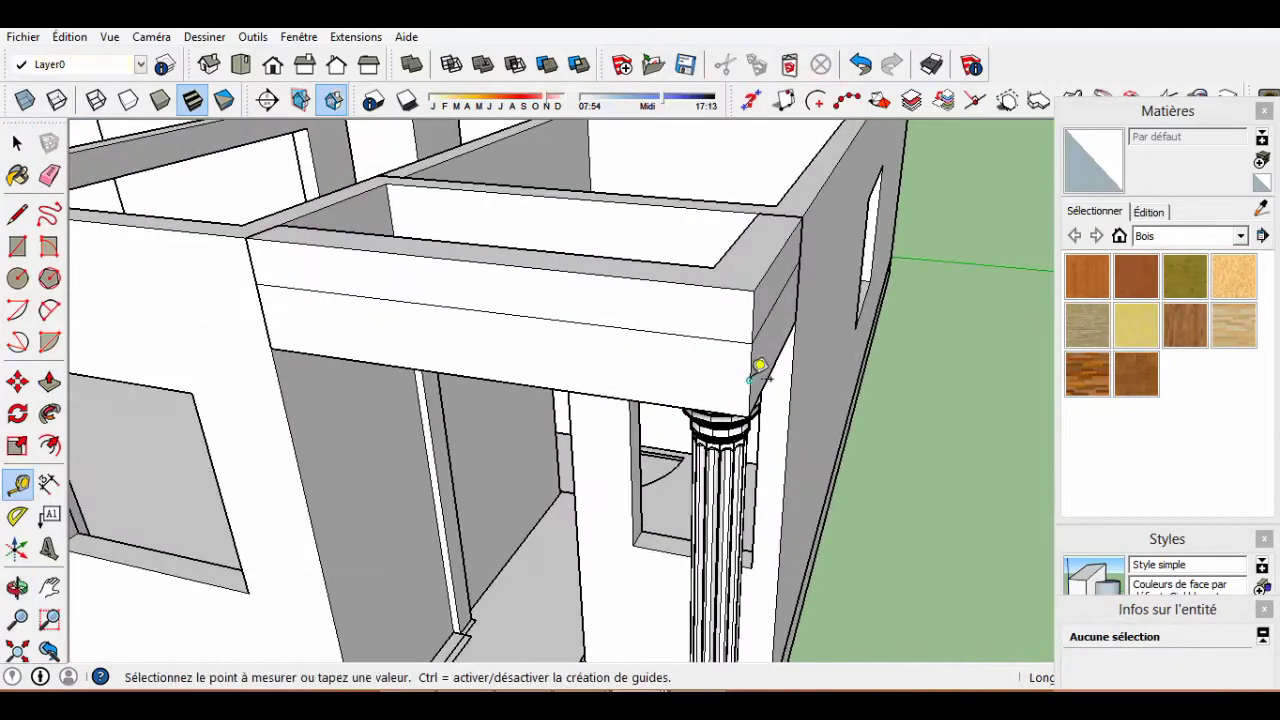
pyautogui.moveTo(757, 366); pyautogui.dragTo(651, 614, button='middle')
pyautogui.scroll(2, 651, 614)
pyautogui.click(660, 340)
pyautogui.scroll(2, 660, 355)
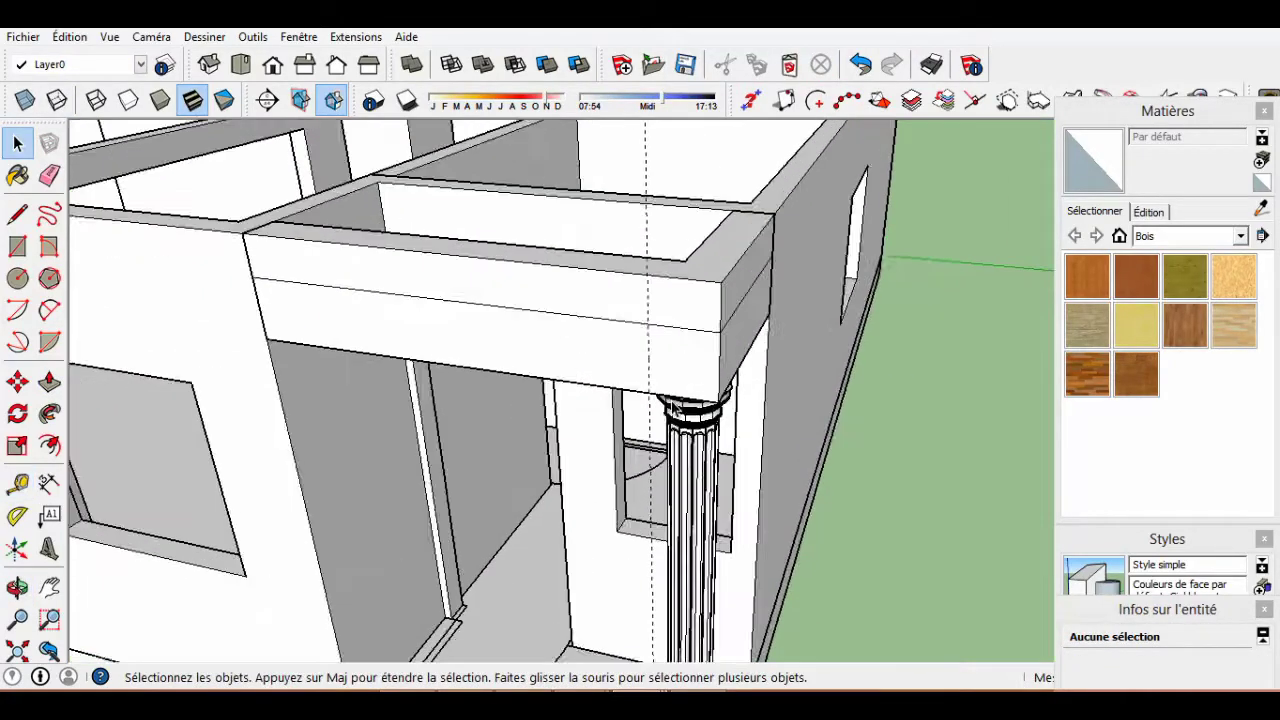
pyautogui.scroll(1, 653, 347)
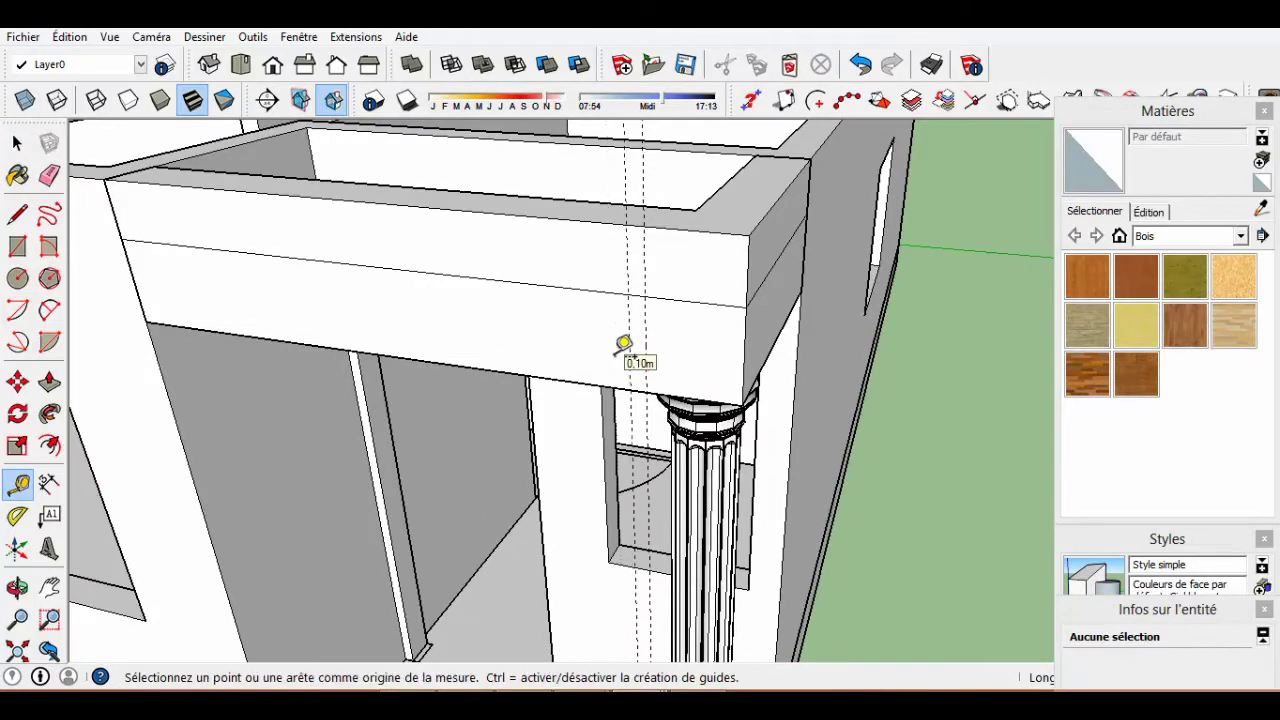
pyautogui.press('space')
pyautogui.moveTo(605, 298); pyautogui.dragTo(518, 315, button='middle')
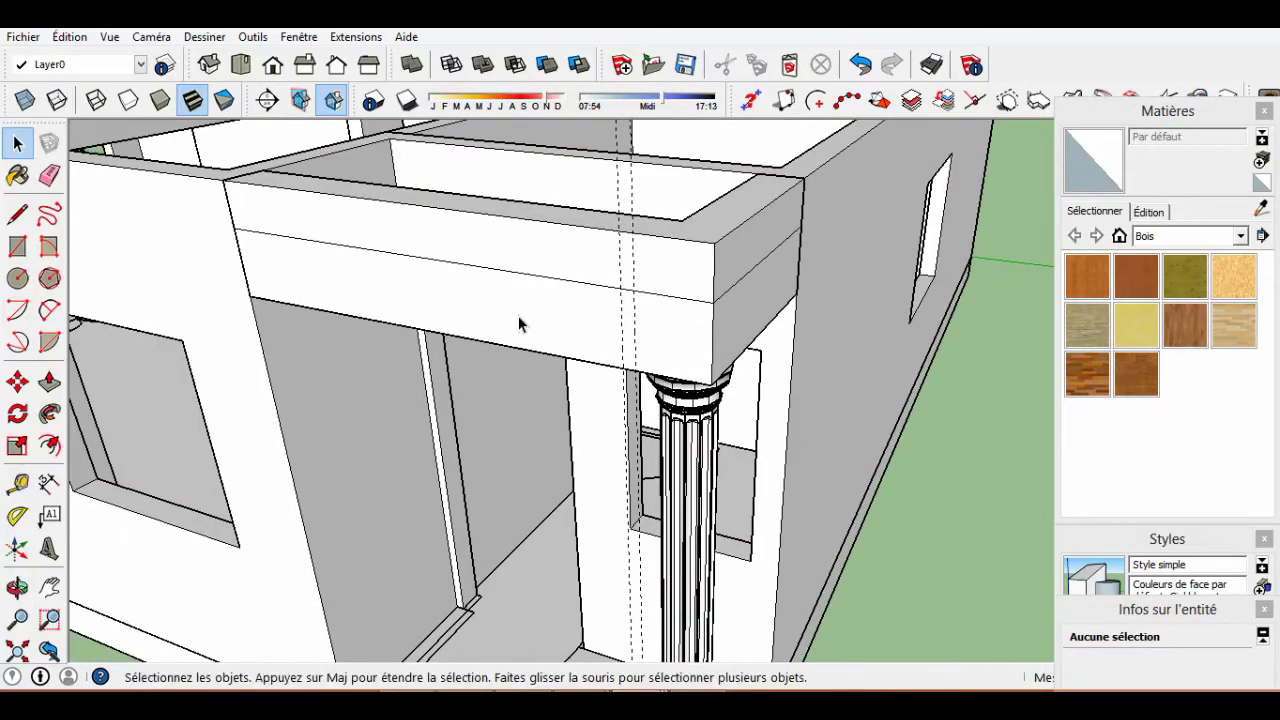
# Mark the arch's rise with another guide and offset the beam-face arc into a molding strip.
pyautogui.press('t')
pyautogui.click(445, 261)
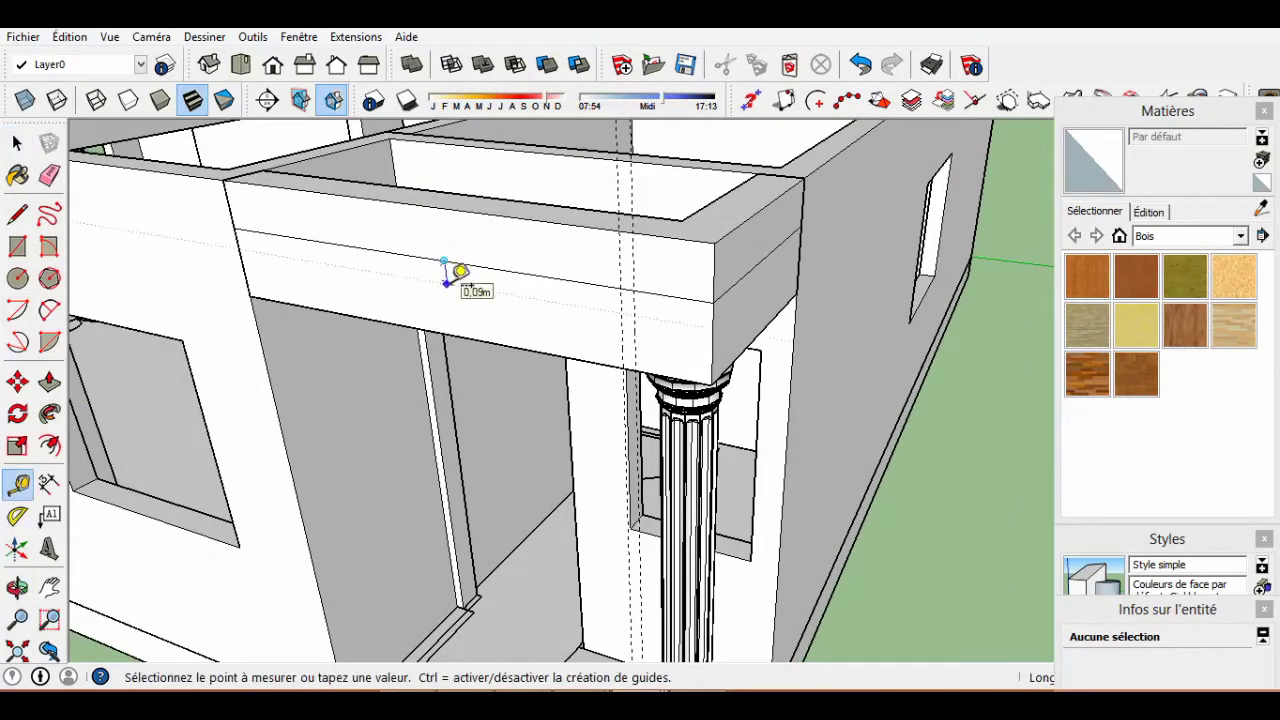
pyautogui.scroll(-2, 460, 255)
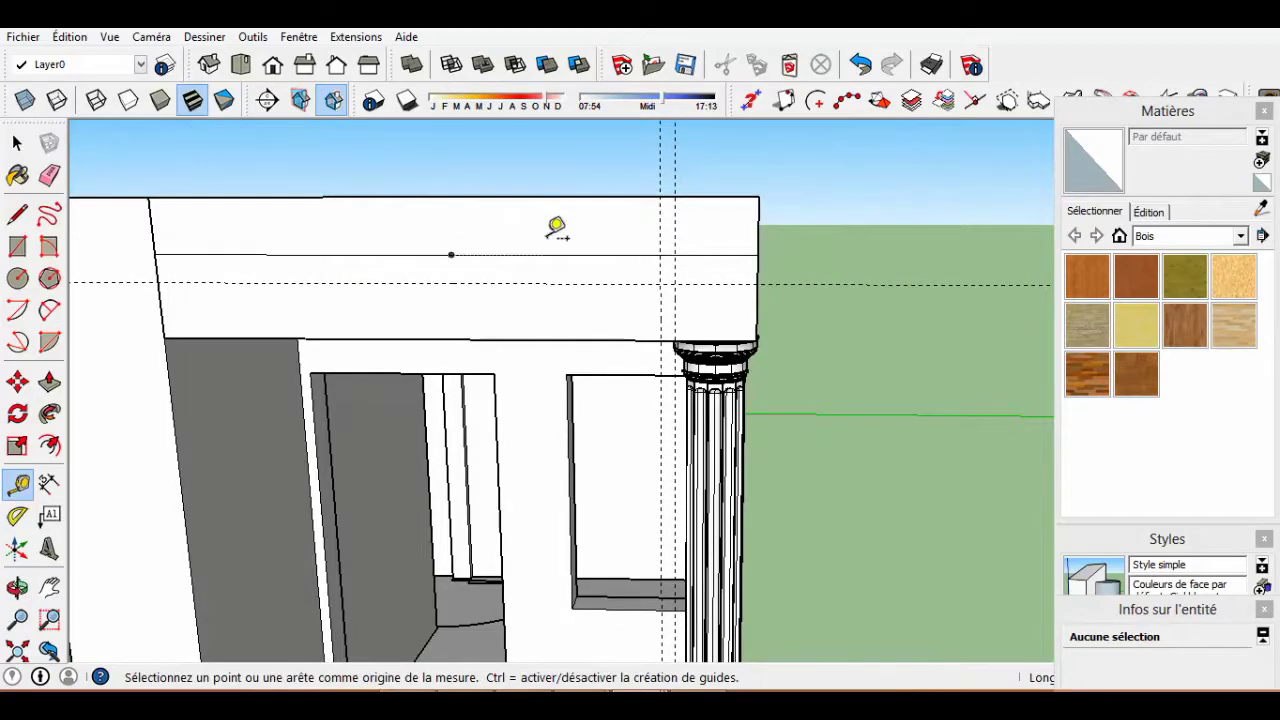
pyautogui.scroll(-2, 477, 317)
pyautogui.scroll(-5, 300, 280)
pyautogui.moveTo(260, 266); pyautogui.dragTo(400, 290, button='middle')
pyautogui.scroll(5, 549, 292)
pyautogui.scroll(3, 549, 292)
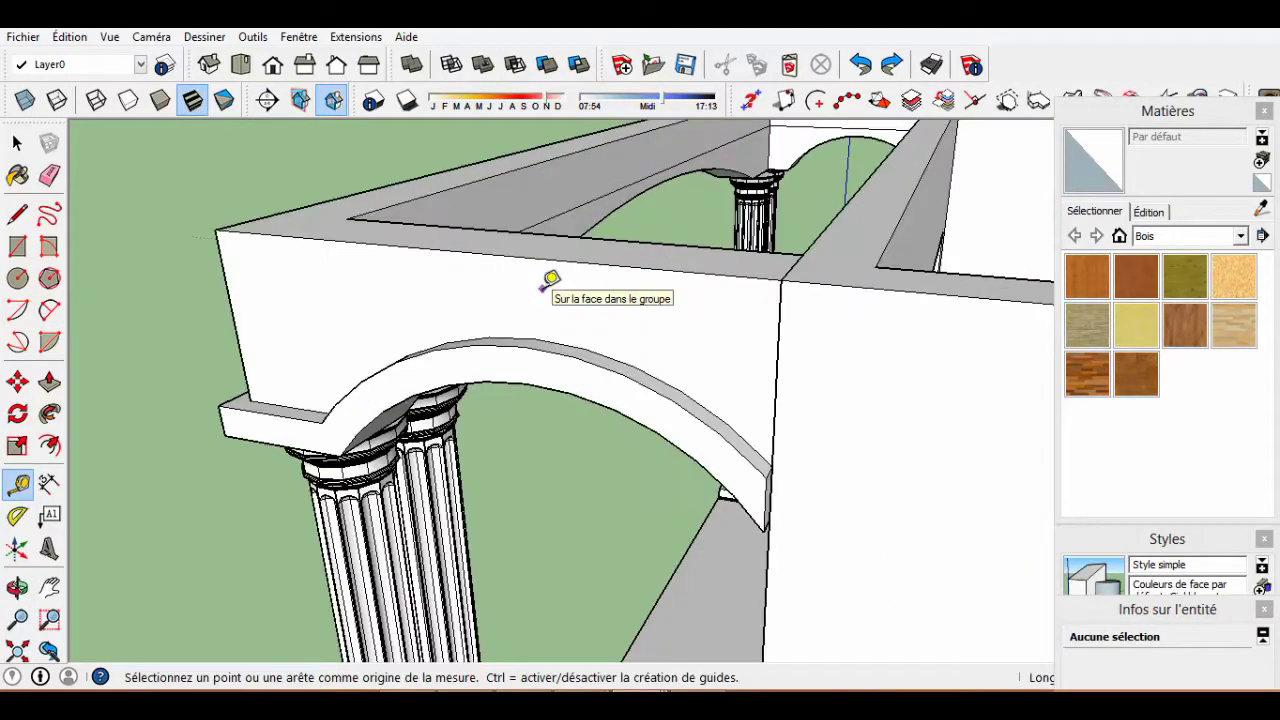
pyautogui.click(510, 338)
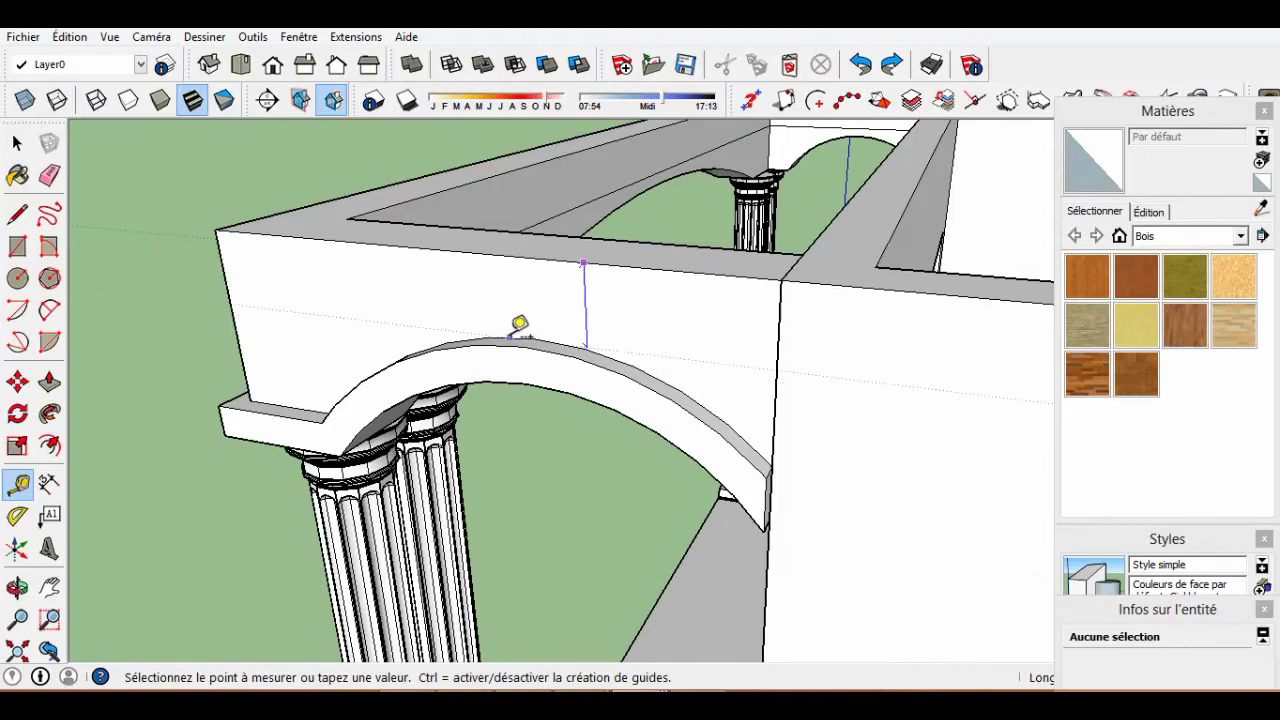
pyautogui.press('f')
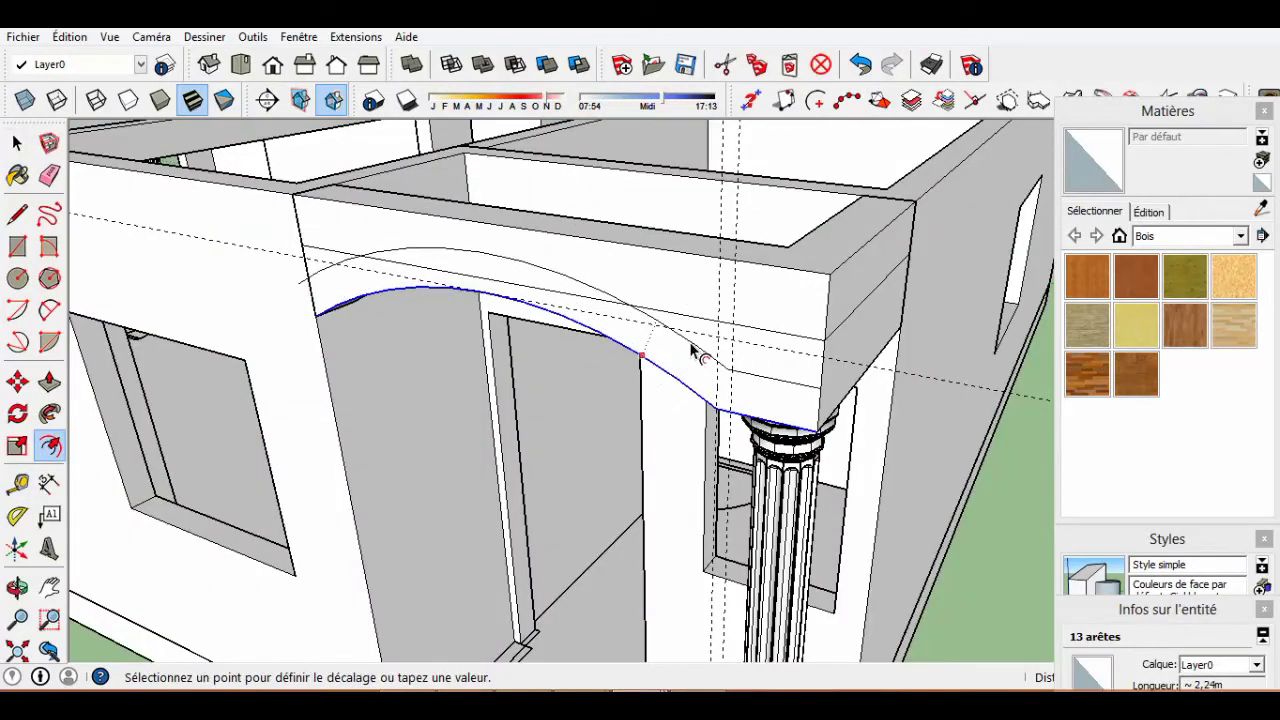
pyautogui.press('space')
pyautogui.scroll(2, 408, 266)
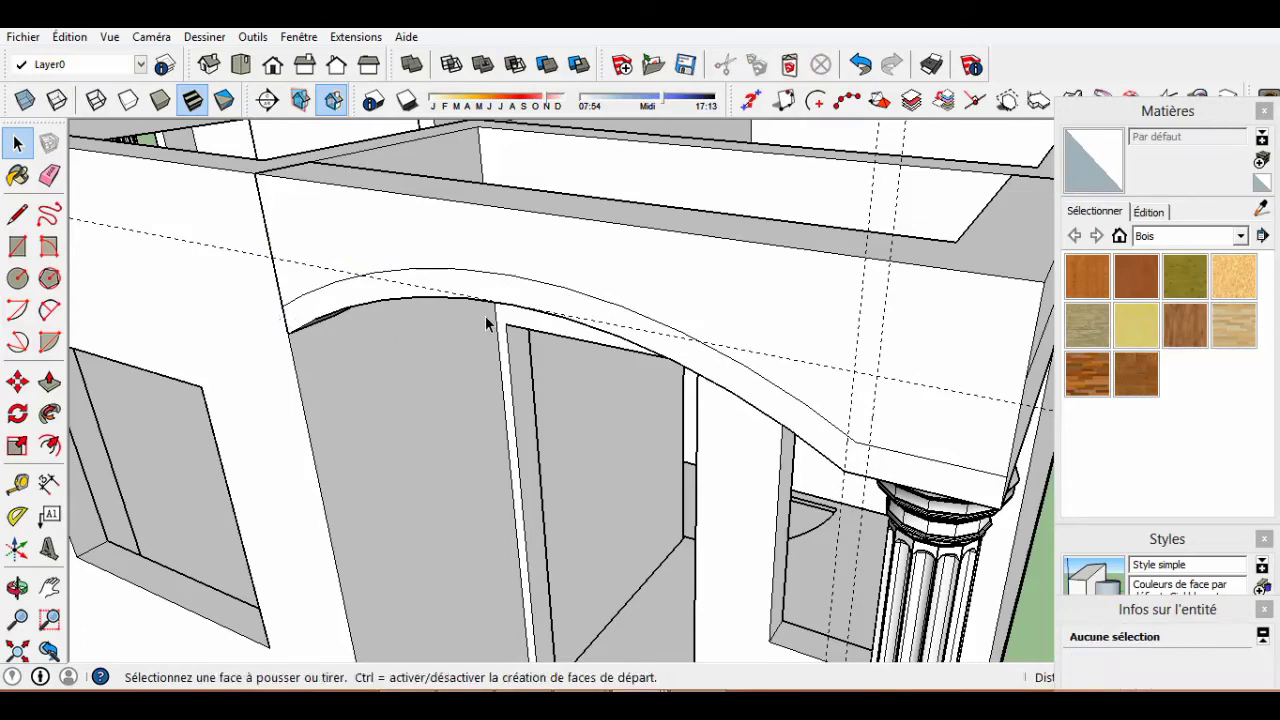
pyautogui.scroll(2, 557, 301)
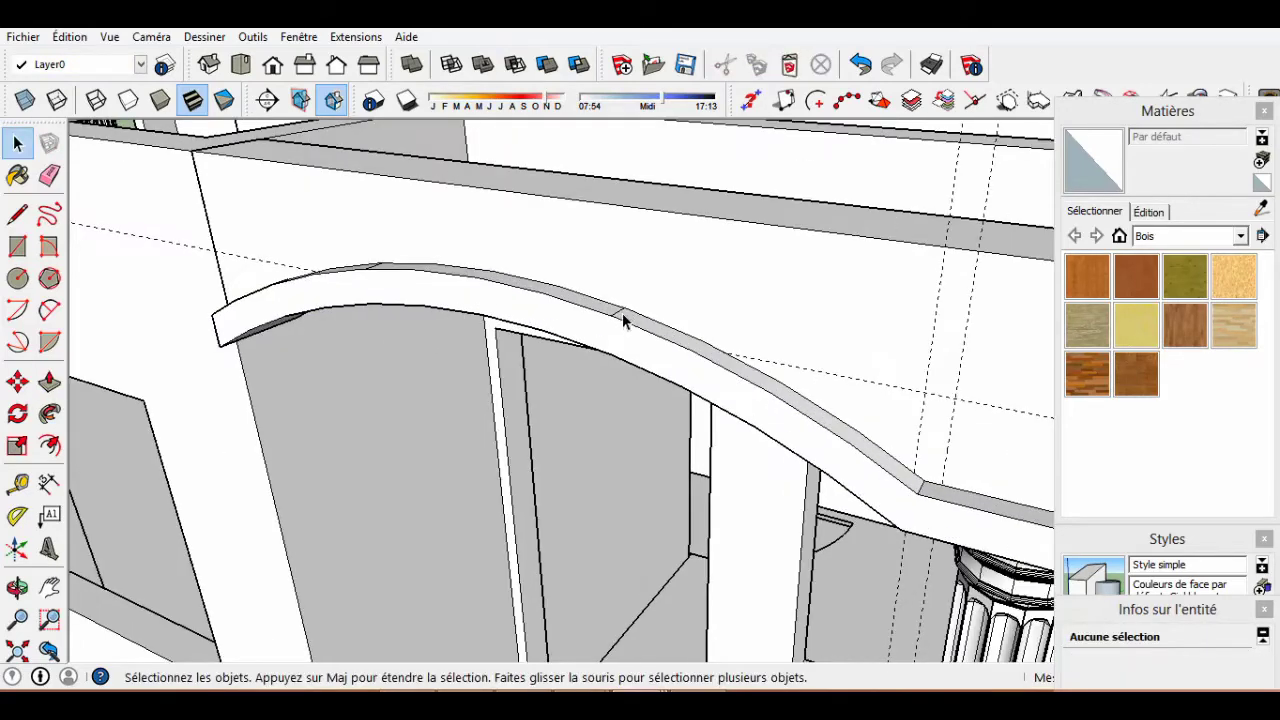
pyautogui.scroll(-3, 608, 342)
pyautogui.scroll(3, 453, 379)
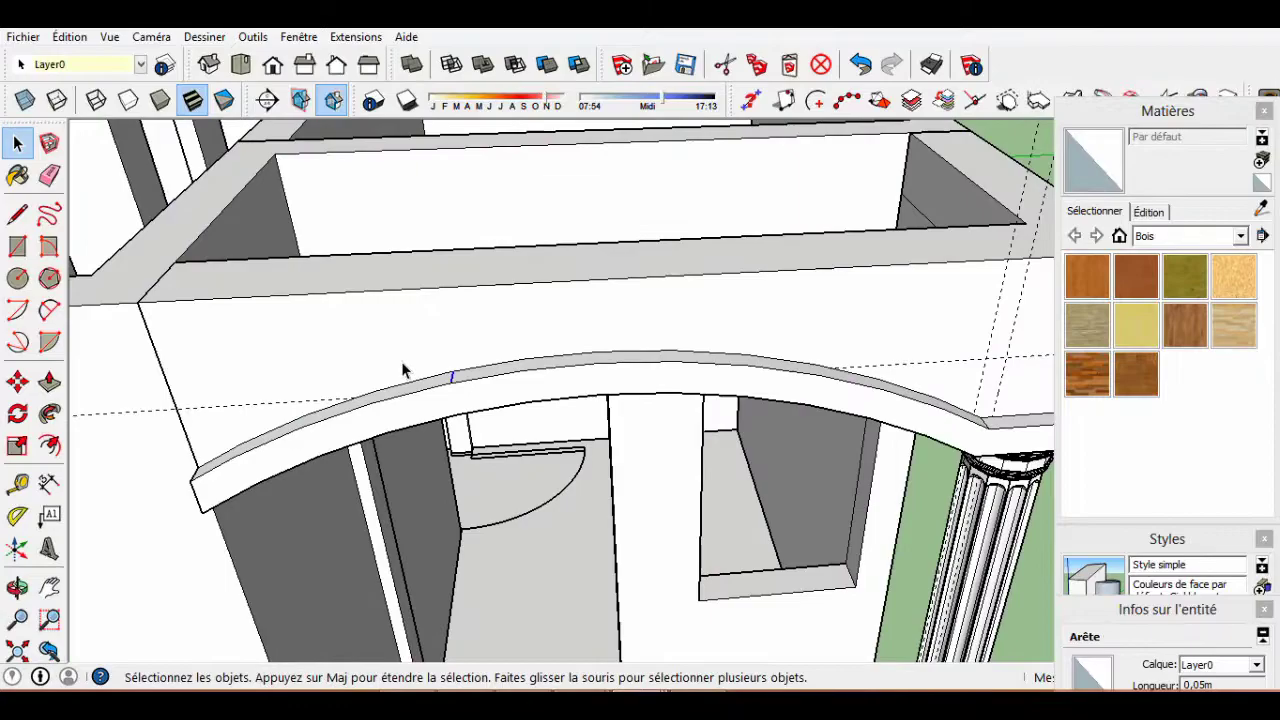
pyautogui.scroll(-3, 491, 409)
pyautogui.moveTo(423, 389); pyautogui.dragTo(437, 389, button='middle')
pyautogui.scroll(3, 609, 394)
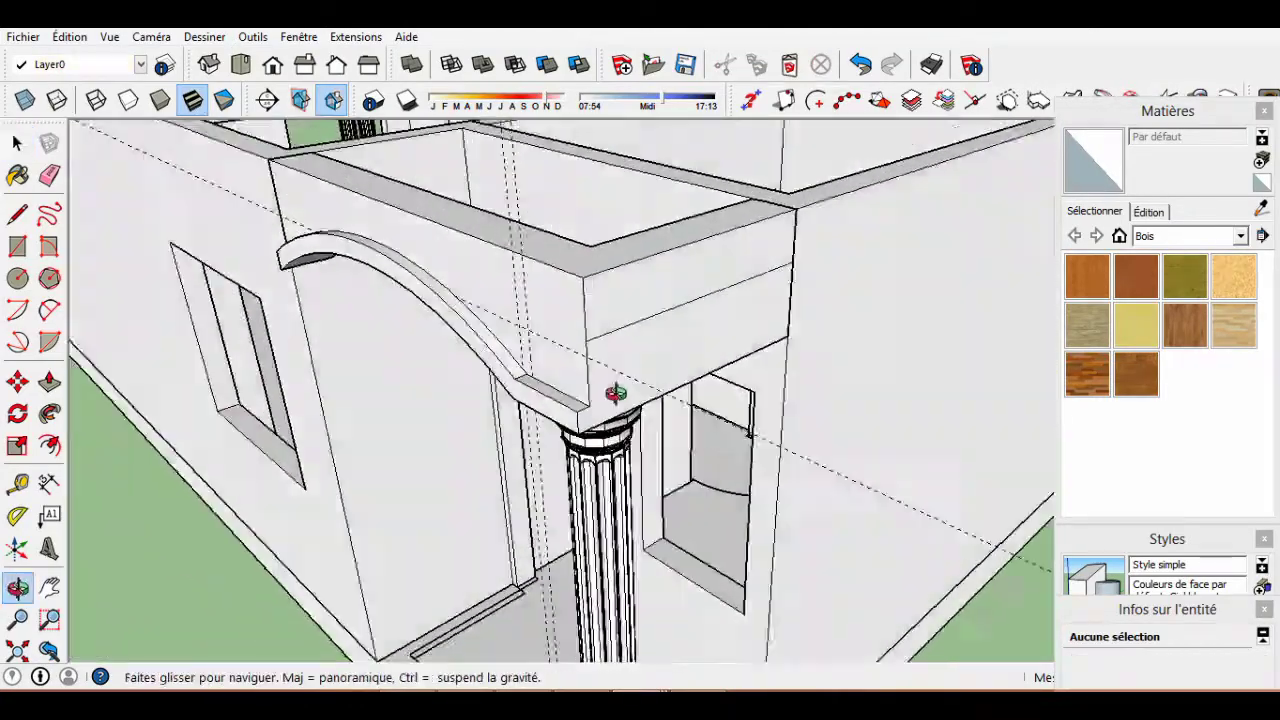
pyautogui.scroll(2, 692, 361)
# Undo the last change and draw an arc across the porch beam face from its corner edge.
pyautogui.moveTo(692, 361)
pyautogui.mouseDown(button='middle')
pyautogui.moveTo(663, 380)
pyautogui.moveTo(517, 386)
pyautogui.mouseUp(button='middle')
pyautogui.scroll(2, 600, 382)
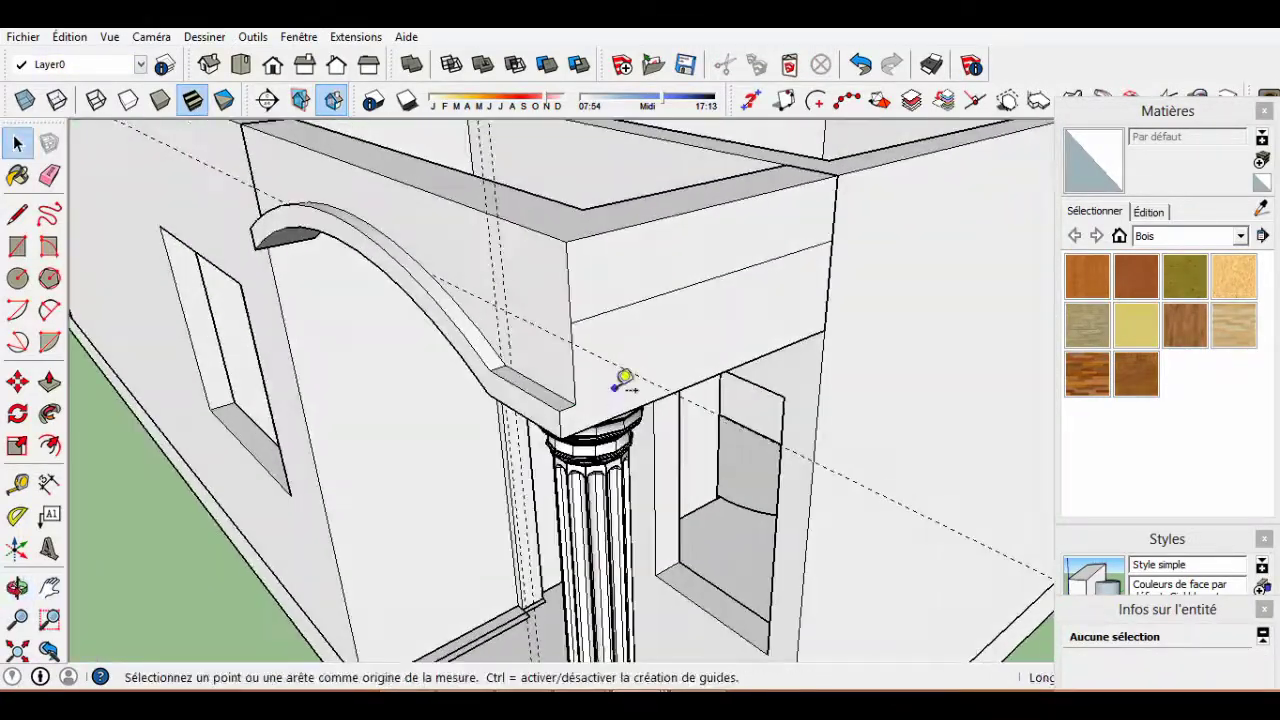
pyautogui.hotkey('ctrl', 'z')
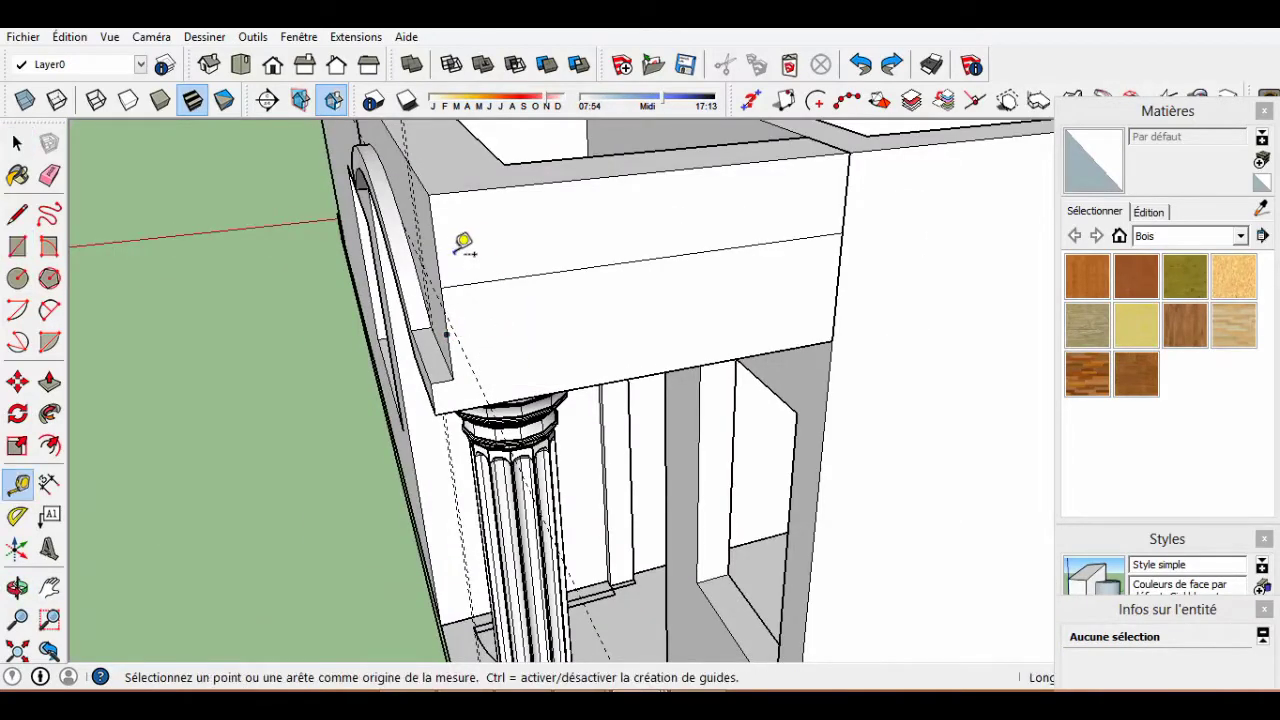
pyautogui.click(463, 243)
pyautogui.scroll(-2, 463, 243)
pyautogui.scroll(-2, 500, 245)
pyautogui.scroll(3, 535, 268)
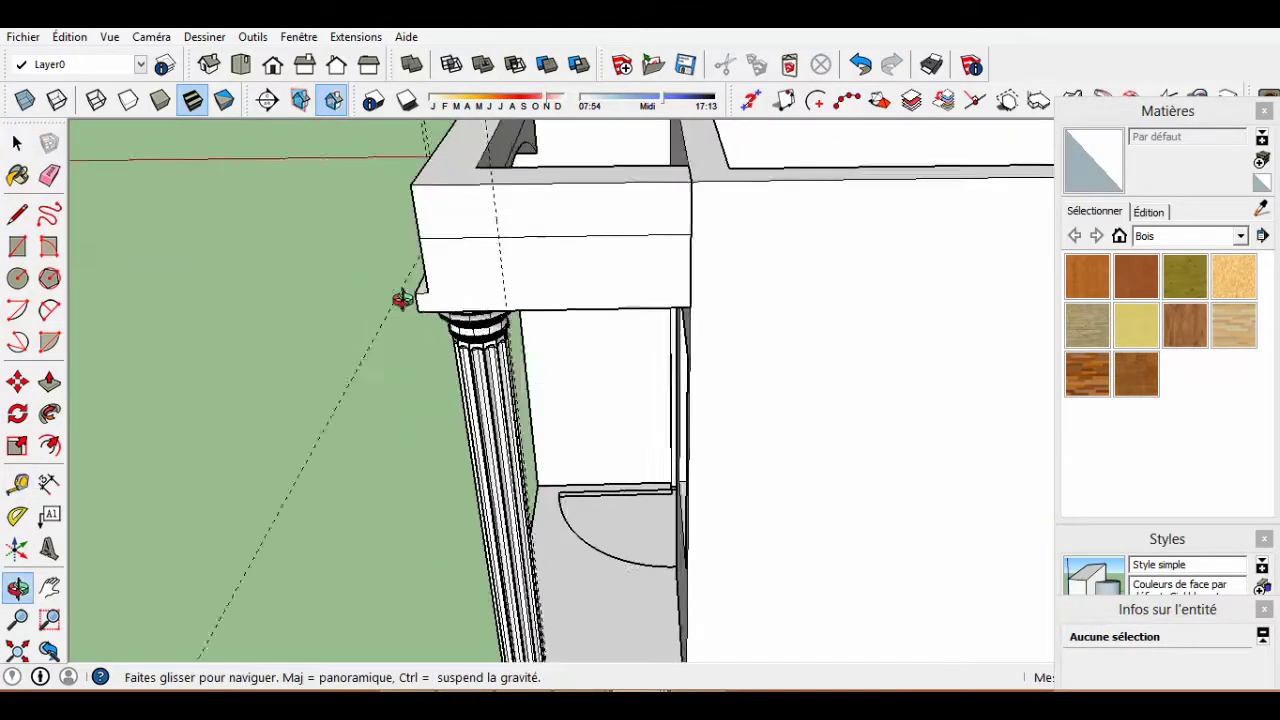
pyautogui.scroll(1, 507, 256)
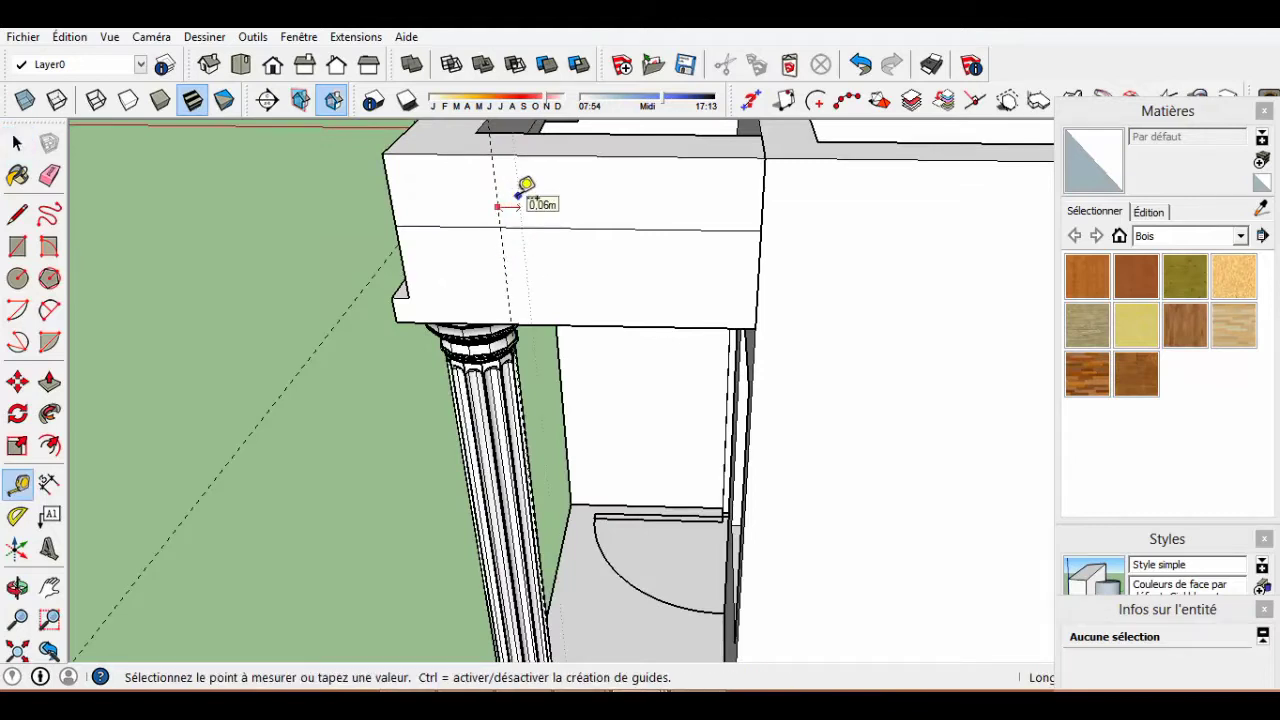
pyautogui.moveTo(572, 254); pyautogui.dragTo(643, 285, button='middle')
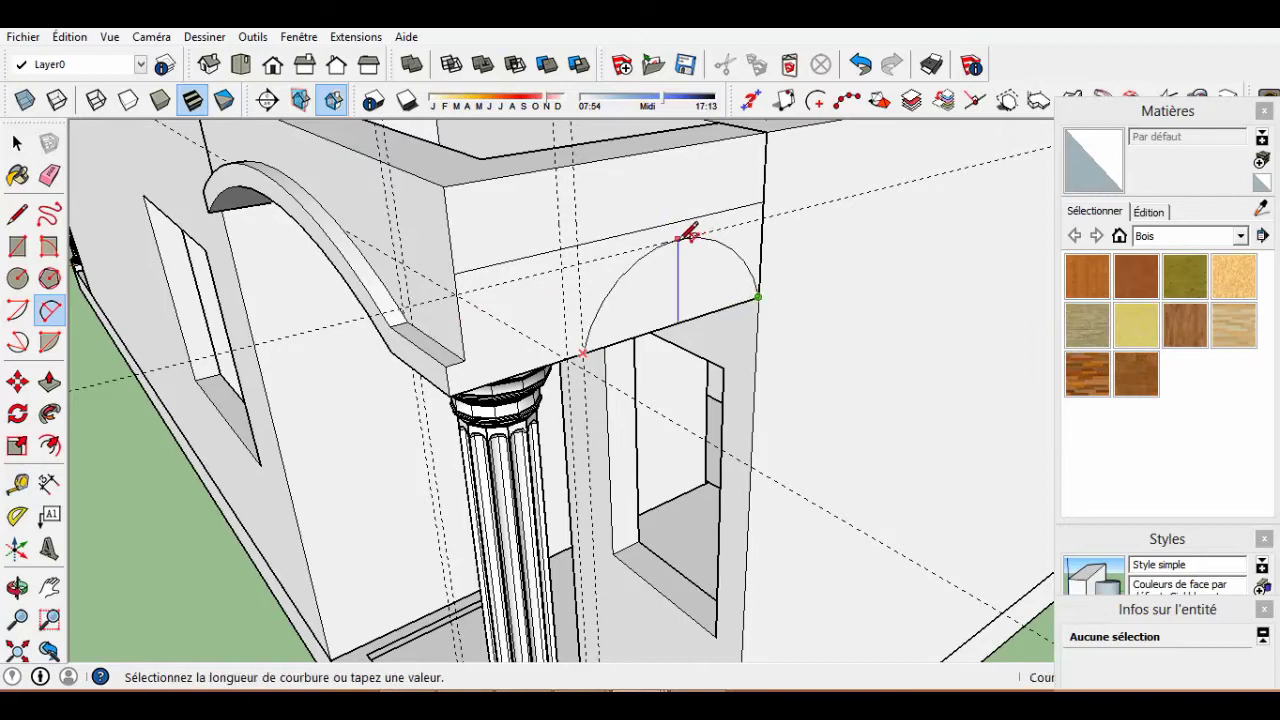
pyautogui.click(690, 235)
# Orbit around the arched beam, capital and whole building to inspect the trimmed arches.
pyautogui.press('space')
pyautogui.moveTo(690, 235); pyautogui.dragTo(615, 286, button='middle')
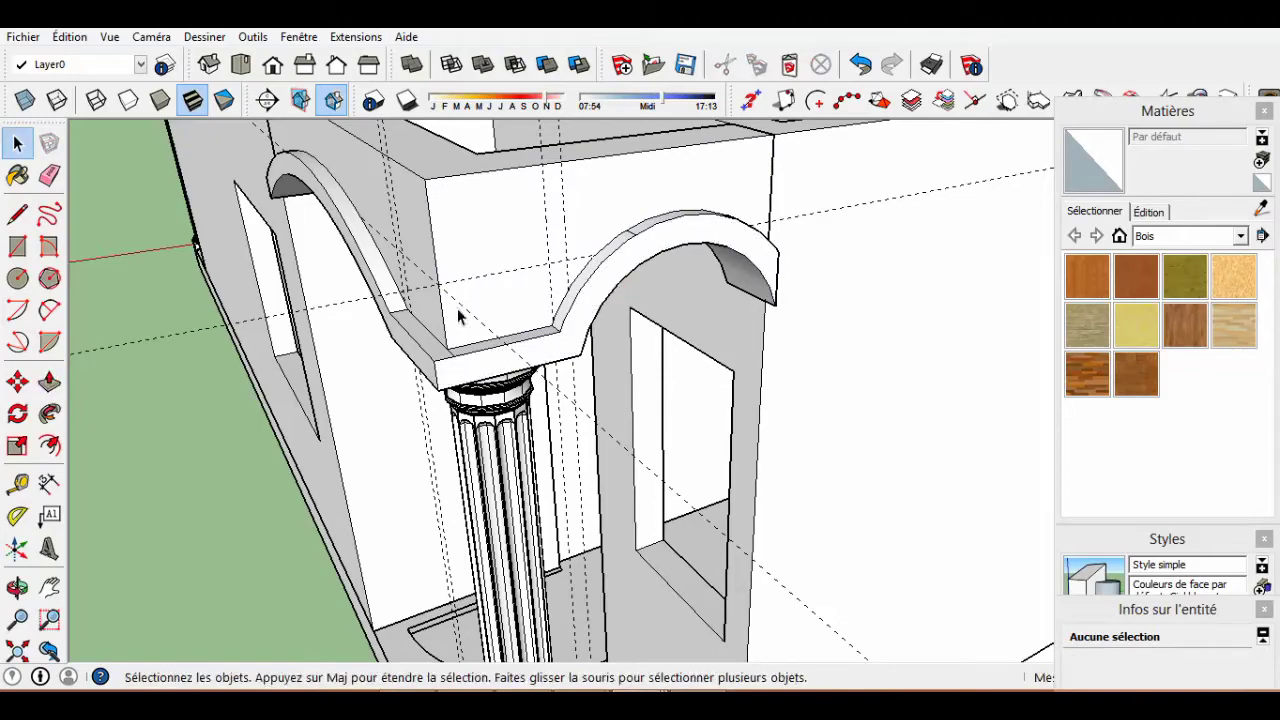
pyautogui.moveTo(457, 308); pyautogui.dragTo(619, 216, button='middle')
pyautogui.moveTo(762, 283)
pyautogui.mouseDown(button='middle')
pyautogui.moveTo(829, 320)
pyautogui.moveTo(829, 234)
pyautogui.moveTo(771, 337)
pyautogui.moveTo(440, 421)
pyautogui.moveTo(300, 300)
pyautogui.mouseUp(button='middle')
pyautogui.click(69, 36)
pyautogui.press('Escape')
pyautogui.moveTo(600, 380)
pyautogui.mouseDown(button='middle')
pyautogui.moveTo(677, 356)
pyautogui.moveTo(731, 297)
pyautogui.mouseUp(button='middle')
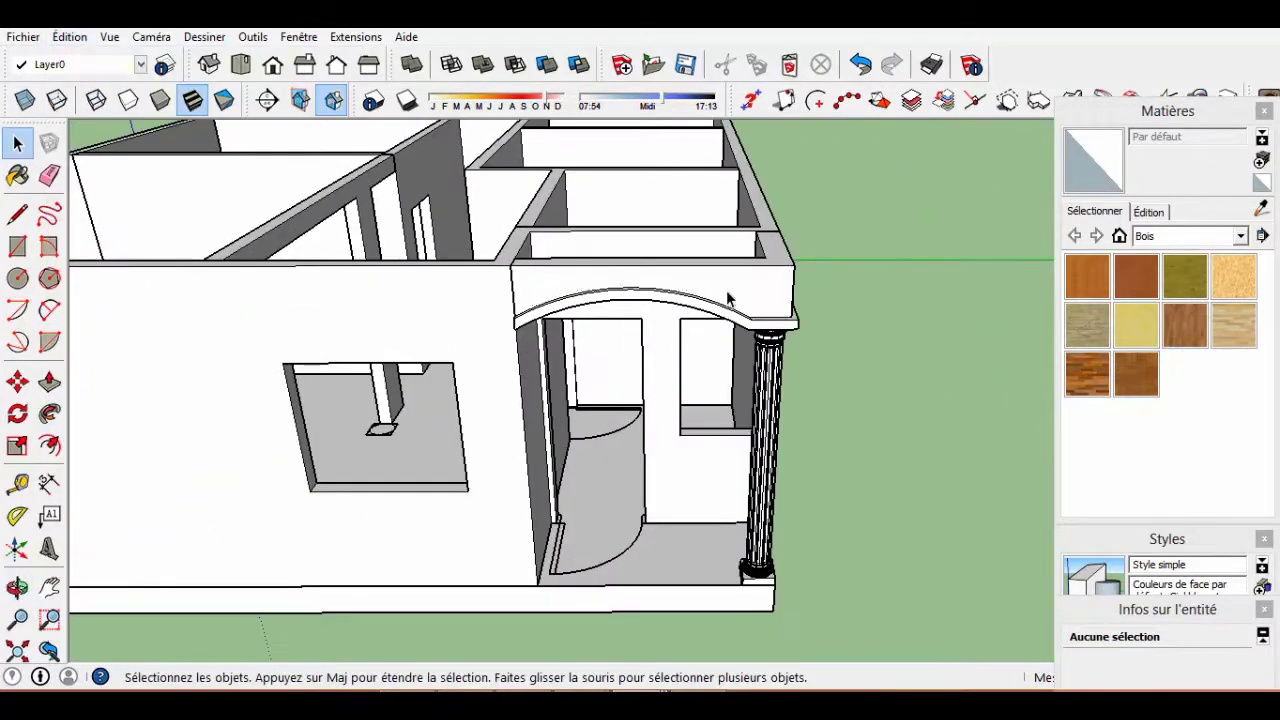
# Draw a flat rectangle spanning the tops of the house walls.
pyautogui.rightClick(728, 292)
pyautogui.moveTo(871, 480)
pyautogui.mouseDown(button='middle')
pyautogui.moveTo(735, 355)
pyautogui.moveTo(800, 330)
pyautogui.moveTo(837, 363)
pyautogui.moveTo(689, 437)
pyautogui.moveTo(559, 397)
pyautogui.moveTo(600, 350)
pyautogui.moveTo(523, 243)
pyautogui.mouseUp(button='middle')
pyautogui.press('r')
pyautogui.click(291, 264)
pyautogui.moveTo(329, 322); pyautogui.dragTo(714, 191, button='middle')
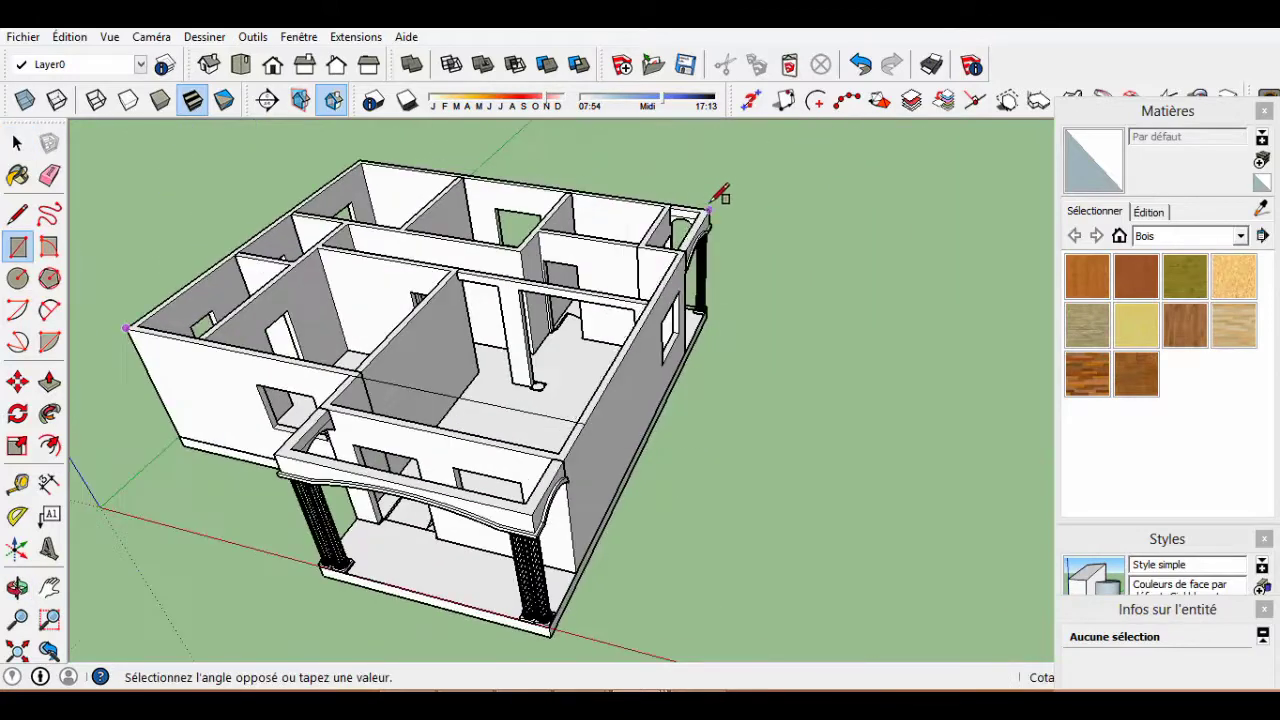
pyautogui.click(710, 212)
# Offset the rectangle for the roof overhang and Push/Pull it up into a roof slab.
pyautogui.press('f')
pyautogui.moveTo(540, 425); pyautogui.dragTo(757, 400, button='middle')
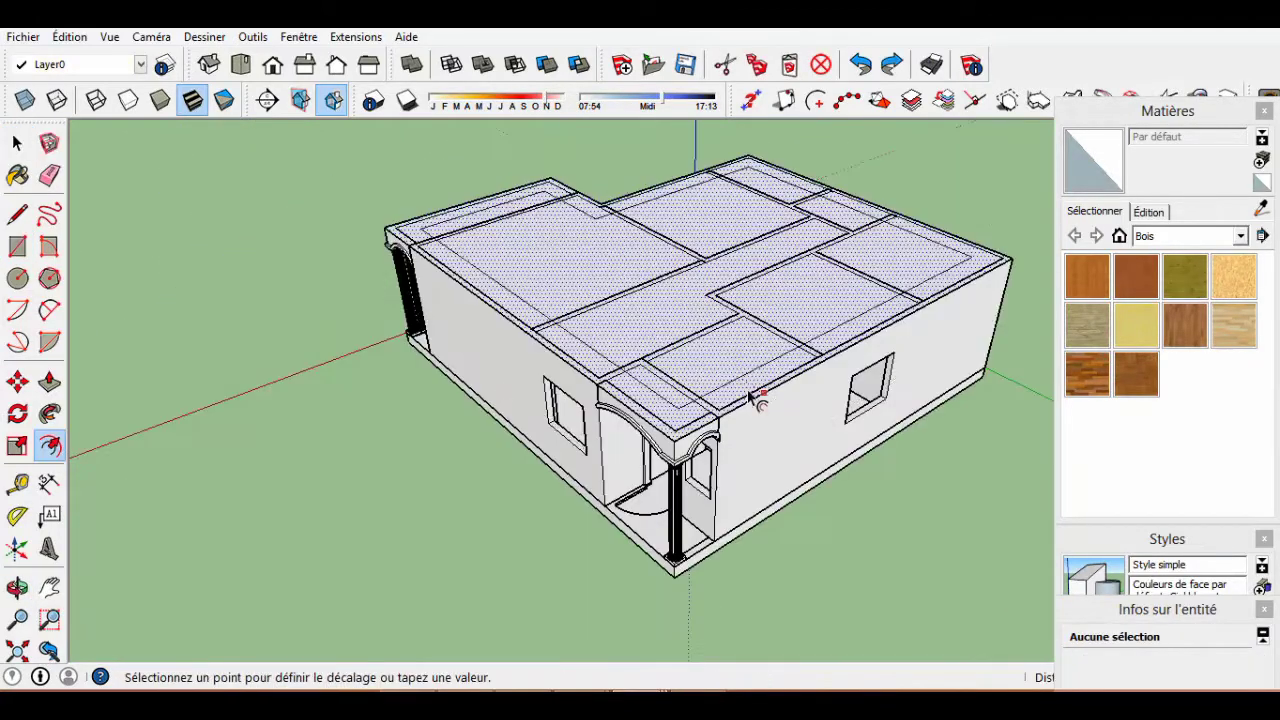
pyautogui.click(774, 452)
pyautogui.press('space')
pyautogui.press('p')
pyautogui.click(751, 371)
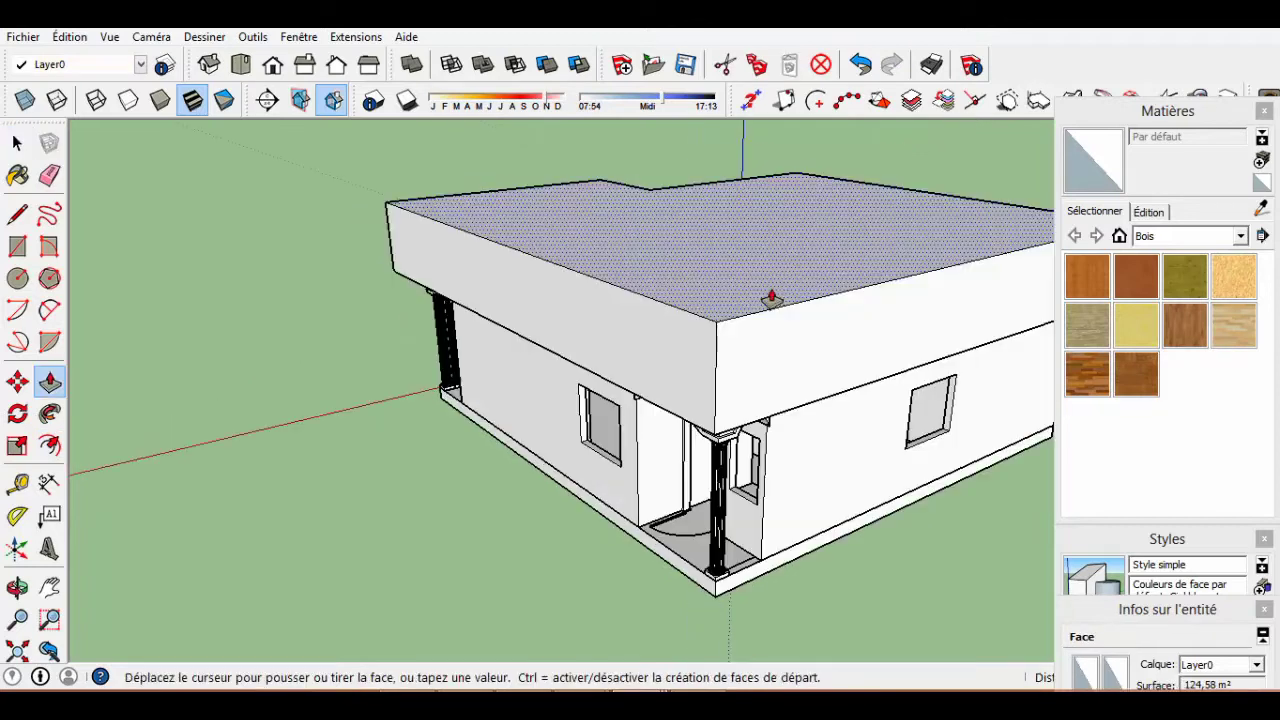
pyautogui.click(771, 298)
pyautogui.press('l')
pyautogui.moveTo(766, 294); pyautogui.dragTo(660, 430, button='middle')
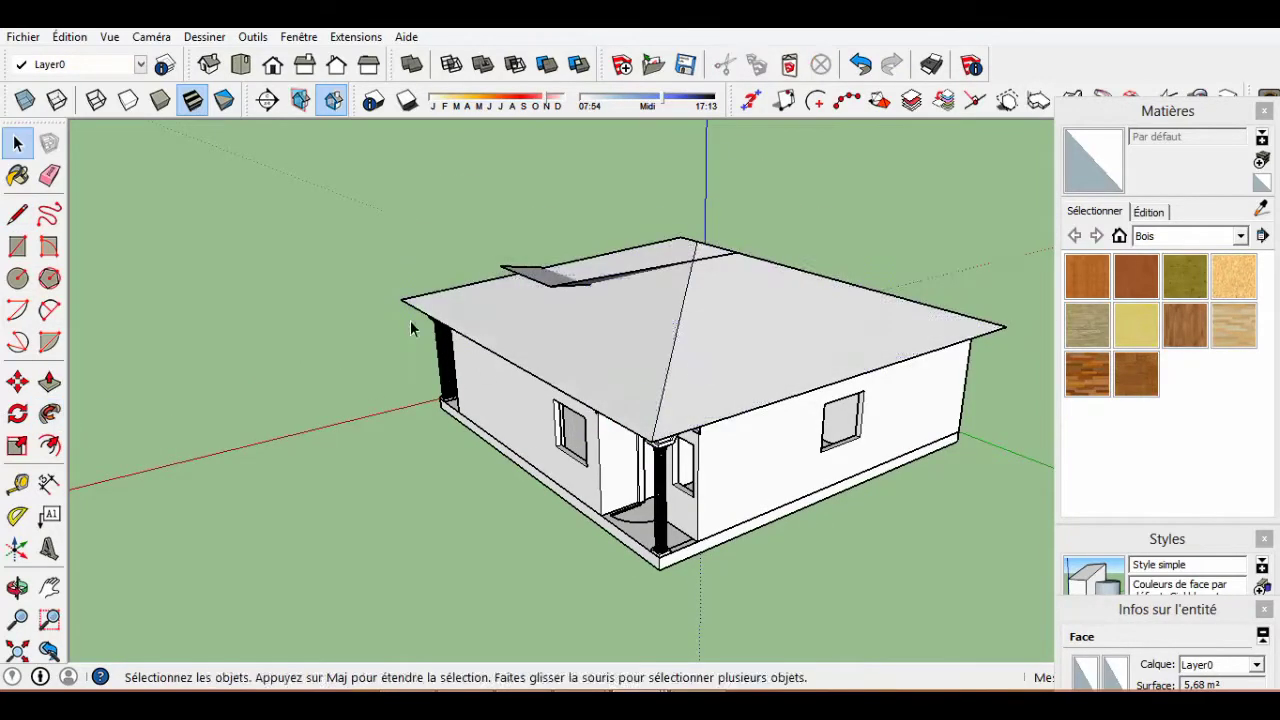
pyautogui.moveTo(409, 323)
pyautogui.mouseDown(button='middle')
pyautogui.moveTo(737, 349)
pyautogui.moveTo(771, 300)
pyautogui.moveTo(830, 310)
pyautogui.moveTo(694, 383)
pyautogui.mouseUp(button='middle')
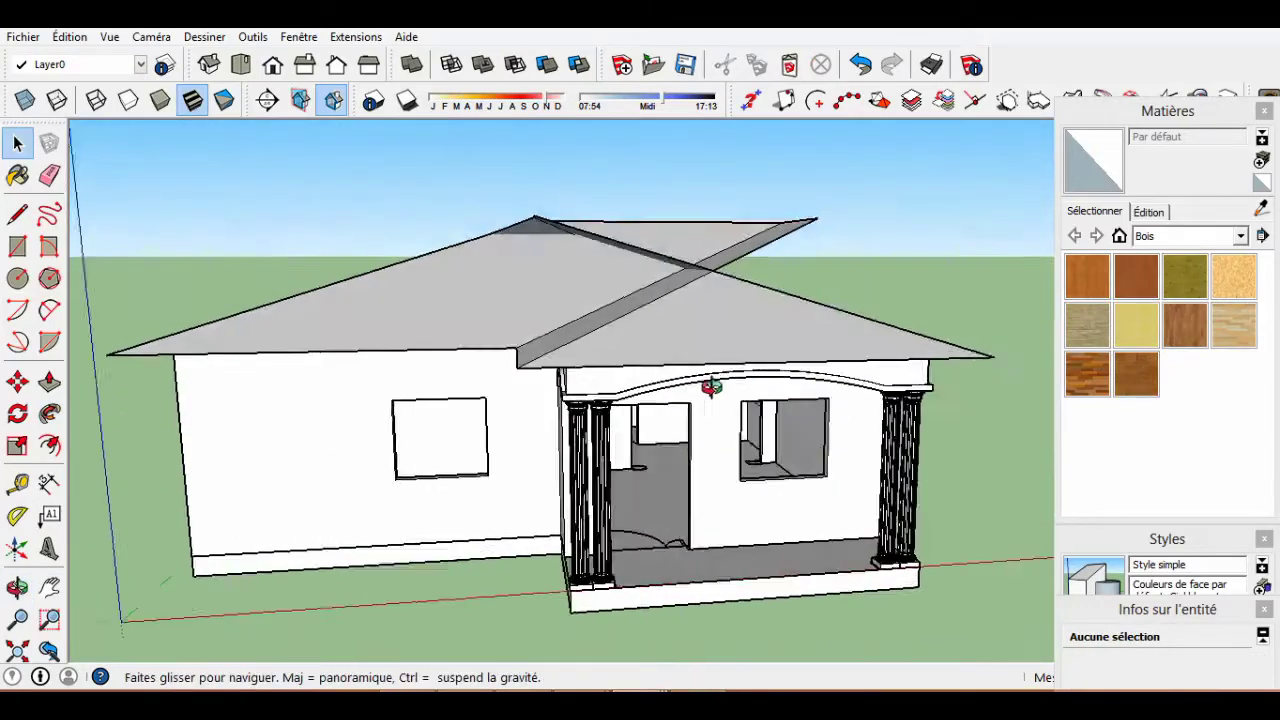
# Select the whole roof and intersect its faces with the model.
pyautogui.press('space')
pyautogui.tripleClick(651, 334)
pyautogui.rightClick(651, 330)
pyautogui.click(978, 512)
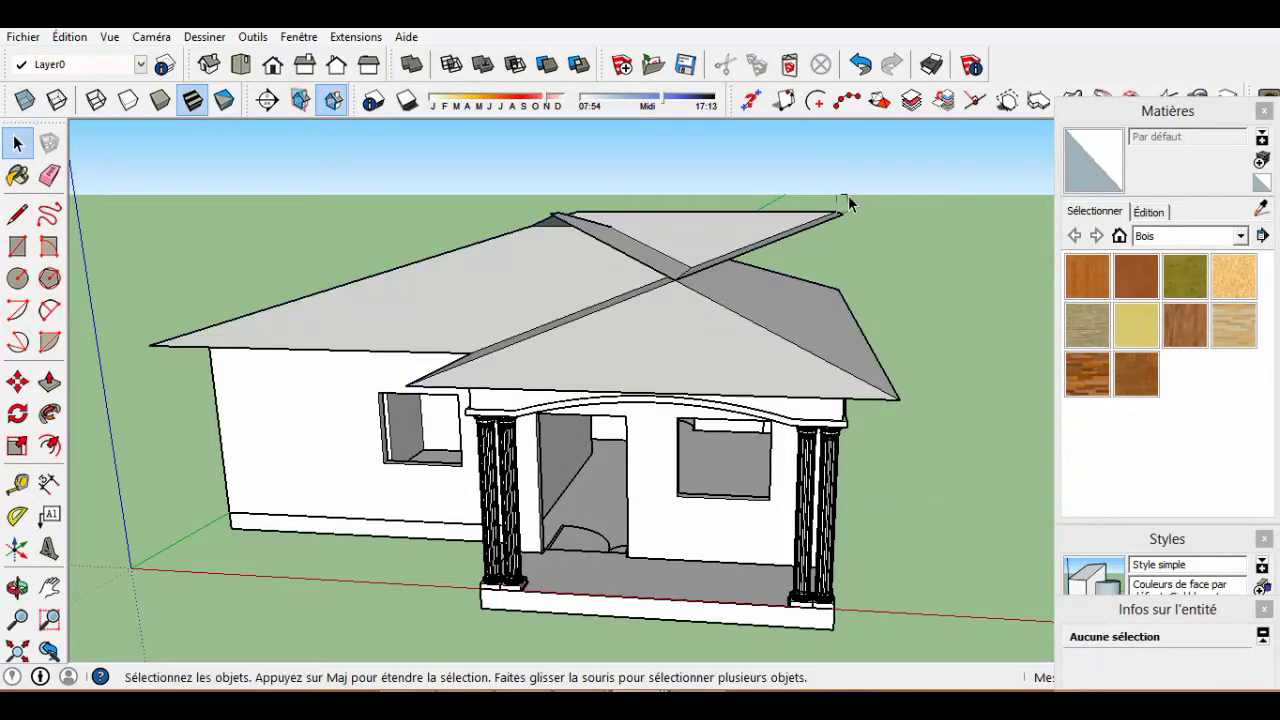
pyautogui.moveTo(848, 197); pyautogui.dragTo(609, 277, button='middle')
pyautogui.scroll(3, 528, 229)
pyautogui.scroll(2, 480, 213)
pyautogui.scroll(-4, 481, 212)
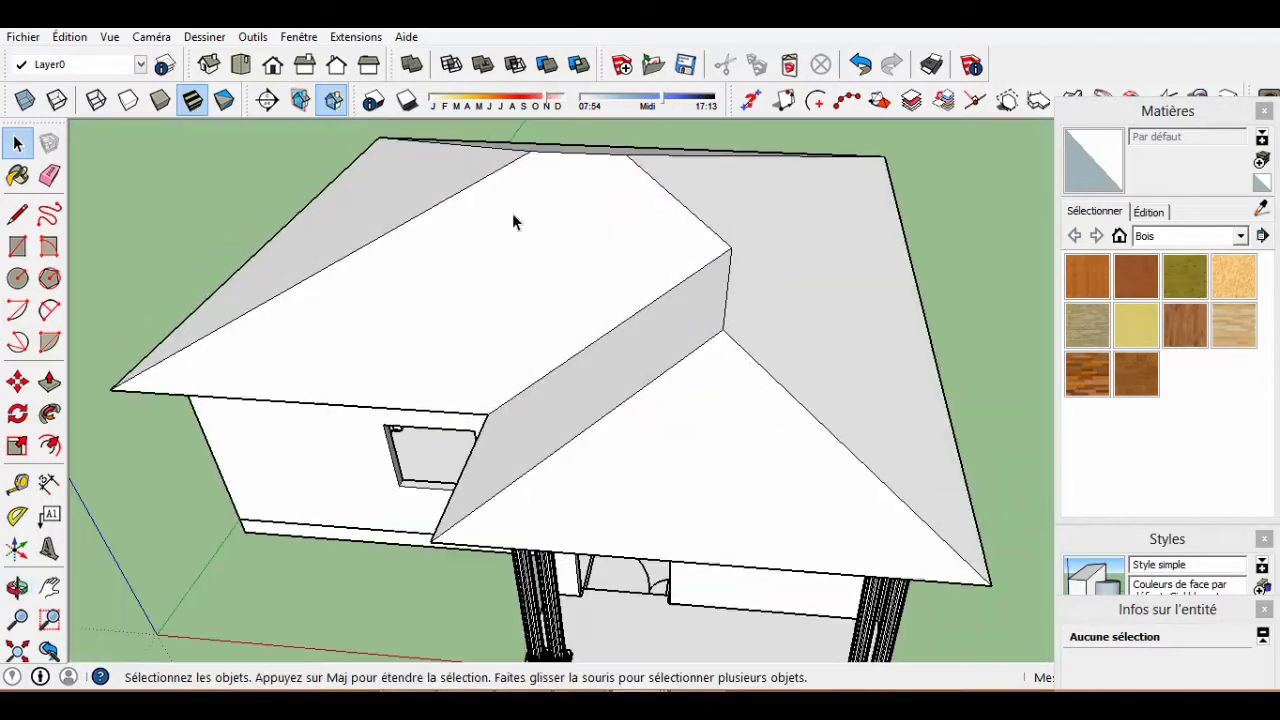
pyautogui.moveTo(514, 220); pyautogui.dragTo(677, 211, button='middle')
pyautogui.scroll(2, 669, 297)
pyautogui.moveTo(669, 297)
pyautogui.mouseDown(button='middle')
pyautogui.moveTo(715, 313)
pyautogui.moveTo(666, 309)
pyautogui.moveTo(580, 331)
pyautogui.moveTo(591, 320)
pyautogui.moveTo(557, 307)
pyautogui.moveTo(638, 220)
pyautogui.moveTo(878, 338)
pyautogui.mouseUp(button='middle')
# Rework the roof, intersect its faces again and set a straight front view.
pyautogui.press('p')
pyautogui.press('space')
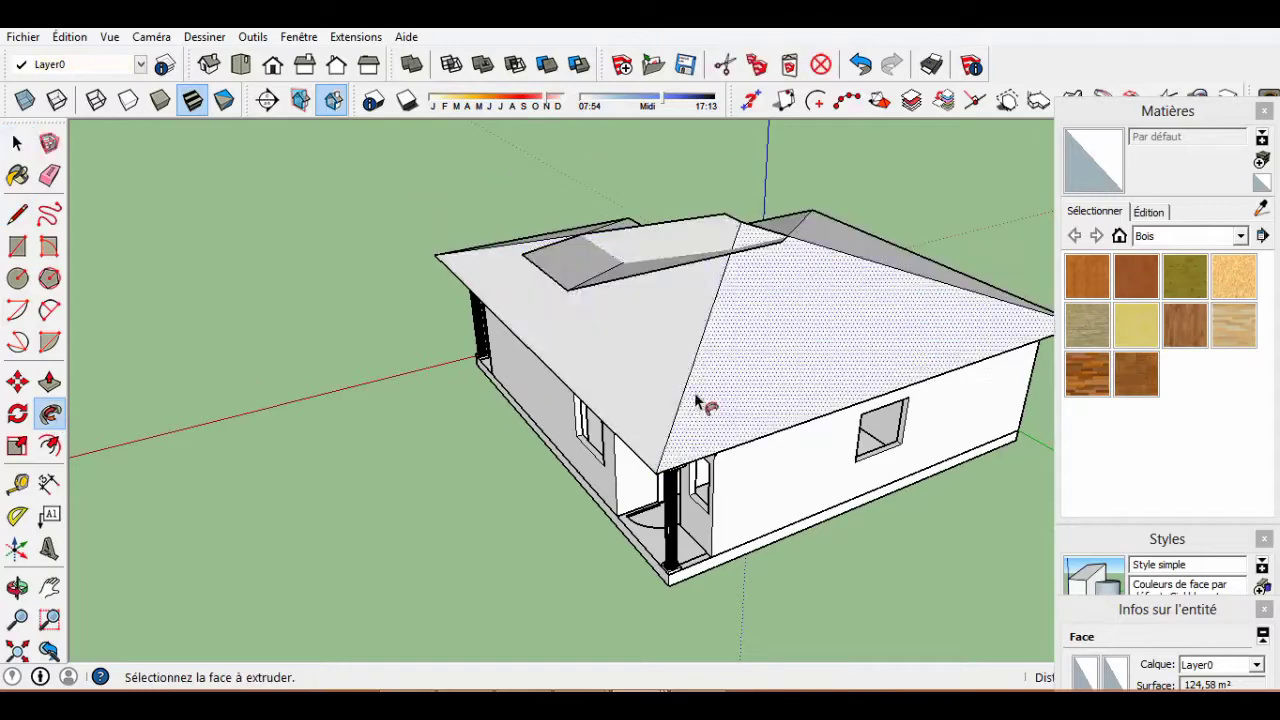
pyautogui.moveTo(700, 400); pyautogui.dragTo(846, 286, button='middle')
pyautogui.rightClick(595, 318)
pyautogui.click(879, 493)
pyautogui.moveTo(879, 493)
pyautogui.mouseDown(button='middle')
pyautogui.moveTo(729, 237)
pyautogui.moveTo(832, 200)
pyautogui.mouseUp(button='middle')
pyautogui.click(630, 220)
pyautogui.moveTo(606, 229)
pyautogui.mouseDown(button='middle')
pyautogui.moveTo(543, 262)
pyautogui.moveTo(577, 294)
pyautogui.moveTo(648, 312)
pyautogui.moveTo(748, 289)
pyautogui.moveTo(787, 338)
pyautogui.mouseUp(button='middle')
pyautogui.rightClick(822, 277)
pyautogui.click(700, 330)
# Pull out the roof fascia and move the roof up above the porch beam.
pyautogui.press('p')
pyautogui.click(872, 285)
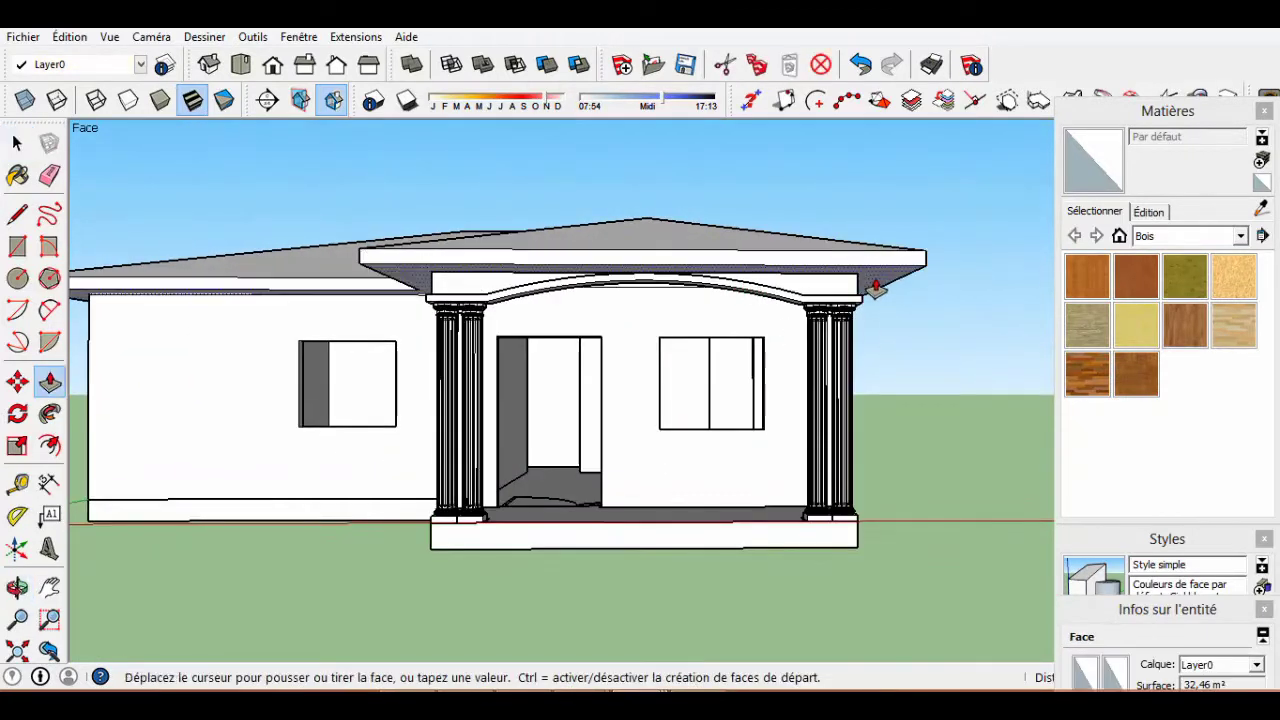
pyautogui.moveTo(875, 287); pyautogui.dragTo(748, 366, button='middle')
pyautogui.press('space')
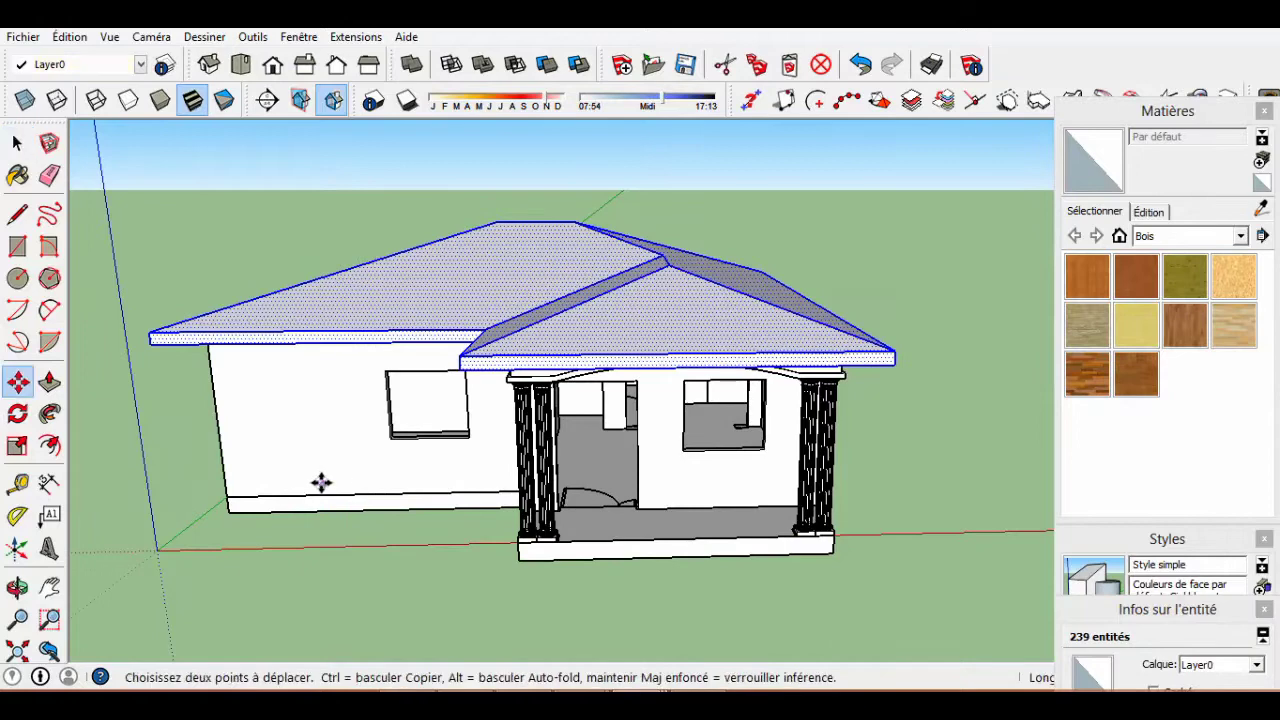
pyautogui.click(321, 483)
pyautogui.click(335, 460)
pyautogui.press('space')
pyautogui.moveTo(749, 443)
pyautogui.mouseDown(button='middle')
pyautogui.moveTo(651, 371)
pyautogui.moveTo(541, 342)
pyautogui.moveTo(557, 312)
pyautogui.mouseUp(button='middle')
pyautogui.press('m')
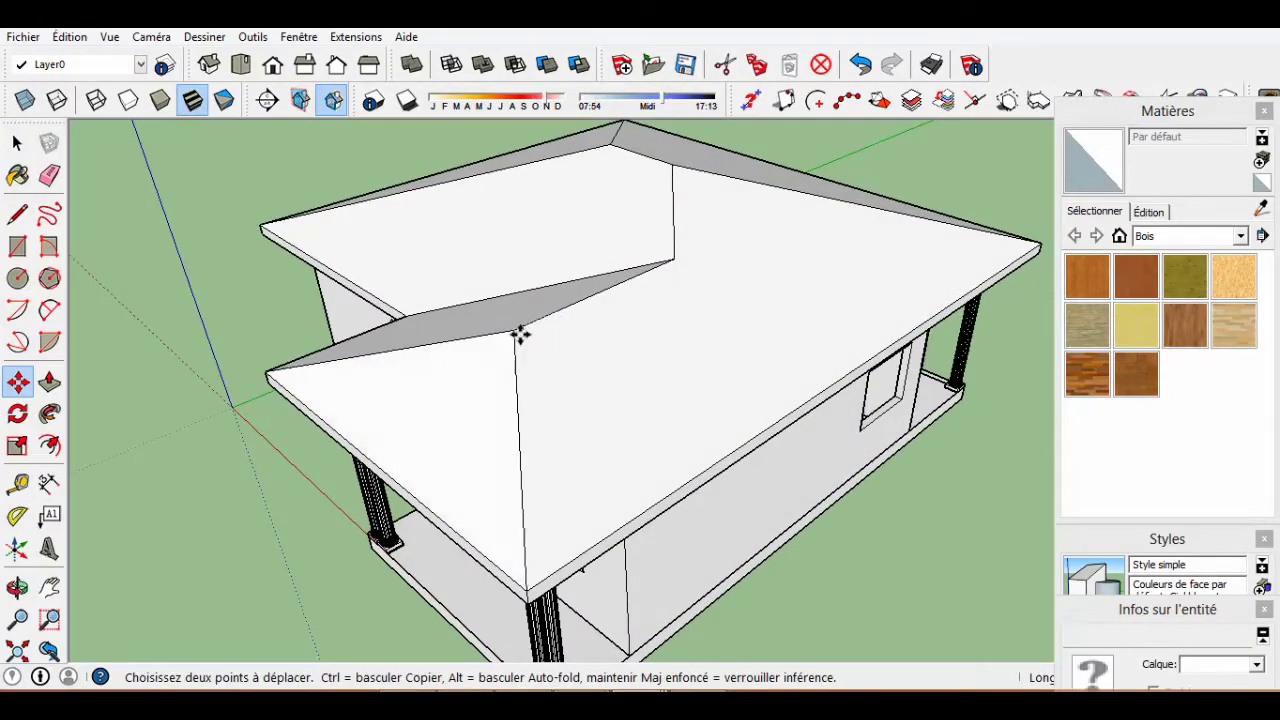
pyautogui.moveTo(537, 566)
pyautogui.mouseDown()
pyautogui.moveTo(794, 394)
pyautogui.moveTo(593, 364)
pyautogui.moveTo(609, 294)
pyautogui.moveTo(706, 280)
pyautogui.moveTo(445, 280)
pyautogui.mouseUp()
pyautogui.moveTo(445, 280)
pyautogui.mouseDown(button='middle')
pyautogui.moveTo(406, 289)
pyautogui.moveTo(409, 229)
pyautogui.moveTo(549, 297)
pyautogui.moveTo(496, 280)
pyautogui.moveTo(558, 258)
pyautogui.mouseUp(button='middle')
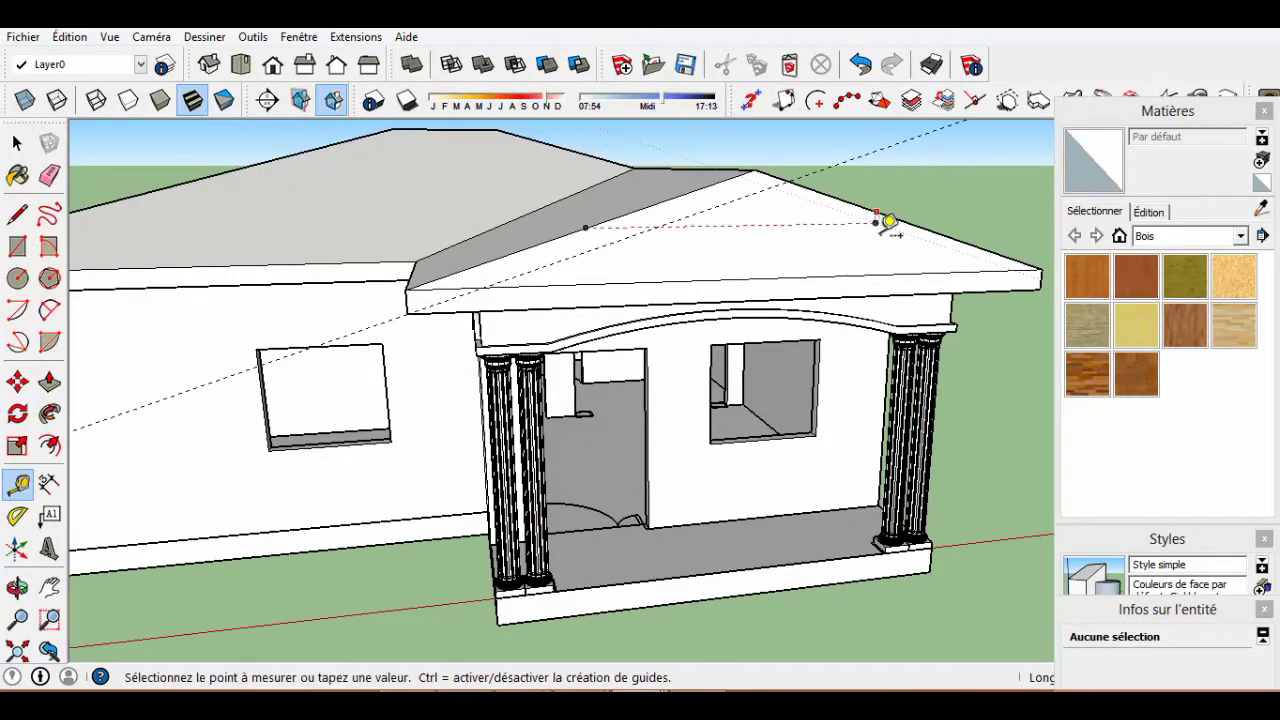
# Draw the pediment triangle lines on the porch gable end.
pyautogui.moveTo(662, 215)
pyautogui.mouseDown()
pyautogui.moveTo(657, 171)
pyautogui.moveTo(486, 263)
pyautogui.moveTo(489, 243)
pyautogui.moveTo(475, 312)
pyautogui.moveTo(410, 305)
pyautogui.mouseUp()
pyautogui.press('l')
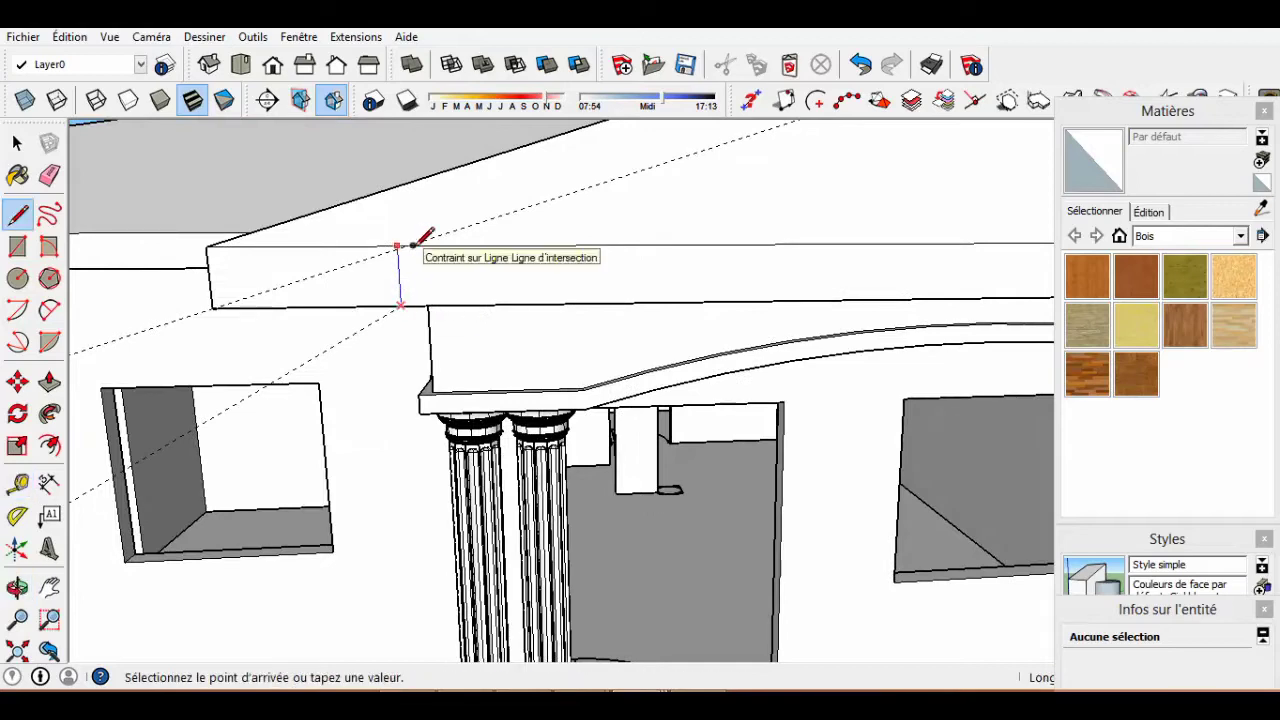
pyautogui.moveTo(416, 244); pyautogui.dragTo(503, 266, button='middle')
pyautogui.scroll(-3, 537, 229)
pyautogui.scroll(1, 434, 320)
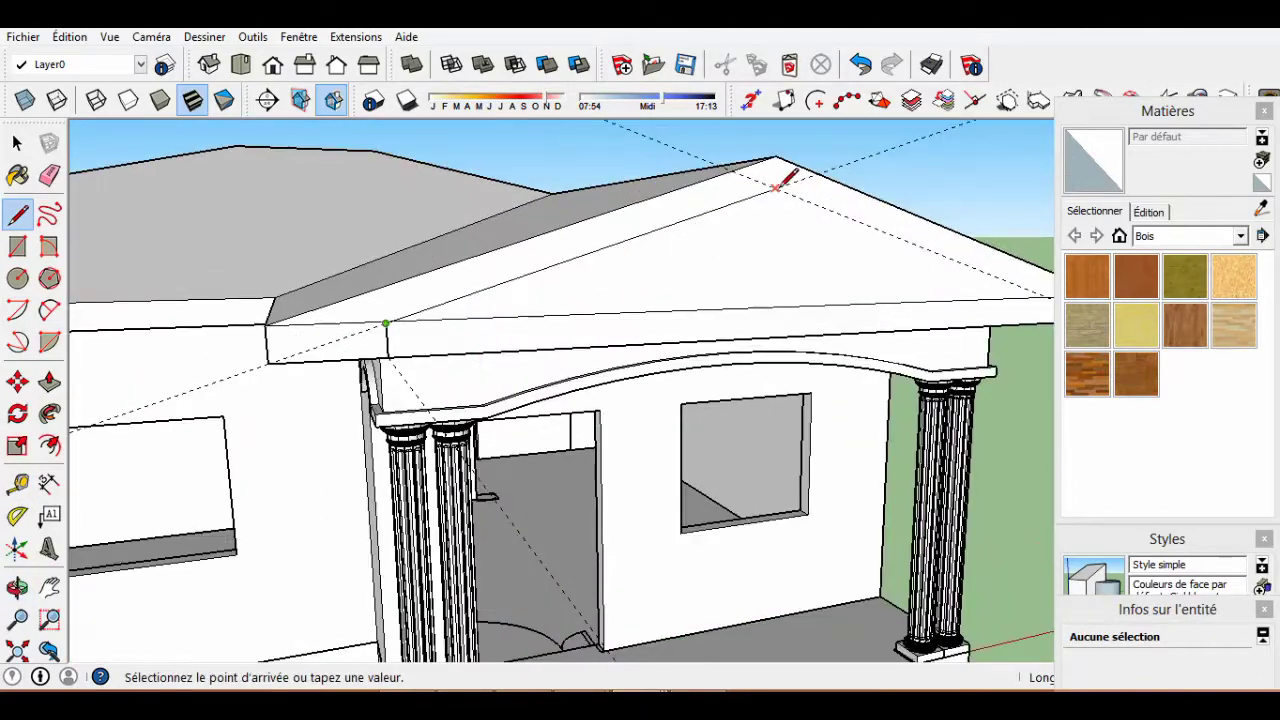
pyautogui.scroll(3, 379, 322)
pyautogui.press('space')
pyautogui.scroll(-3, 494, 321)
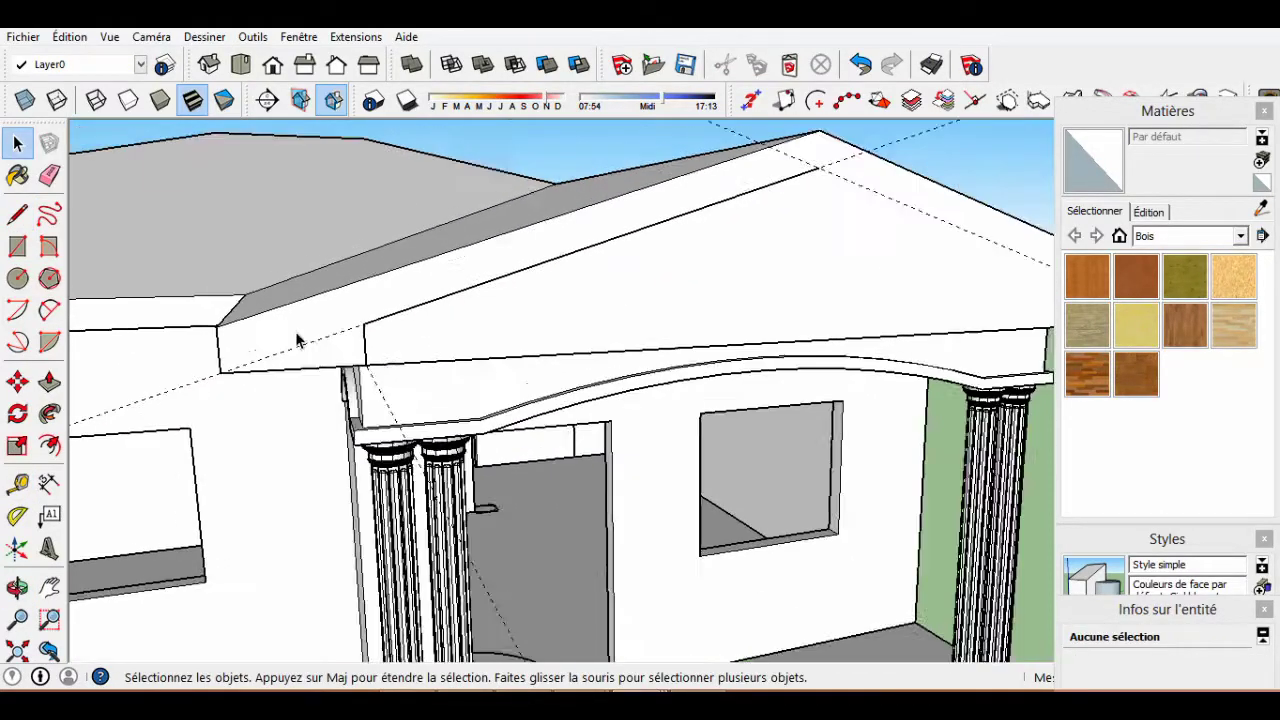
pyautogui.scroll(-3, 494, 321)
pyautogui.scroll(5, 811, 286)
# Add guides at the right cornice and Push/Pull the pediment to form the projecting cornice.
pyautogui.press('t')
pyautogui.moveTo(811, 286); pyautogui.dragTo(776, 403, button='middle')
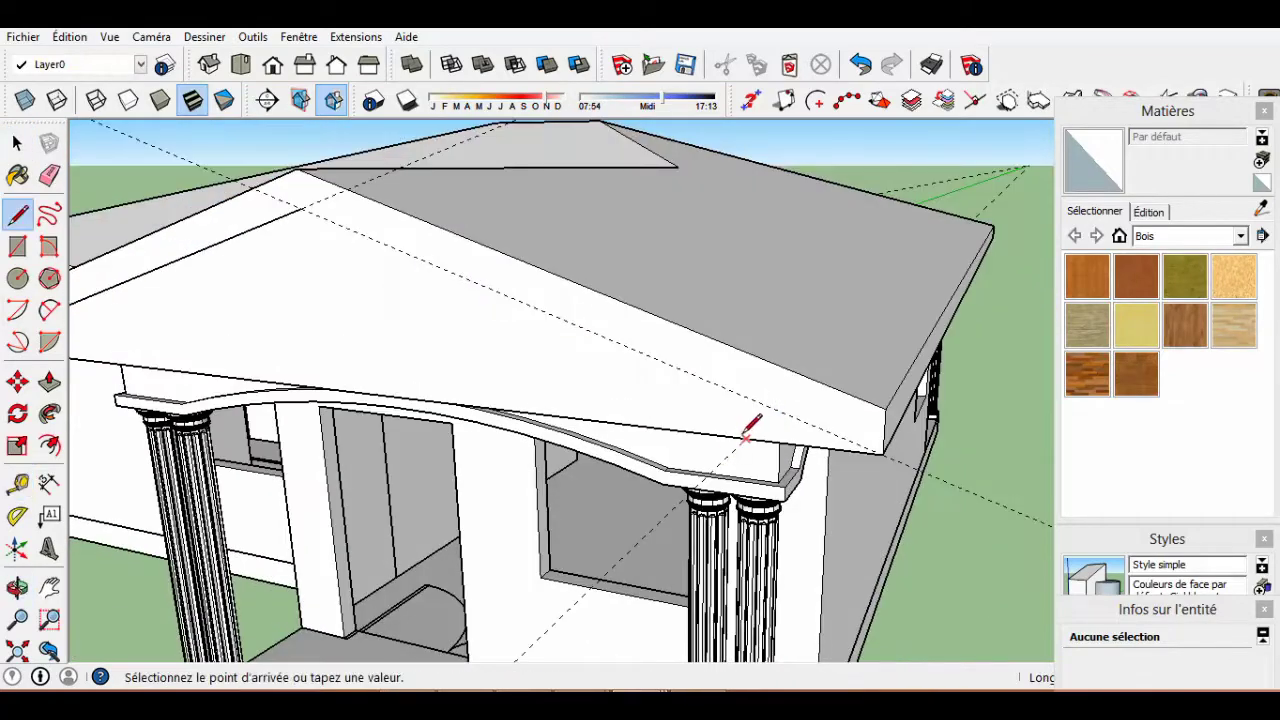
pyautogui.press('space')
pyautogui.scroll(-3, 400, 300)
pyautogui.moveTo(614, 209); pyautogui.dragTo(711, 340, button='middle')
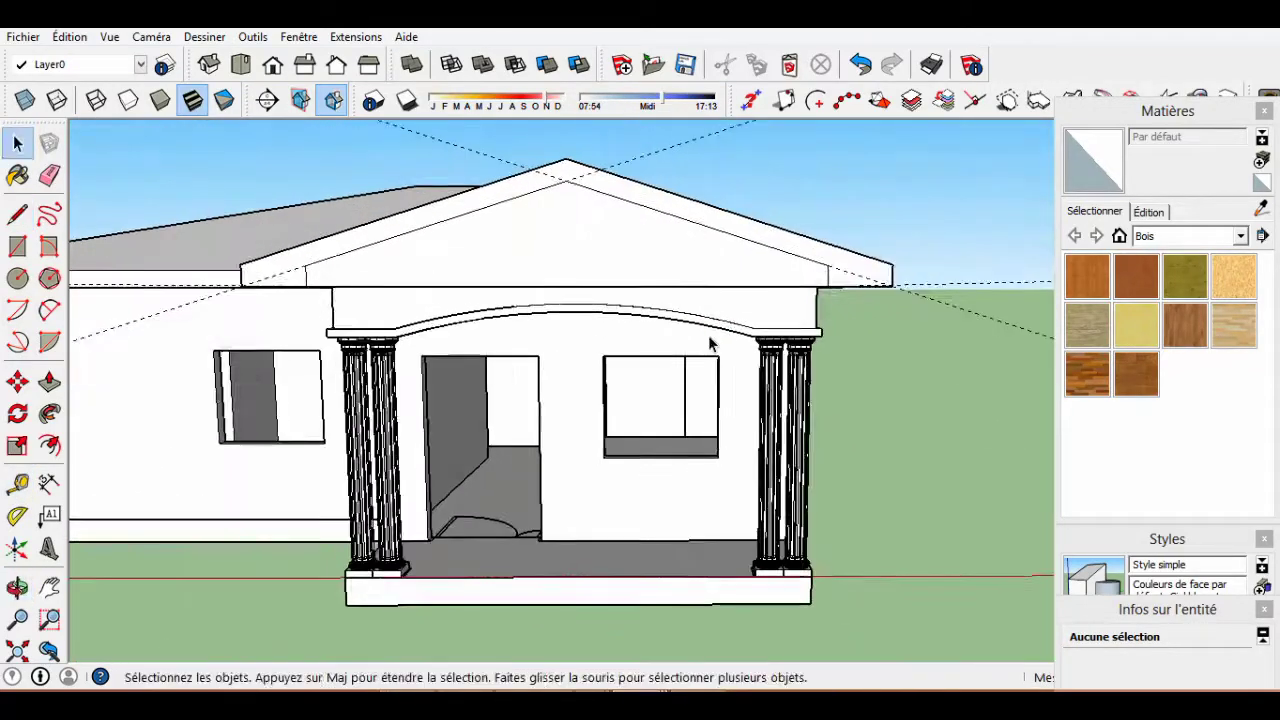
pyautogui.press('p')
pyautogui.moveTo(766, 297)
pyautogui.mouseDown(button='middle')
pyautogui.moveTo(656, 298)
pyautogui.moveTo(736, 265)
pyautogui.mouseUp(button='middle')
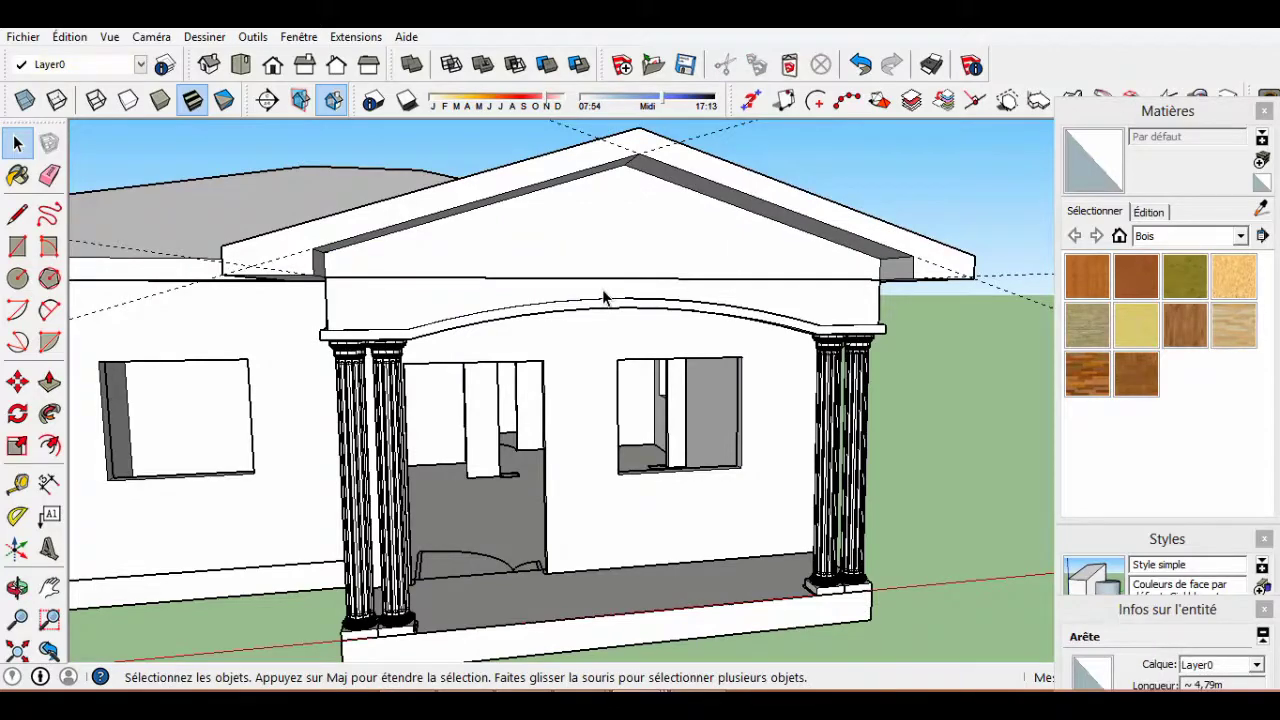
pyautogui.scroll(-3, 604, 296)
pyautogui.moveTo(604, 296)
pyautogui.mouseDown(button='middle')
pyautogui.moveTo(606, 351)
pyautogui.moveTo(696, 466)
pyautogui.moveTo(794, 271)
pyautogui.mouseUp(button='middle')
pyautogui.click(606, 351)
# Try offsetting the selected roof edges, undo, and orbit around the roof.
pyautogui.press('f')
pyautogui.click(691, 247)
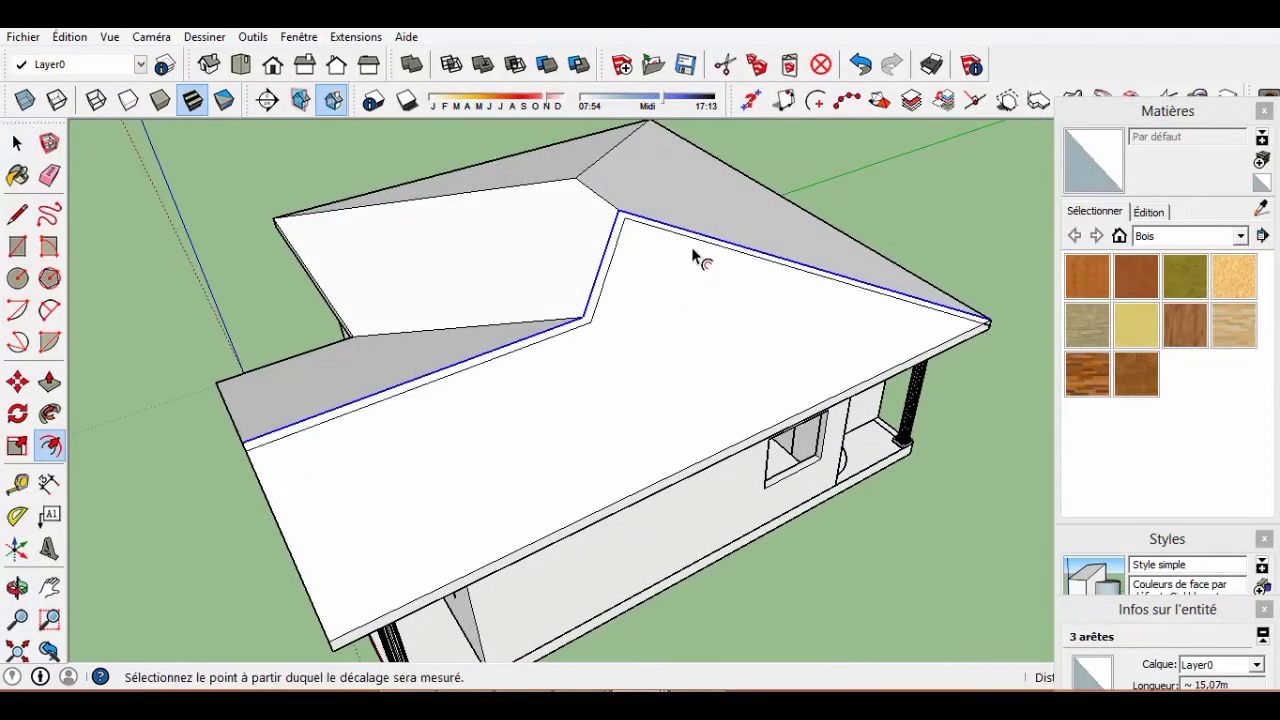
pyautogui.press('space')
pyautogui.scroll(5, 1014, 329)
pyautogui.press('p')
pyautogui.press('space')
pyautogui.scroll(-5, 648, 343)
pyautogui.moveTo(648, 343); pyautogui.dragTo(533, 421, button='middle')
pyautogui.hotkey('ctrl', 'z')
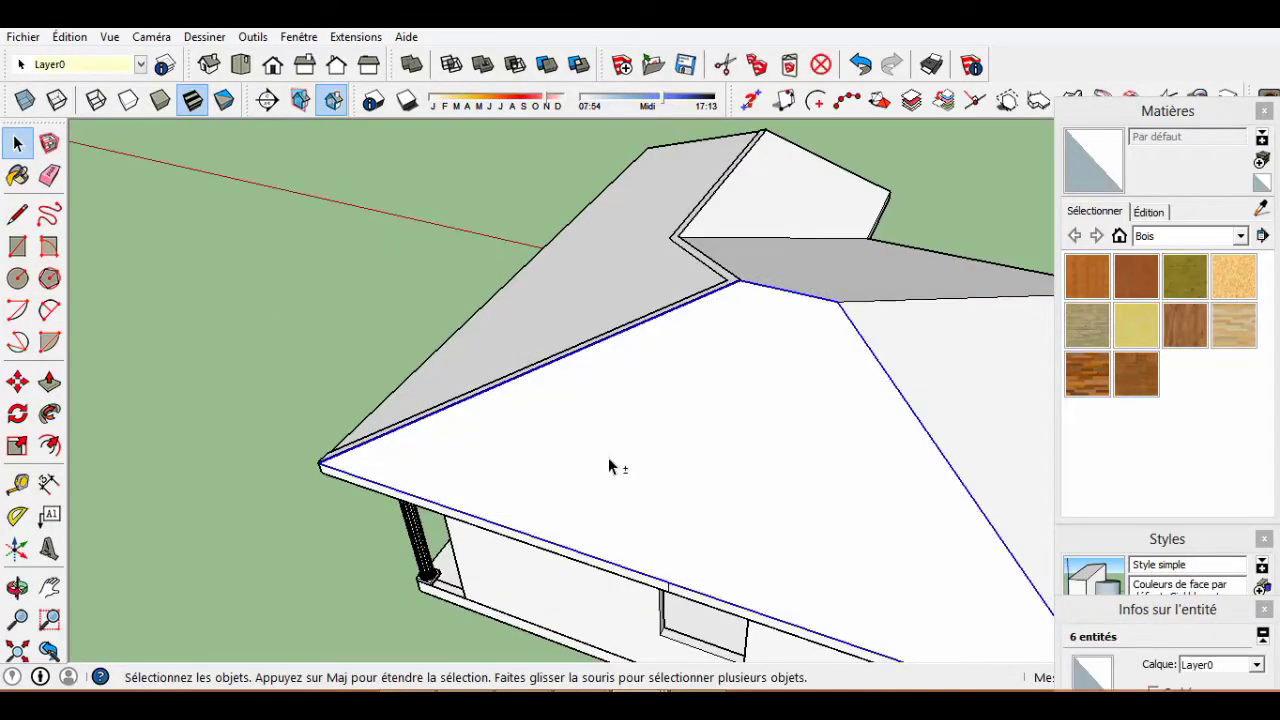
pyautogui.moveTo(608, 457); pyautogui.dragTo(640, 460, button='middle')
# Select the front roof face and offset its edges inward into a narrow strip.
pyautogui.scroll(3, 677, 458)
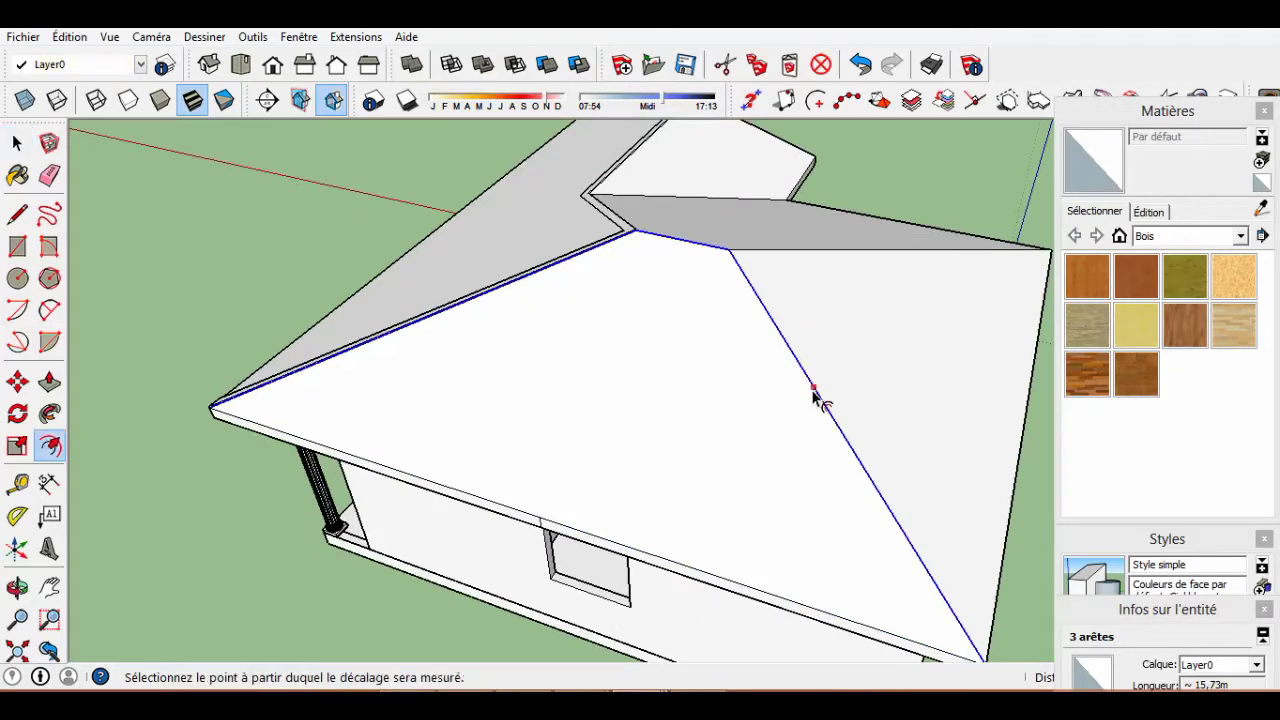
pyautogui.scroll(3, 732, 390)
pyautogui.scroll(2, 520, 555)
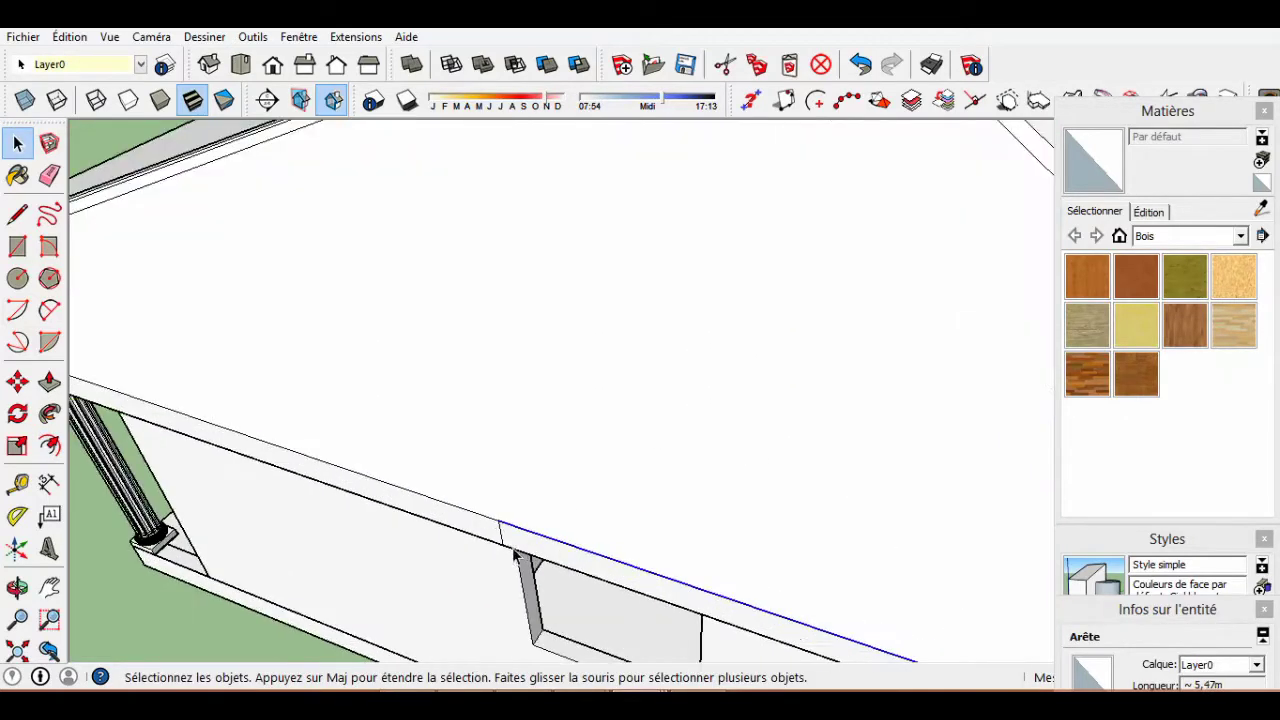
pyautogui.scroll(-5, 514, 309)
pyautogui.scroll(4, 220, 355)
pyautogui.scroll(-5, 637, 366)
pyautogui.scroll(5, 832, 462)
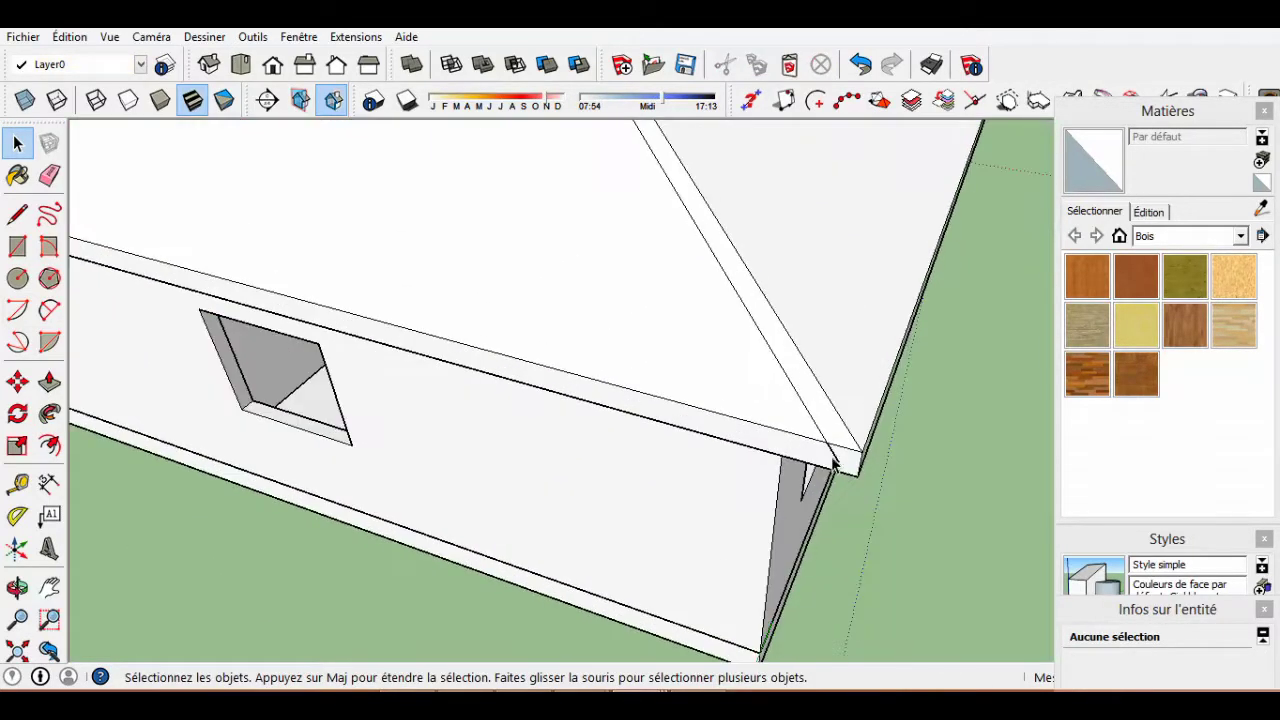
pyautogui.press('space')
pyautogui.scroll(-5, 754, 605)
pyautogui.moveTo(754, 605)
pyautogui.mouseDown(button='middle')
pyautogui.moveTo(543, 409)
pyautogui.moveTo(537, 437)
pyautogui.mouseUp(button='middle')
pyautogui.doubleClick(537, 437)
pyautogui.click(731, 338)
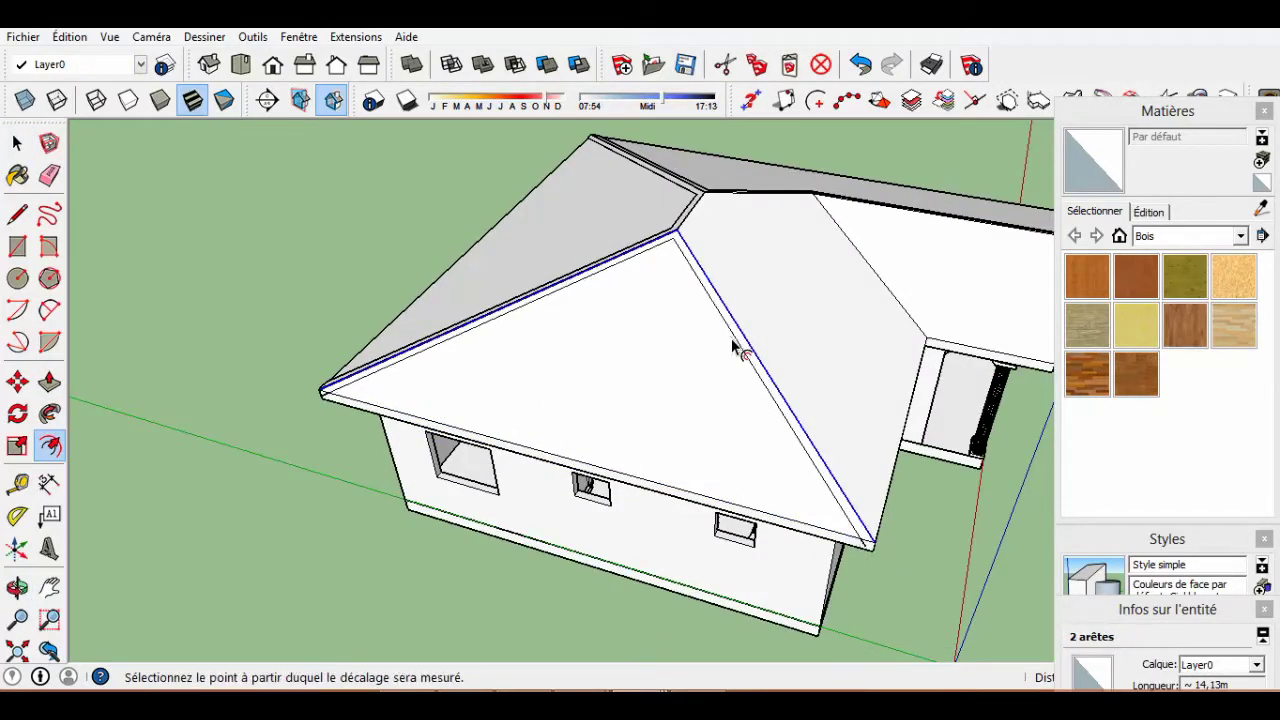
pyautogui.press('space')
# Push/Pull the narrow roof-edge strip upward into a raised lip.
pyautogui.scroll(3, 731, 338)
pyautogui.scroll(-3, 500, 350)
pyautogui.scroll(4, 265, 395)
pyautogui.scroll(2, 265, 395)
pyautogui.press('p')
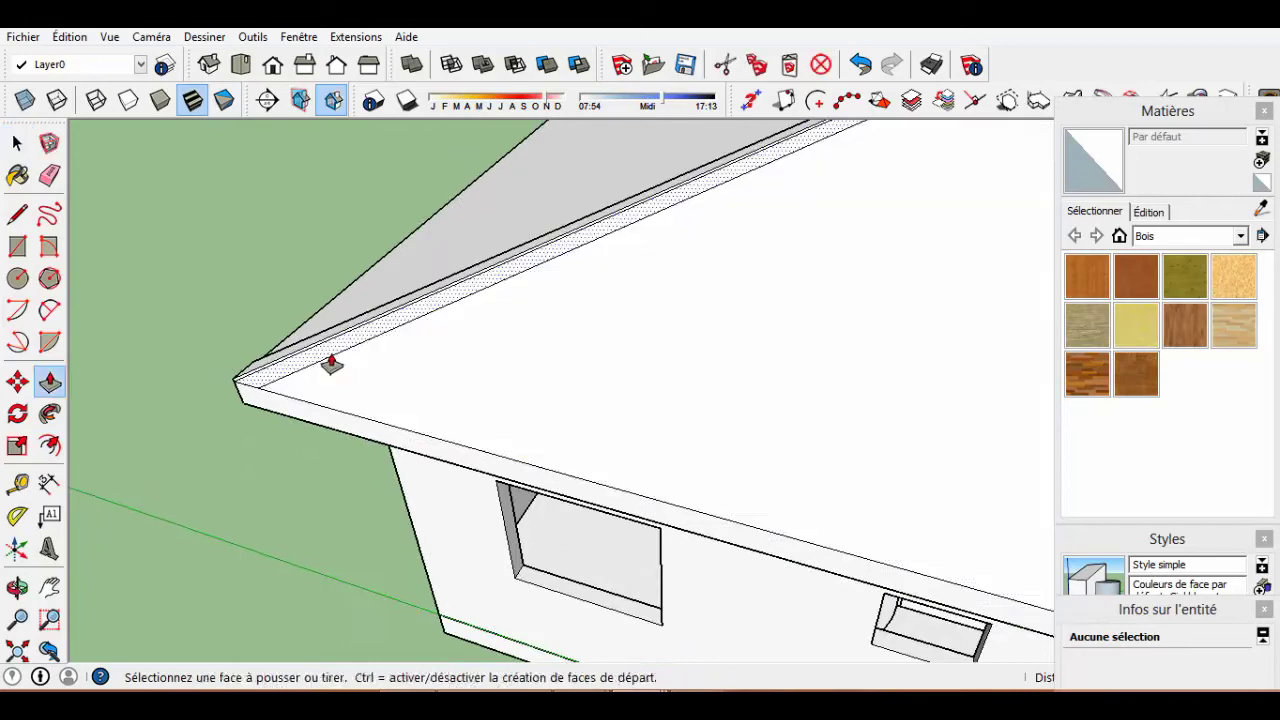
pyautogui.click(331, 366)
pyautogui.click(325, 342)
pyautogui.press('space')
pyautogui.scroll(-5, 194, 420)
# Select the next roof face with its edges for offsetting.
pyautogui.moveTo(194, 420); pyautogui.dragTo(577, 314, button='middle')
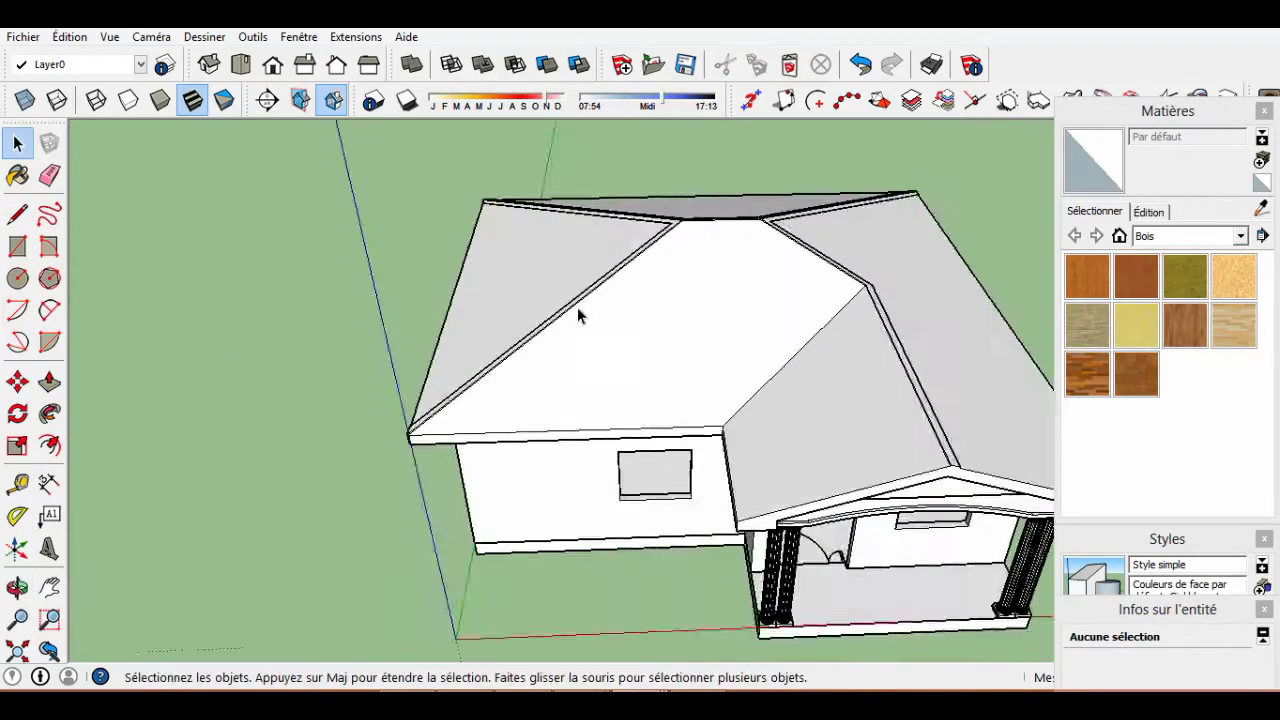
pyautogui.scroll(4, 570, 505)
pyautogui.doubleClick(570, 503)
pyautogui.scroll(3, 878, 229)
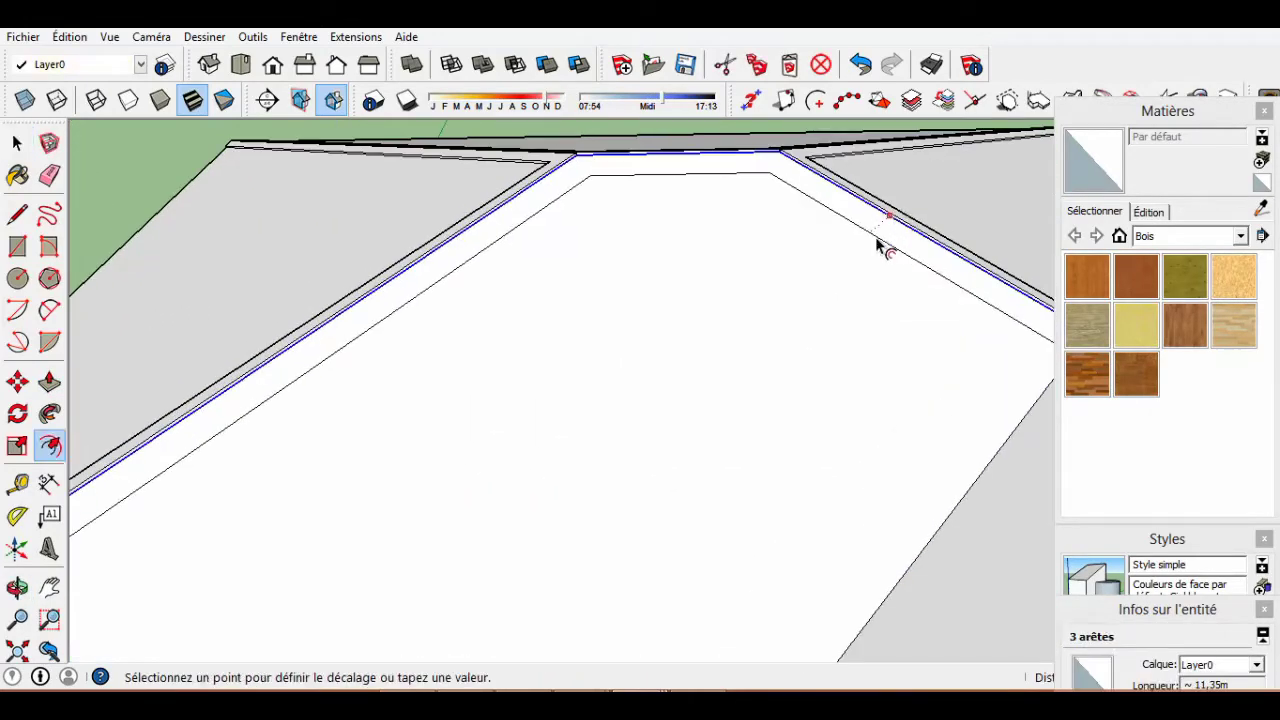
pyautogui.press('space')
pyautogui.scroll(3, 870, 280)
pyautogui.press('l')
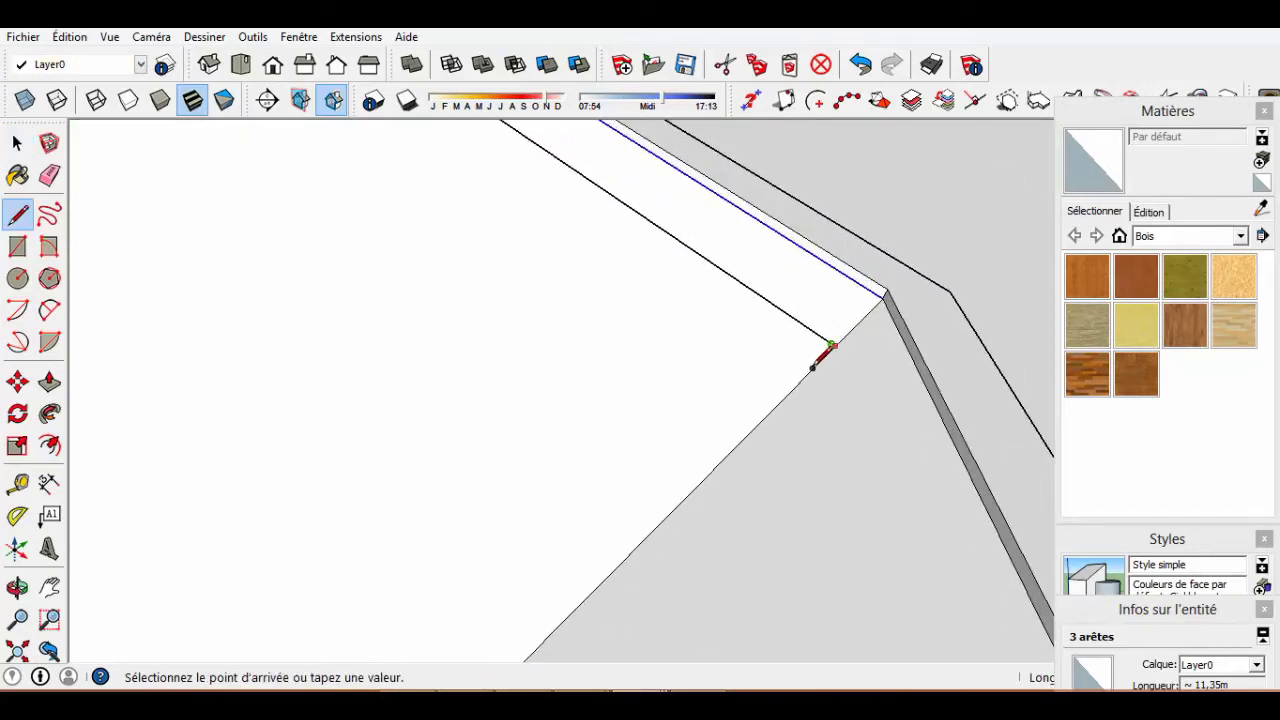
pyautogui.press('space')
# Start drawing lines at the roof corner while orbiting around it.
pyautogui.moveTo(960, 257)
pyautogui.mouseDown(button='middle')
pyautogui.moveTo(352, 552)
pyautogui.moveTo(352, 530)
pyautogui.moveTo(457, 543)
pyautogui.mouseUp(button='middle')
pyautogui.press('p')
pyautogui.press('space')
pyautogui.press('l')
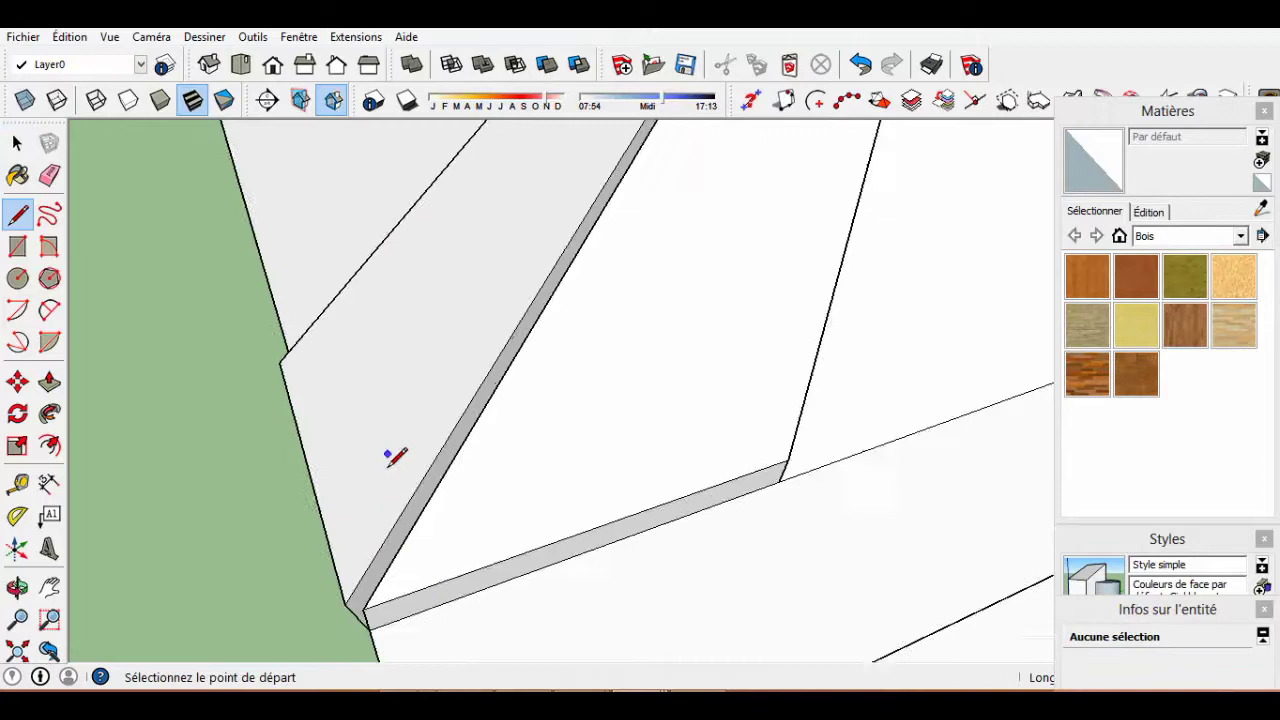
pyautogui.click(343, 555)
pyautogui.click(366, 588)
pyautogui.moveTo(366, 588)
pyautogui.mouseDown(button='middle')
pyautogui.moveTo(603, 346)
pyautogui.moveTo(590, 320)
pyautogui.moveTo(600, 300)
pyautogui.moveTo(541, 480)
pyautogui.moveTo(529, 400)
pyautogui.mouseUp(button='middle')
pyautogui.press('space')
pyautogui.press('l')
pyautogui.click(484, 445)
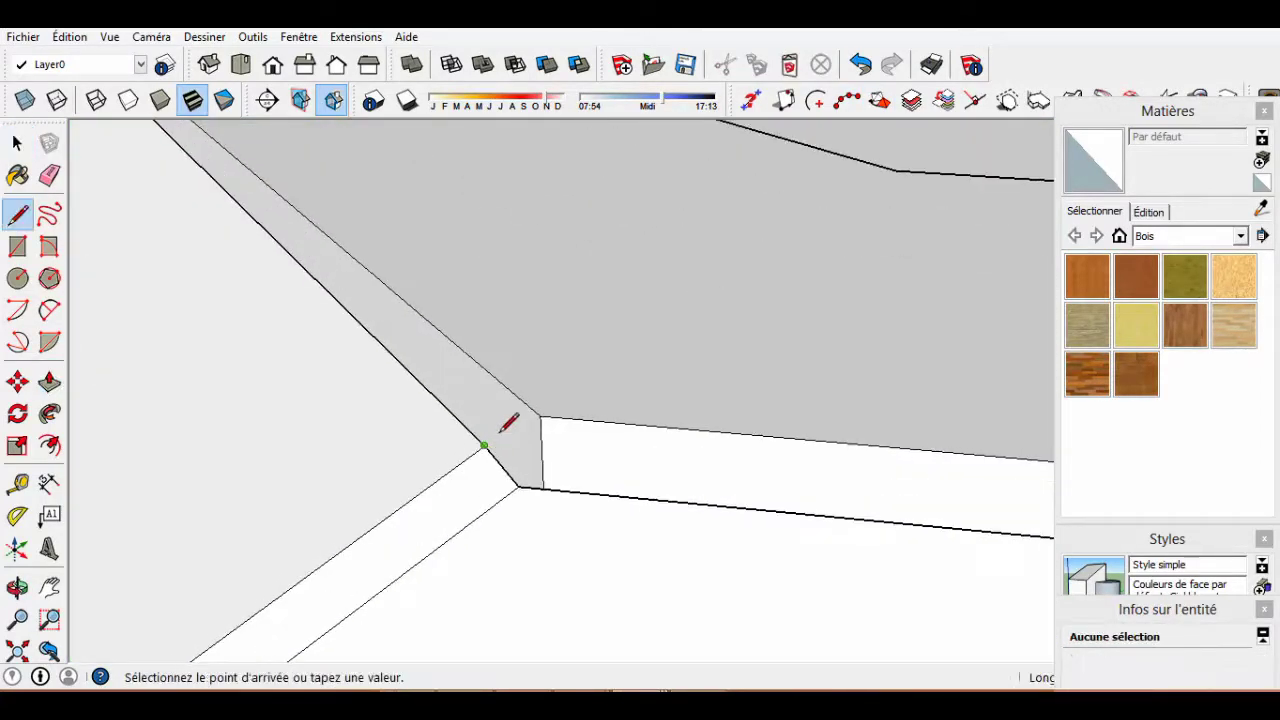
pyautogui.press('space')
pyautogui.moveTo(530, 476)
pyautogui.mouseDown(button='middle')
pyautogui.moveTo(811, 440)
pyautogui.moveTo(731, 523)
pyautogui.moveTo(737, 300)
pyautogui.moveTo(689, 357)
pyautogui.moveTo(812, 222)
pyautogui.moveTo(451, 434)
pyautogui.moveTo(457, 420)
pyautogui.moveTo(414, 477)
pyautogui.moveTo(1001, 487)
pyautogui.mouseUp(button='middle')
# Reverse the roof-edge face and push/pull that strip upward.
pyautogui.rightClick(706, 528)
pyautogui.click(775, 428)
pyautogui.press('p')
pyautogui.click(694, 523)
pyautogui.scroll(5, 657, 319)
pyautogui.press('p')
pyautogui.click(517, 420)
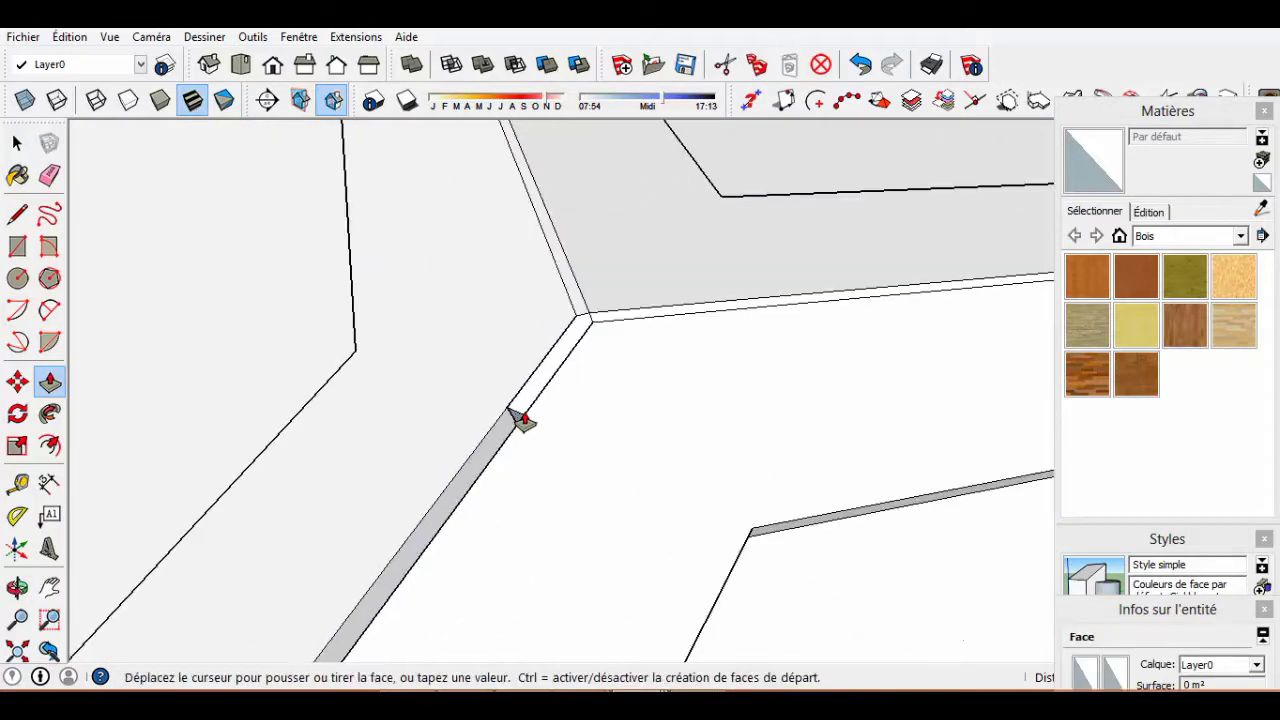
pyautogui.moveTo(553, 443)
pyautogui.mouseDown(button='middle')
pyautogui.moveTo(517, 334)
pyautogui.moveTo(534, 457)
pyautogui.mouseUp(button='middle')
pyautogui.click(534, 457)
# Draw a line across the roof corner and pick the corner face to raise.
pyautogui.press('l')
pyautogui.click(516, 430)
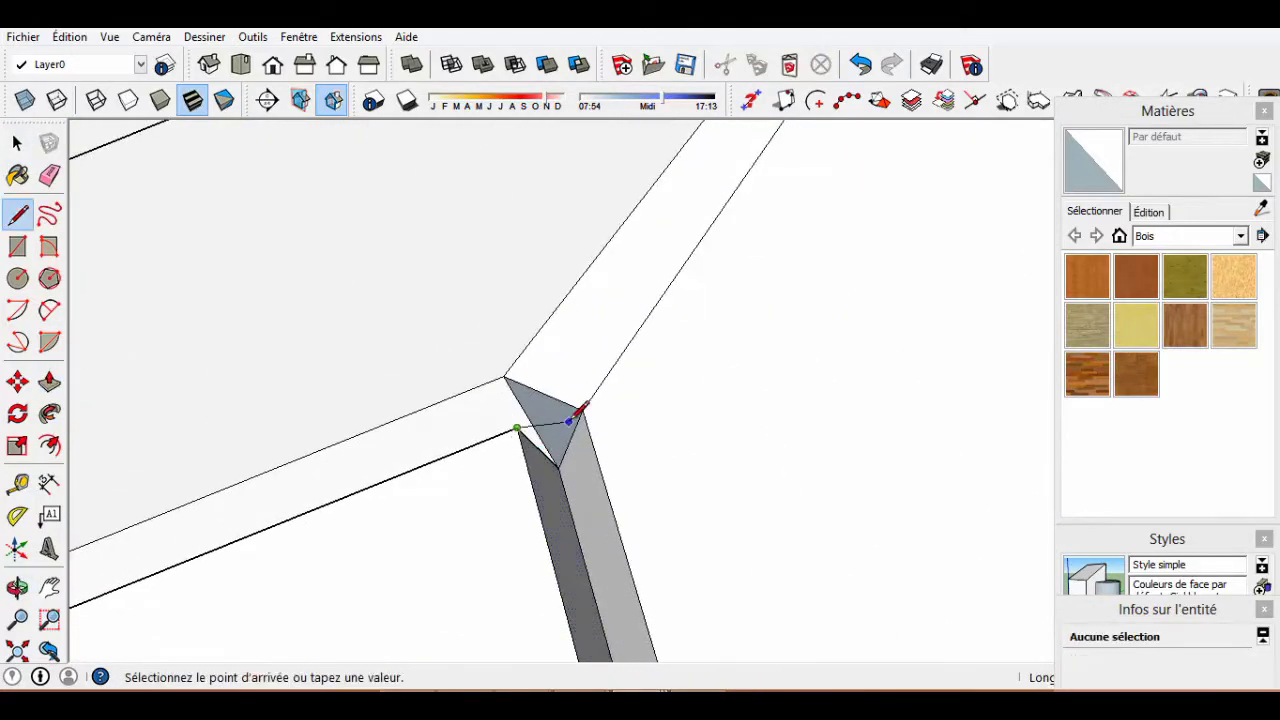
pyautogui.click(560, 452)
pyautogui.scroll(-3, 560, 452)
pyautogui.rightClick(565, 475)
pyautogui.press('Escape')
pyautogui.scroll(3, 523, 243)
pyautogui.click(523, 243)
pyautogui.scroll(-3, 609, 409)
pyautogui.scroll(-3, 640, 491)
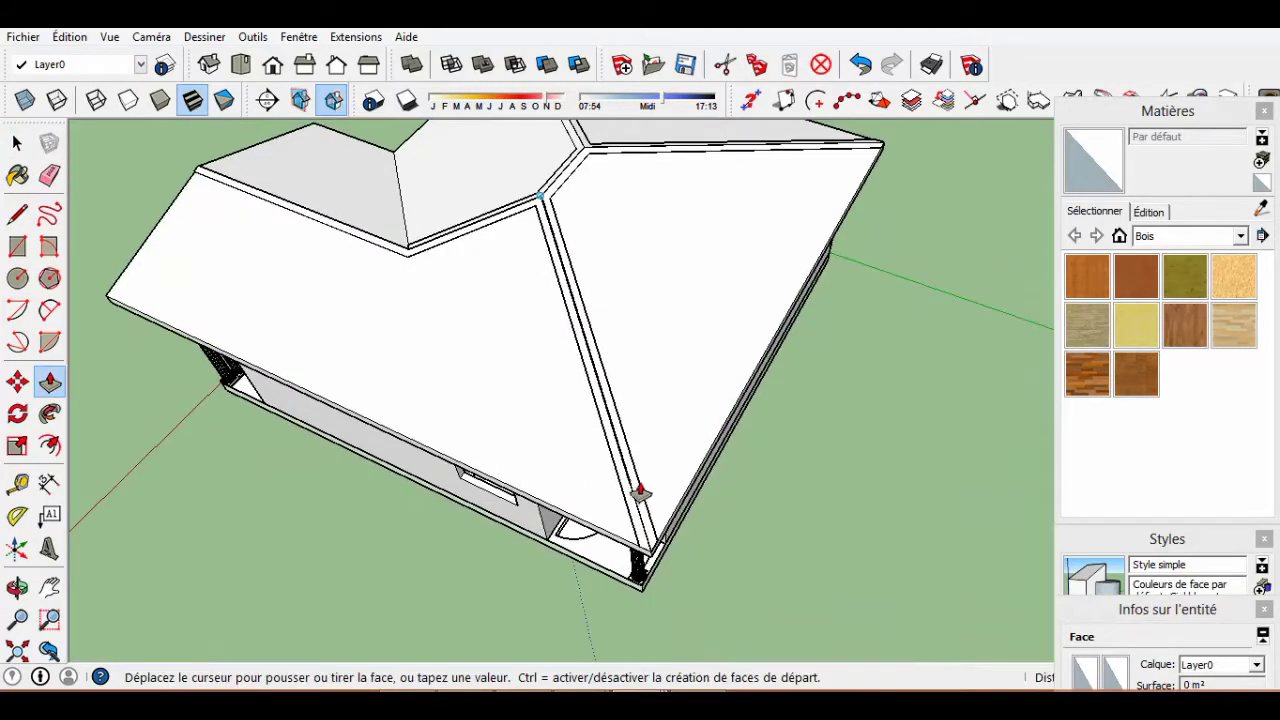
pyautogui.scroll(5, 672, 640)
pyautogui.scroll(2, 700, 655)
# Raise the corner face and roof-edge strip to complete the rim.
pyautogui.click(700, 655)
pyautogui.scroll(-2, 646, 523)
pyautogui.scroll(-3, 646, 523)
pyautogui.press('space')
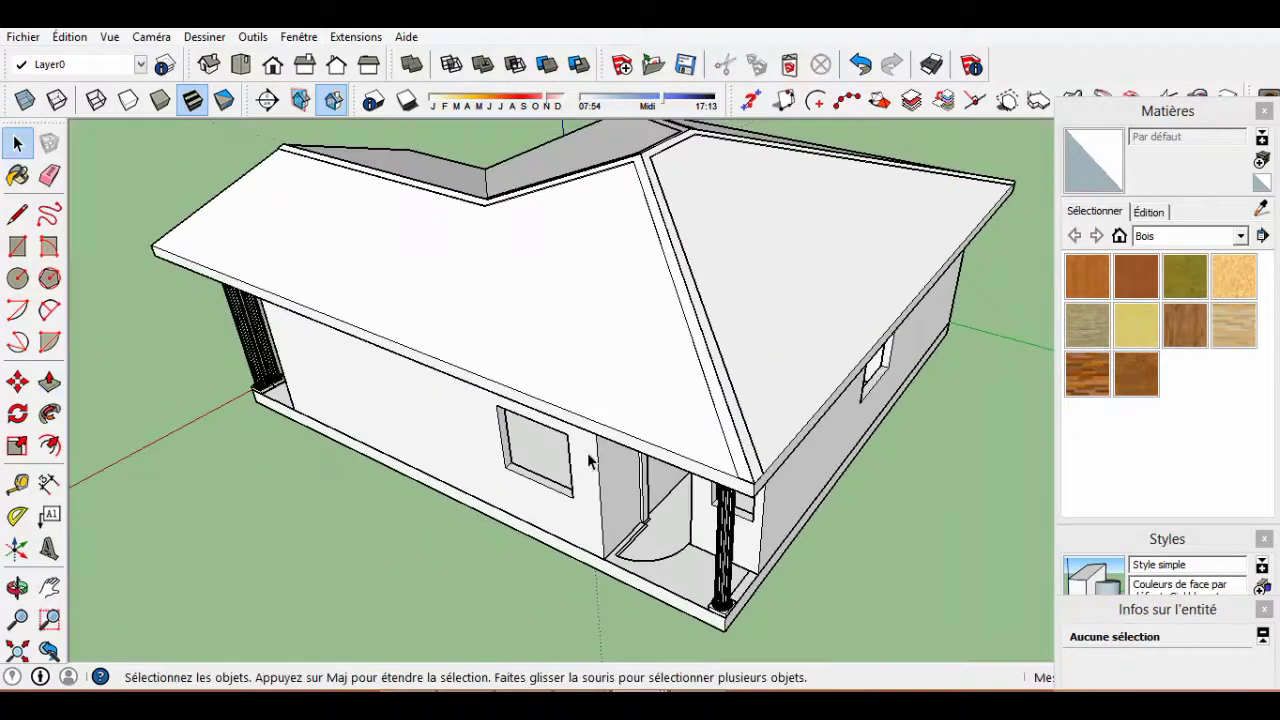
pyautogui.scroll(5, 543, 243)
pyautogui.scroll(2, 578, 258)
pyautogui.scroll(-3, 568, 300)
pyautogui.scroll(-2, 514, 606)
pyautogui.scroll(4, 580, 331)
pyautogui.scroll(2, 553, 418)
pyautogui.click(553, 418)
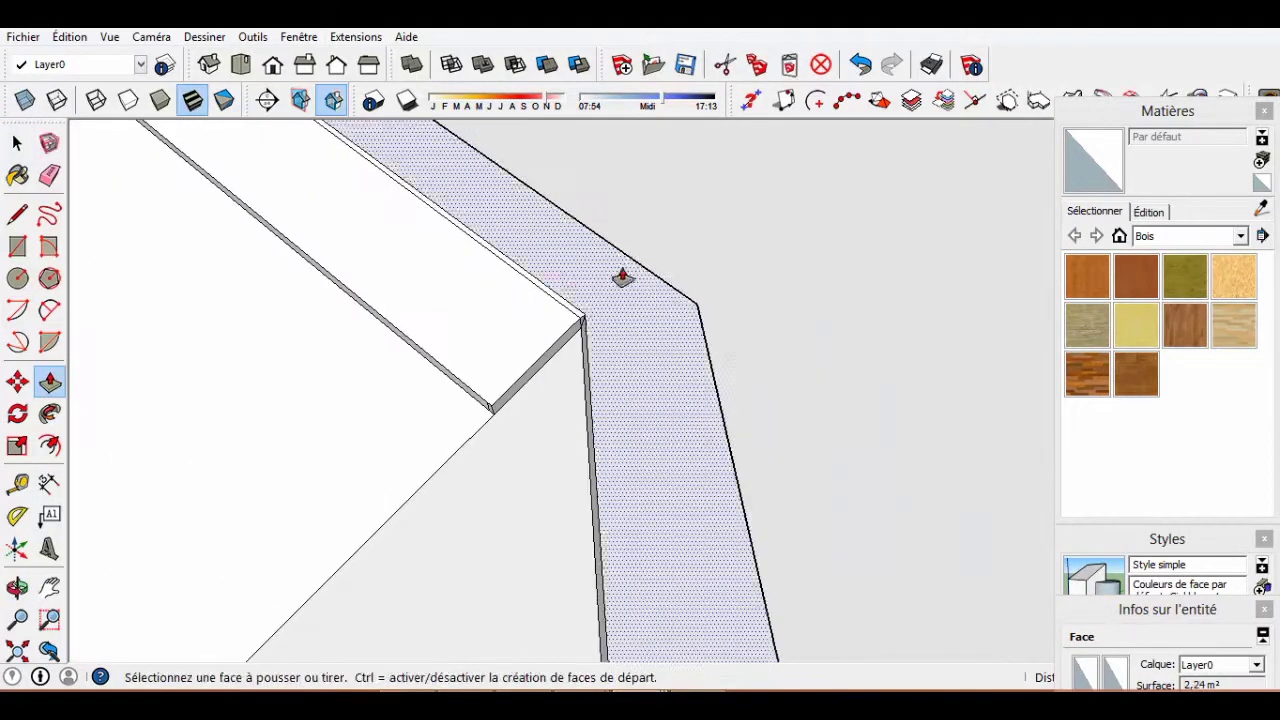
pyautogui.scroll(-3, 623, 277)
pyautogui.press('space')
pyautogui.scroll(4, 647, 411)
# Select the porch roof face's edges and orbit to view the porch roof.
pyautogui.doubleClick(647, 411)
pyautogui.keyDown('shift'); pyautogui.click(530, 541); pyautogui.keyUp('shift')
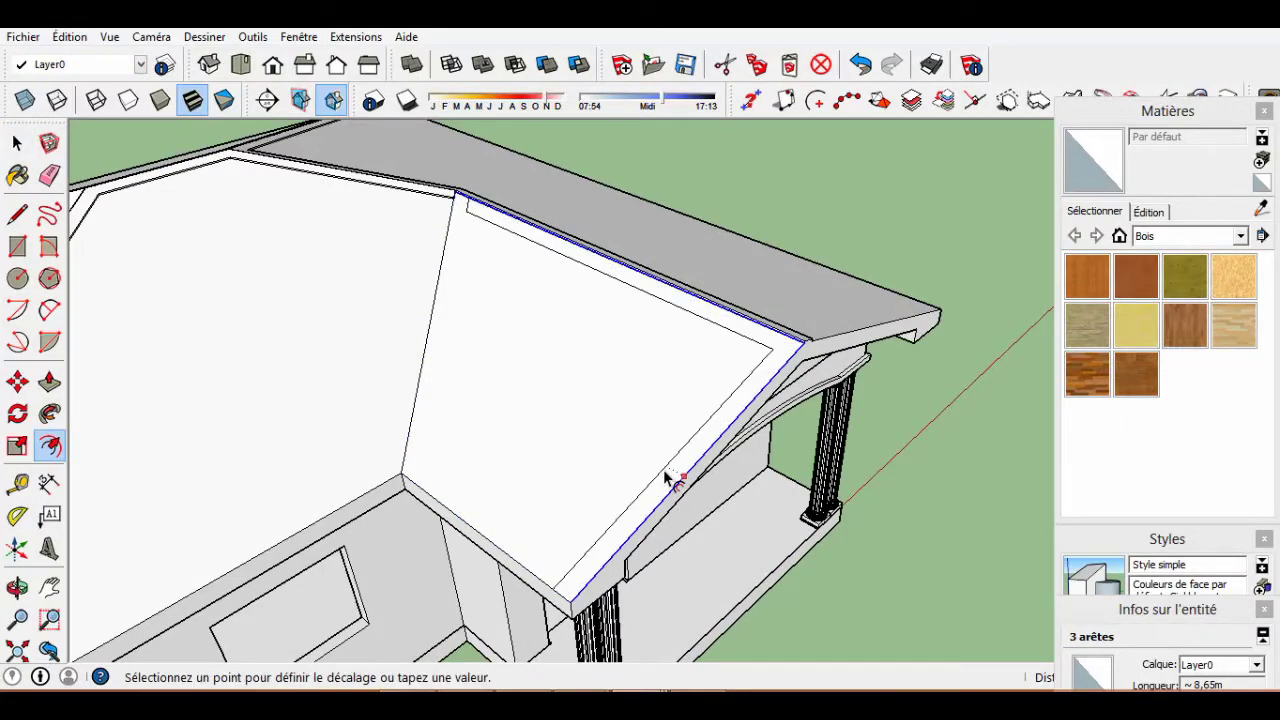
pyautogui.press('space')
pyautogui.scroll(3, 482, 171)
pyautogui.scroll(-4, 464, 262)
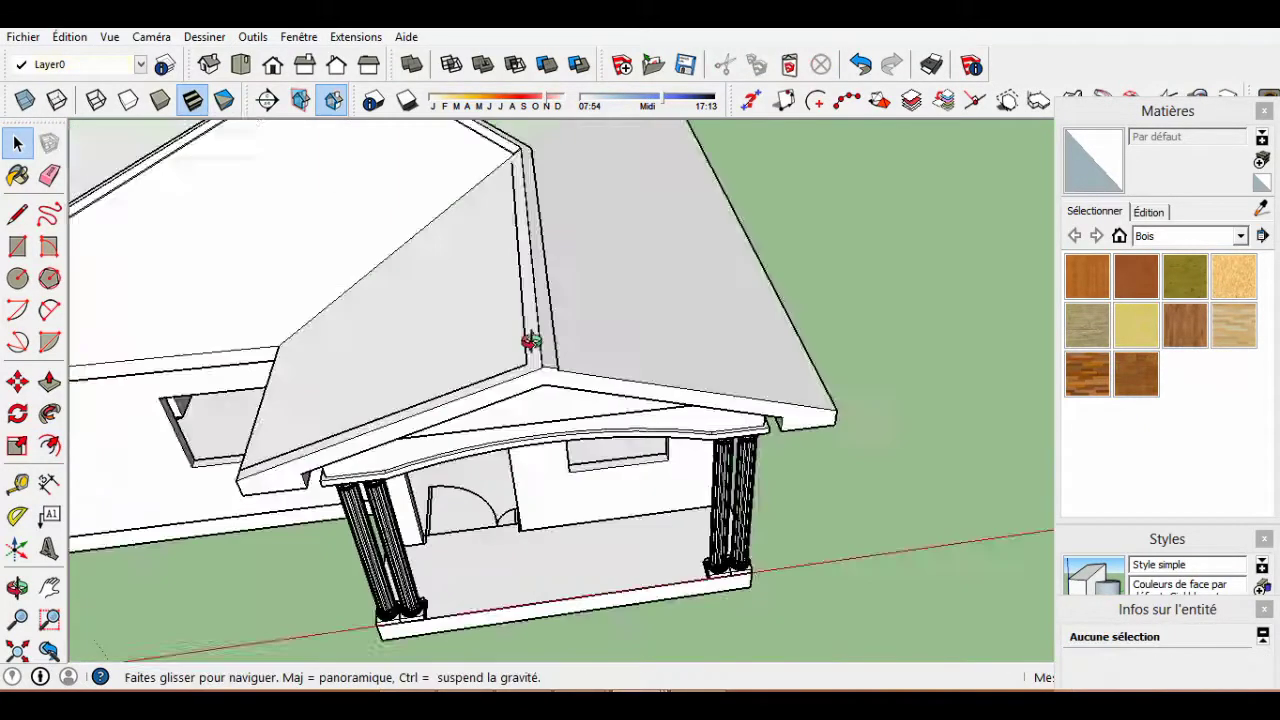
pyautogui.moveTo(528, 343); pyautogui.dragTo(365, 360, button='middle')
pyautogui.scroll(-3, 366, 360)
pyautogui.scroll(3, 540, 389)
pyautogui.press('space')
pyautogui.scroll(2, 457, 363)
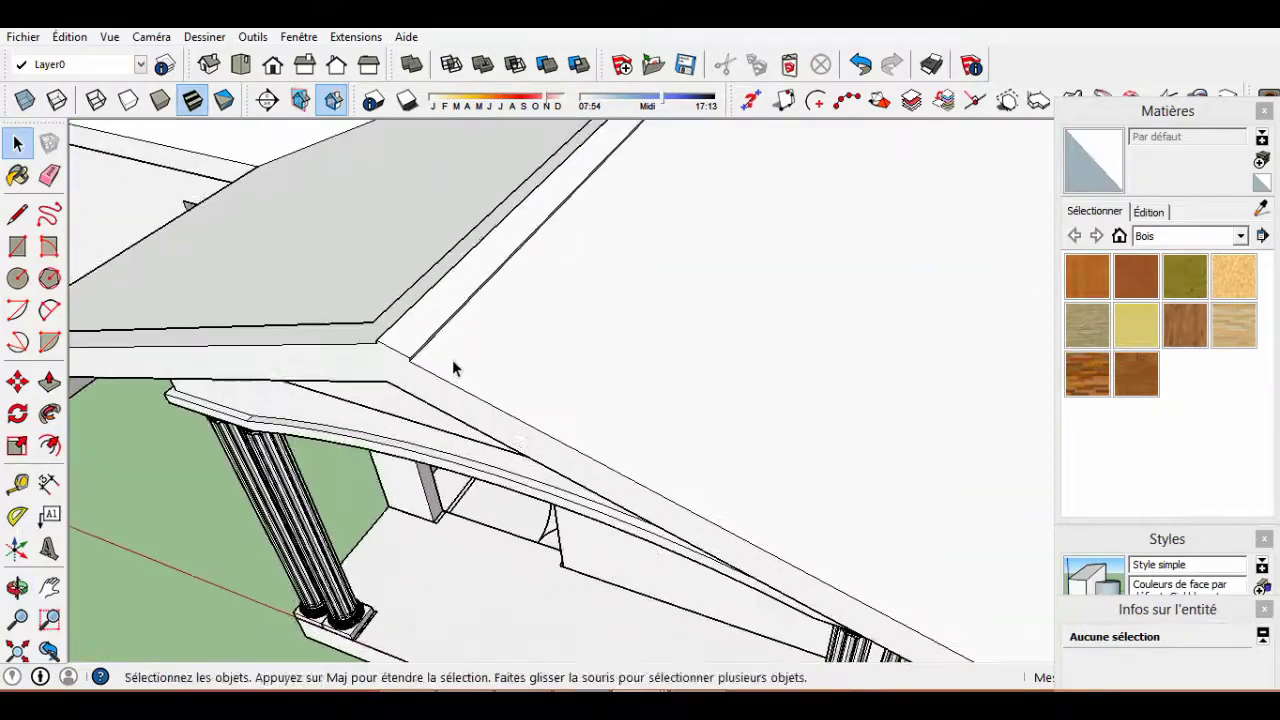
# Select the roof edge at the porch corner and orbit onto it.
pyautogui.click(390, 318)
pyautogui.scroll(2, 390, 318)
pyautogui.press('m')
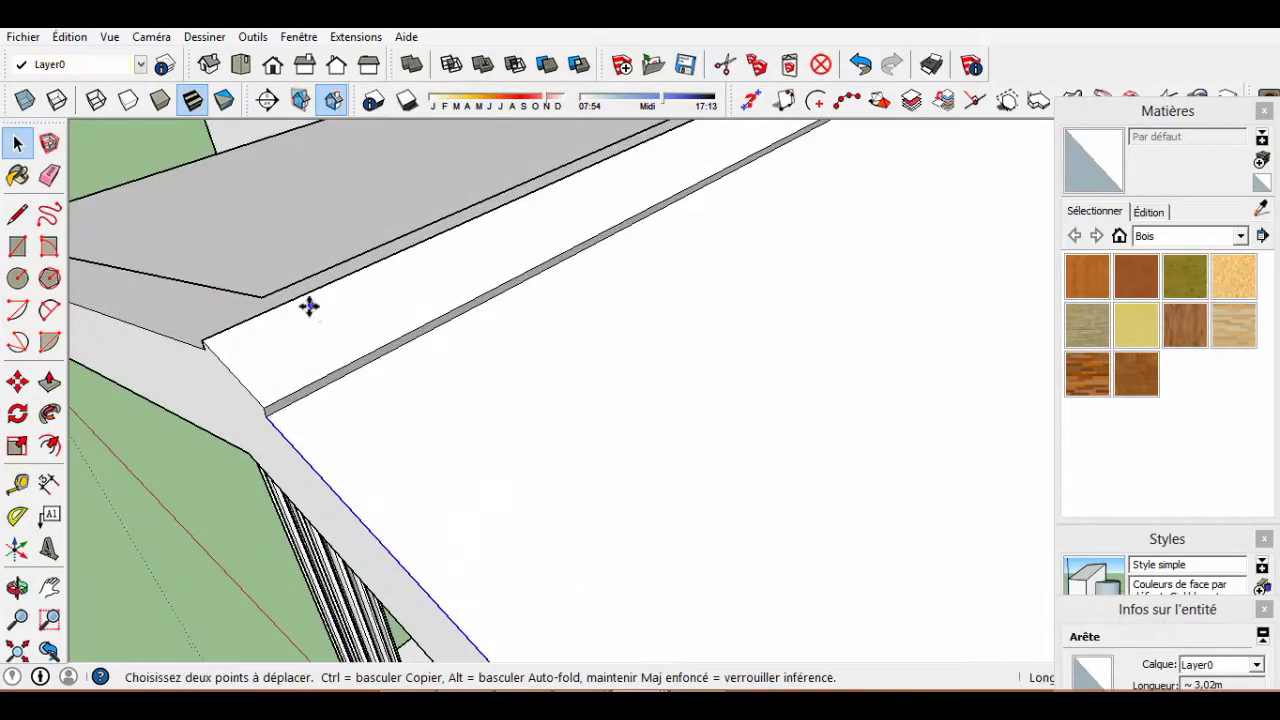
pyautogui.scroll(2, 270, 410)
pyautogui.press('space')
pyautogui.scroll(-2, 437, 289)
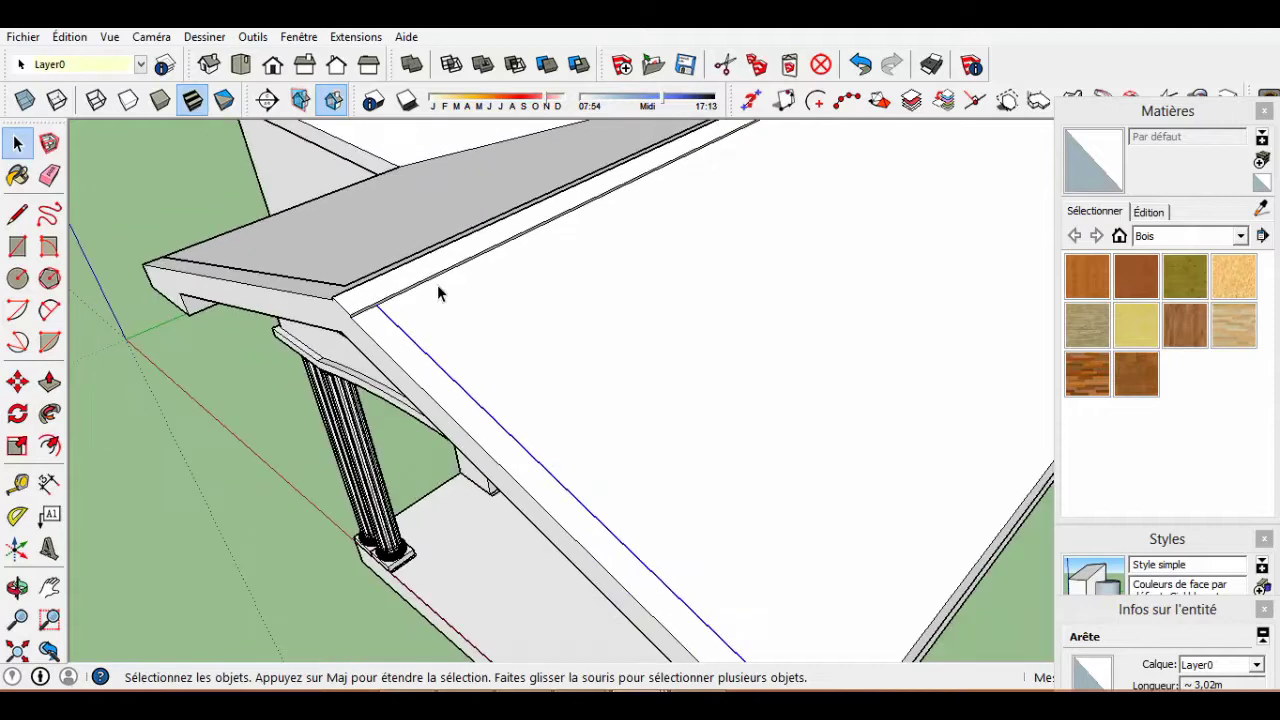
pyautogui.scroll(-2, 509, 589)
pyautogui.scroll(2, 720, 617)
pyautogui.scroll(2, 385, 357)
pyautogui.press('p')
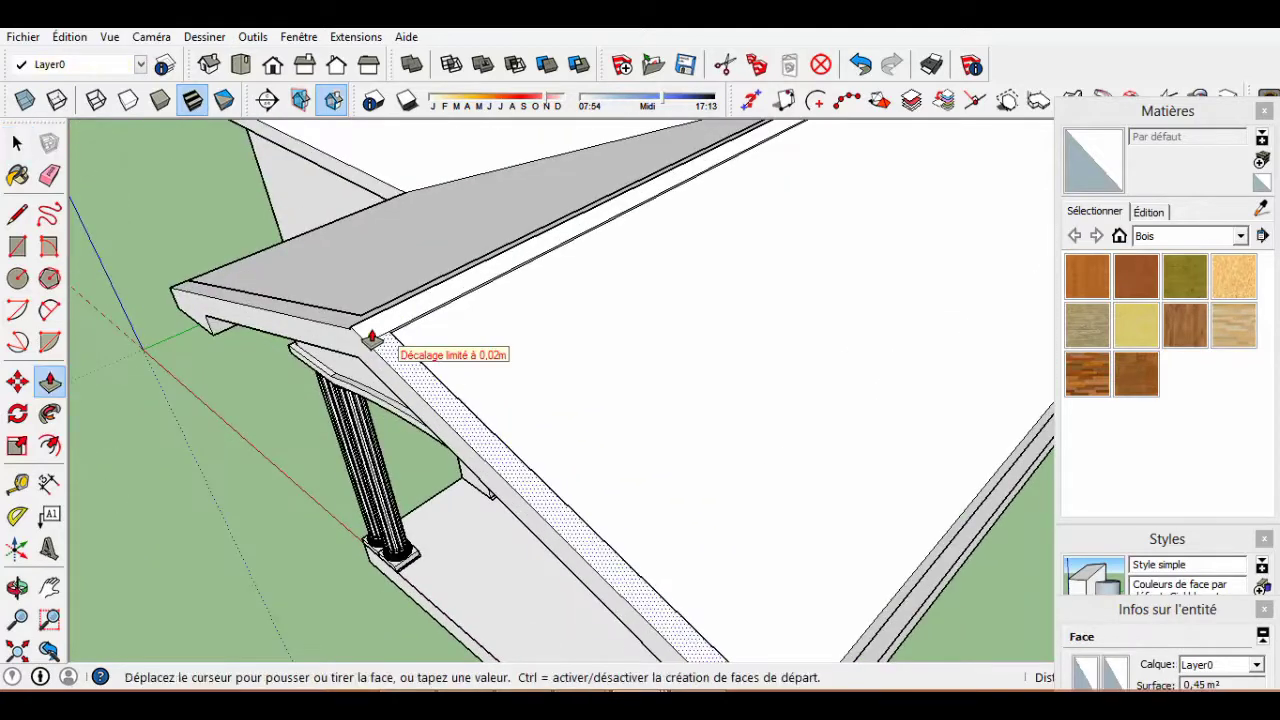
pyautogui.moveTo(371, 338); pyautogui.dragTo(669, 393, button='middle')
pyautogui.press('space')
pyautogui.scroll(3, 391, 323)
# Start a line at the porch roof edge corner.
pyautogui.press('l')
pyautogui.click(425, 335)
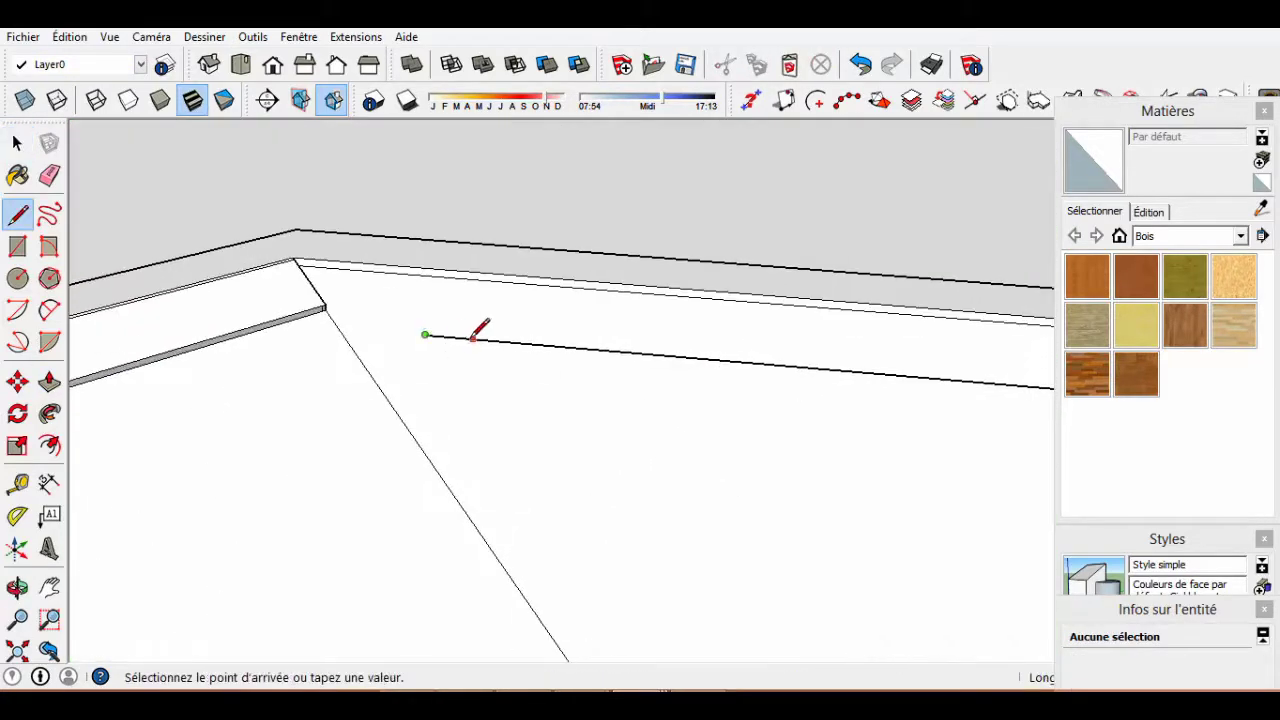
pyautogui.press('space')
pyautogui.scroll(-3, 329, 423)
pyautogui.scroll(3, 686, 443)
pyautogui.press('p')
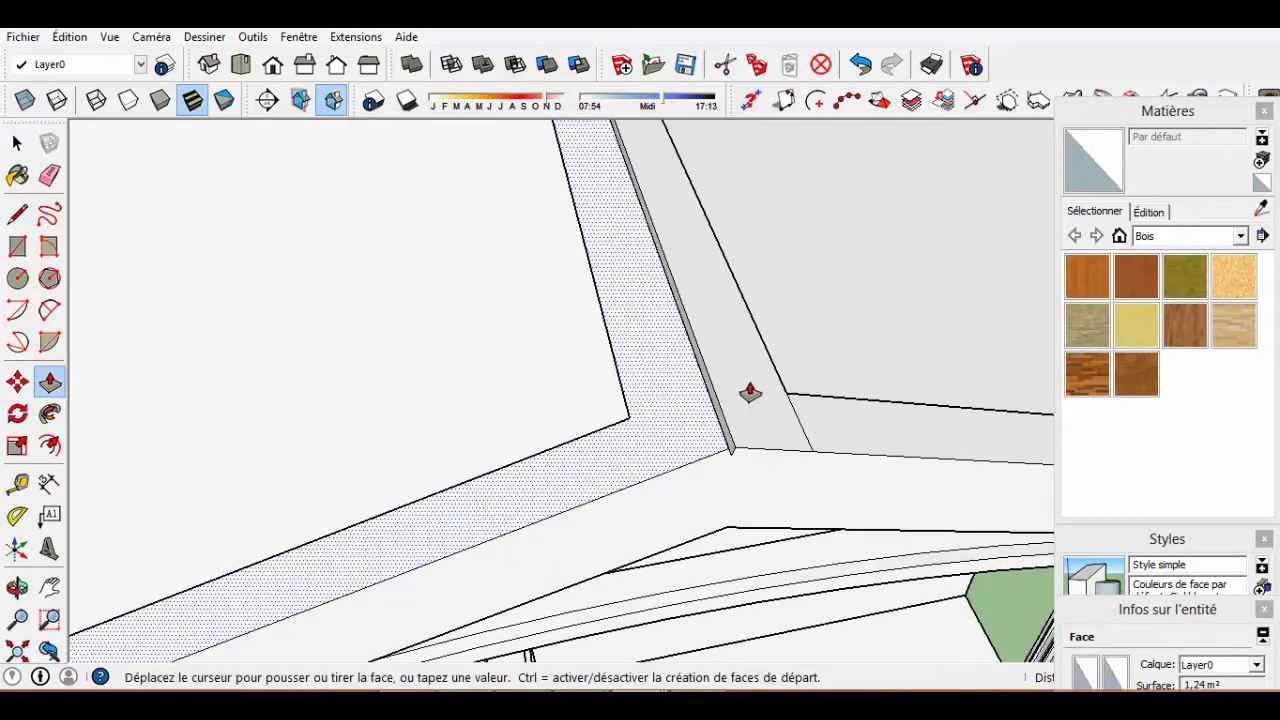
pyautogui.press('space')
pyautogui.scroll(-1, 768, 473)
pyautogui.scroll(1, 768, 473)
# Push/Pull the porch roof fascia face up into a thin lip.
pyautogui.press('l')
pyautogui.press('p')
pyautogui.moveTo(660, 449)
pyautogui.mouseDown(button='middle')
pyautogui.moveTo(836, 222)
pyautogui.moveTo(797, 302)
pyautogui.mouseUp(button='middle')
pyautogui.scroll(2, 740, 386)
pyautogui.click(740, 386)
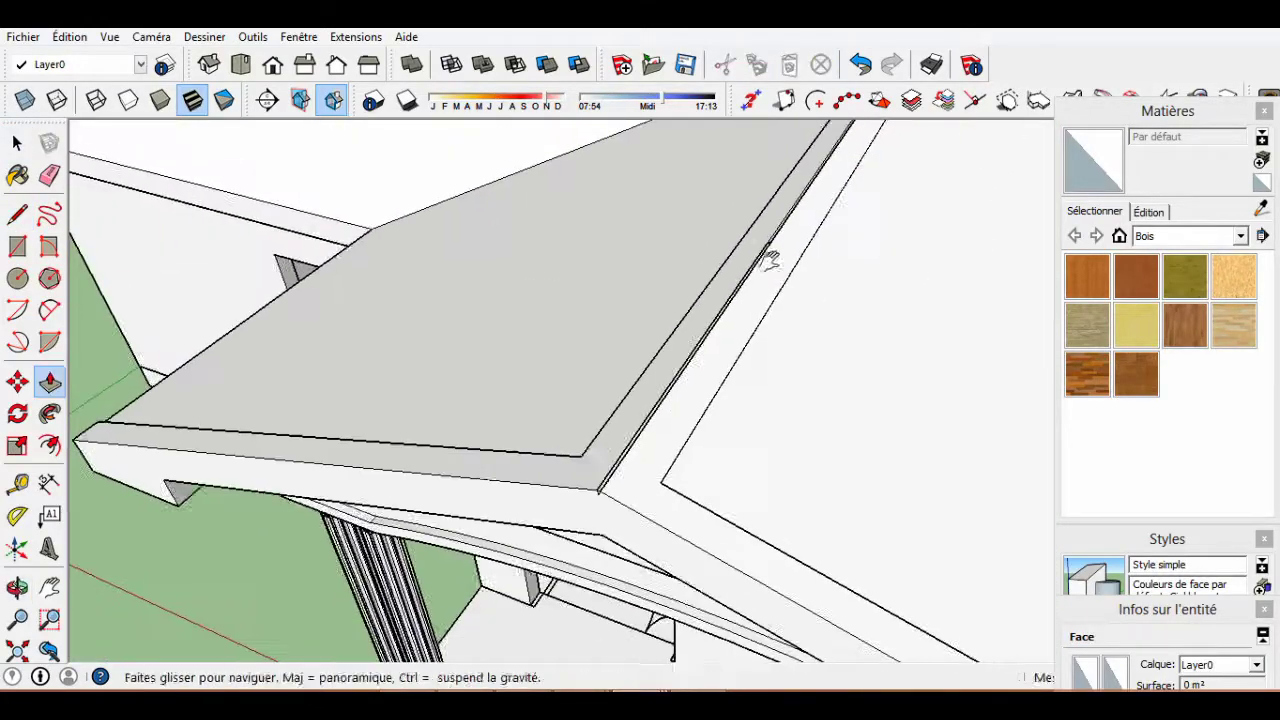
pyautogui.scroll(1, 803, 351)
pyautogui.scroll(1, 815, 353)
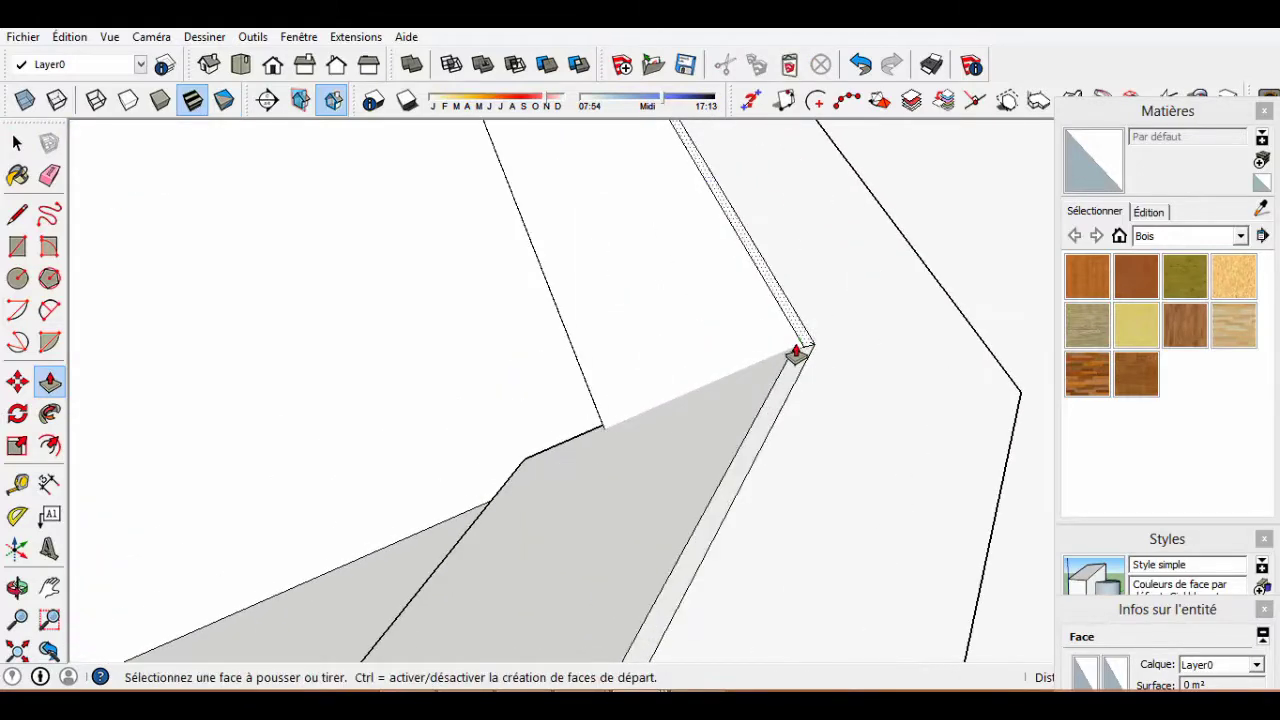
pyautogui.press('space')
pyautogui.scroll(-5, 797, 353)
# Cover the main roof face with 0.05 m battens spaced 0.30 m apart, starting at the roof corner.
pyautogui.scroll(2, 598, 302)
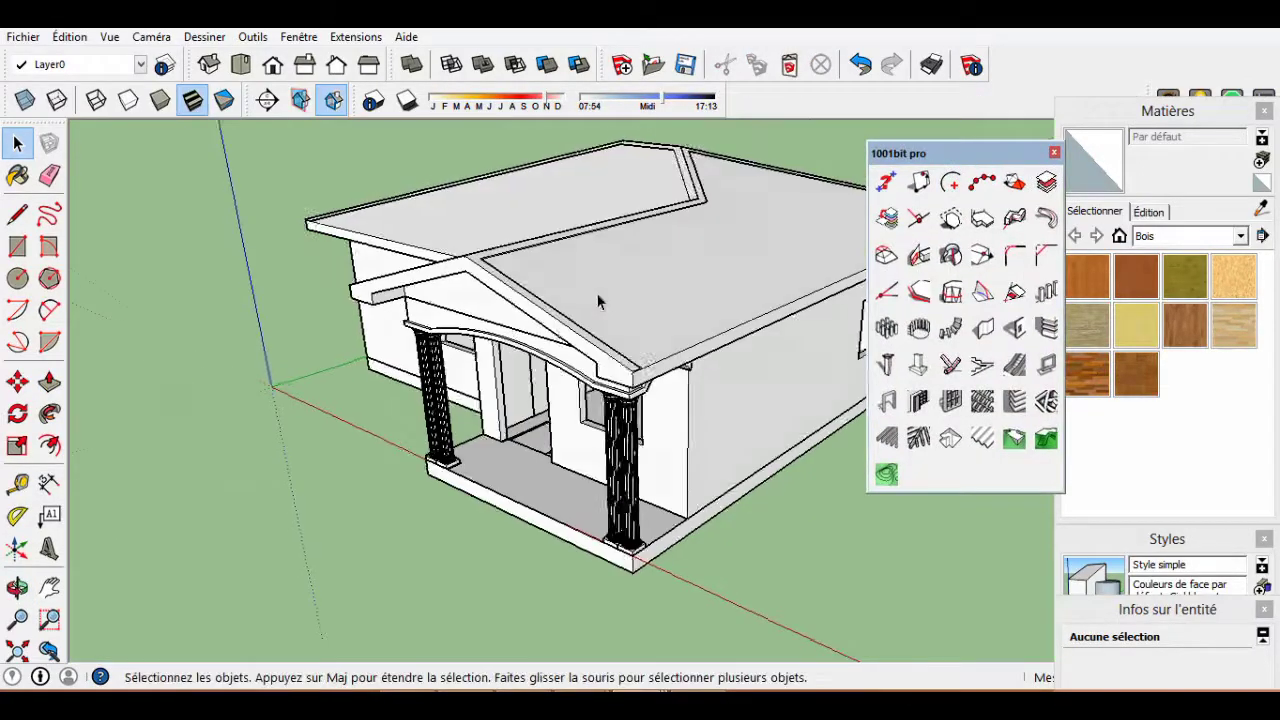
pyautogui.moveTo(598, 302); pyautogui.dragTo(563, 366, button='middle')
pyautogui.click(628, 257)
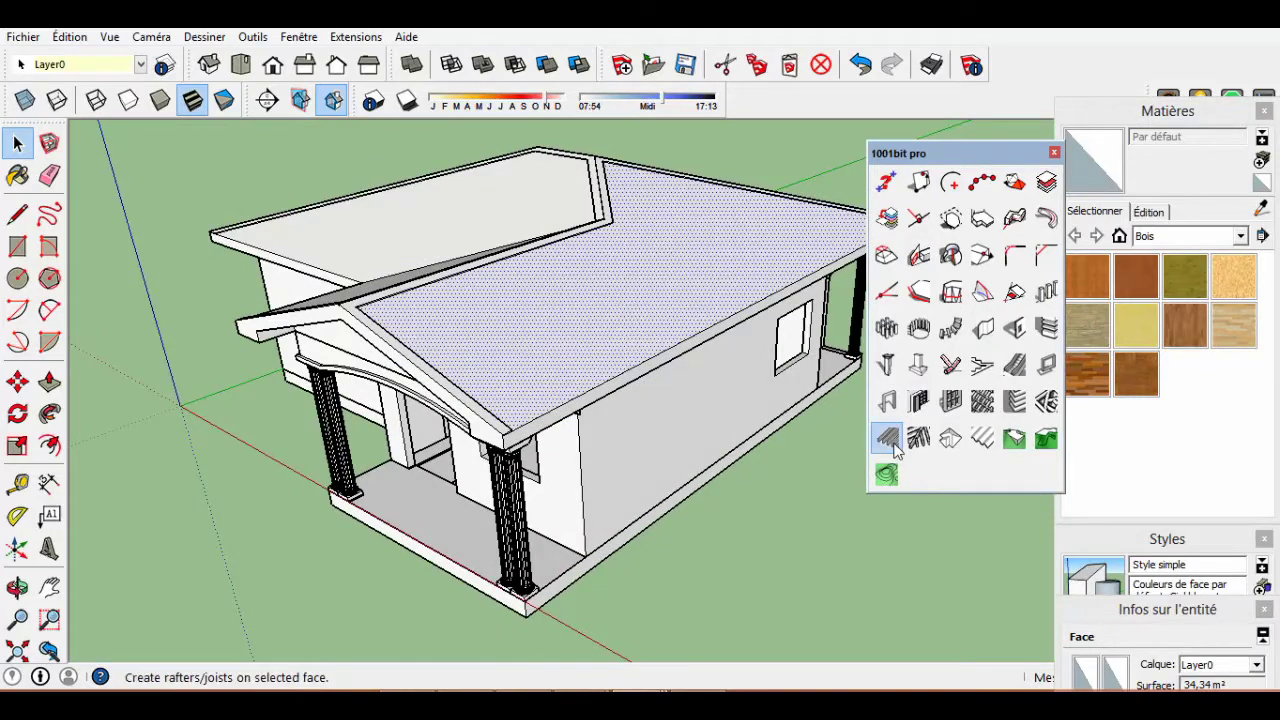
pyautogui.click(893, 446)
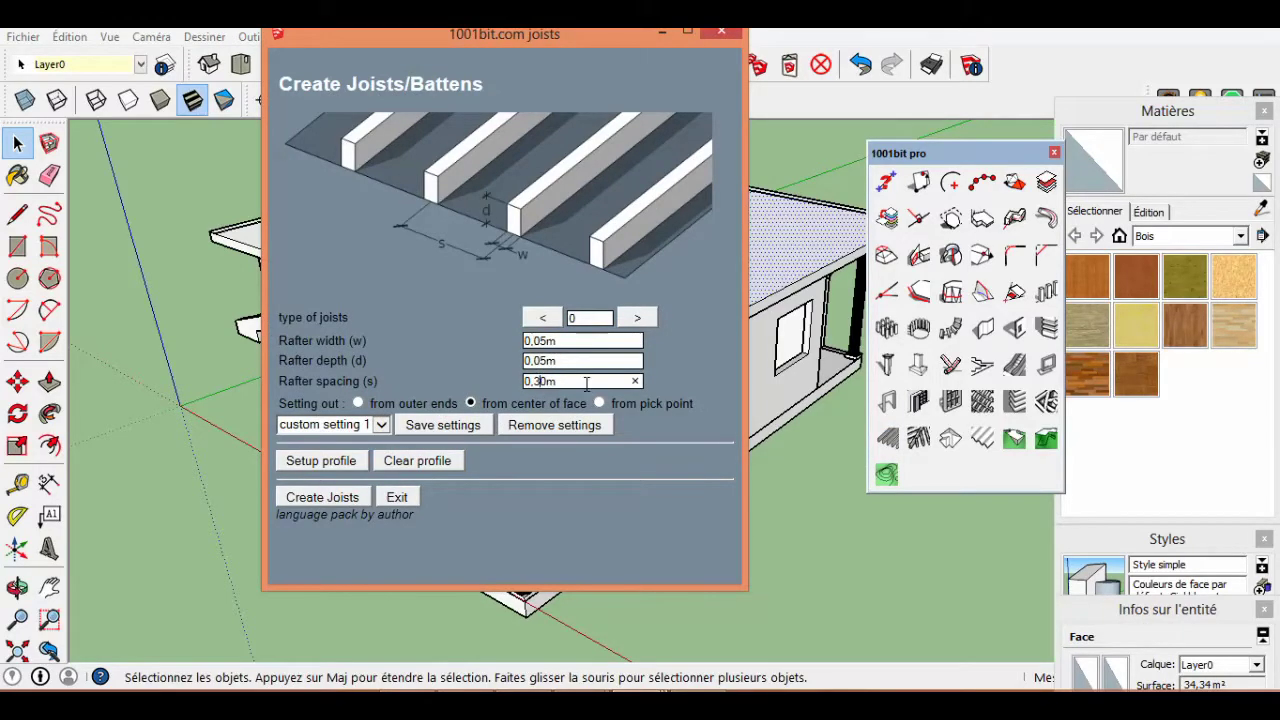
pyautogui.click(345, 508)
pyautogui.scroll(5, 277, 386)
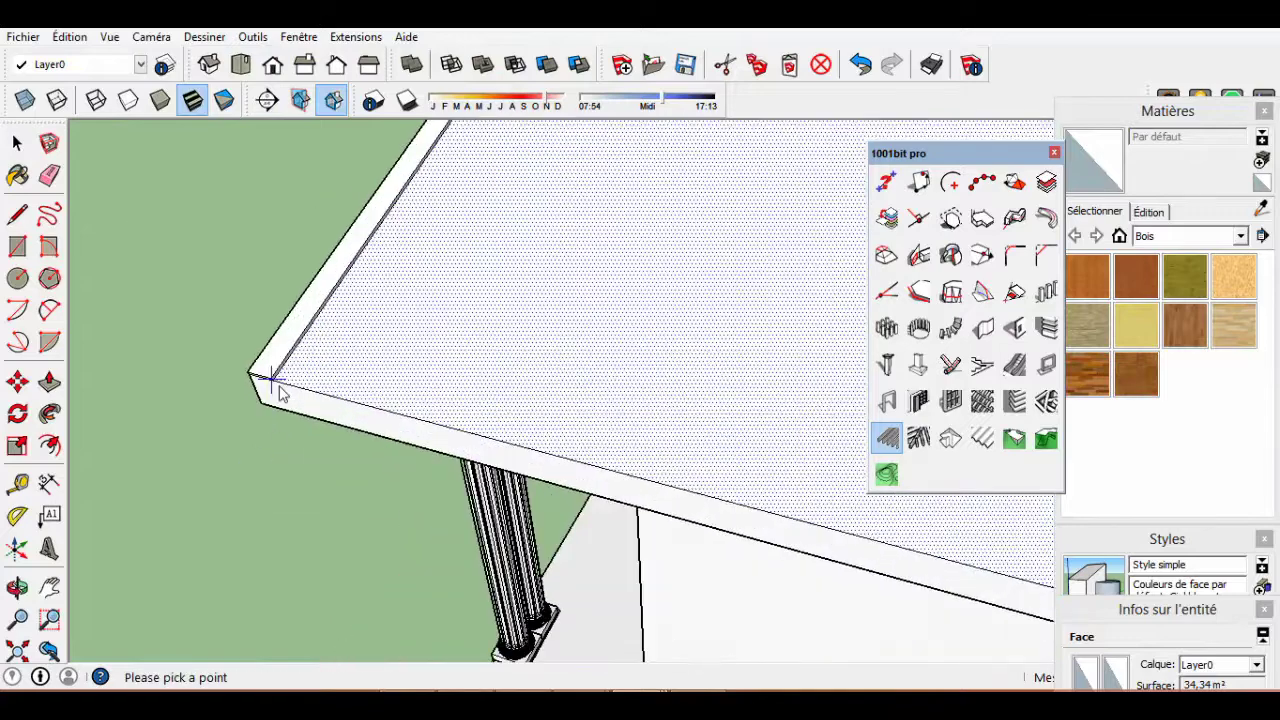
pyautogui.click(266, 371)
pyautogui.moveTo(423, 566)
pyautogui.mouseDown(button='middle')
pyautogui.moveTo(484, 258)
pyautogui.moveTo(529, 432)
pyautogui.mouseUp(button='middle')
pyautogui.click(491, 253)
pyautogui.scroll(-3, 491, 253)
pyautogui.click(529, 432)
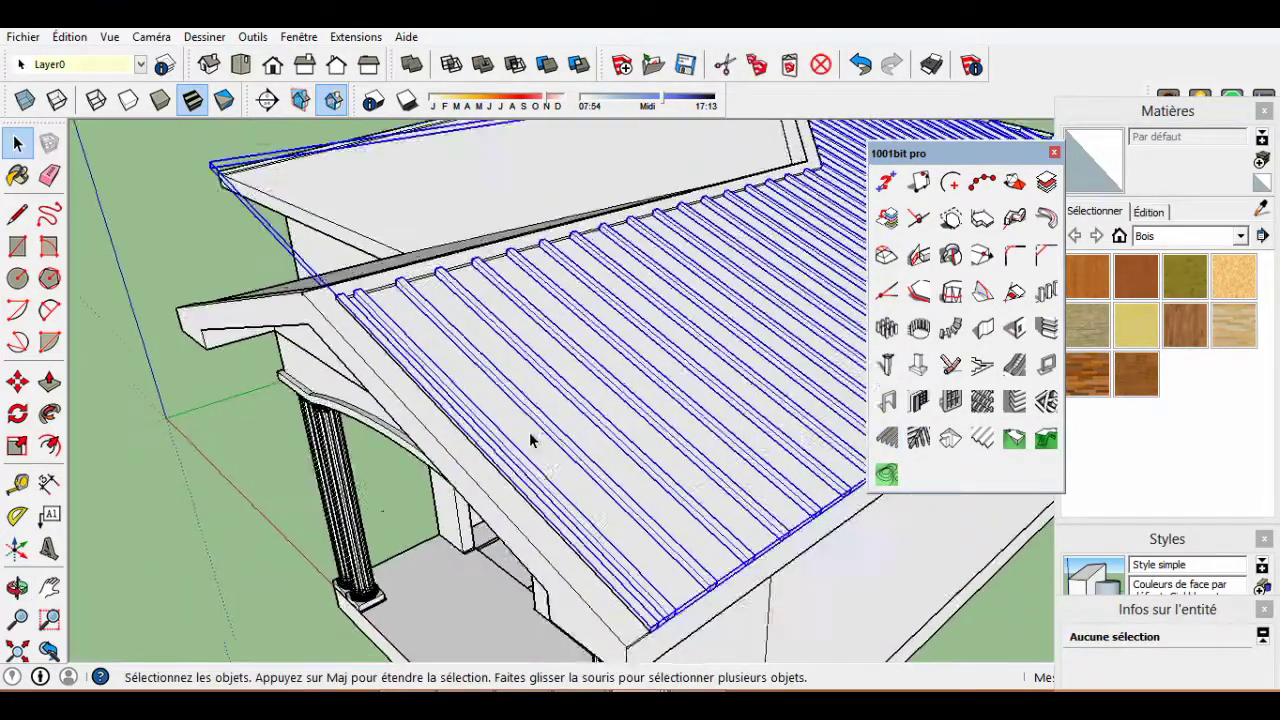
pyautogui.press('s')
# Generate 0.05 m battens at 0.30 m spacing on the next hip-roof face.
pyautogui.moveTo(690, 340); pyautogui.dragTo(405, 318, button='middle')
pyautogui.moveTo(228, 541); pyautogui.dragTo(508, 503, button='middle')
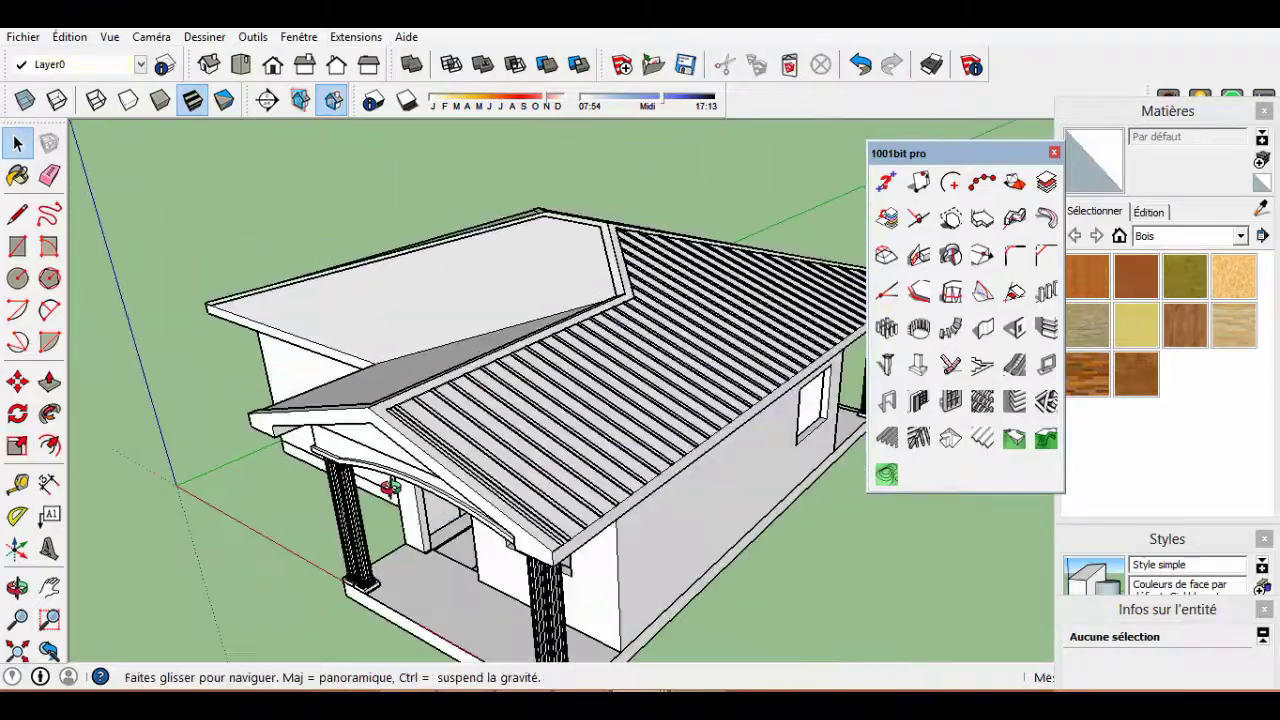
pyautogui.click(582, 418)
pyautogui.click(886, 437)
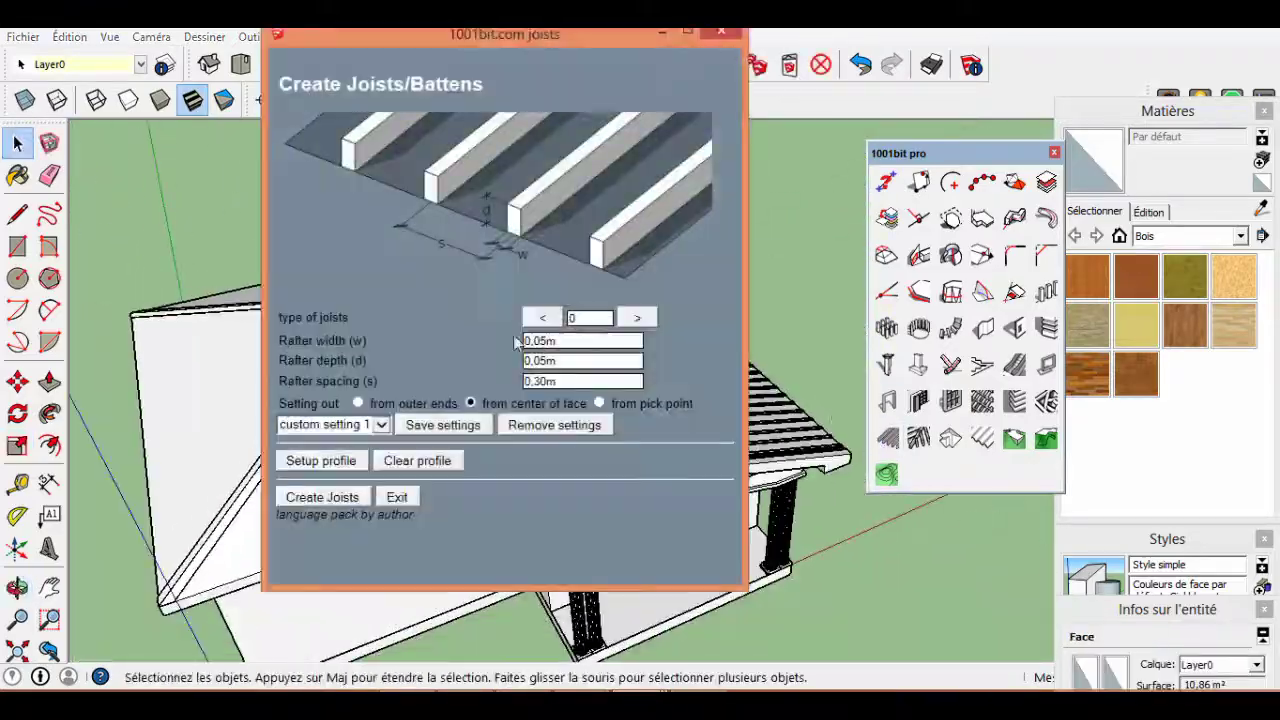
pyautogui.click(328, 494)
pyautogui.scroll(5, 394, 517)
pyautogui.moveTo(694, 531)
pyautogui.mouseDown(button='middle')
pyautogui.moveTo(843, 541)
pyautogui.moveTo(843, 509)
pyautogui.mouseUp(button='middle')
pyautogui.scroll(3, 823, 486)
pyautogui.click(823, 486)
pyautogui.scroll(2, 452, 218)
pyautogui.click(452, 218)
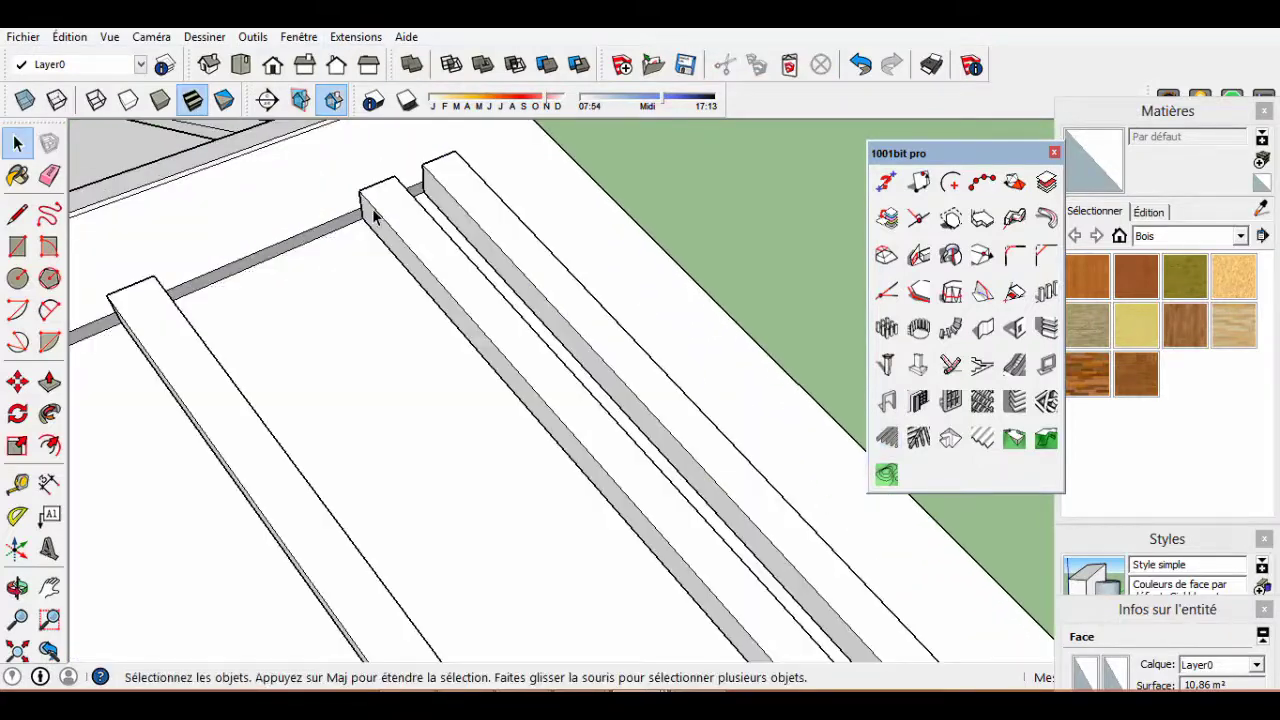
pyautogui.scroll(-5, 400, 300)
# Scale the new batten group so it stretches to the roof corner.
pyautogui.press('s')
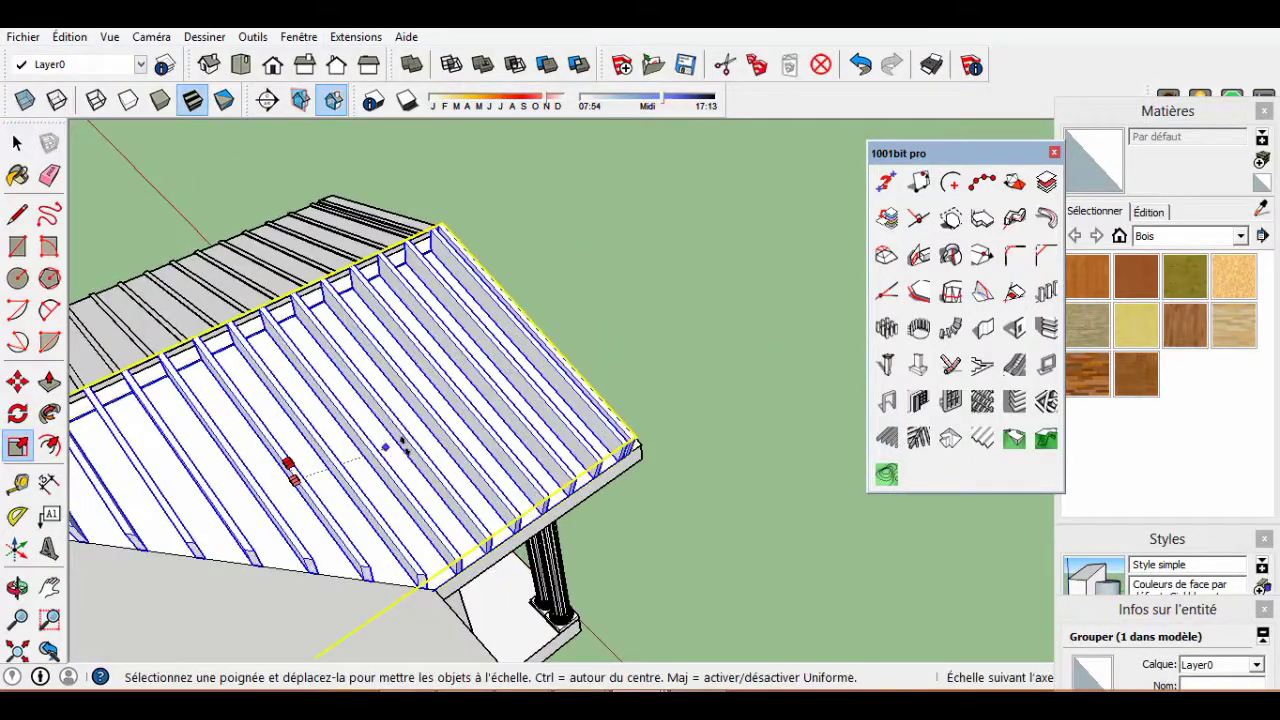
pyautogui.moveTo(403, 447); pyautogui.dragTo(646, 452)
pyautogui.scroll(2, 646, 452)
pyautogui.click(678, 429)
pyautogui.scroll(-5, 678, 429)
pyautogui.moveTo(403, 481); pyautogui.dragTo(500, 380, button='middle')
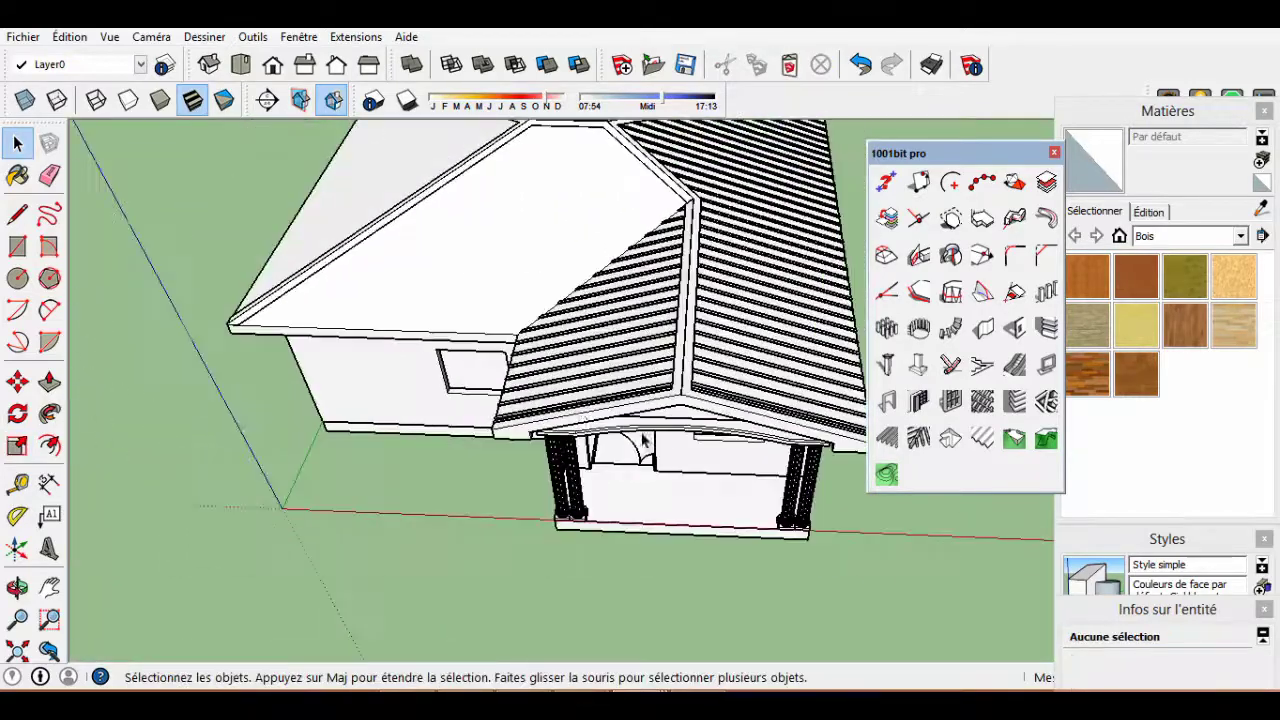
pyautogui.scroll(3, 551, 340)
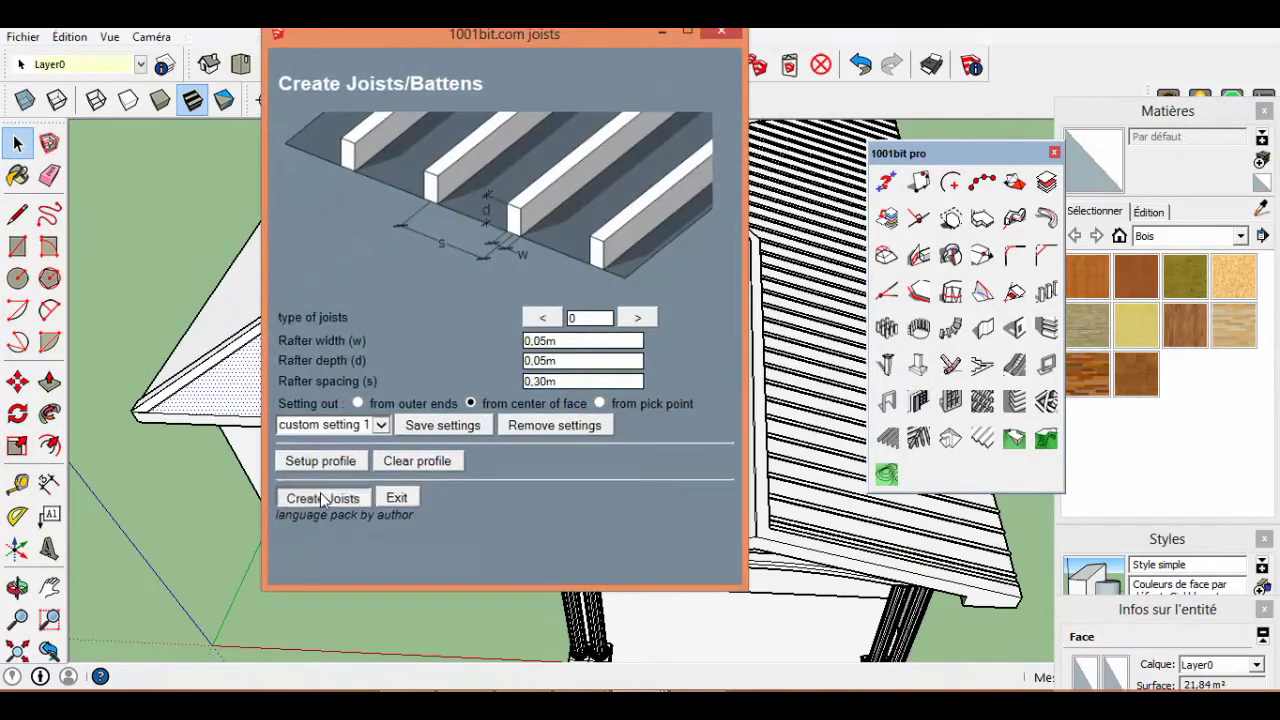
# Create battens on another roof slope and resize the new batten group.
pyautogui.click(330, 497)
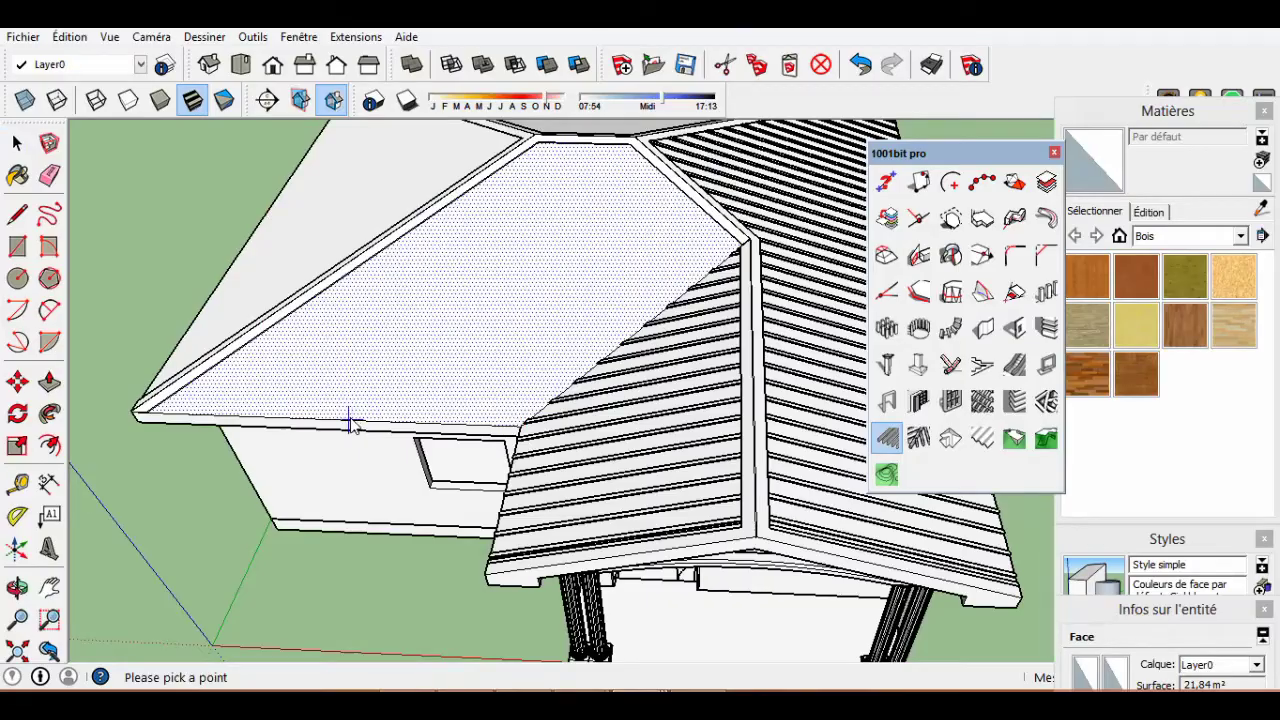
pyautogui.scroll(2, 337, 252)
pyautogui.click(365, 278)
pyautogui.scroll(-4, 365, 278)
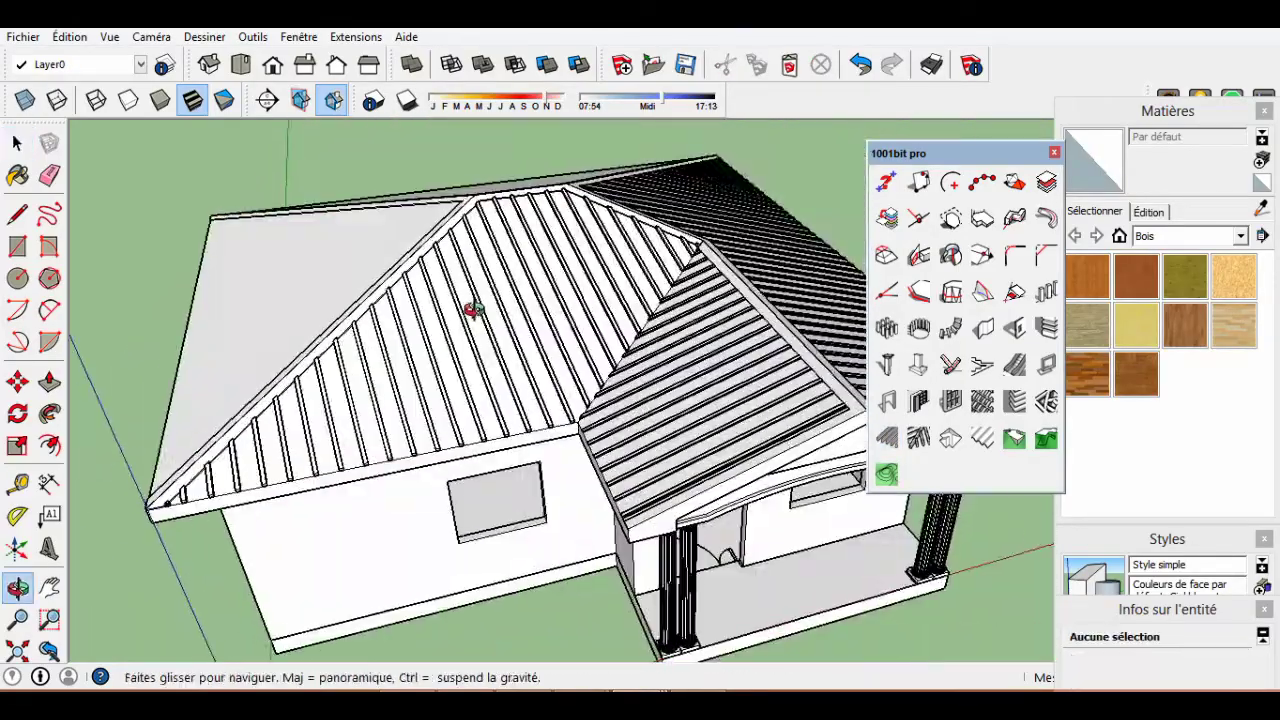
pyautogui.moveTo(471, 309); pyautogui.dragTo(371, 371, button='middle')
pyautogui.click(457, 451)
pyautogui.press('s')
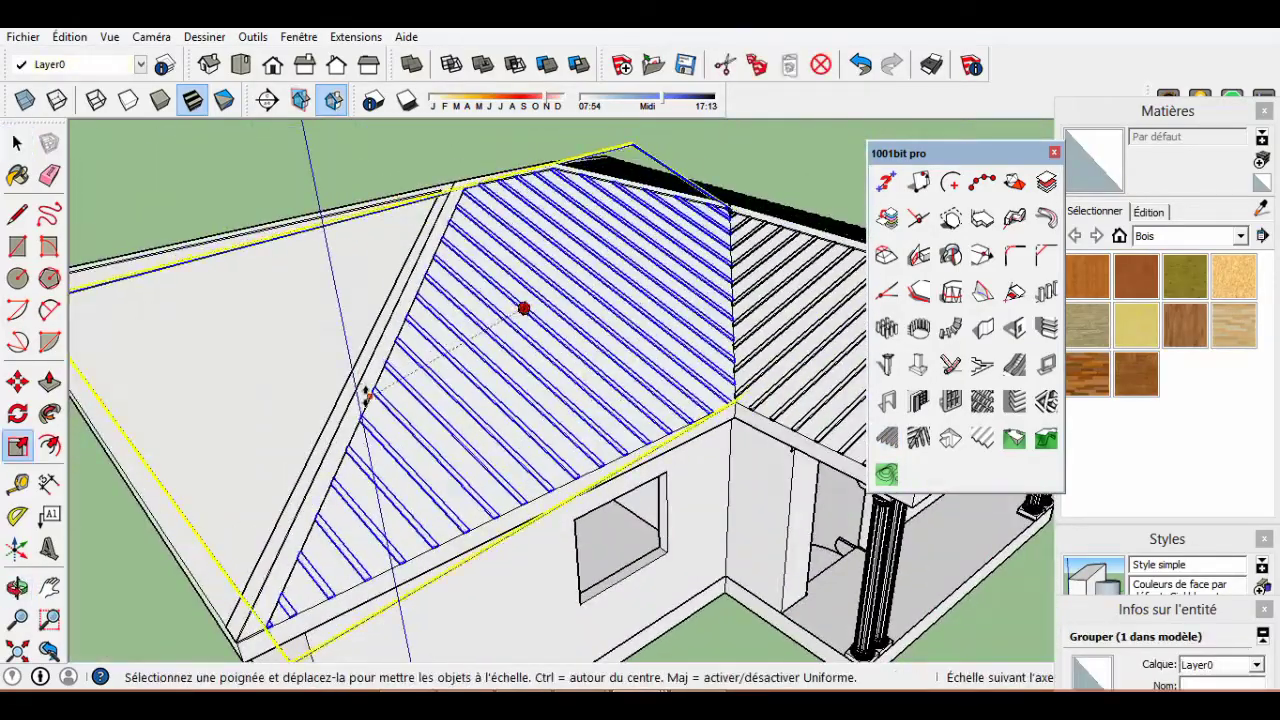
pyautogui.moveTo(538, 563)
pyautogui.mouseDown(button='middle')
pyautogui.moveTo(390, 390)
pyautogui.moveTo(368, 499)
pyautogui.mouseUp(button='middle')
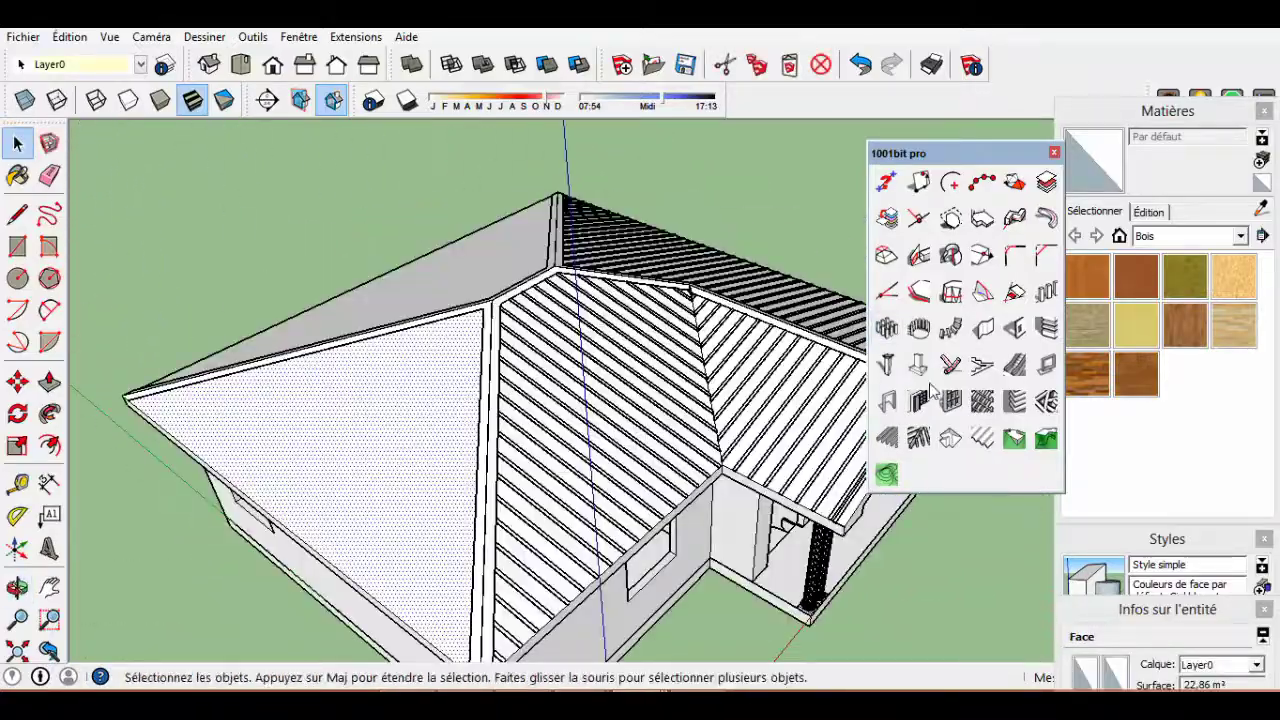
# Add battens to the next slope, running from its roof edge along the slope.
pyautogui.click(887, 447)
pyautogui.click(320, 494)
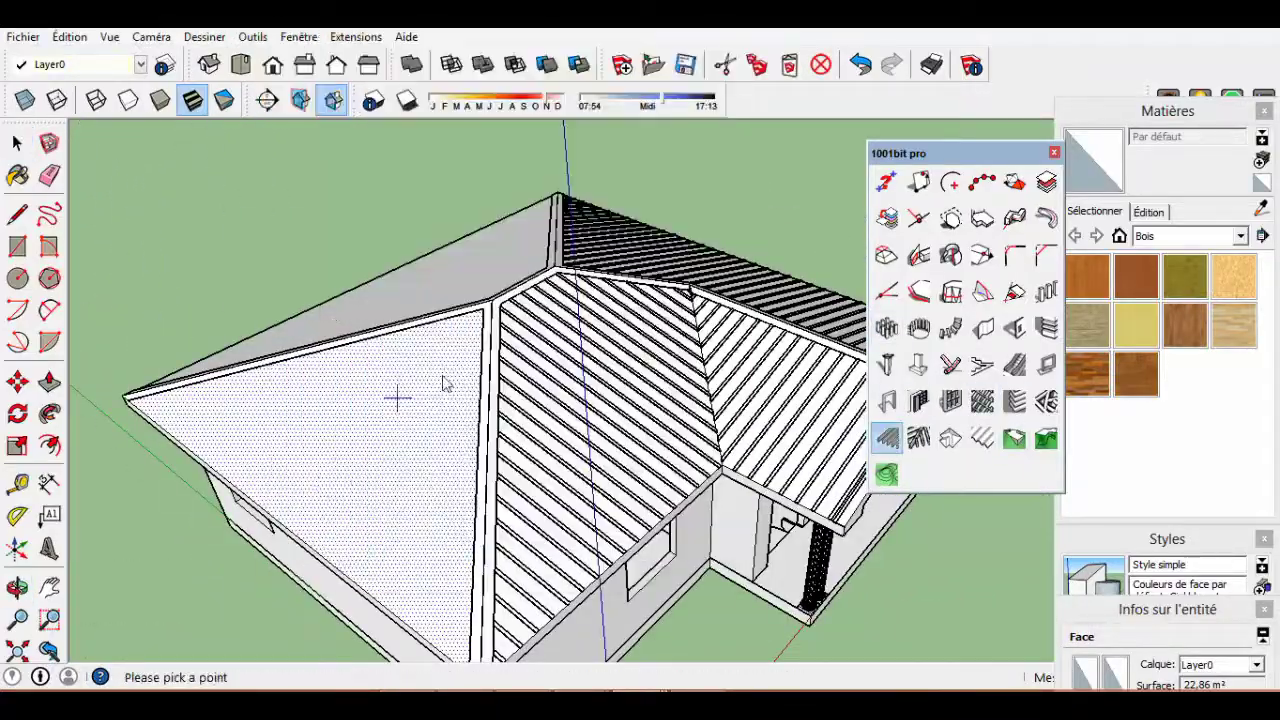
pyautogui.click(268, 515)
pyautogui.scroll(5, 600, 300)
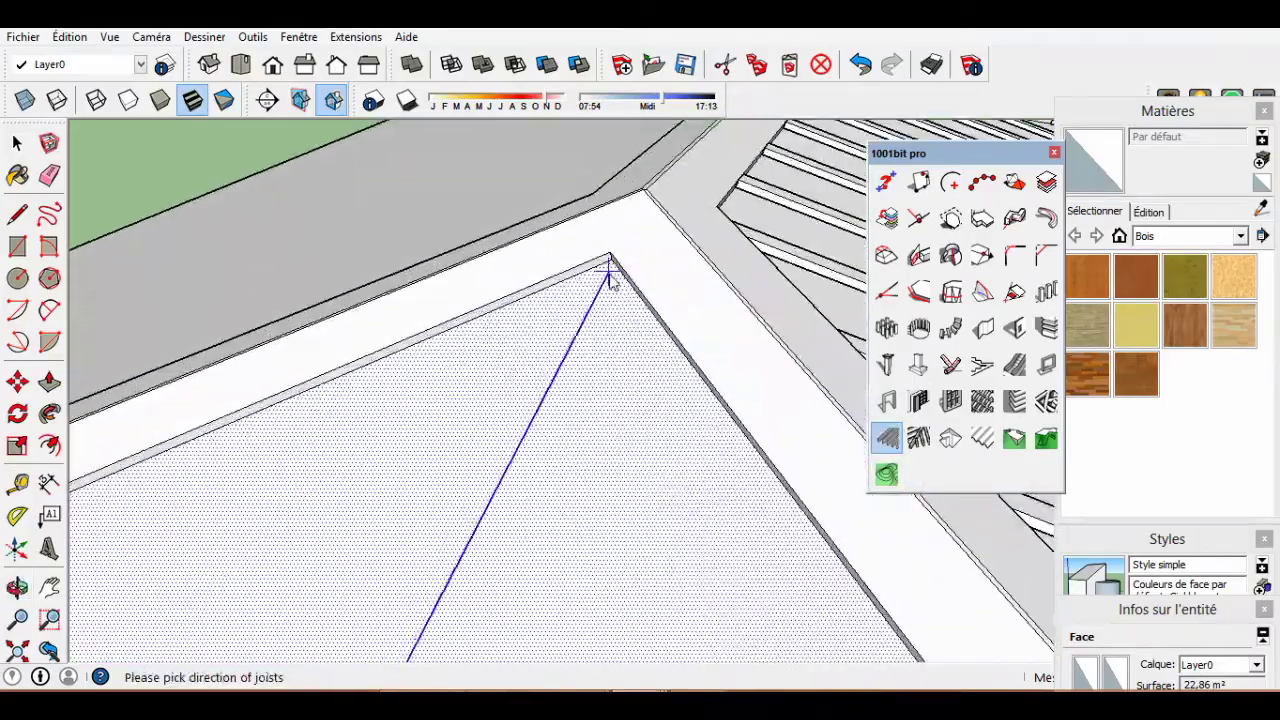
pyautogui.click(595, 343)
pyautogui.scroll(-3, 391, 363)
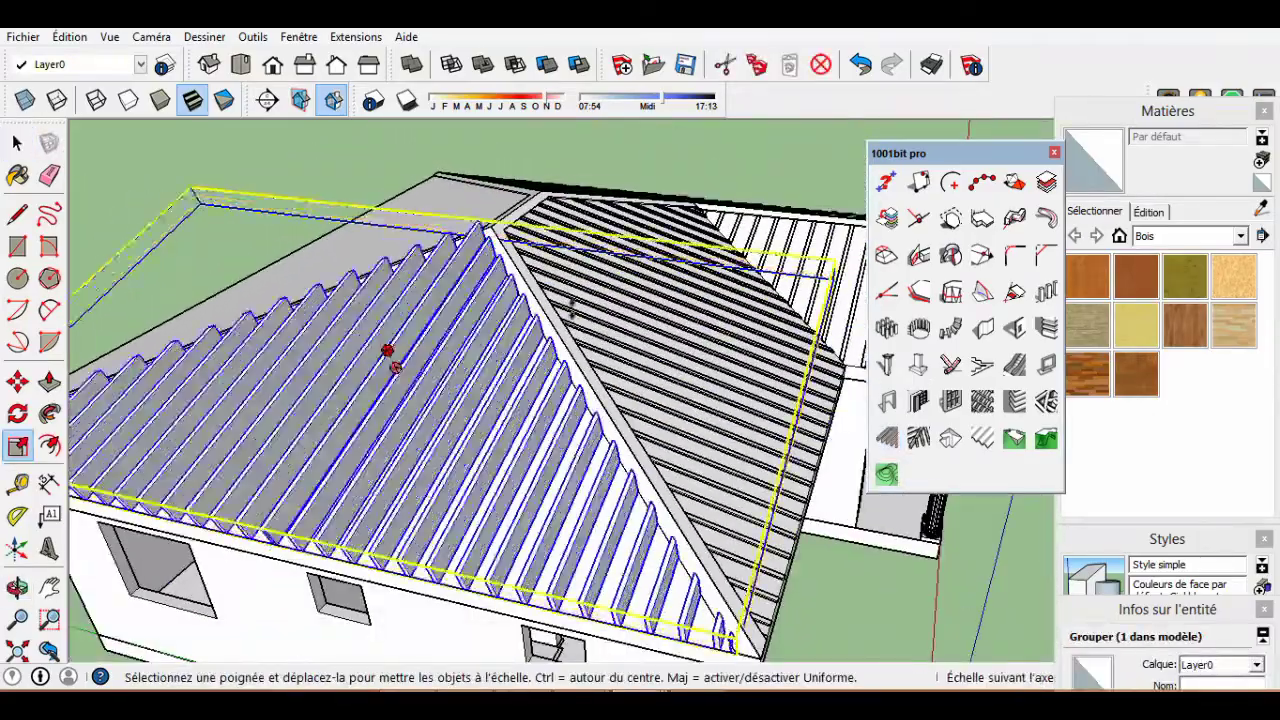
pyautogui.press('space')
pyautogui.moveTo(557, 322); pyautogui.dragTo(430, 420, button='middle')
# Cover the following roof slope with battens and scale the group to fit.
pyautogui.click(887, 438)
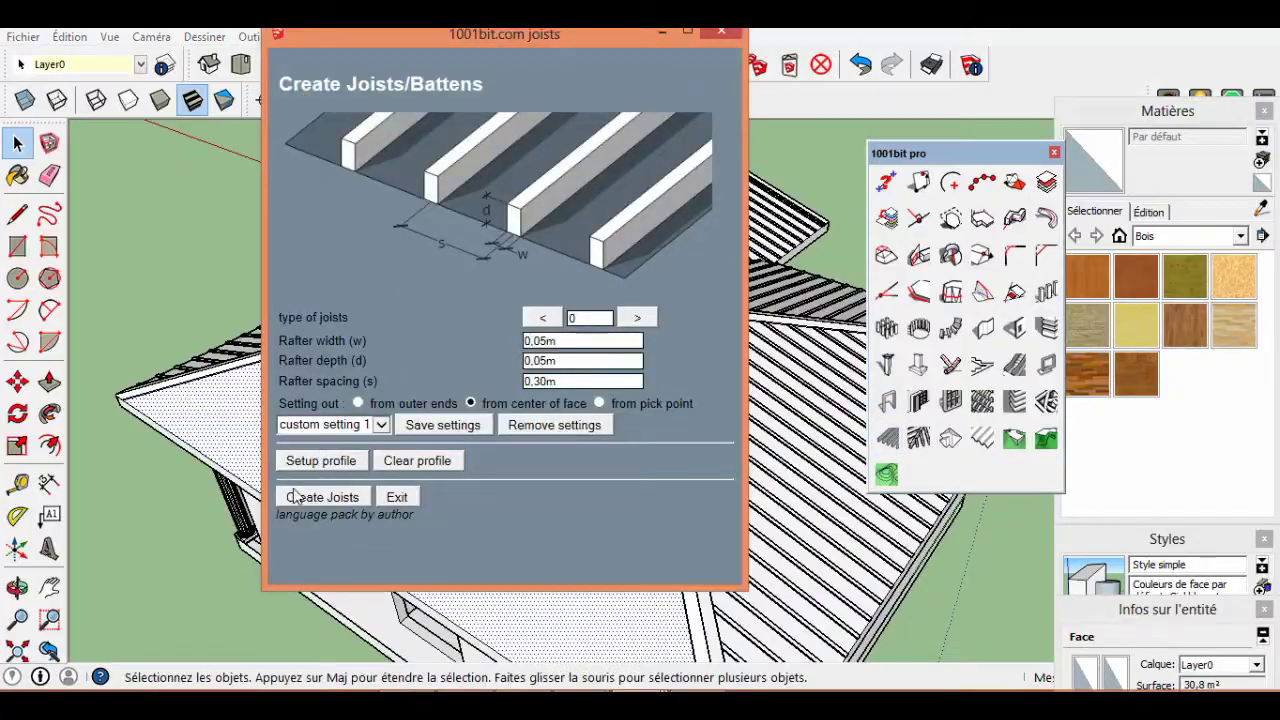
pyautogui.click(340, 494)
pyautogui.click(404, 590)
pyautogui.scroll(1, 580, 286)
pyautogui.scroll(1, 571, 309)
pyautogui.scroll(1, 606, 303)
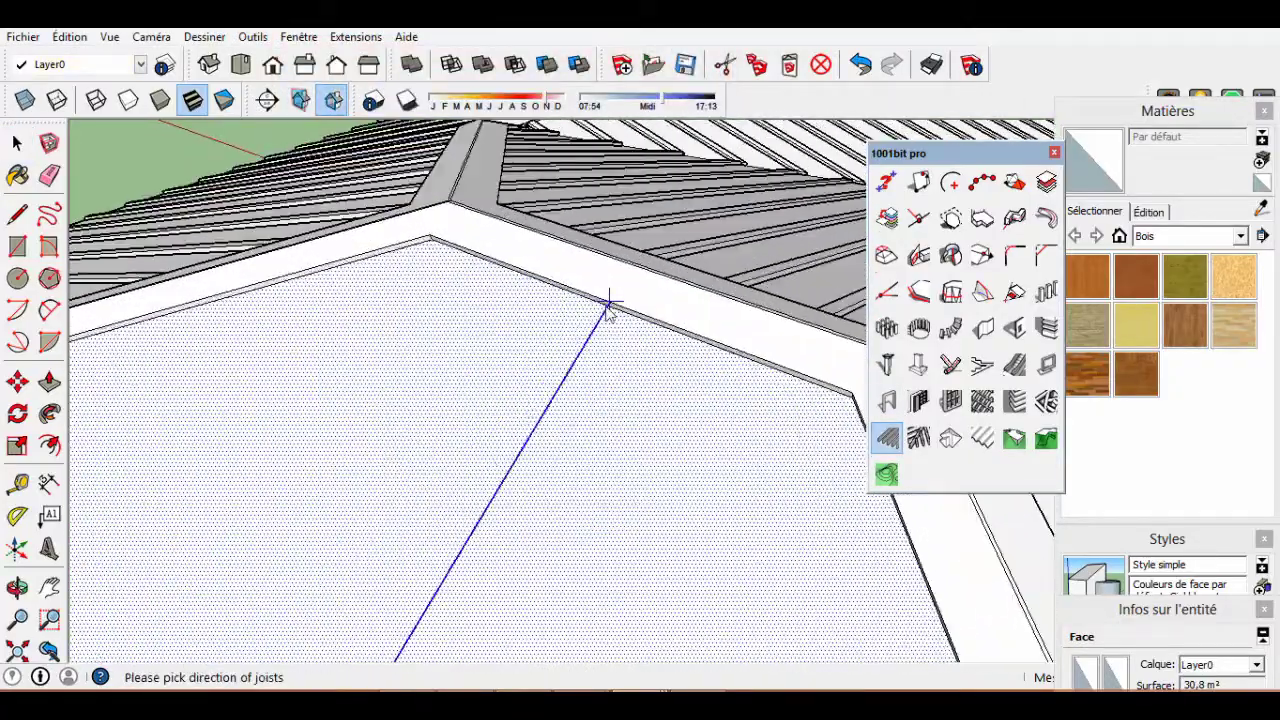
pyautogui.scroll(1, 615, 312)
pyautogui.click(617, 313)
pyautogui.scroll(-2, 486, 337)
pyautogui.scroll(-2, 486, 300)
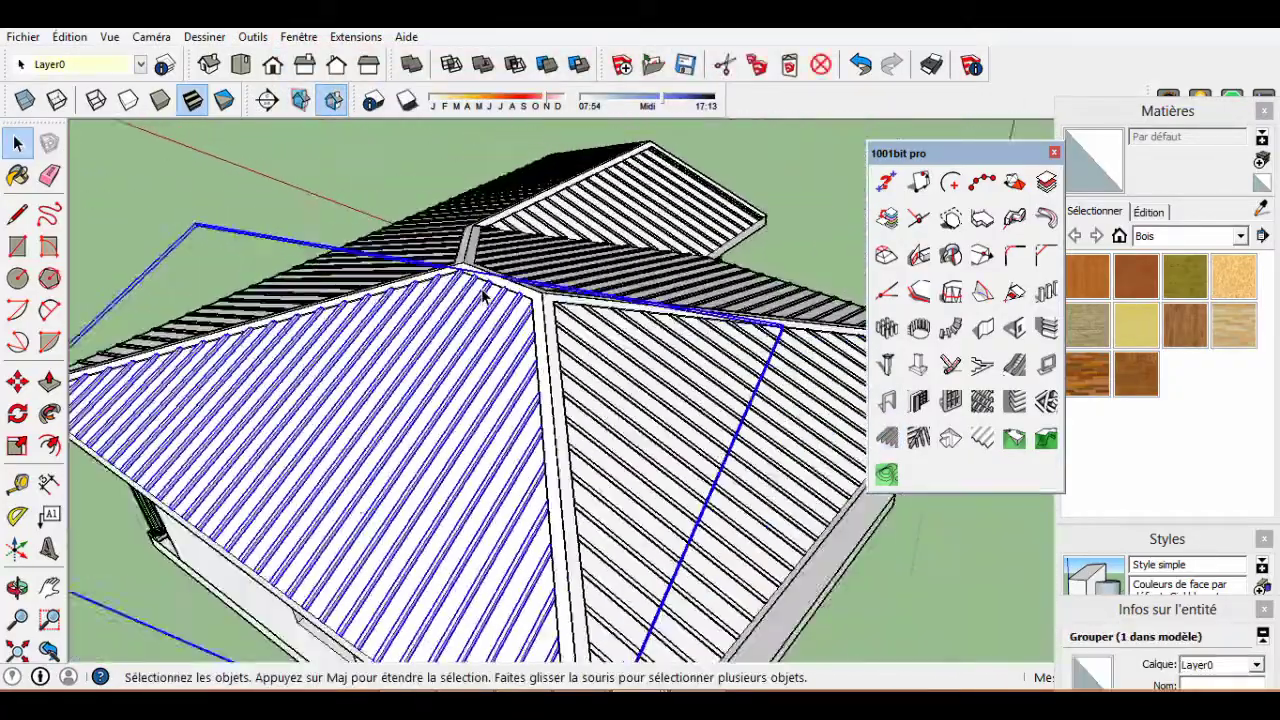
pyautogui.press('s')
# Deselect the battens and orbit to view the whole house and porch gable.
pyautogui.press('space')
pyautogui.click(300, 440)
pyautogui.scroll(-3, 430, 340)
pyautogui.moveTo(430, 340)
pyautogui.mouseDown(button='middle')
pyautogui.moveTo(560, 330)
pyautogui.moveTo(353, 334)
pyautogui.moveTo(480, 340)
pyautogui.mouseUp(button='middle')
pyautogui.scroll(3, 600, 345)
pyautogui.moveTo(600, 345)
pyautogui.mouseDown(button='middle')
pyautogui.moveTo(610, 340)
pyautogui.moveTo(638, 388)
pyautogui.mouseUp(button='middle')
pyautogui.scroll(2, 603, 348)
# Group the selected roof pieces and switch the materials list to Couleurs.
pyautogui.rightClick(637, 385)
pyautogui.click(690, 540)
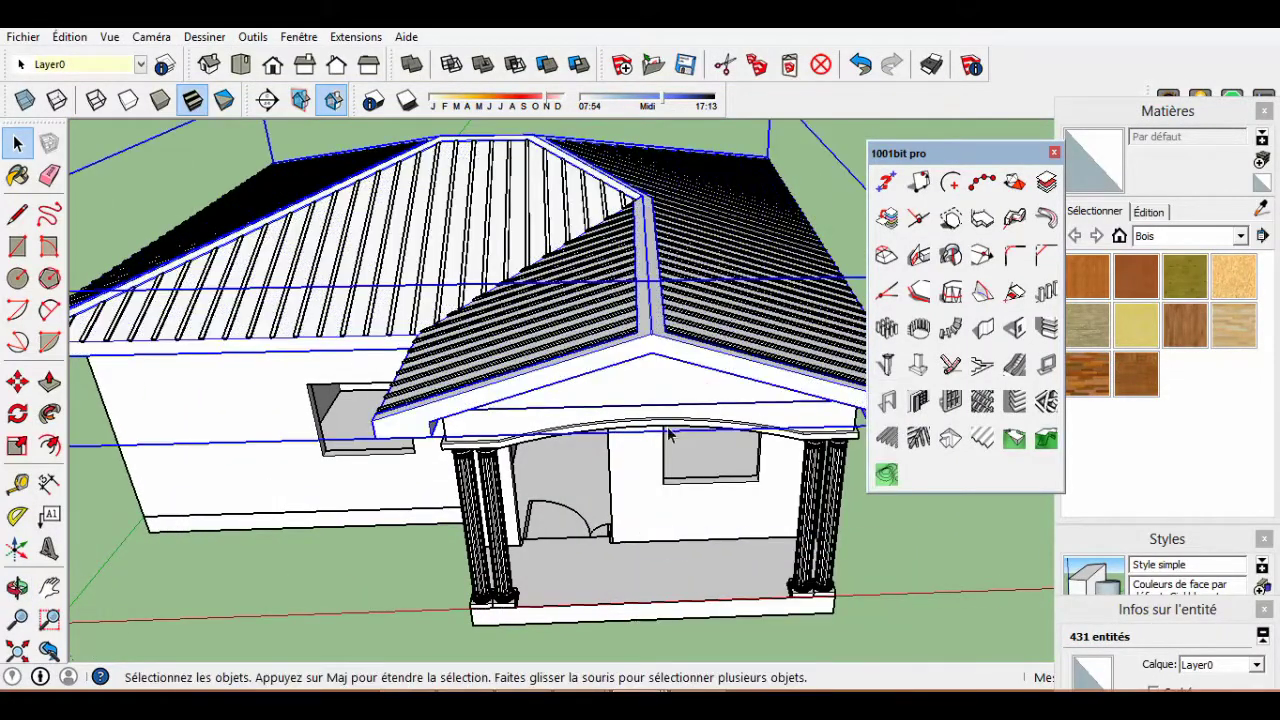
pyautogui.click(1240, 237)
pyautogui.click(1203, 378)
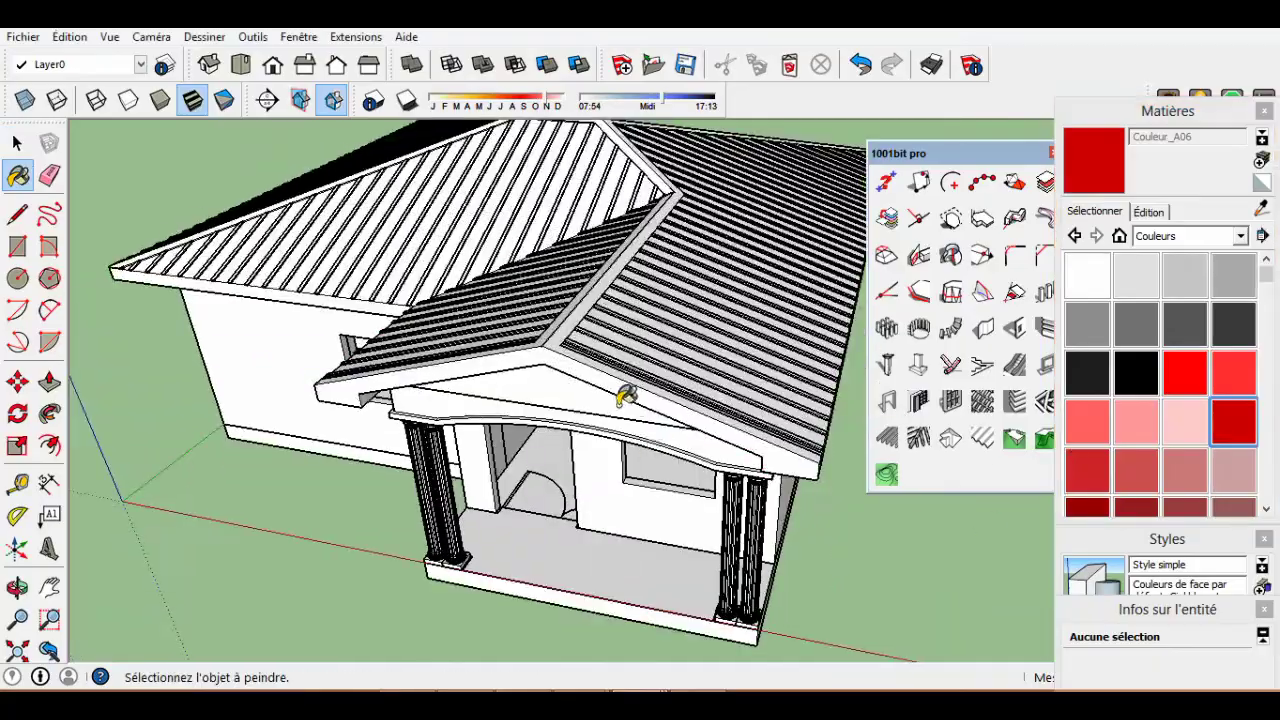
# Paint the roof group red, then repaint it in a more muted red.
pyautogui.click(623, 394)
pyautogui.moveTo(623, 394)
pyautogui.mouseDown(button='middle')
pyautogui.moveTo(623, 320)
pyautogui.moveTo(573, 436)
pyautogui.moveTo(577, 354)
pyautogui.mouseUp(button='middle')
pyautogui.scroll(3, 437, 309)
pyautogui.scroll(-3, 600, 400)
pyautogui.scroll(2, 662, 355)
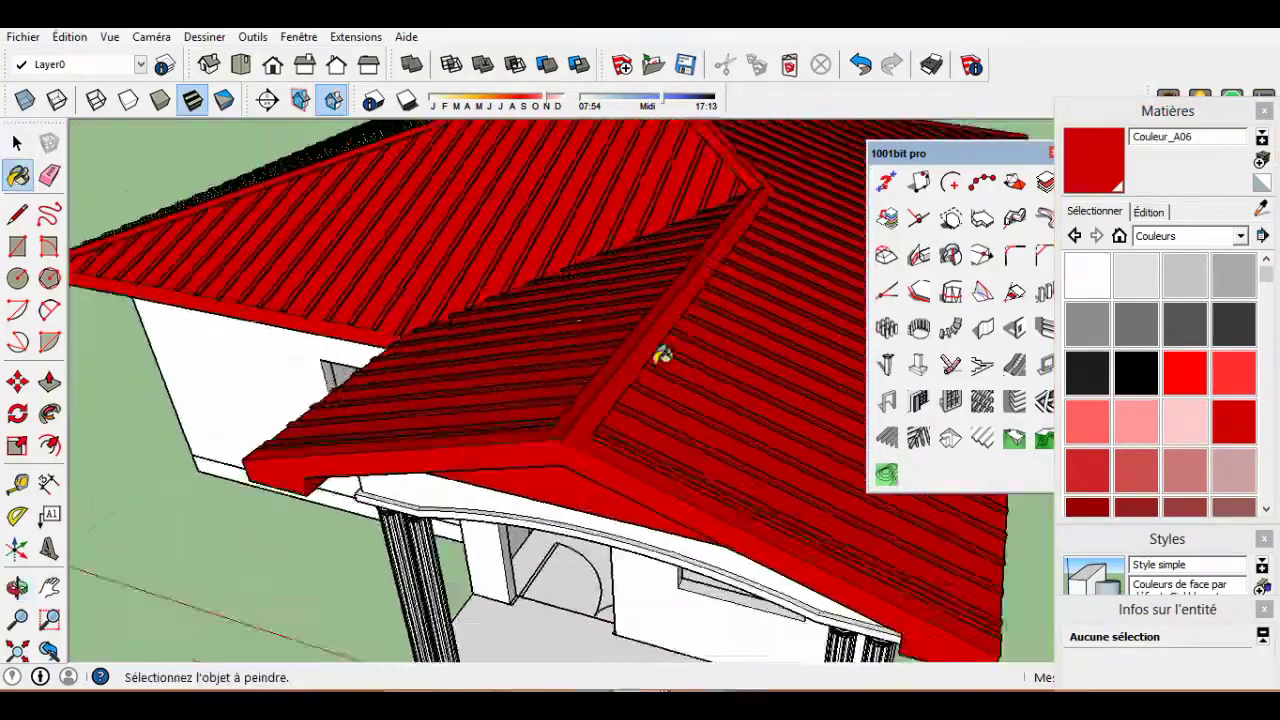
pyautogui.scroll(-5, 662, 355)
pyautogui.moveTo(662, 355); pyautogui.dragTo(565, 436, button='middle')
pyautogui.click(1092, 480)
pyautogui.scroll(1, 666, 406)
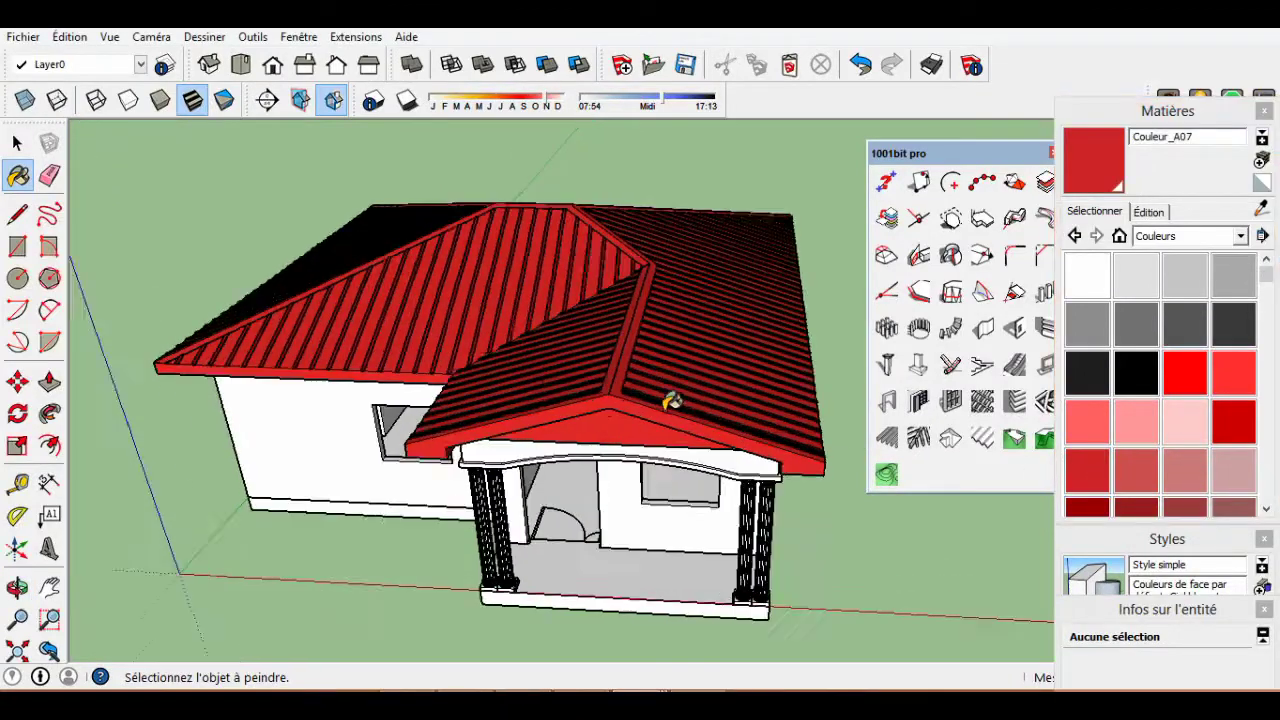
pyautogui.scroll(2, 648, 414)
pyautogui.click(632, 430)
# Paint the porch pediment fascia a lighter pink.
pyautogui.moveTo(632, 430); pyautogui.dragTo(1004, 481, button='middle')
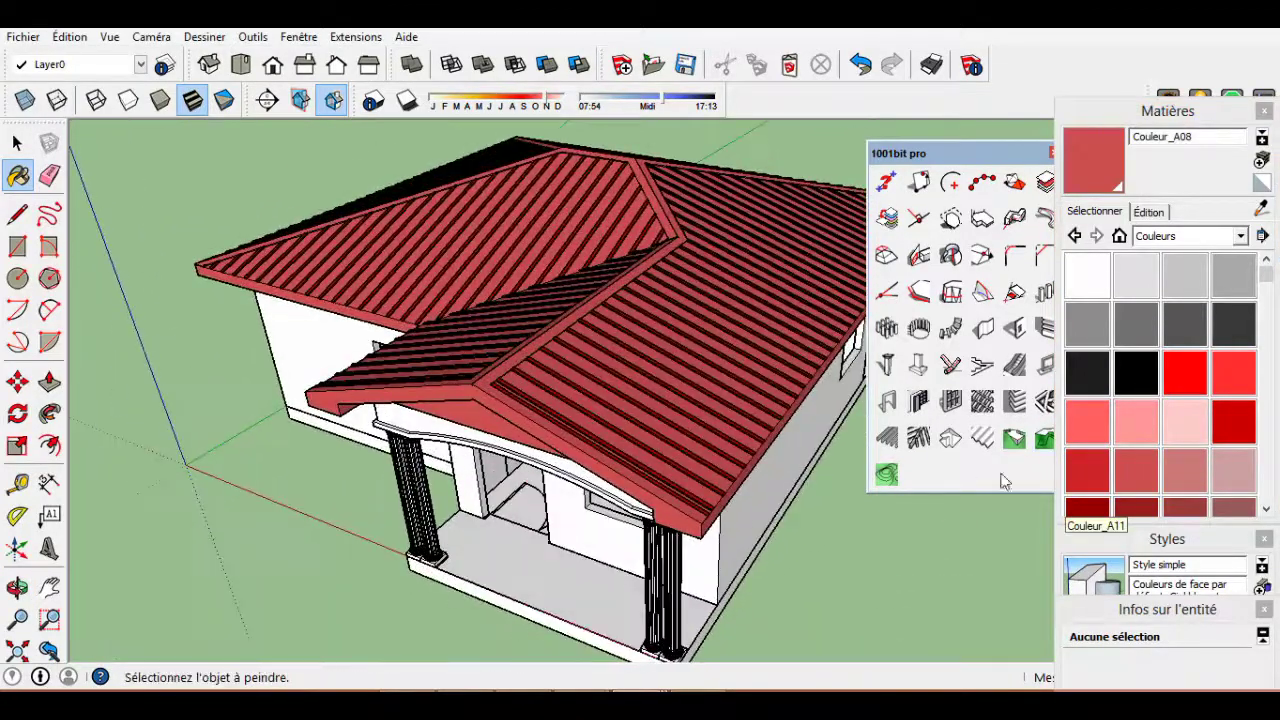
pyautogui.moveTo(459, 405)
pyautogui.mouseDown(button='middle')
pyautogui.moveTo(636, 420)
pyautogui.moveTo(643, 530)
pyautogui.mouseUp(button='middle')
pyautogui.click(1185, 470)
pyautogui.click(586, 408)
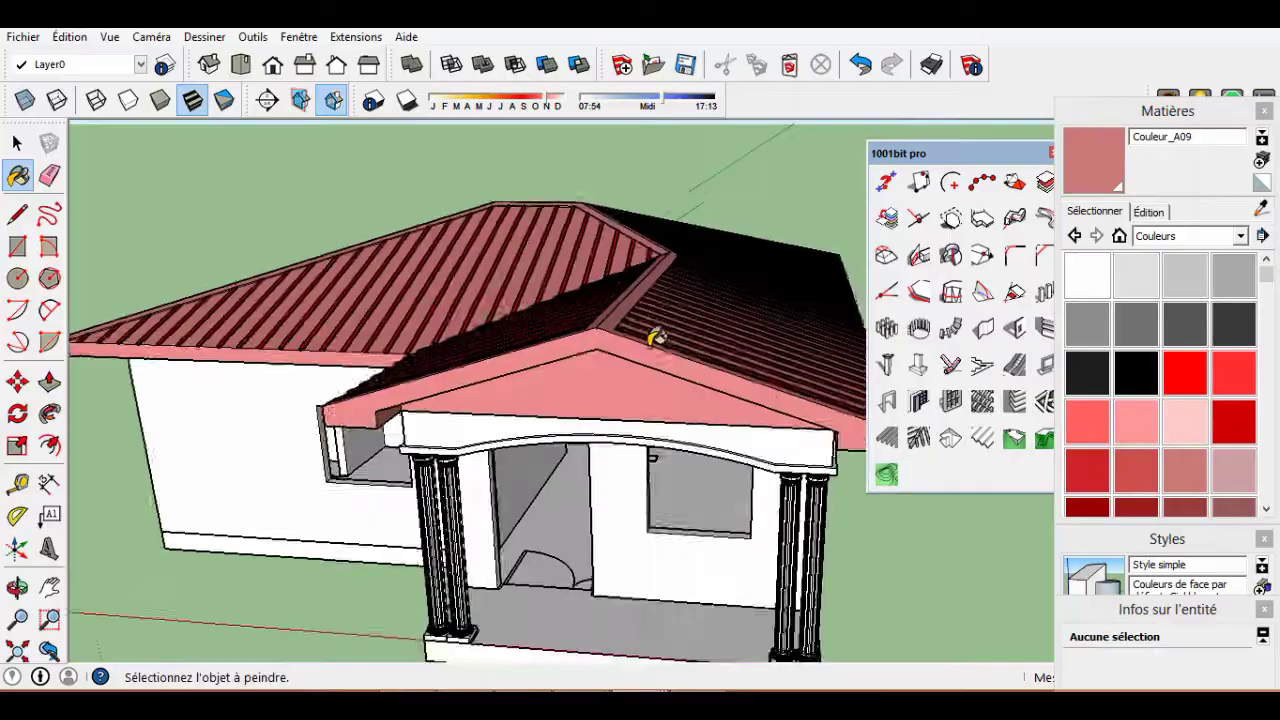
pyautogui.scroll(1, 600, 334)
pyautogui.scroll(3, 612, 408)
# Repaint the left roof panel in muted pink Couleur_A09.
pyautogui.click(443, 389)
pyautogui.moveTo(443, 389)
pyautogui.mouseDown(button='middle')
pyautogui.moveTo(663, 240)
pyautogui.moveTo(557, 463)
pyautogui.moveTo(714, 200)
pyautogui.moveTo(707, 349)
pyautogui.moveTo(508, 294)
pyautogui.mouseUp(button='middle')
pyautogui.press('space')
pyautogui.scroll(-5, 672, 547)
pyautogui.scroll(6, 574, 432)
# Draw a rectangle across the front face of the porch plinth.
pyautogui.moveTo(574, 422); pyautogui.dragTo(735, 314, button='middle')
pyautogui.press('space')
pyautogui.scroll(-5, 249, 517)
pyautogui.moveTo(249, 517)
pyautogui.mouseDown(button='middle')
pyautogui.moveTo(771, 437)
pyautogui.moveTo(703, 509)
pyautogui.moveTo(627, 511)
pyautogui.moveTo(691, 323)
pyautogui.moveTo(771, 528)
pyautogui.mouseUp(button='middle')
pyautogui.scroll(5, 771, 528)
pyautogui.scroll(2, 716, 496)
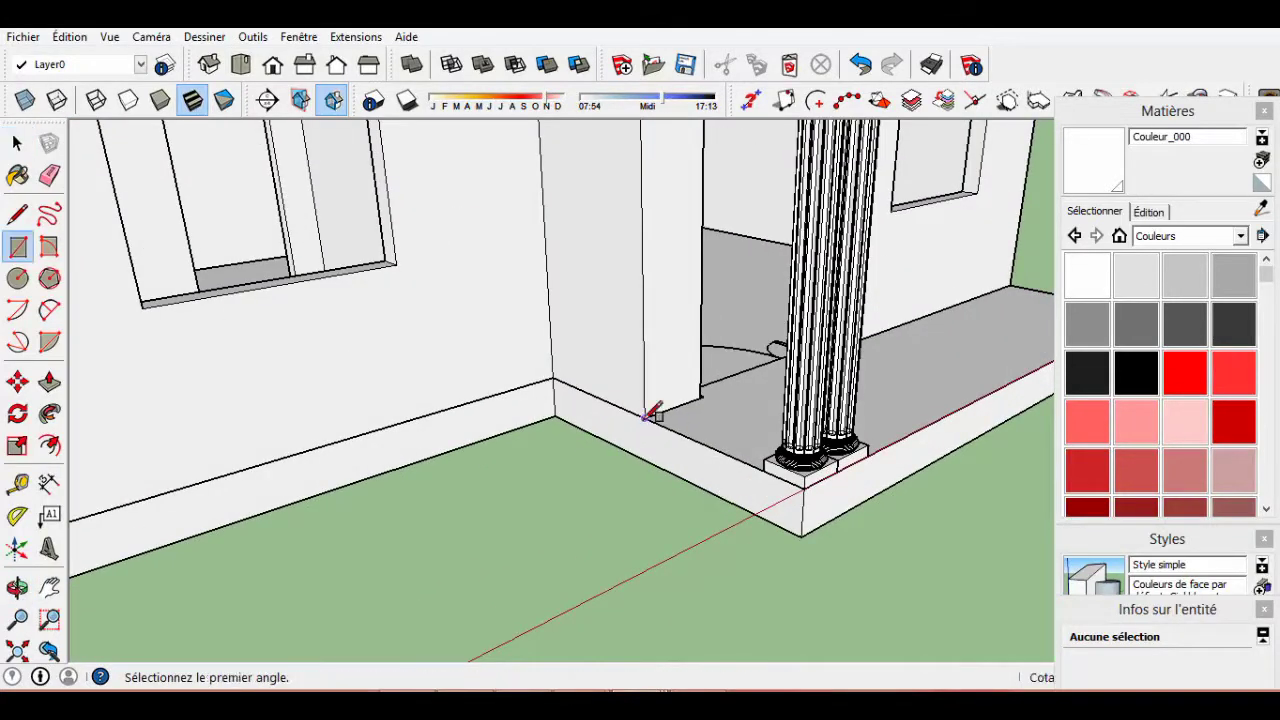
pyautogui.click(801, 521)
pyautogui.press('space')
pyautogui.click(757, 503)
pyautogui.scroll(2, 752, 458)
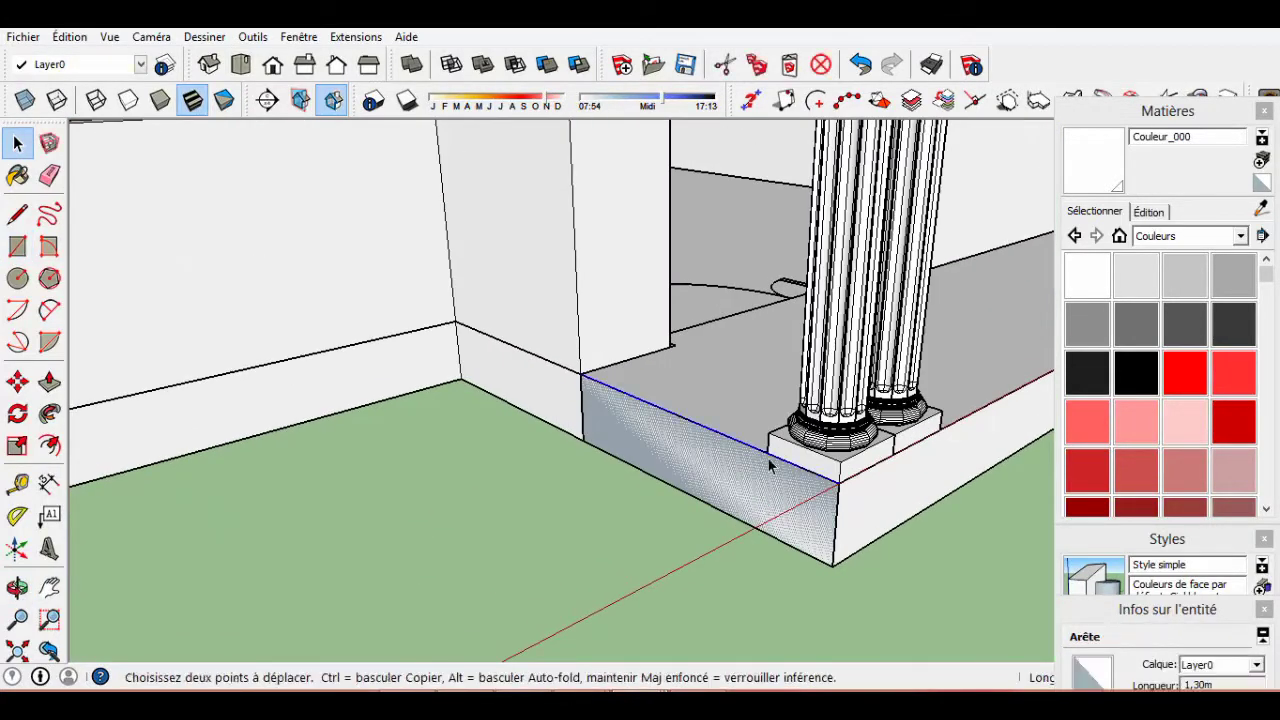
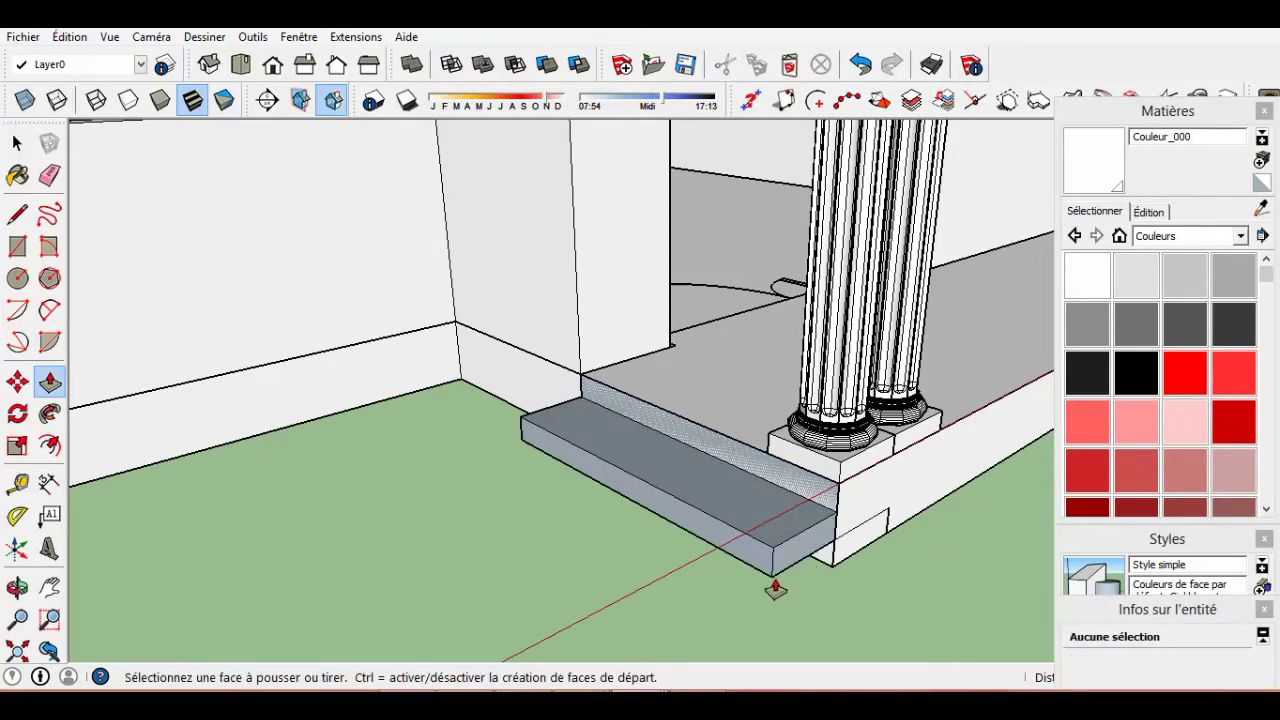
# Orbit and zoom around the house to inspect the new two-step porch stair.
pyautogui.press('space')
pyautogui.scroll(-5, 775, 525)
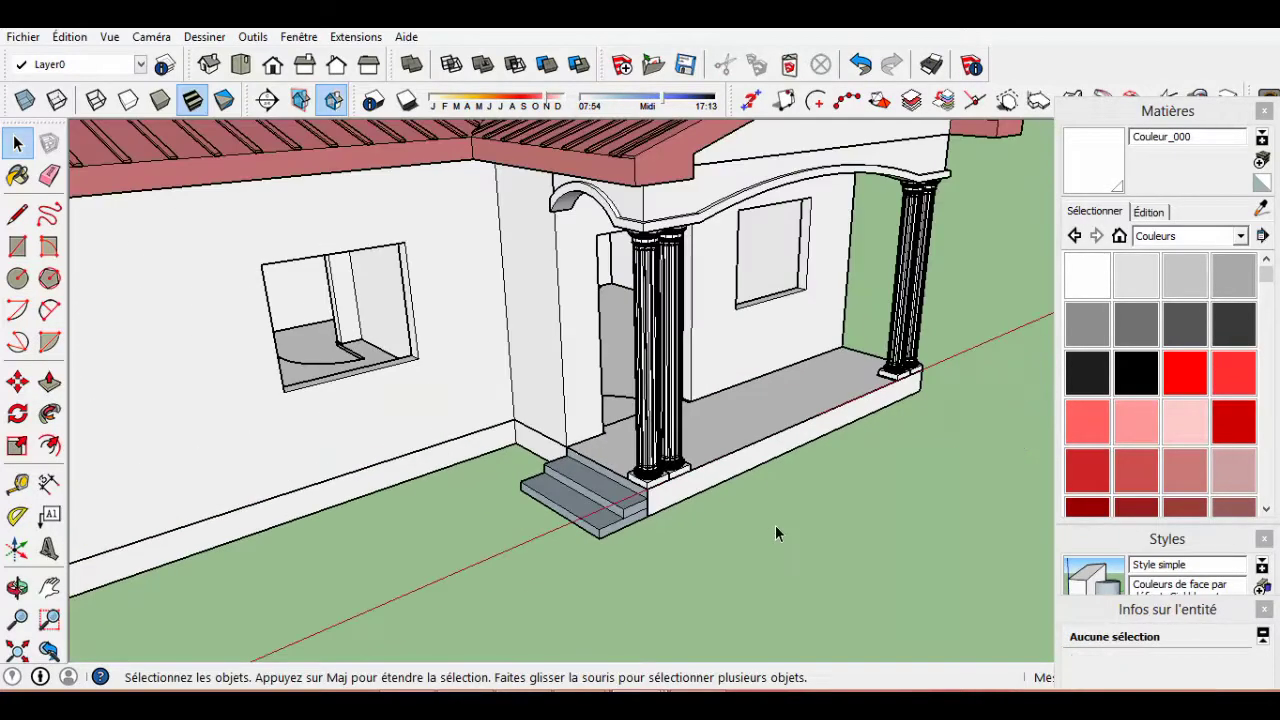
pyautogui.scroll(-3, 550, 484)
pyautogui.moveTo(550, 484)
pyautogui.mouseDown(button='middle')
pyautogui.moveTo(706, 534)
pyautogui.moveTo(566, 531)
pyautogui.moveTo(391, 566)
pyautogui.moveTo(629, 597)
pyautogui.moveTo(909, 588)
pyautogui.moveTo(891, 586)
pyautogui.mouseUp(button='middle')
pyautogui.scroll(2, 640, 569)
pyautogui.scroll(3, 640, 569)
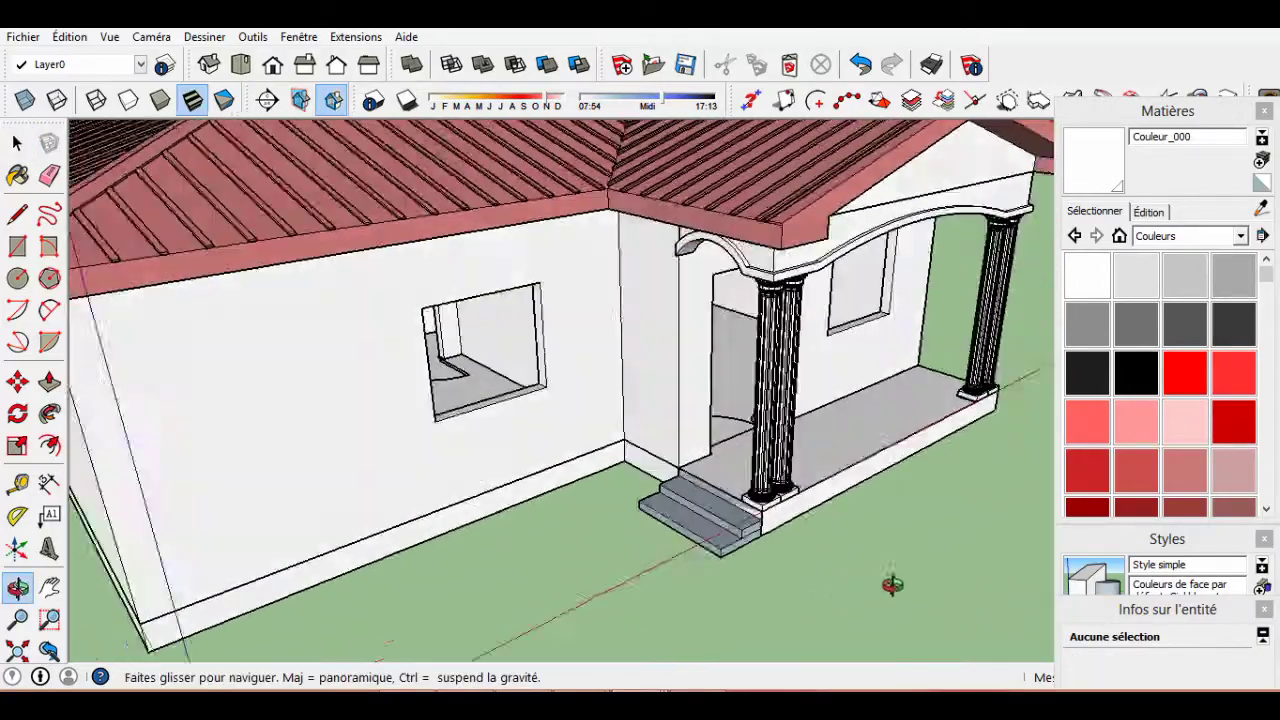
pyautogui.scroll(3, 735, 505)
pyautogui.scroll(2, 660, 456)
pyautogui.scroll(-3, 773, 490)
pyautogui.moveTo(773, 490)
pyautogui.mouseDown(button='middle')
pyautogui.moveTo(766, 569)
pyautogui.moveTo(480, 560)
pyautogui.moveTo(500, 520)
pyautogui.mouseUp(button='middle')
pyautogui.scroll(3, 657, 543)
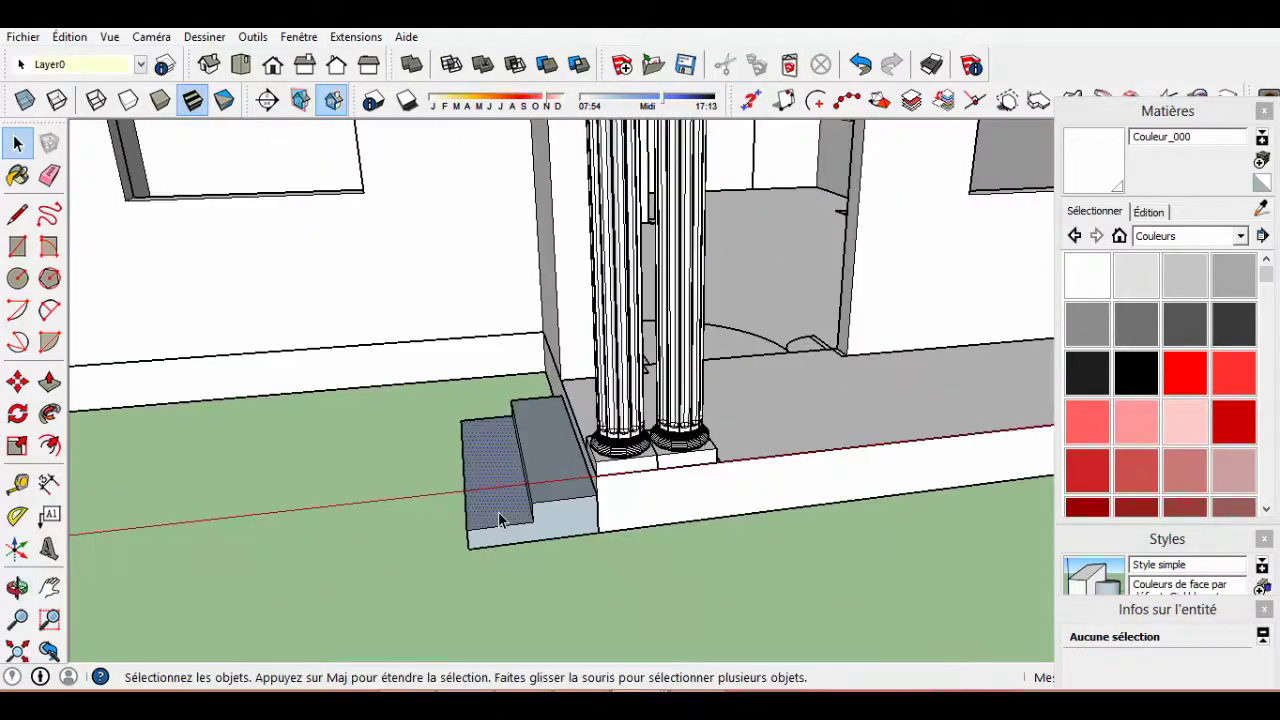
pyautogui.scroll(-5, 617, 368)
pyautogui.moveTo(617, 368)
pyautogui.mouseDown(button='middle')
pyautogui.moveTo(752, 603)
pyautogui.moveTo(546, 551)
pyautogui.moveTo(600, 529)
pyautogui.mouseUp(button='middle')
pyautogui.scroll(3, 484, 487)
# Offset the ground strip by the wall corner near the steps inward to form a border.
pyautogui.moveTo(484, 487); pyautogui.dragTo(552, 506, button='middle')
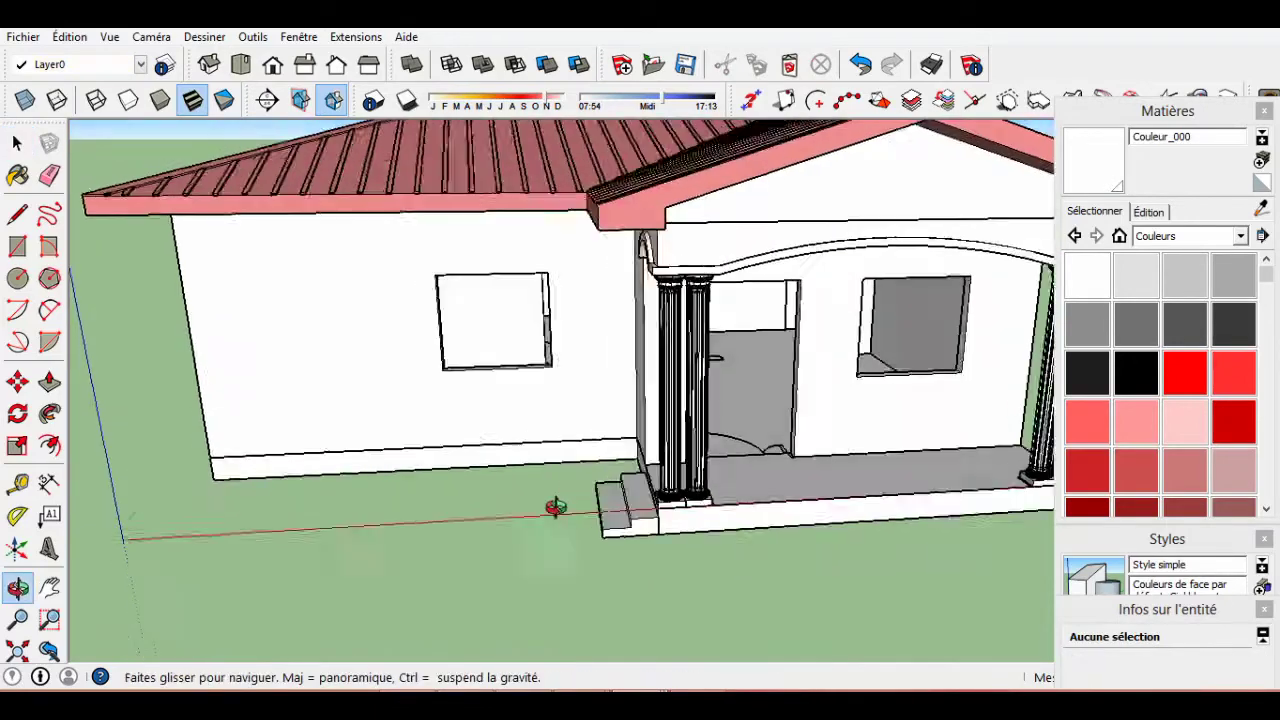
pyautogui.scroll(3, 194, 480)
pyautogui.moveTo(194, 480); pyautogui.dragTo(826, 549, button='middle')
pyautogui.scroll(4, 735, 468)
pyautogui.scroll(-3, 735, 468)
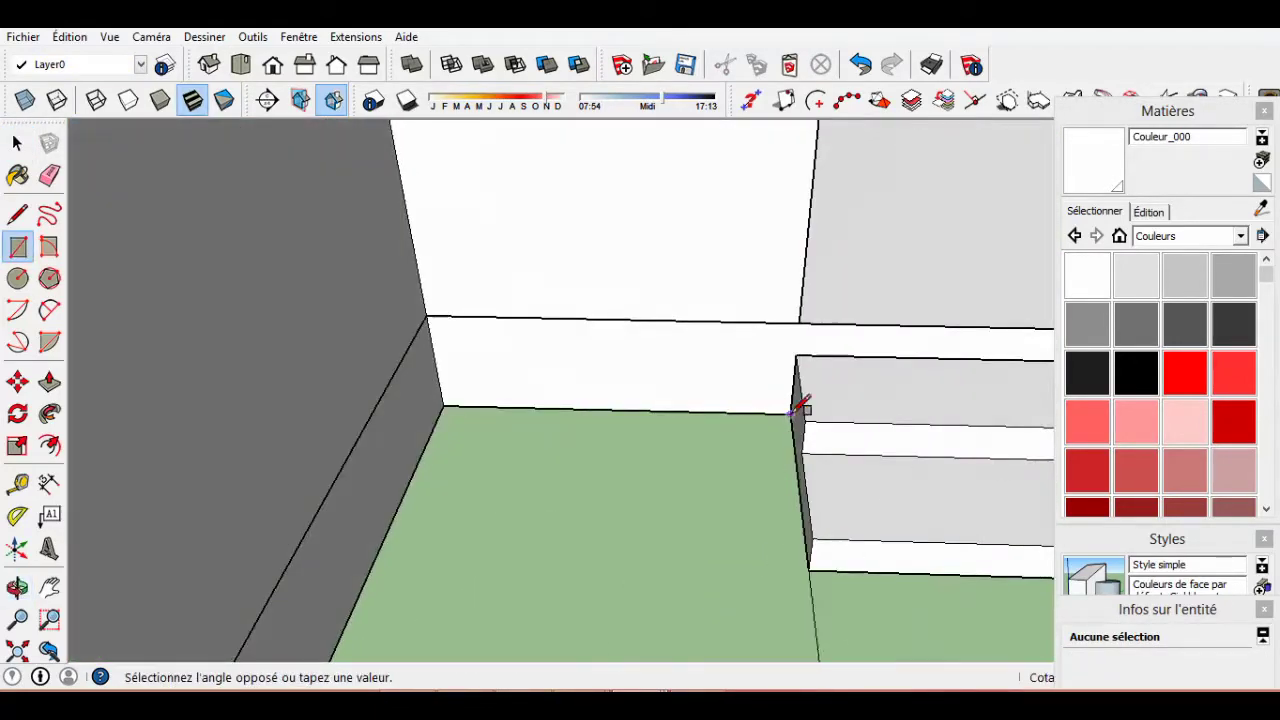
pyautogui.scroll(-3, 608, 443)
pyautogui.scroll(-3, 613, 447)
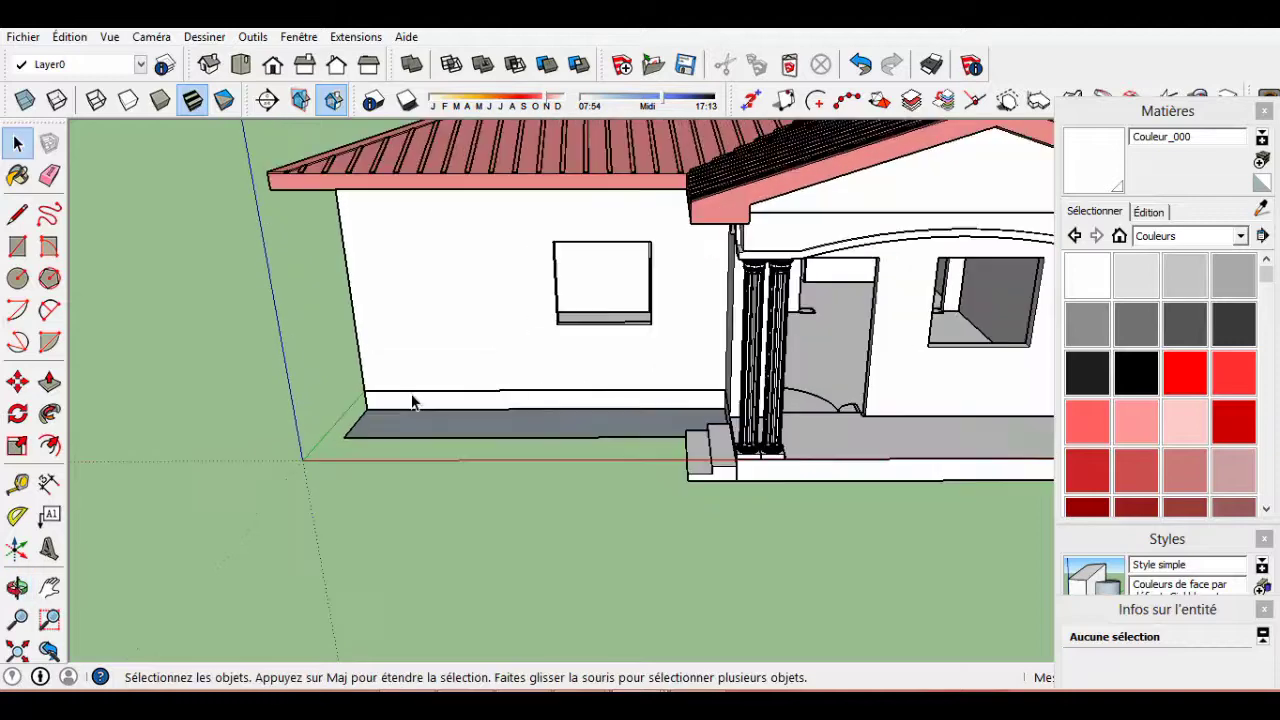
pyautogui.press('space')
pyautogui.scroll(-3, 477, 451)
pyautogui.scroll(3, 430, 520)
pyautogui.press('f')
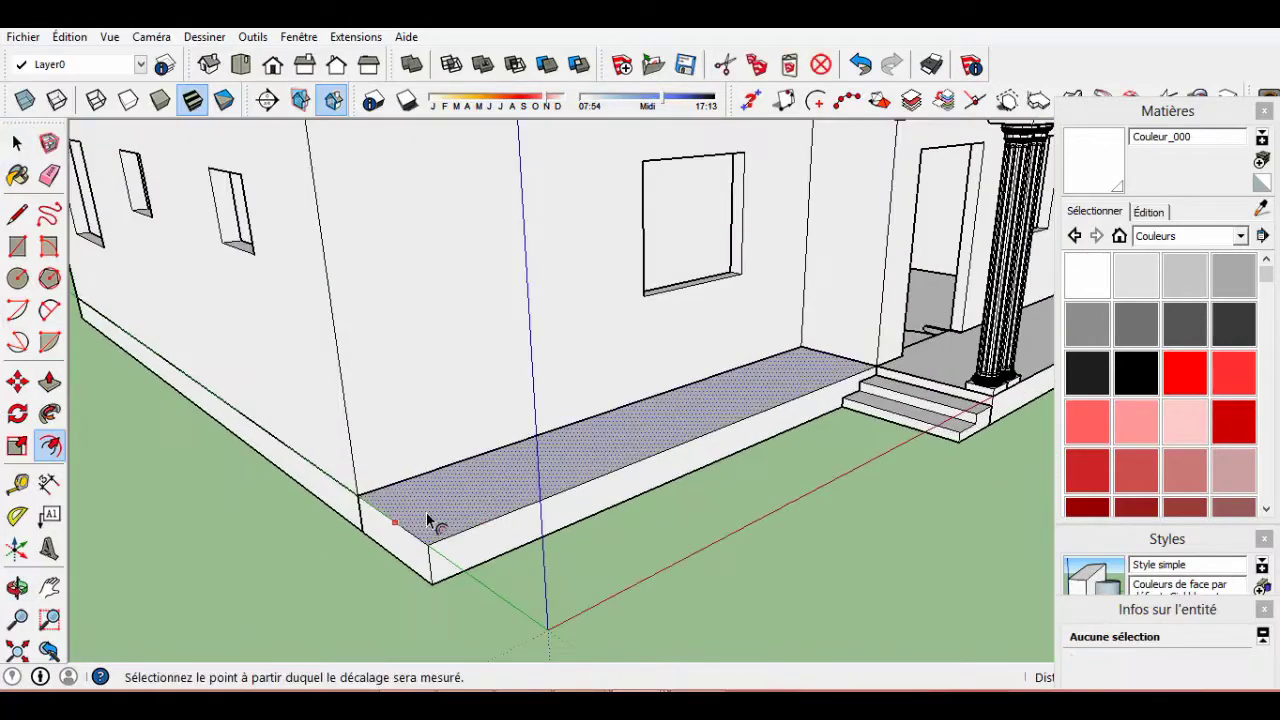
pyautogui.click(430, 521)
# Push/Pull the inset face to shape the first planter bed.
pyautogui.press('space')
pyautogui.scroll(2, 440, 500)
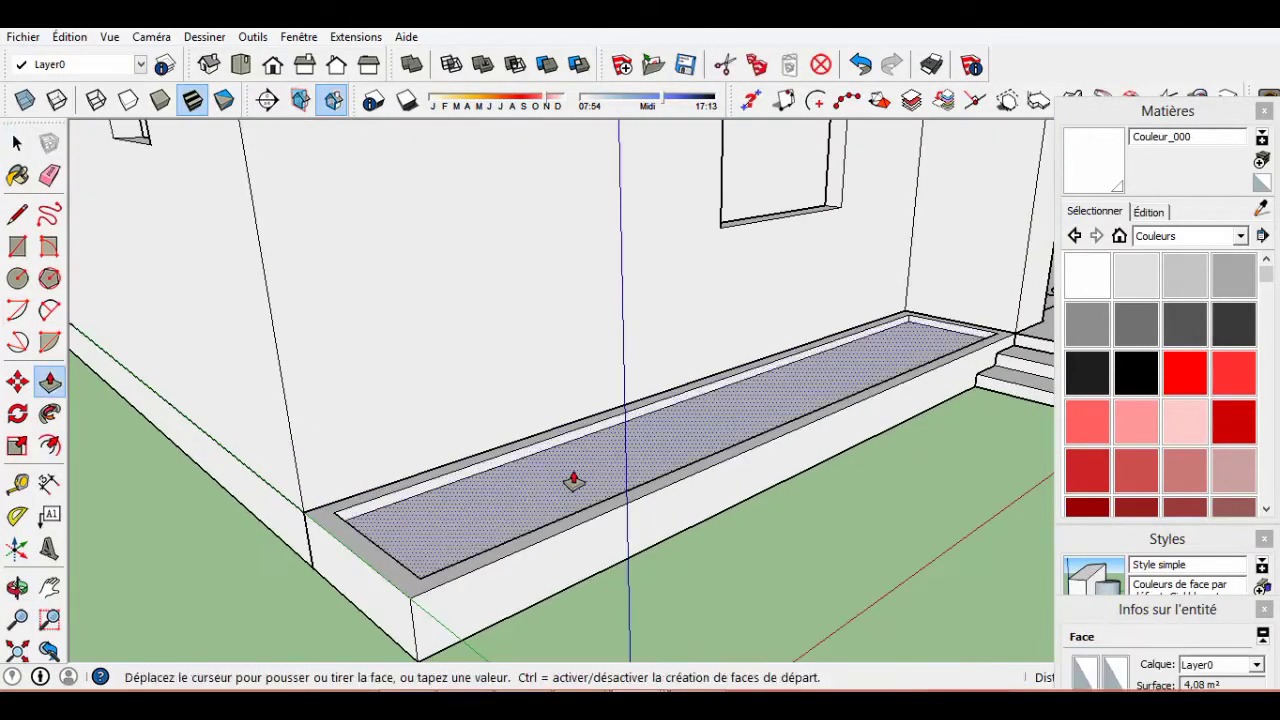
pyautogui.press('space')
pyautogui.scroll(-5, 723, 517)
pyautogui.moveTo(723, 517)
pyautogui.mouseDown(button='middle')
pyautogui.moveTo(654, 550)
pyautogui.moveTo(573, 512)
pyautogui.moveTo(694, 477)
pyautogui.moveTo(820, 360)
pyautogui.mouseUp(button='middle')
pyautogui.scroll(2, 655, 548)
pyautogui.scroll(2, 573, 512)
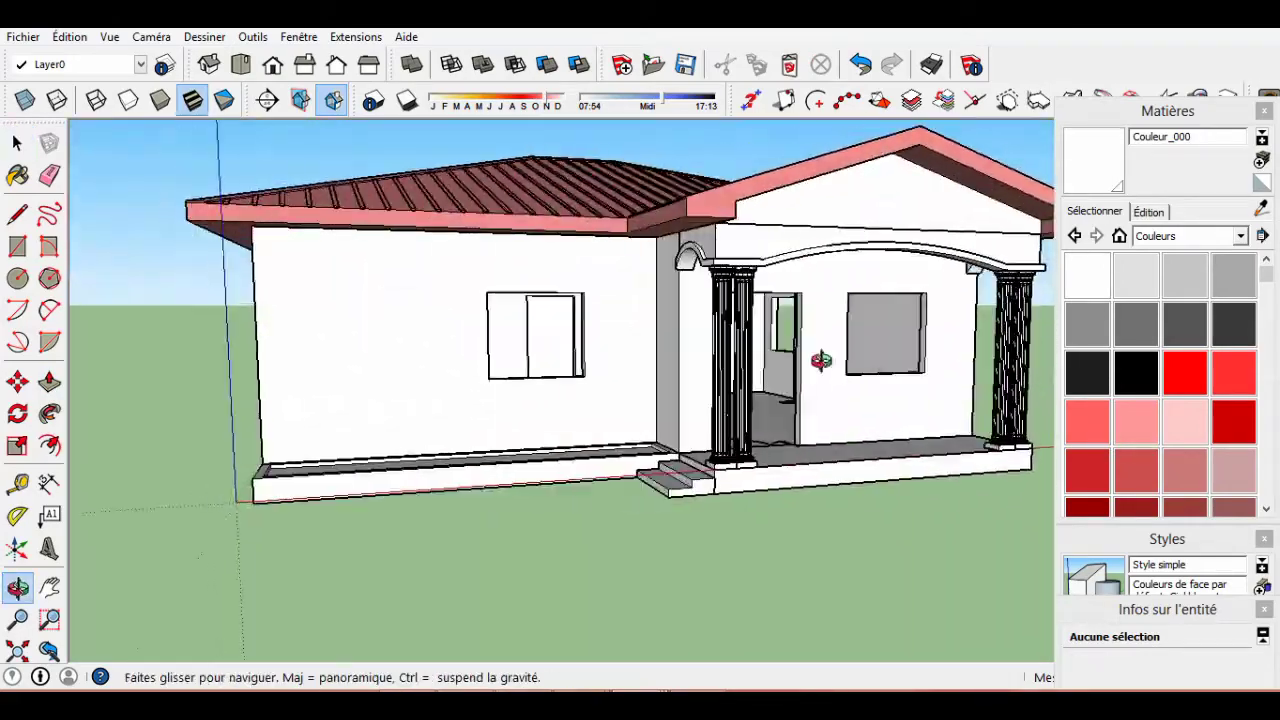
pyautogui.moveTo(651, 443); pyautogui.dragTo(486, 520, button='middle')
pyautogui.scroll(2, 429, 434)
pyautogui.moveTo(429, 434)
pyautogui.mouseDown(button='middle')
pyautogui.moveTo(710, 518)
pyautogui.moveTo(506, 601)
pyautogui.mouseUp(button='middle')
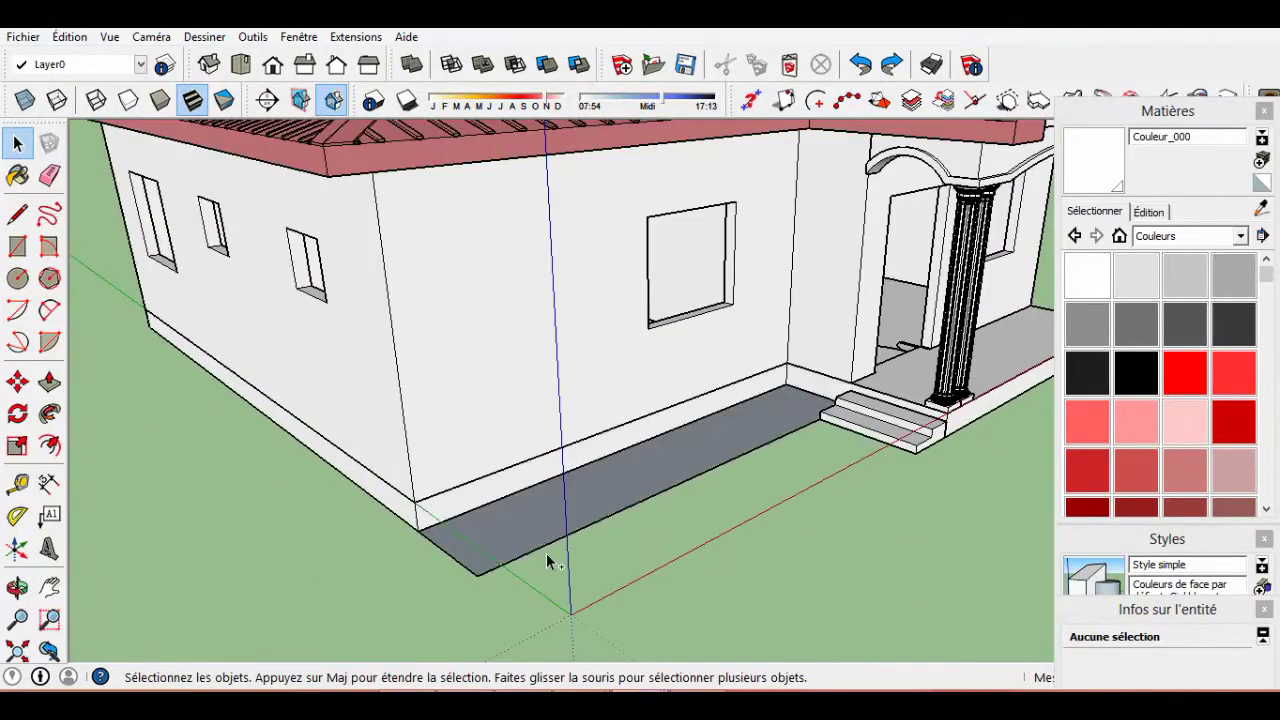
# Raise the ground strip along the side wall with Push/Pull.
pyautogui.click(548, 562)
pyautogui.press('p')
pyautogui.scroll(2, 808, 400)
pyautogui.scroll(2, 887, 390)
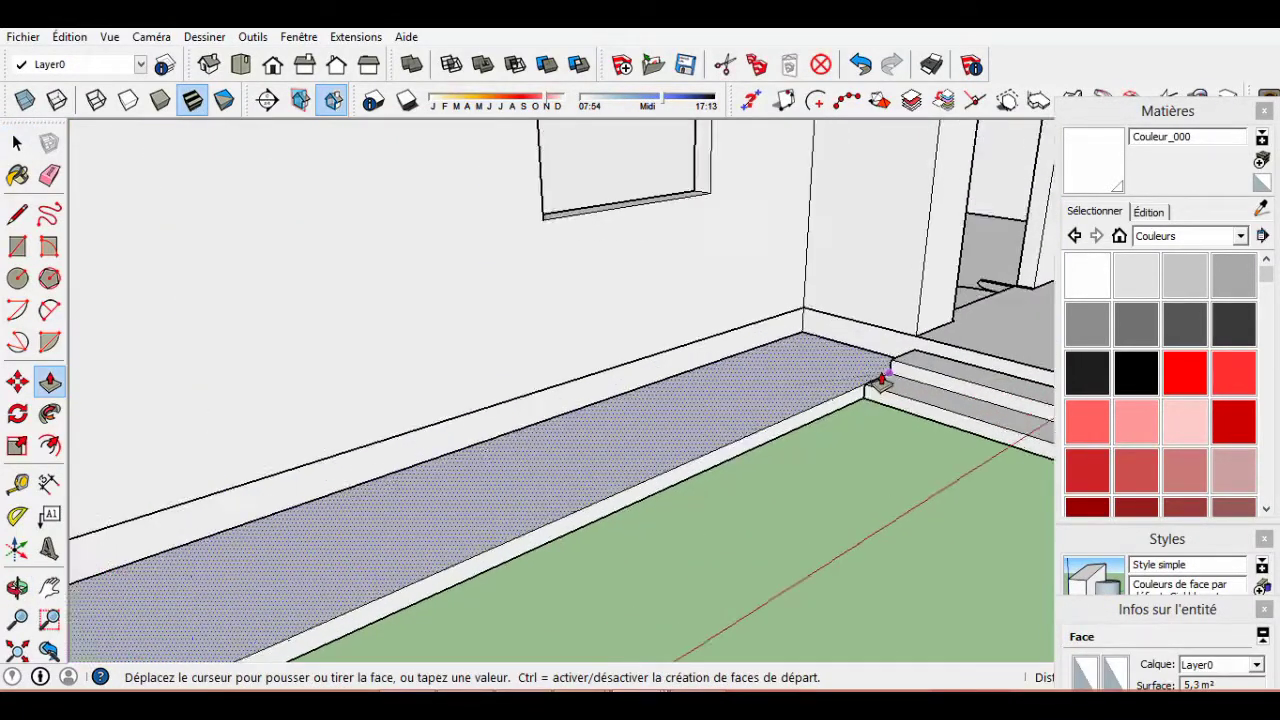
pyautogui.press('space')
pyautogui.scroll(-3, 537, 535)
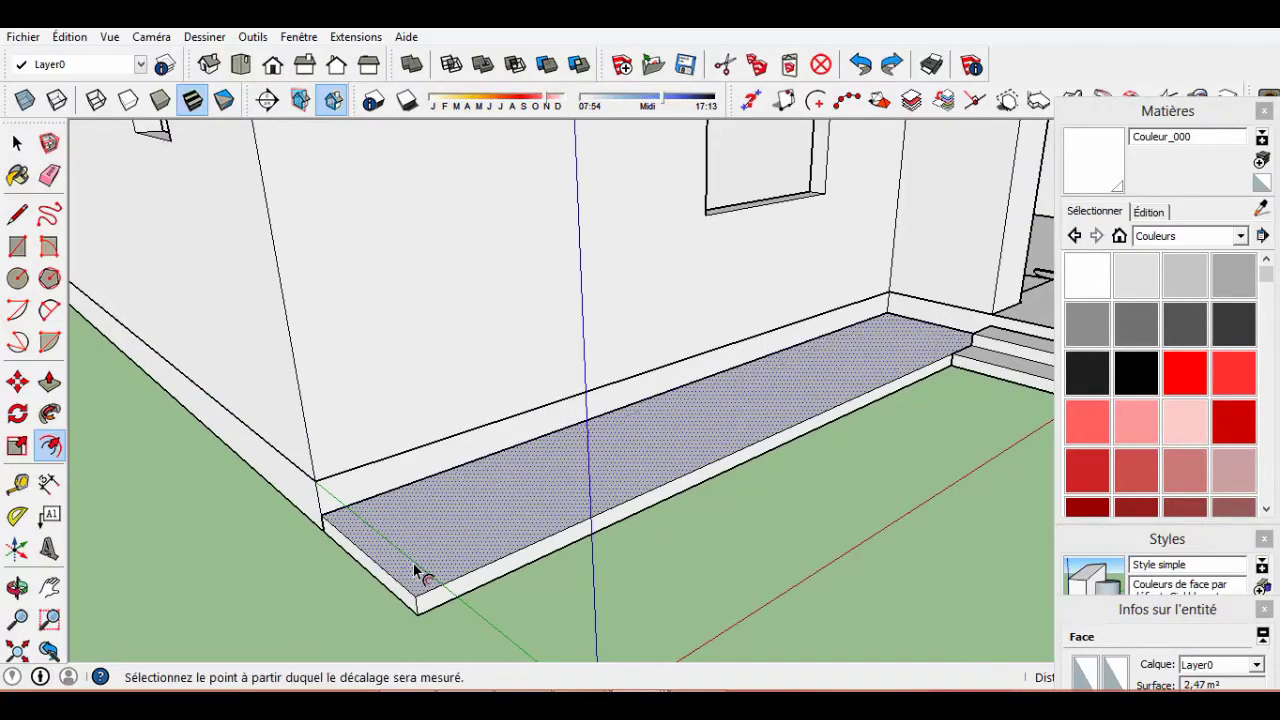
# Push/Pull the side-wall strip's inset face to recess the bed's centre.
pyautogui.press('p')
pyautogui.scroll(2, 455, 525)
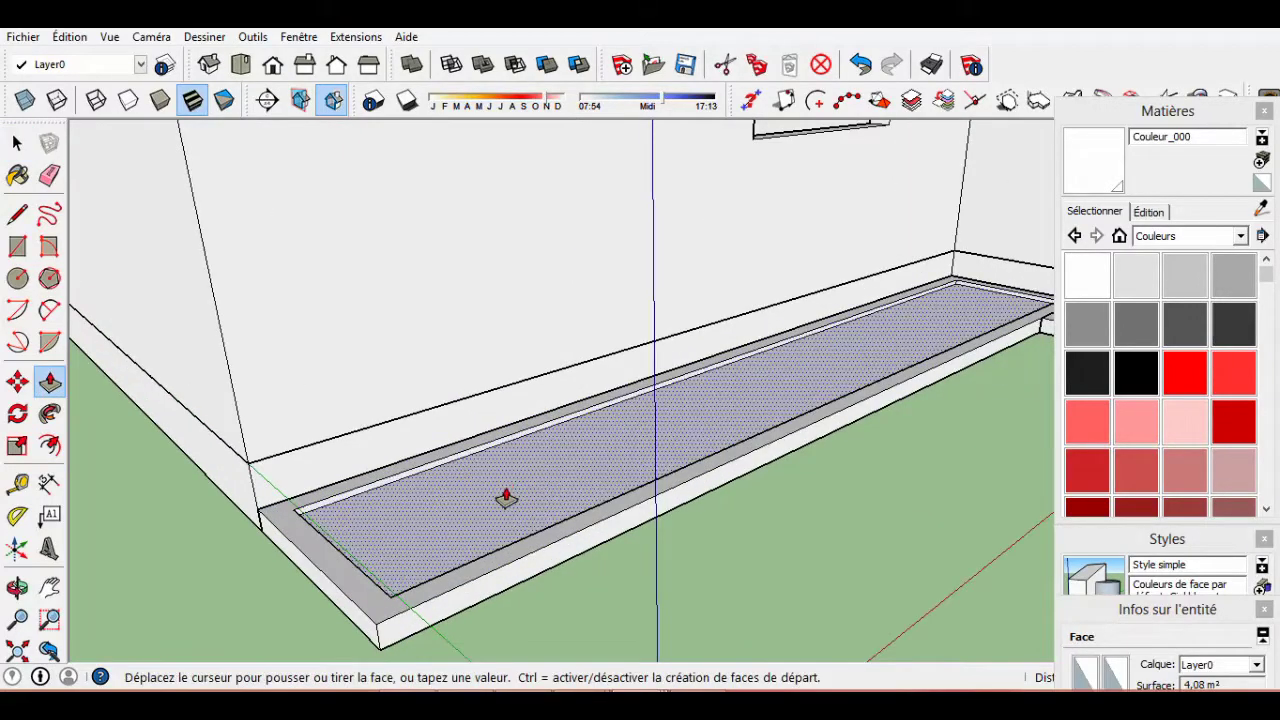
pyautogui.scroll(-5, 197, 570)
pyautogui.scroll(3, 474, 620)
pyautogui.moveTo(474, 620)
pyautogui.mouseDown(button='middle')
pyautogui.moveTo(790, 512)
pyautogui.moveTo(352, 447)
pyautogui.moveTo(634, 457)
pyautogui.moveTo(380, 491)
pyautogui.moveTo(527, 440)
pyautogui.mouseUp(button='middle')
pyautogui.scroll(-3, 413, 468)
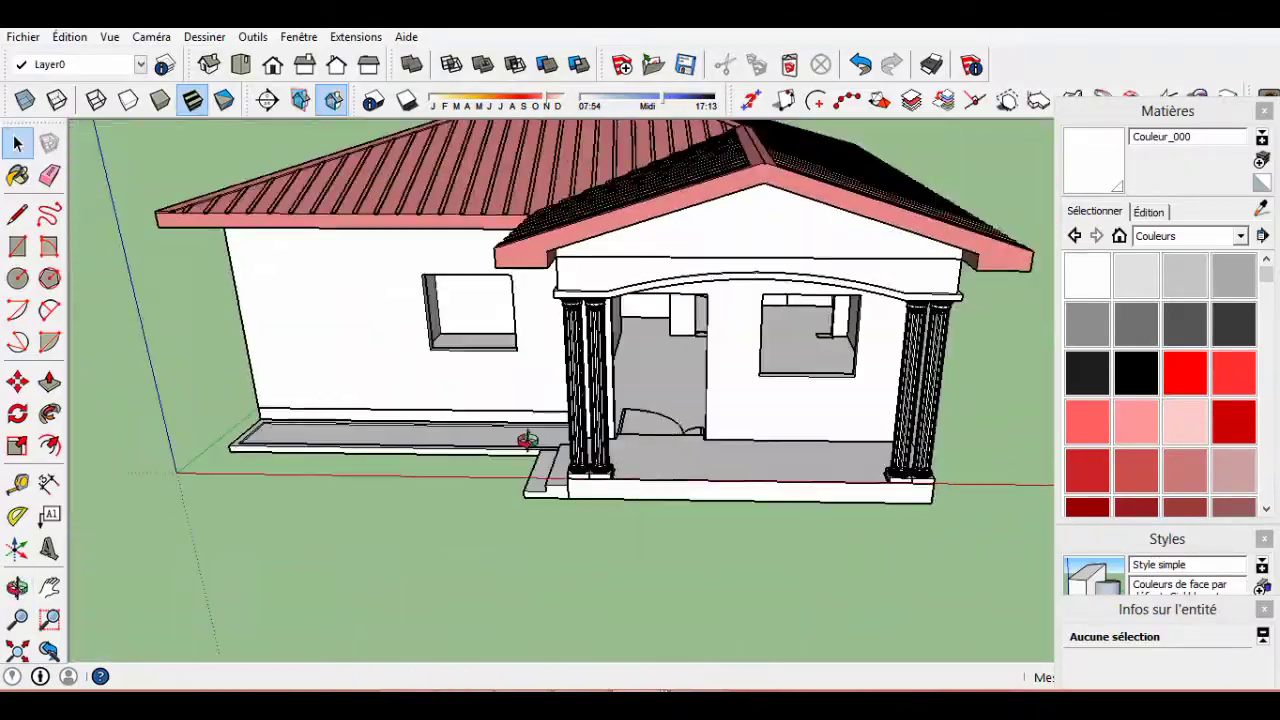
# Fill the planter interior with the Végétation_herbe_artificiel grass material.
pyautogui.scroll(2, 563, 412)
pyautogui.click(1240, 236)
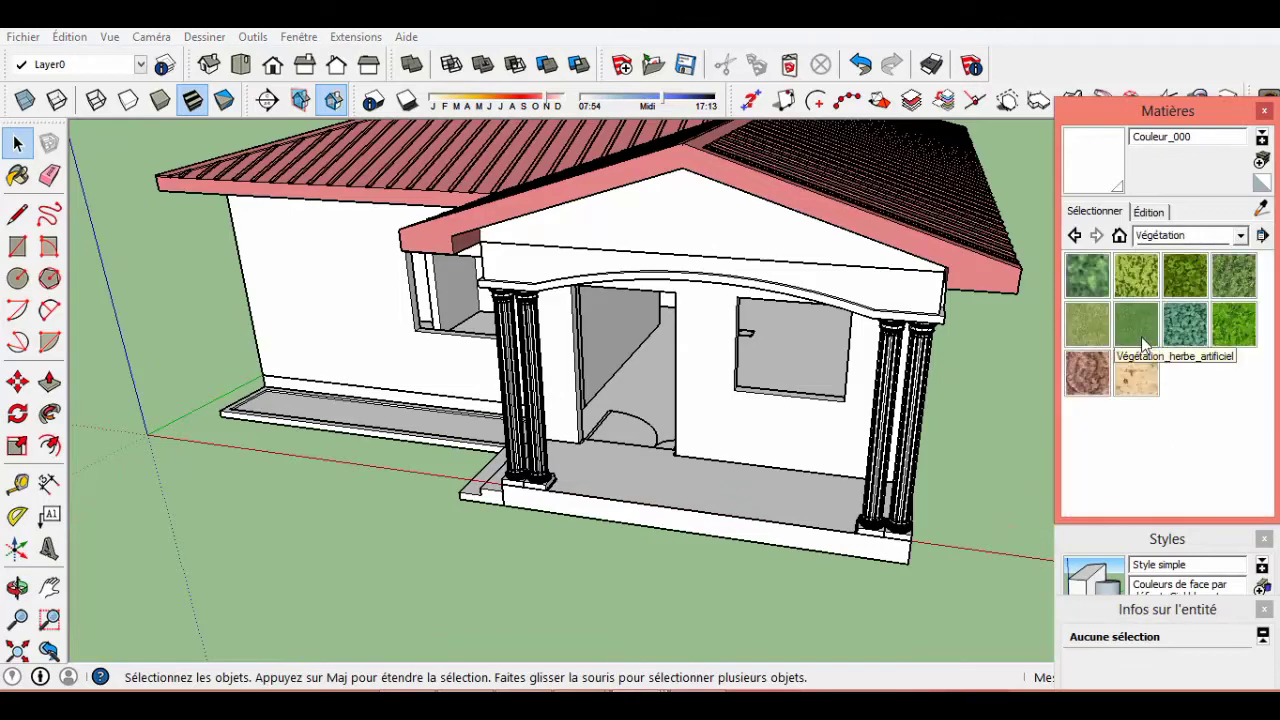
pyautogui.press('space')
pyautogui.scroll(-2, 463, 420)
pyautogui.scroll(2, 677, 506)
pyautogui.moveTo(677, 506)
pyautogui.mouseDown(button='middle')
pyautogui.moveTo(645, 508)
pyautogui.moveTo(704, 408)
pyautogui.mouseUp(button='middle')
pyautogui.moveTo(922, 427); pyautogui.dragTo(700, 450, button='middle')
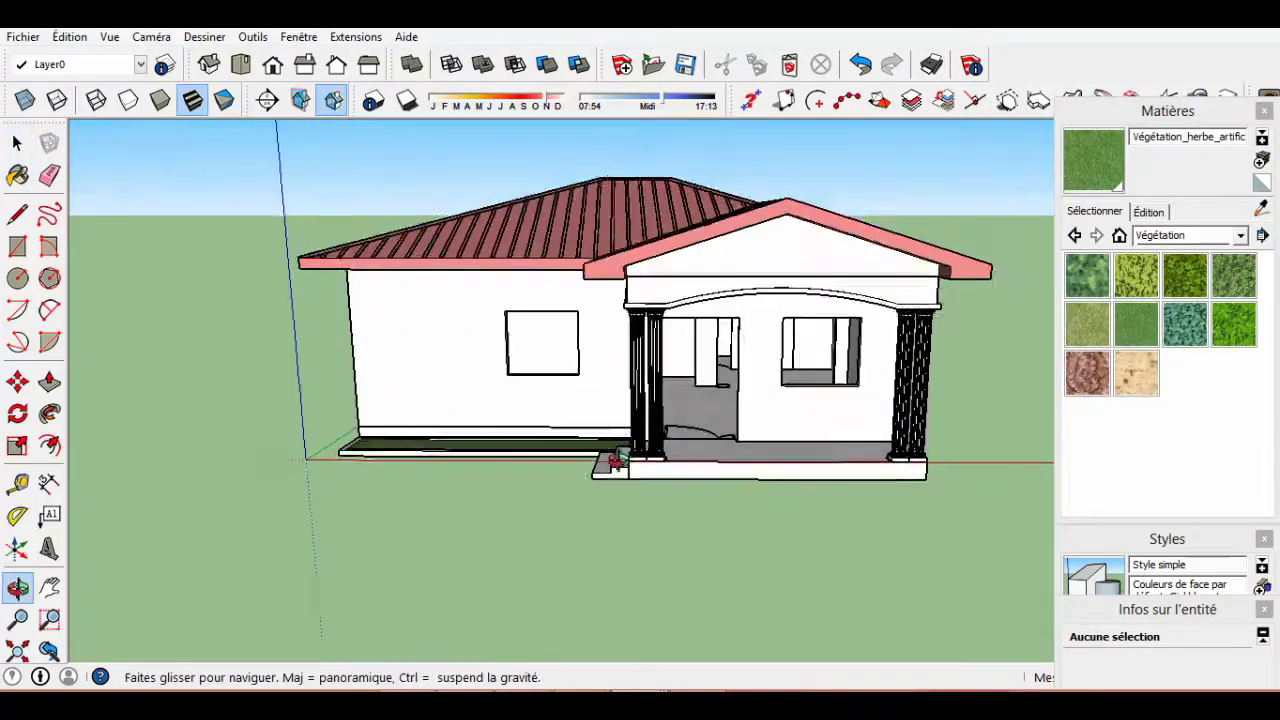
pyautogui.scroll(3, 520, 486)
pyautogui.scroll(-3, 520, 486)
pyautogui.moveTo(520, 486); pyautogui.dragTo(560, 540, button='middle')
pyautogui.scroll(3, 575, 532)
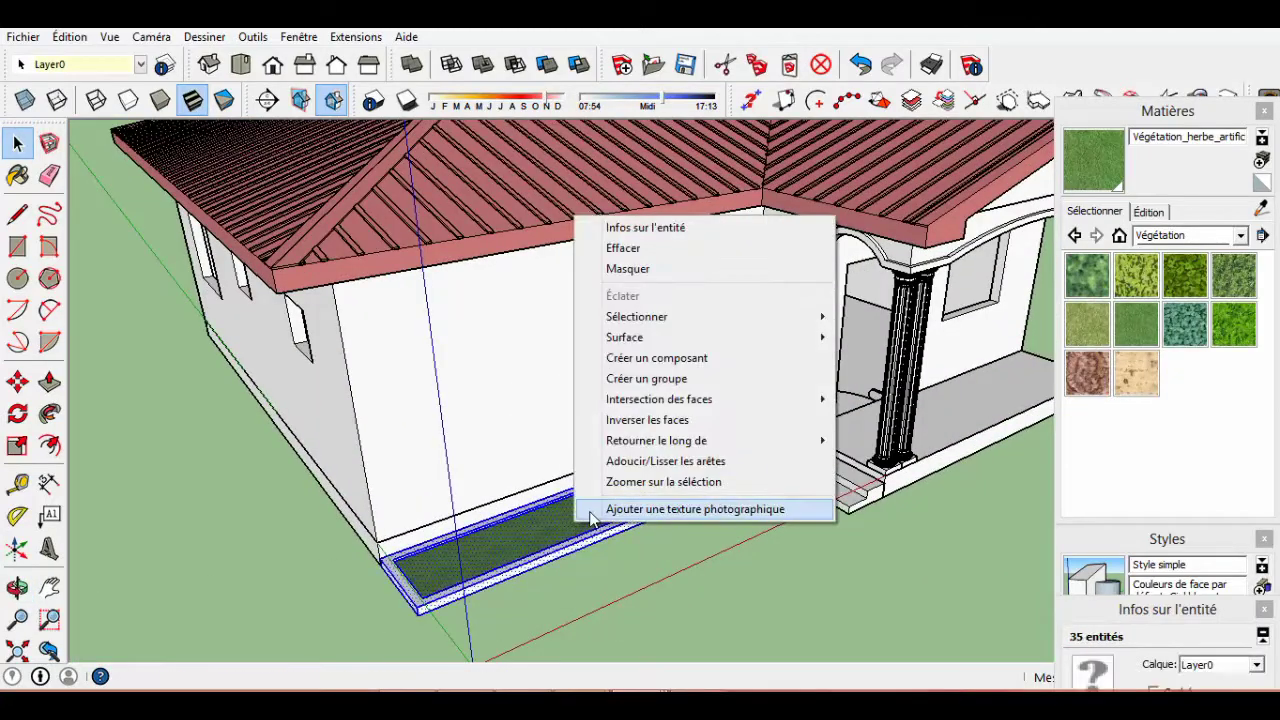
# Paint the planter border with the black-and-white checker tile from Carrelage.
pyautogui.click(1240, 236)
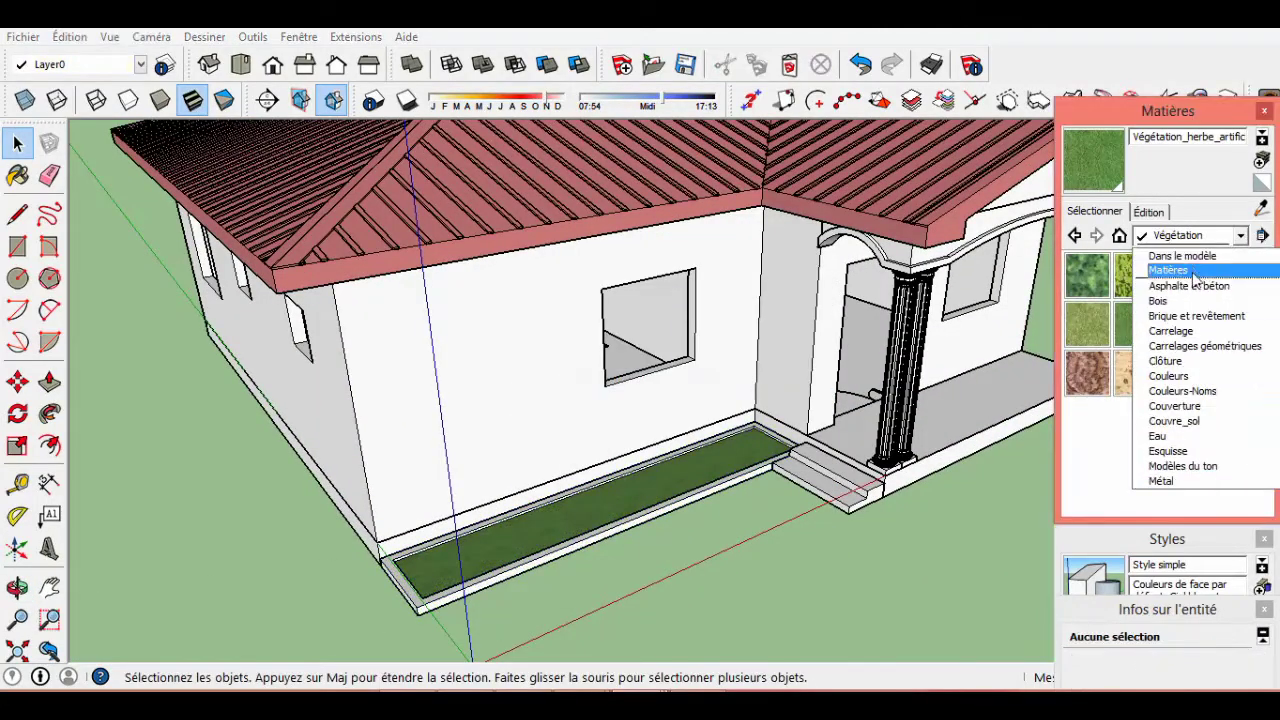
pyautogui.click(405, 572)
pyautogui.scroll(-5, 571, 600)
pyautogui.moveTo(571, 600); pyautogui.dragTo(648, 557, button='middle')
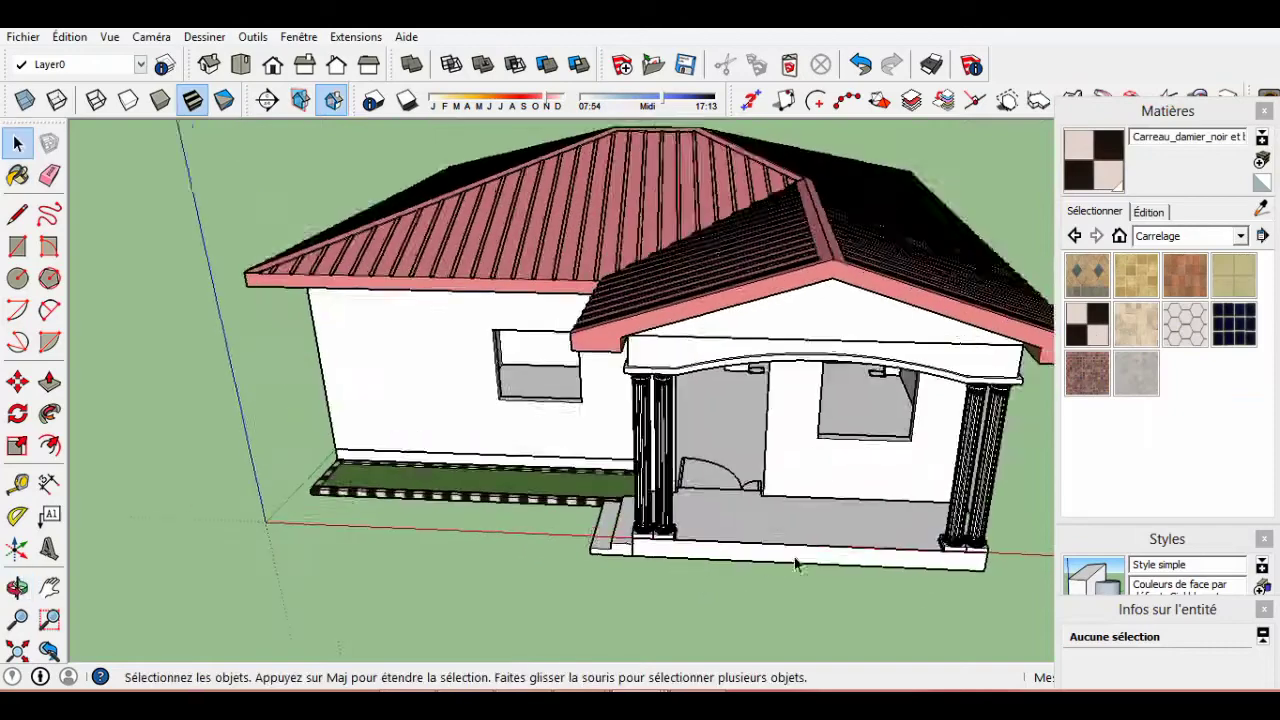
pyautogui.scroll(2, 648, 557)
# Paste the copied stone block stack into the model left of the house.
pyautogui.scroll(2, 621, 528)
pyautogui.scroll(2, 622, 497)
pyautogui.scroll(2, 600, 515)
pyautogui.click(69, 36)
pyautogui.click(93, 150)
pyautogui.click(266, 557)
pyautogui.scroll(3, 266, 557)
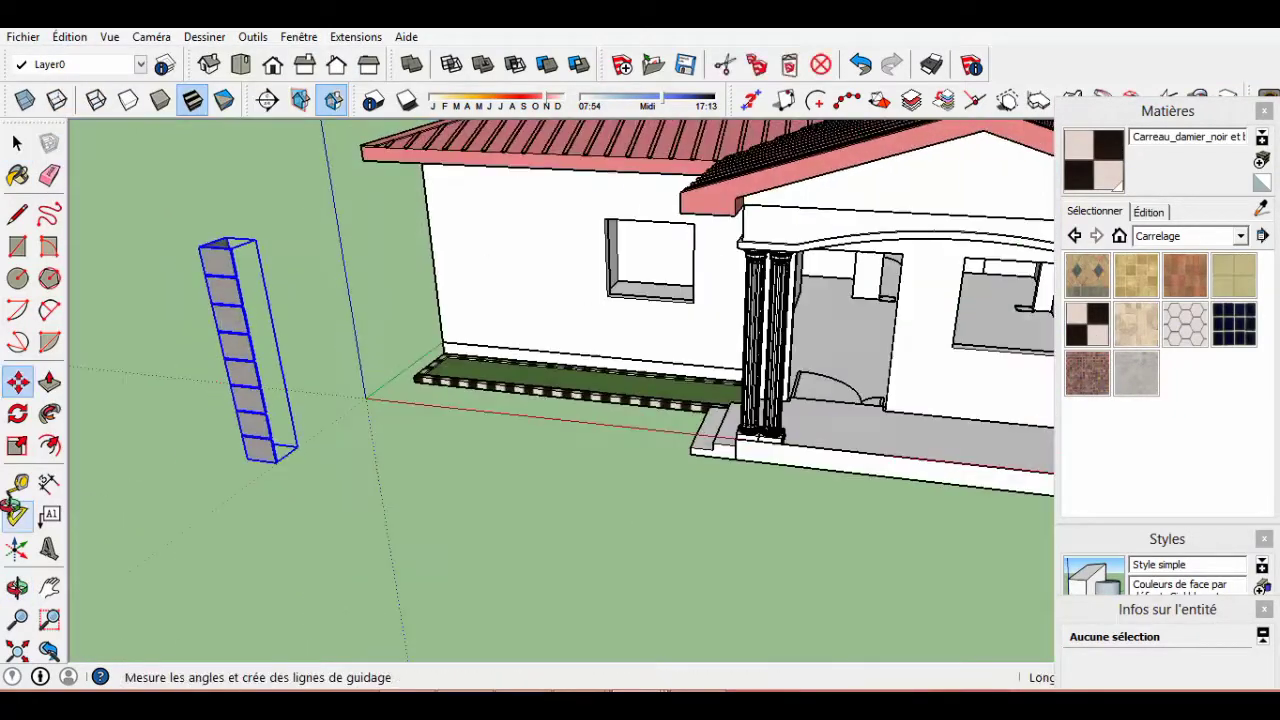
pyautogui.moveTo(243, 420)
pyautogui.mouseDown(button='middle')
pyautogui.moveTo(407, 380)
pyautogui.moveTo(223, 443)
pyautogui.mouseUp(button='middle')
pyautogui.scroll(3, 280, 457)
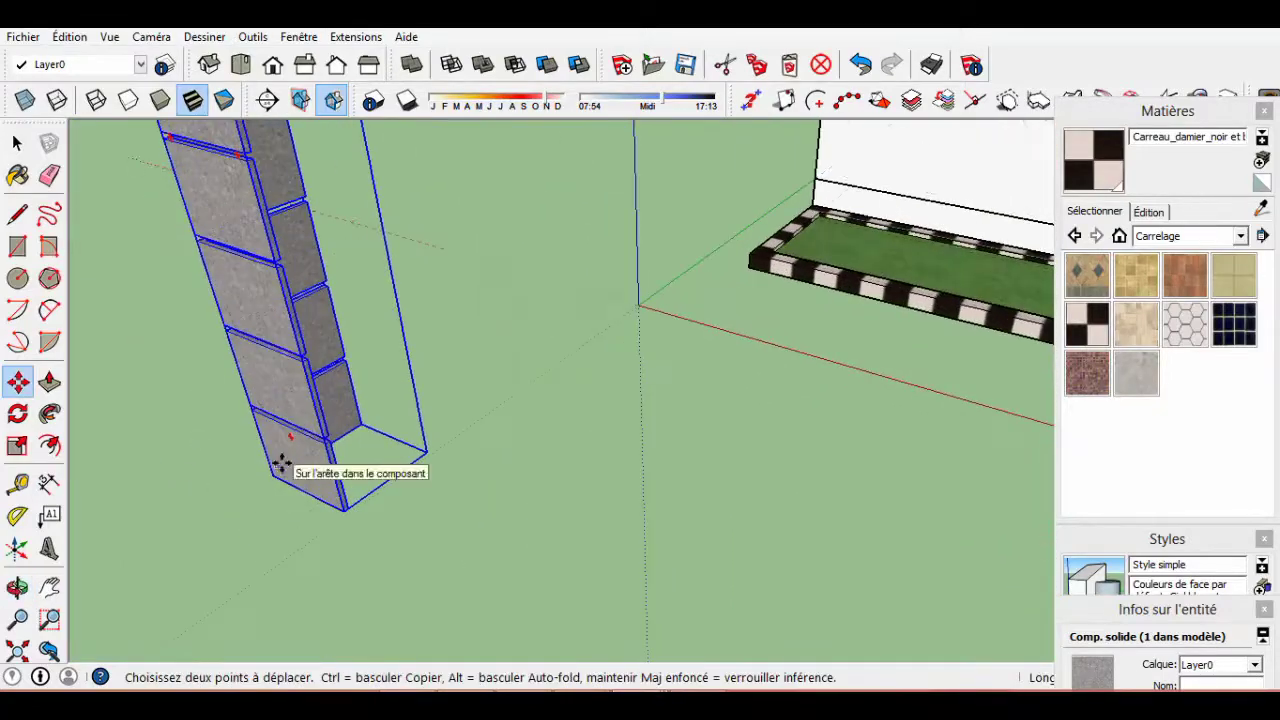
pyautogui.scroll(2, 371, 486)
pyautogui.scroll(2, 396, 513)
pyautogui.moveTo(396, 513); pyautogui.dragTo(460, 343, button='middle')
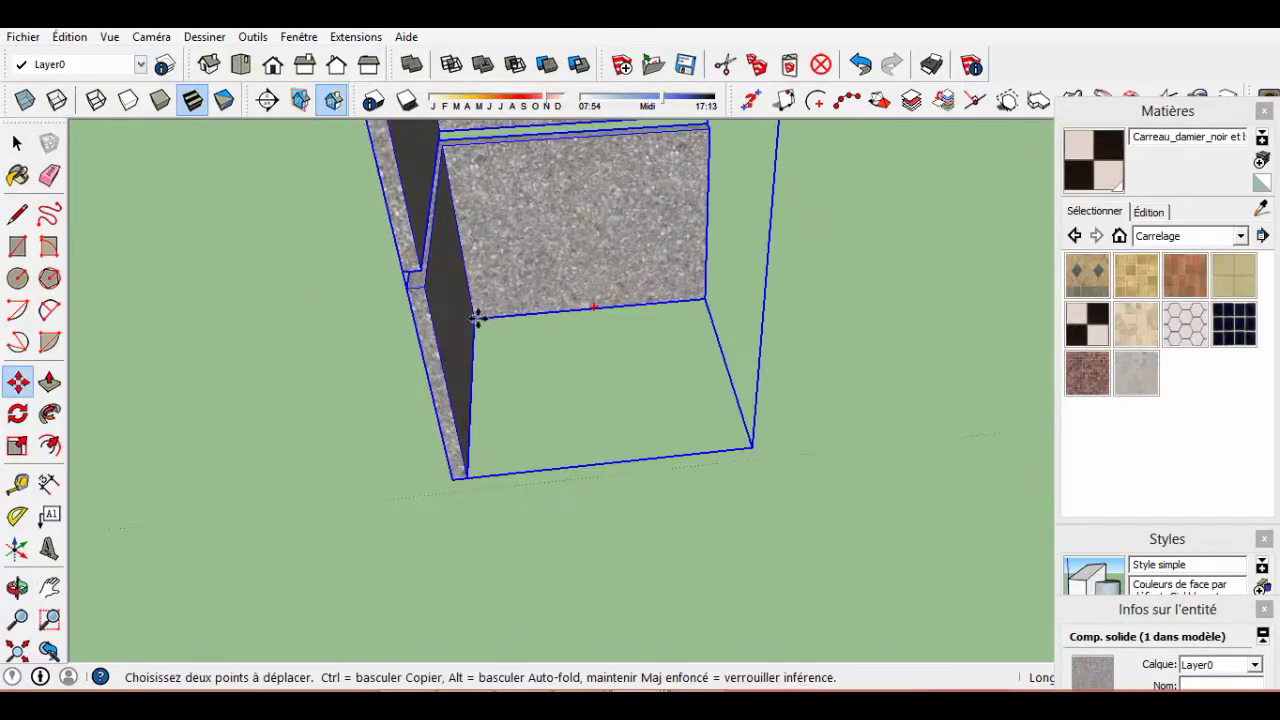
pyautogui.scroll(3, 820, 300)
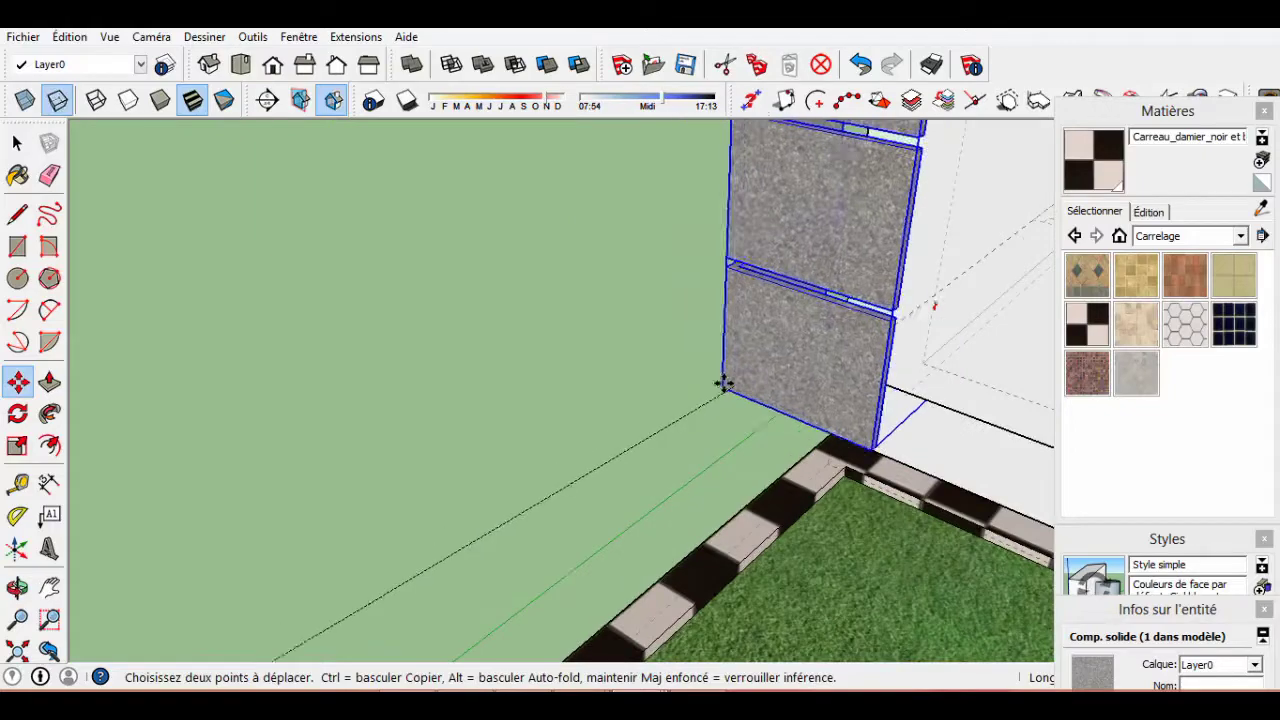
# Set the pasted stone stack against the house corner.
pyautogui.click(557, 440)
pyautogui.scroll(-5, 666, 451)
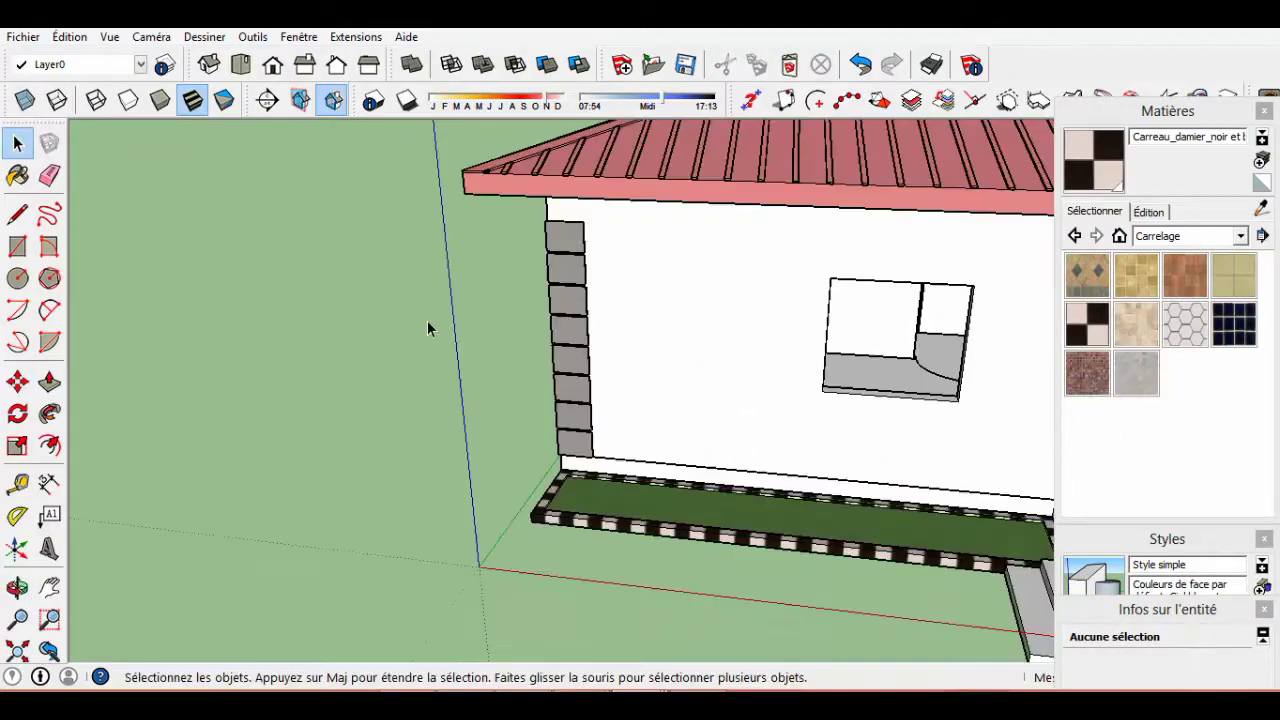
pyautogui.moveTo(429, 323); pyautogui.dragTo(520, 250, button='middle')
pyautogui.scroll(3, 523, 266)
pyautogui.scroll(3, 397, 323)
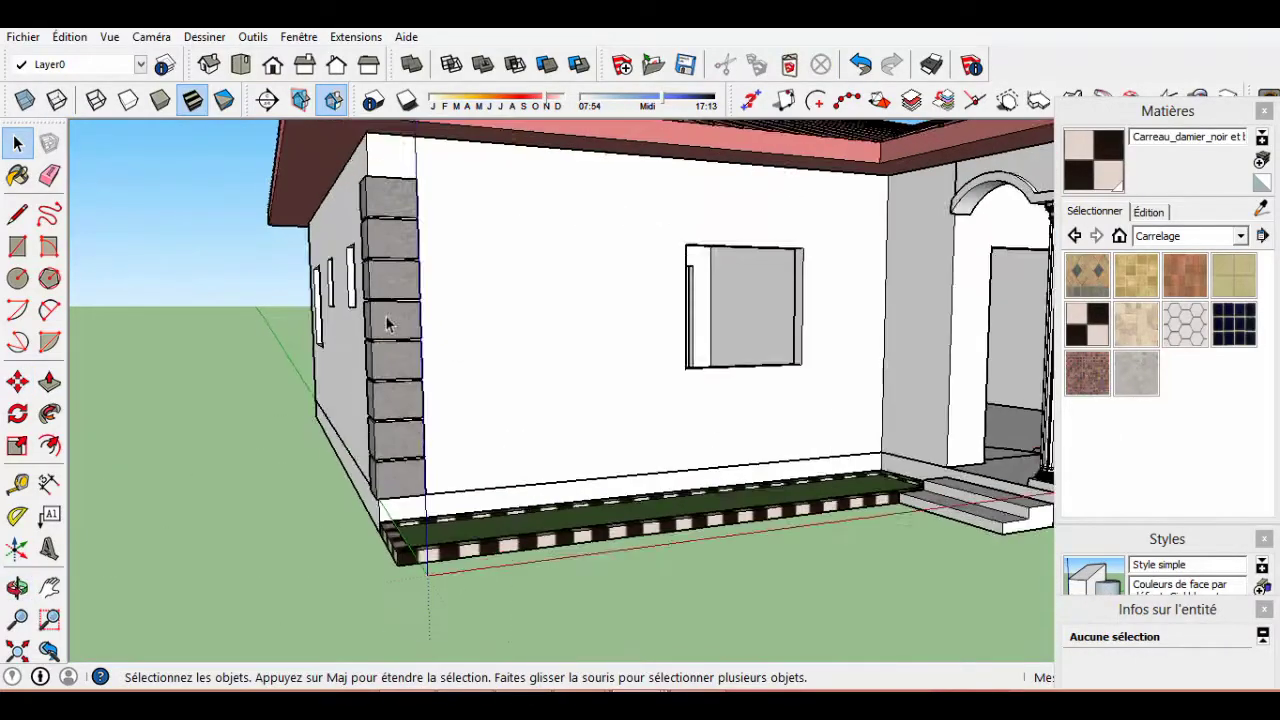
pyautogui.scroll(3, 450, 330)
pyautogui.press('m')
pyautogui.press('space')
pyautogui.moveTo(350, 515)
pyautogui.mouseDown(button='middle')
pyautogui.moveTo(703, 343)
pyautogui.moveTo(728, 415)
pyautogui.mouseUp(button='middle')
pyautogui.scroll(-5, 563, 550)
# Copy the stone corner column and place the copy beside the house.
pyautogui.click(441, 494)
pyautogui.scroll(3, 441, 494)
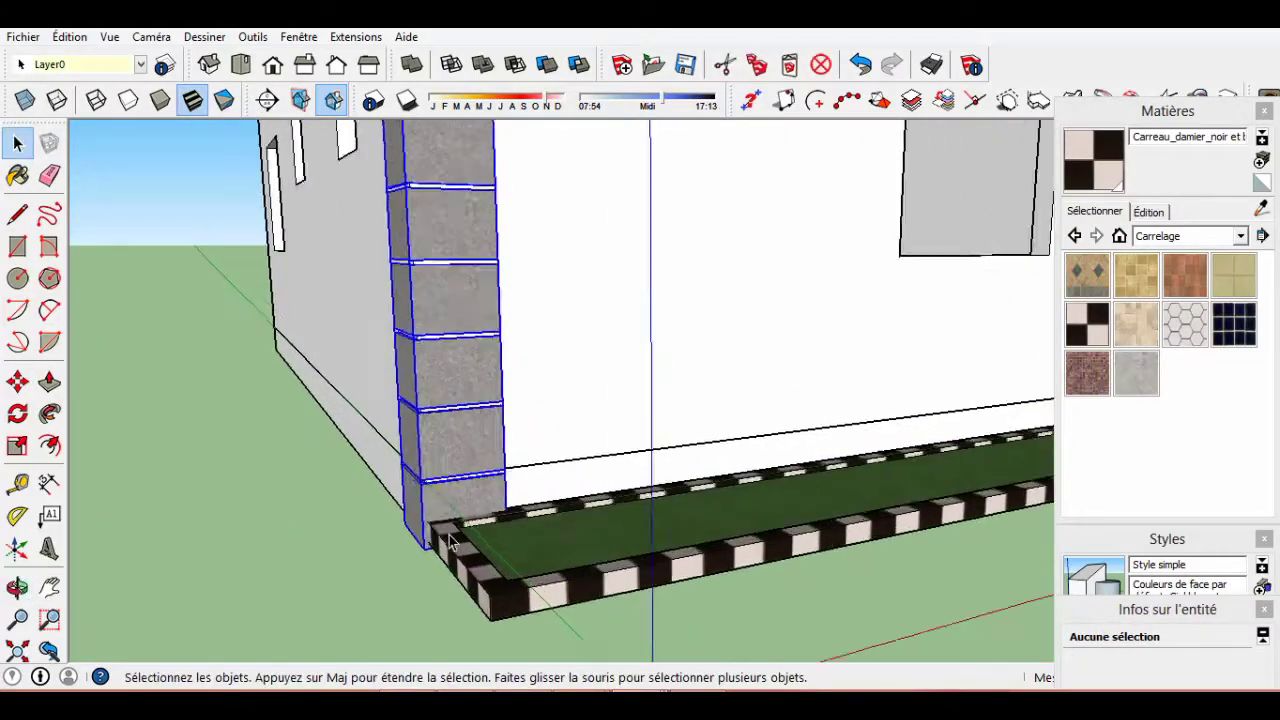
pyautogui.press('s')
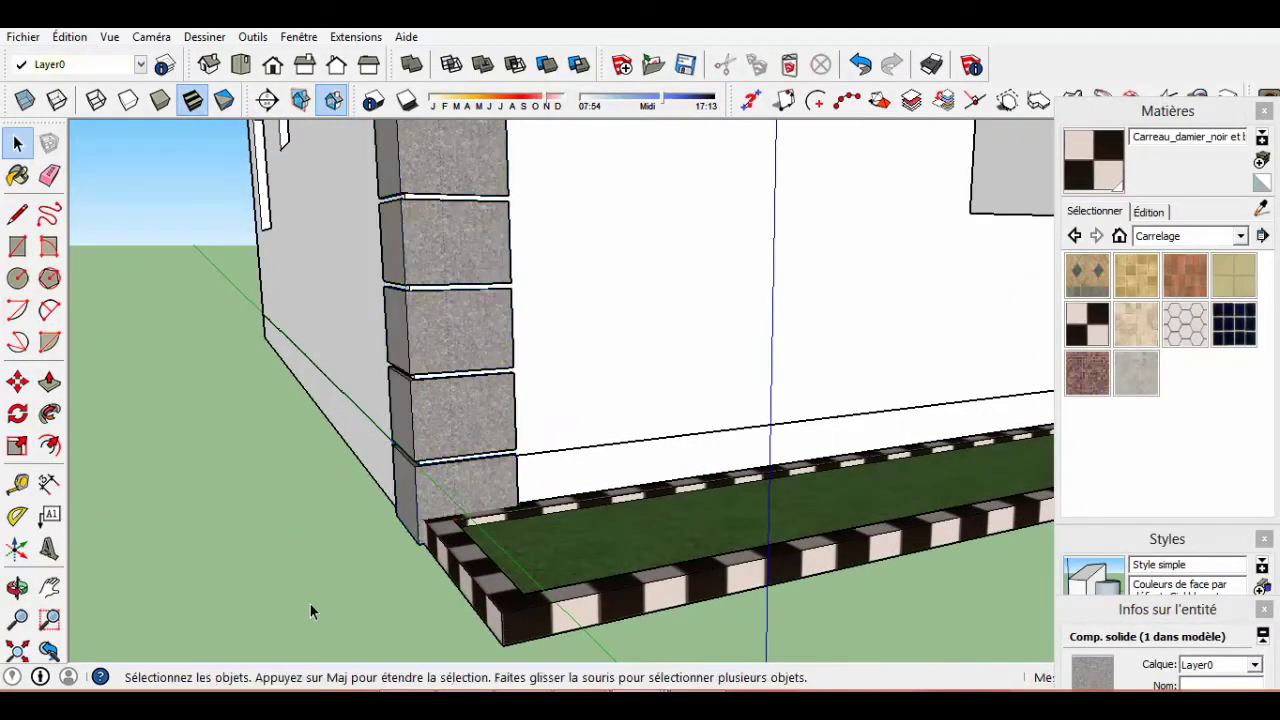
pyautogui.scroll(-5, 310, 612)
pyautogui.moveTo(466, 534)
pyautogui.mouseDown(button='middle')
pyautogui.moveTo(640, 523)
pyautogui.moveTo(771, 551)
pyautogui.mouseUp(button='middle')
pyautogui.press('m')
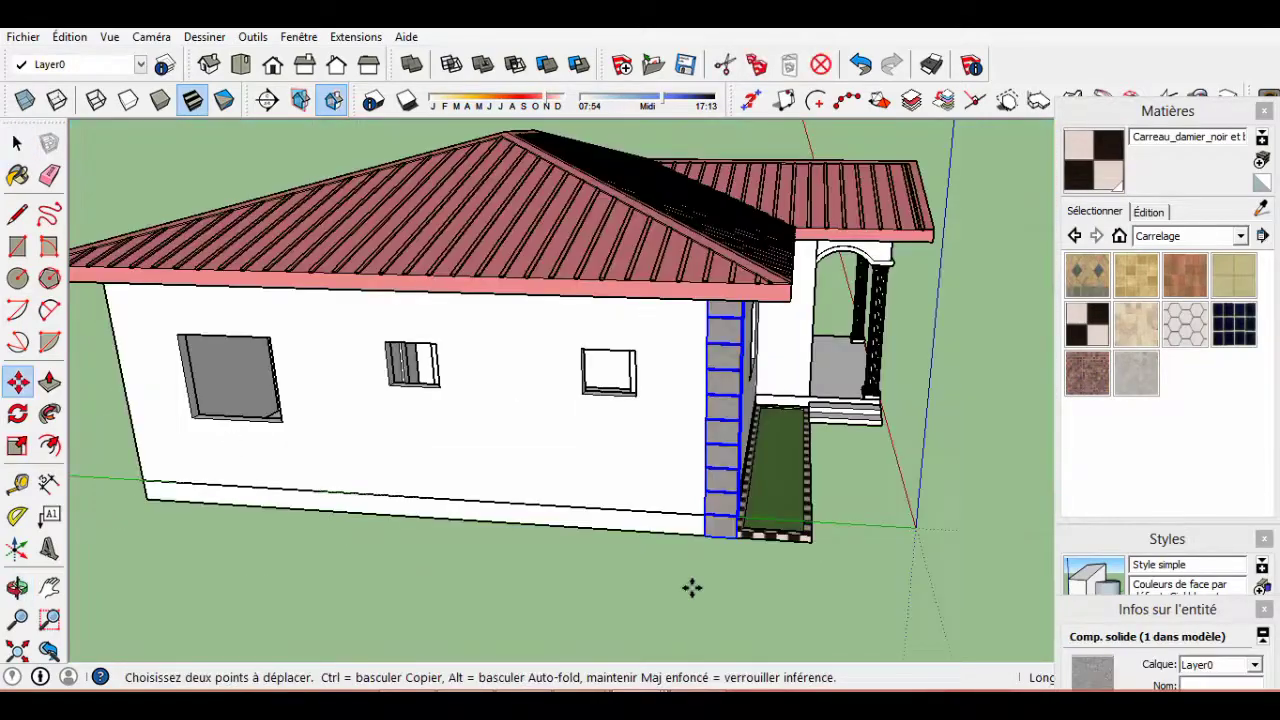
pyautogui.press('ctrl')
pyautogui.click(692, 588)
pyautogui.scroll(-2, 600, 590)
# Flip the column copy along its red component axis (Retourner le long de).
pyautogui.press('space')
pyautogui.scroll(3, 265, 515)
pyautogui.rightClick(257, 518)
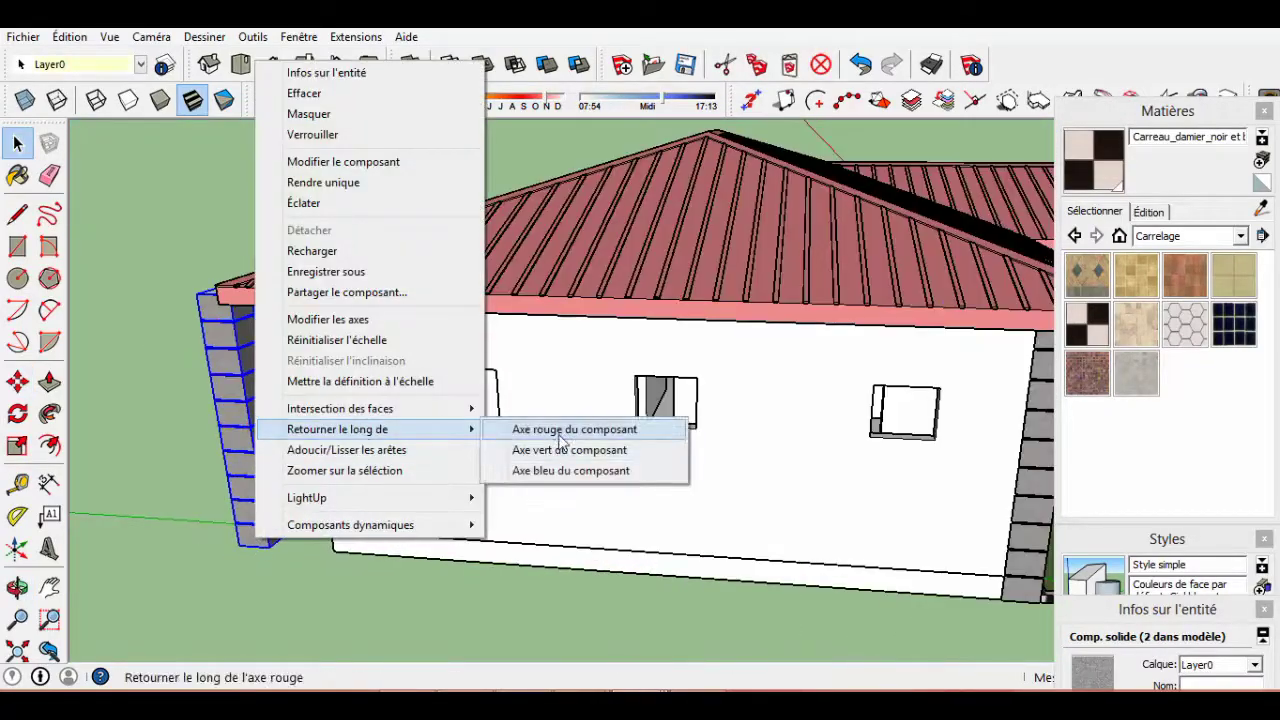
pyautogui.click(562, 440)
pyautogui.scroll(5, 562, 440)
pyautogui.rightClick(290, 540)
pyautogui.click(566, 432)
# Move the flipped stone column to the house's opposite wall corner.
pyautogui.moveTo(566, 451); pyautogui.dragTo(360, 463, button='middle')
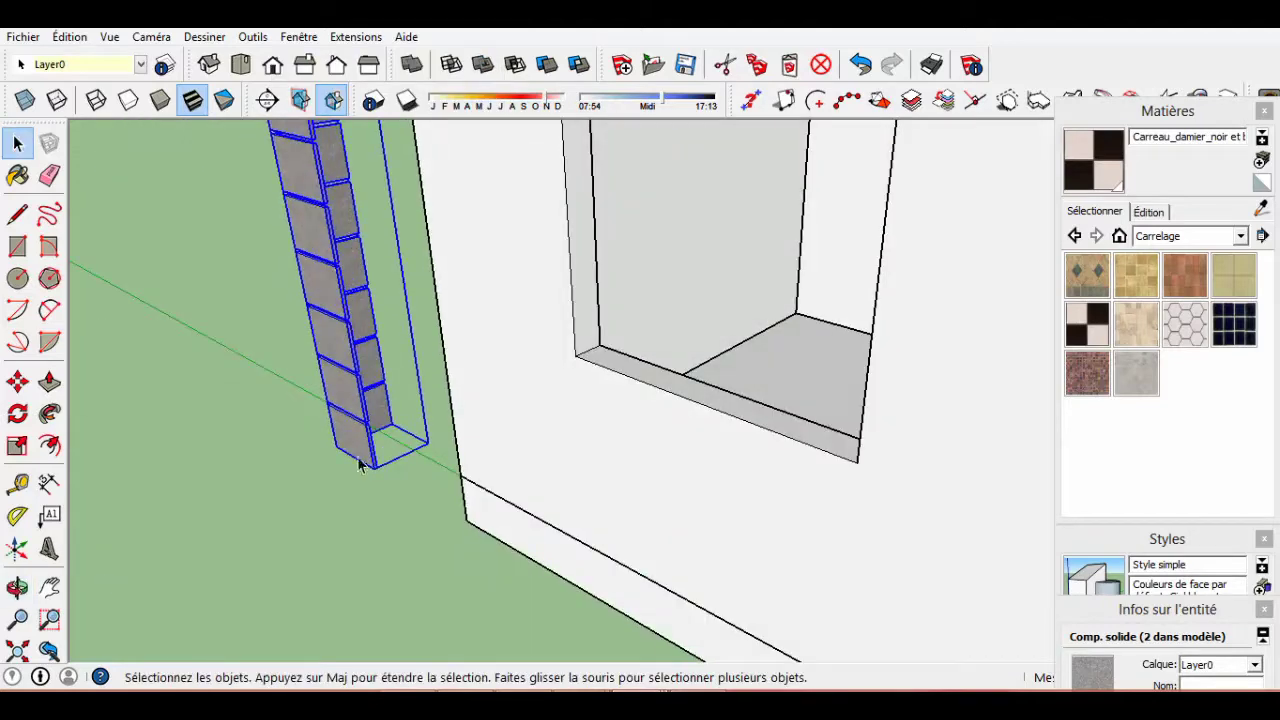
pyautogui.scroll(3, 360, 463)
pyautogui.scroll(2, 392, 370)
pyautogui.moveTo(392, 370)
pyautogui.mouseDown(button='middle')
pyautogui.moveTo(233, 446)
pyautogui.moveTo(249, 447)
pyautogui.mouseUp(button='middle')
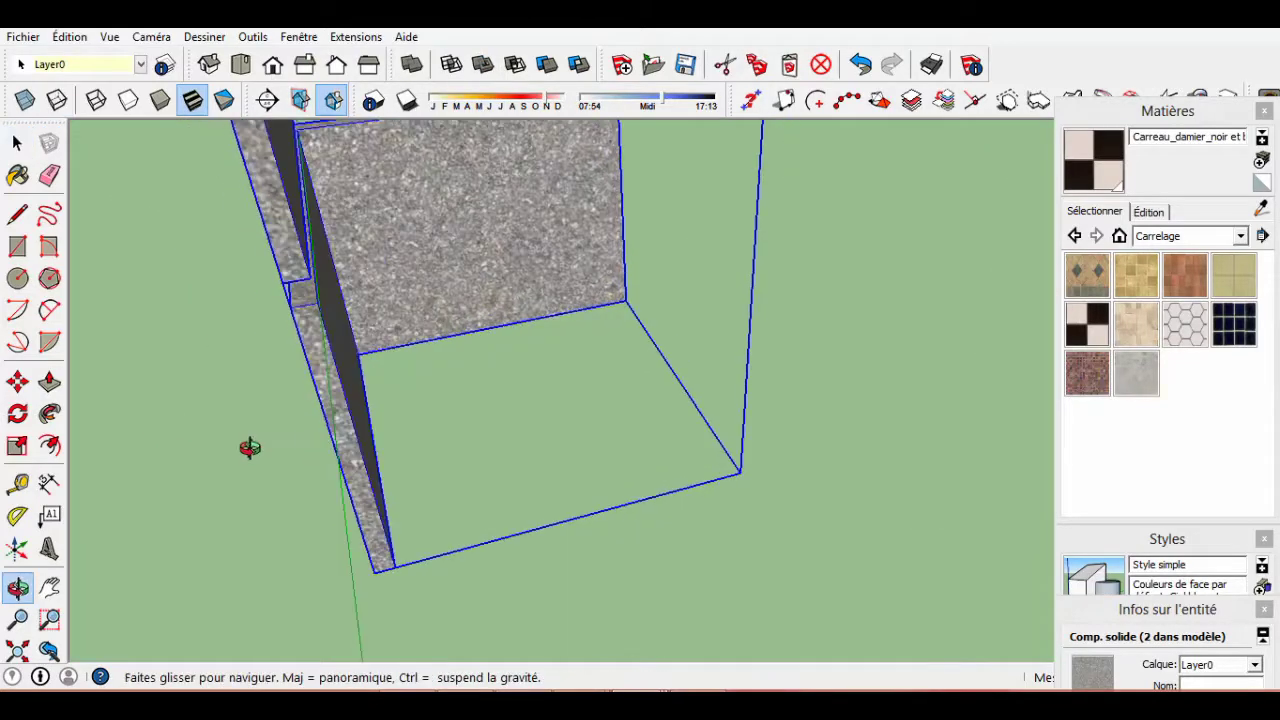
pyautogui.click(362, 350)
pyautogui.click(651, 217)
pyautogui.scroll(-10, 368, 485)
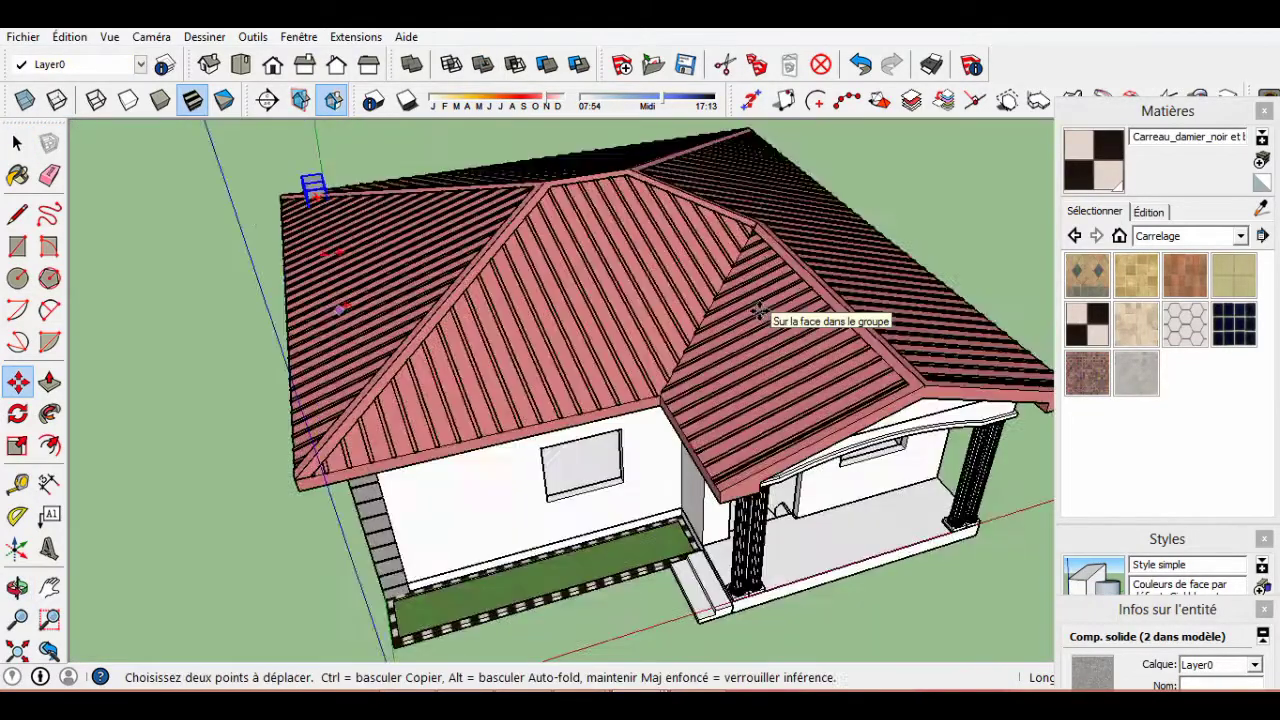
pyautogui.scroll(8, 515, 485)
pyautogui.scroll(2, 608, 471)
pyautogui.scroll(2, 805, 497)
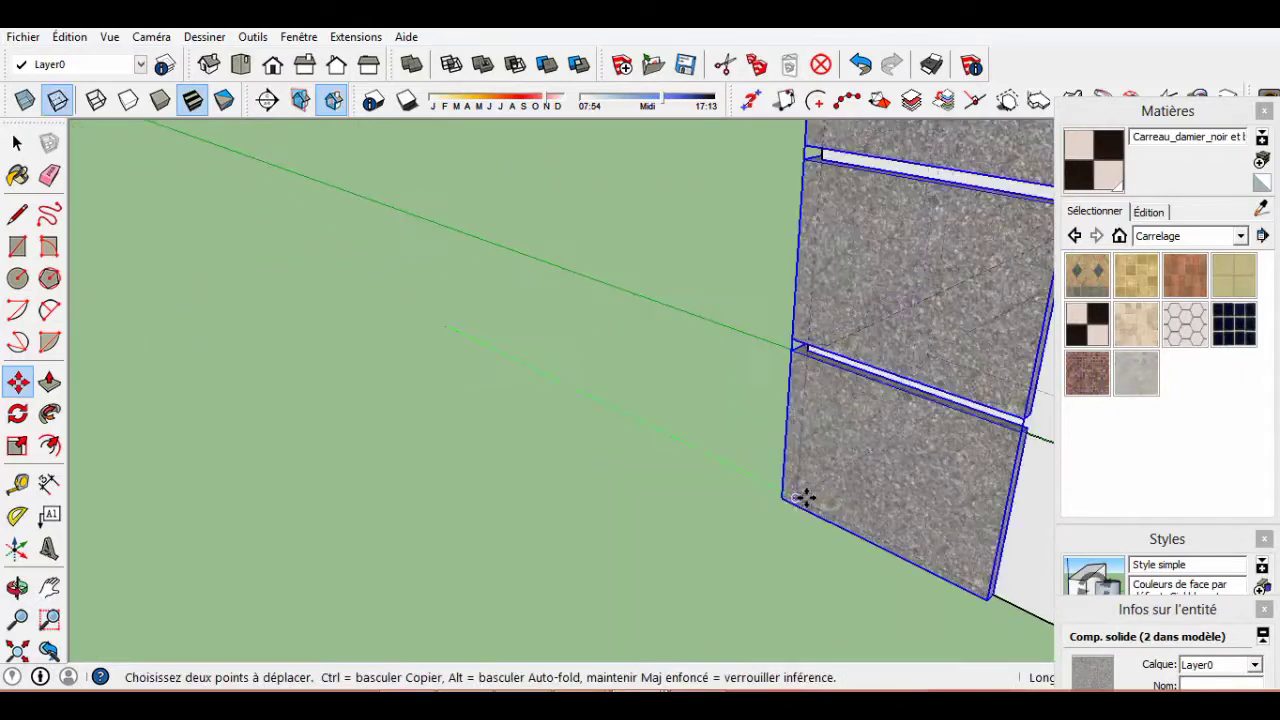
pyautogui.hotkey('ctrl', 'x')
pyautogui.scroll(-3, 900, 450)
pyautogui.scroll(-4, 480, 377)
# Paste the copied double window in front of the house.
pyautogui.scroll(-3, 326, 474)
pyautogui.hotkey('ctrl', 'v')
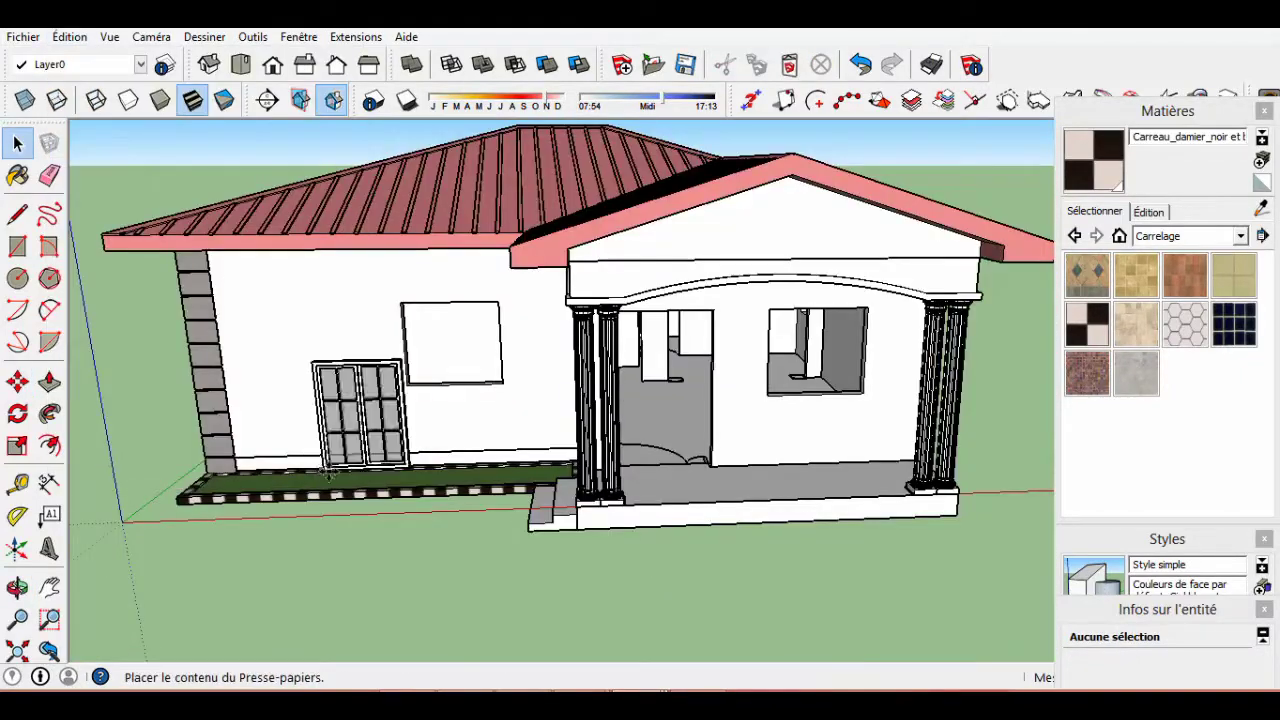
pyautogui.scroll(3, 410, 540)
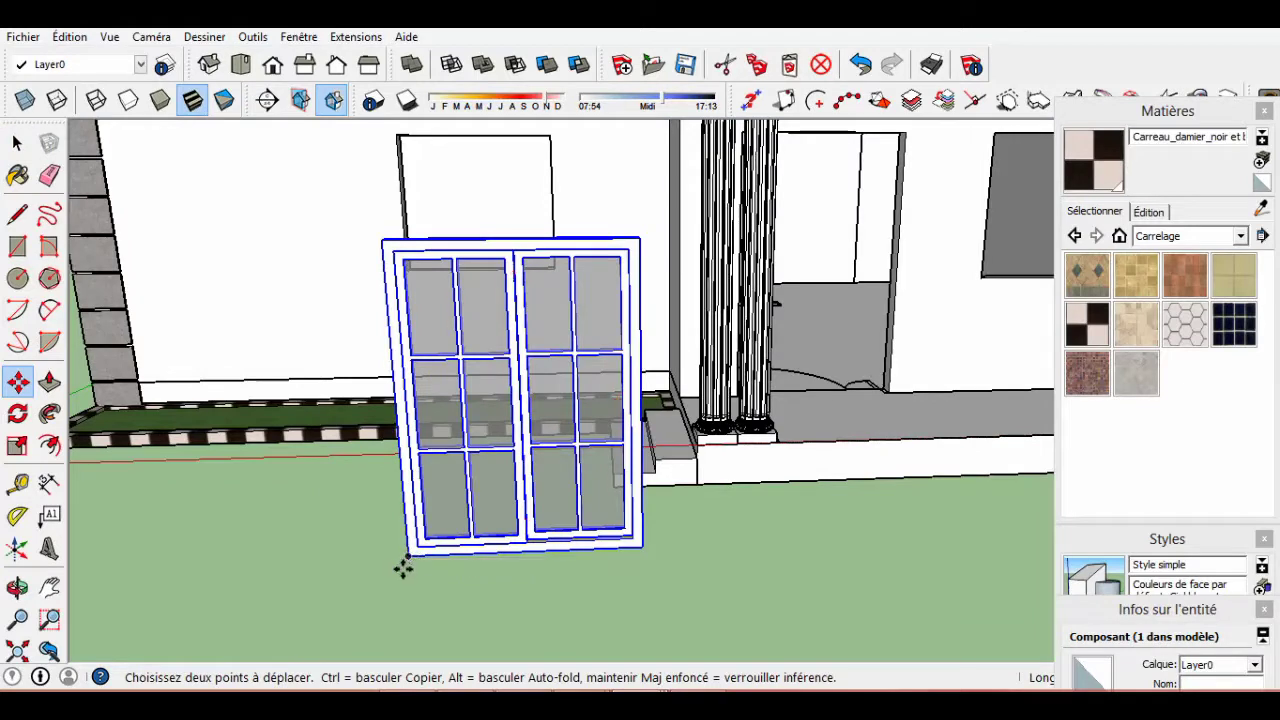
pyautogui.click(545, 606)
pyautogui.scroll(-3, 530, 560)
pyautogui.scroll(3, 768, 446)
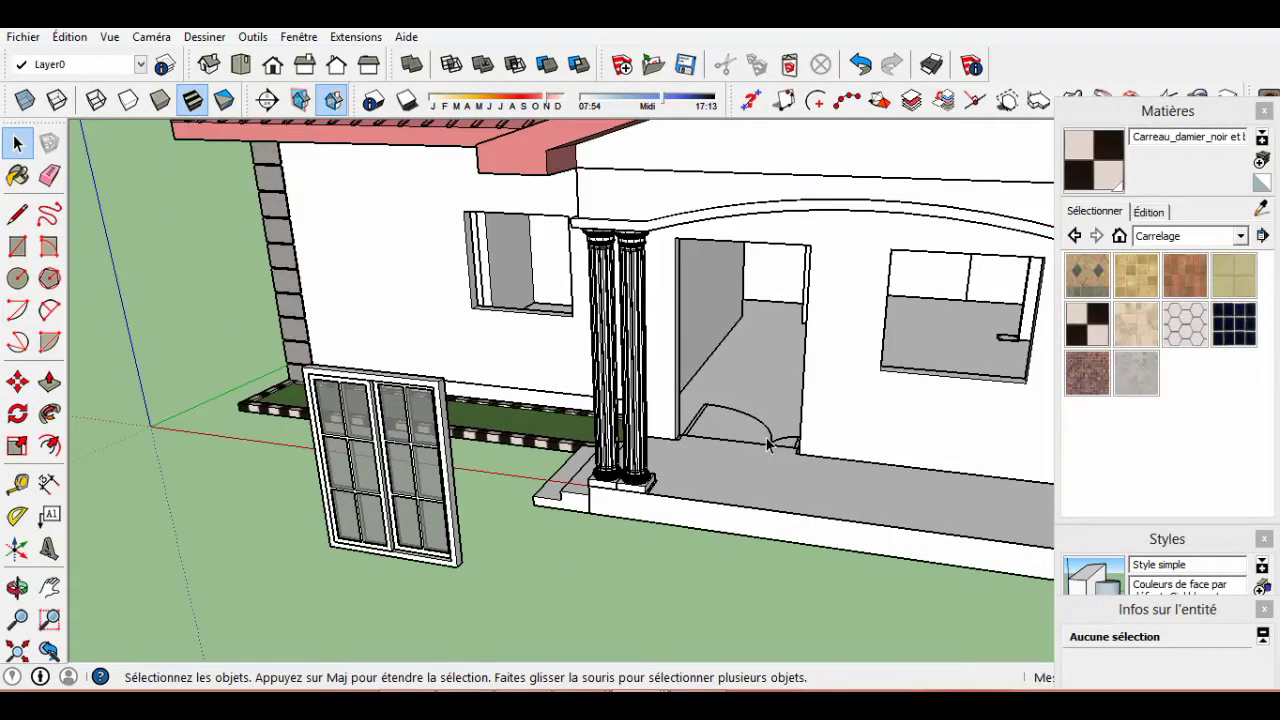
pyautogui.scroll(3, 443, 514)
# Move the double window by its lower corner into the side wall's opening.
pyautogui.click(334, 491)
pyautogui.press('m')
pyautogui.scroll(2, 366, 420)
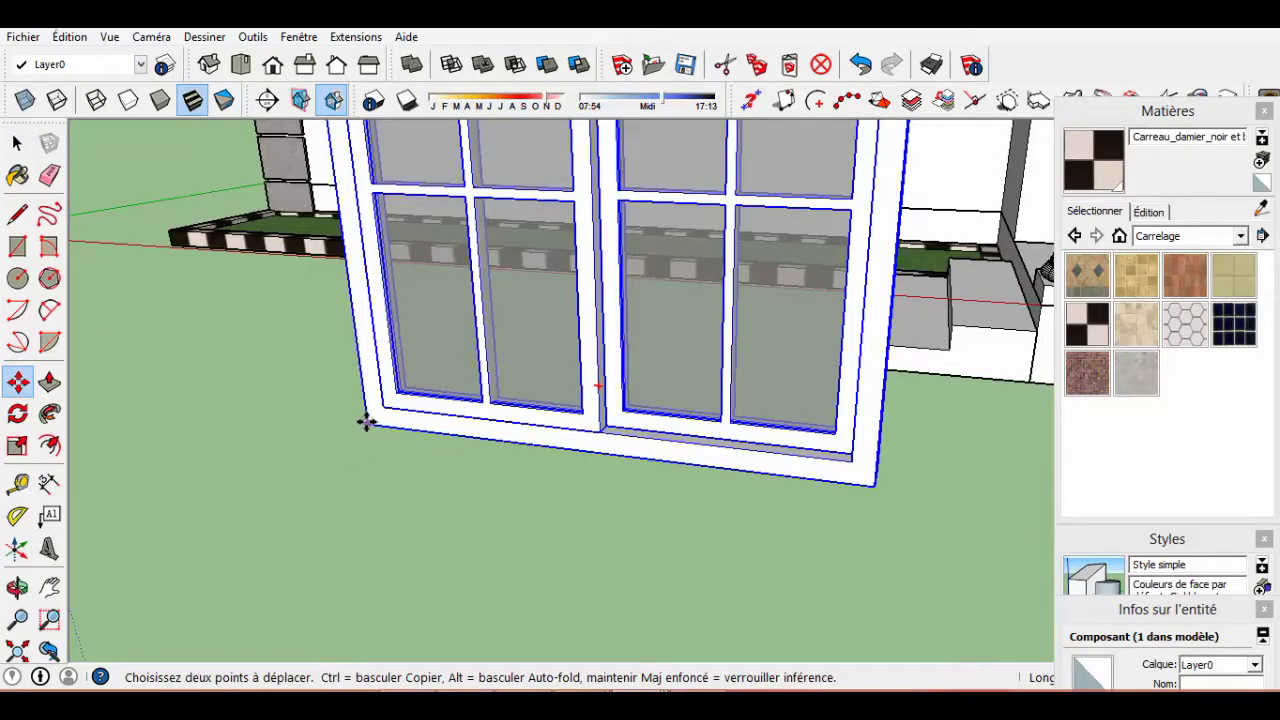
pyautogui.click(366, 420)
pyautogui.scroll(-4, 695, 255)
pyautogui.scroll(3, 695, 255)
pyautogui.moveTo(663, 294); pyautogui.dragTo(600, 477, button='middle')
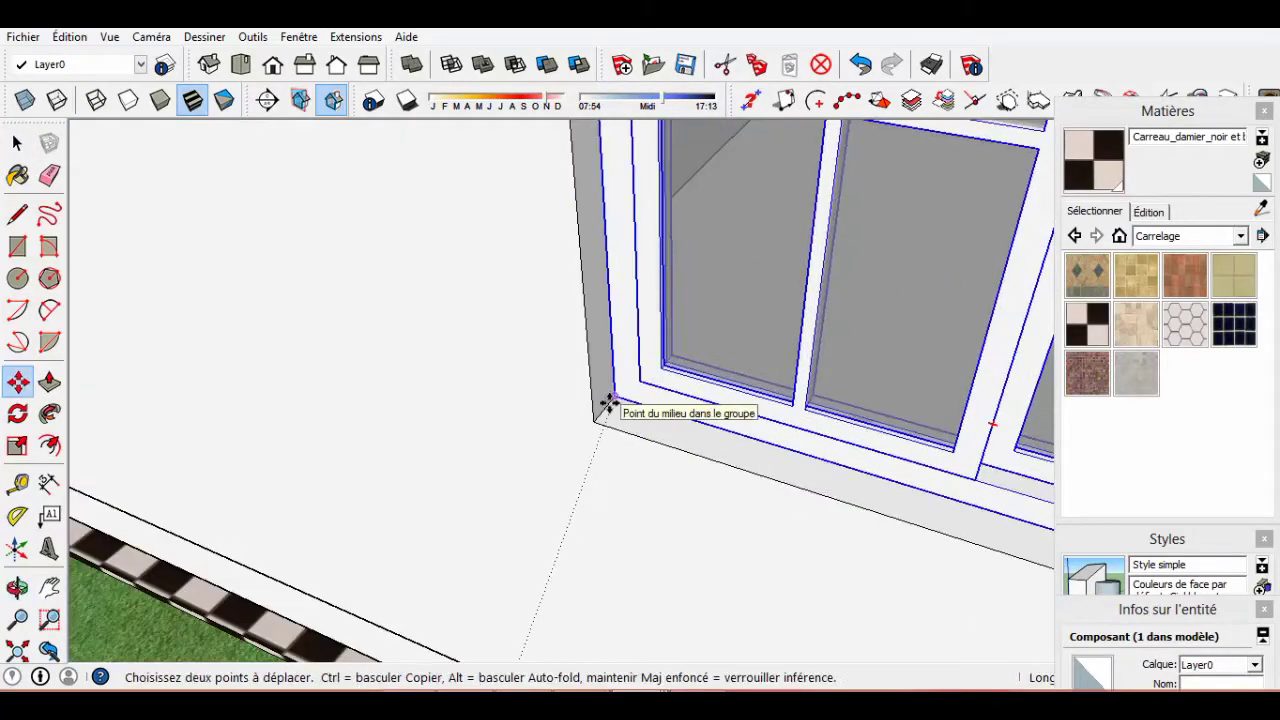
pyautogui.scroll(2, 668, 498)
pyautogui.scroll(-3, 668, 498)
# With X-ray on, scale the window to fill the opening's width.
pyautogui.press('s')
pyautogui.press('x')
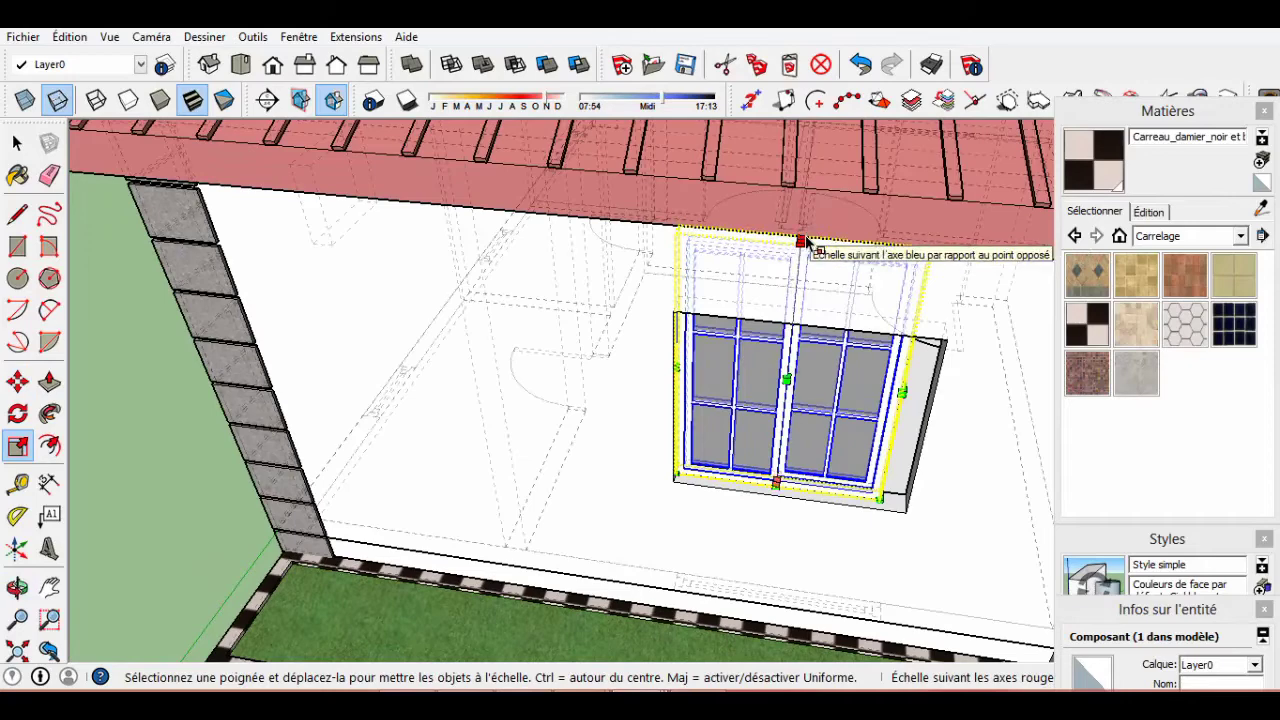
pyautogui.scroll(3, 808, 405)
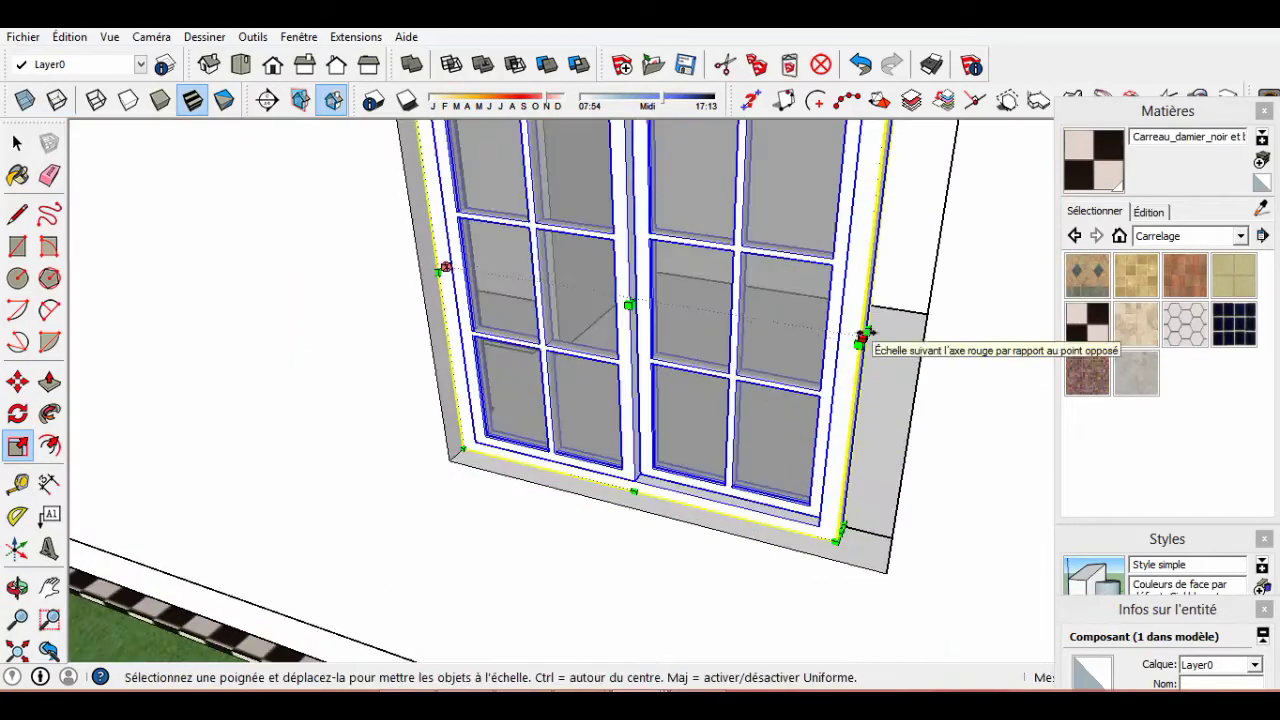
pyautogui.moveTo(868, 333); pyautogui.dragTo(828, 360, button='middle')
pyautogui.press('space')
pyautogui.scroll(-5, 646, 400)
pyautogui.scroll(-3, 646, 400)
pyautogui.moveTo(646, 400)
pyautogui.mouseDown(button='middle')
pyautogui.moveTo(309, 420)
pyautogui.moveTo(399, 354)
pyautogui.mouseUp(button='middle')
# Paste the copied wooden door from Édition > Coller and move it into the porch doorway.
pyautogui.click(69, 36)
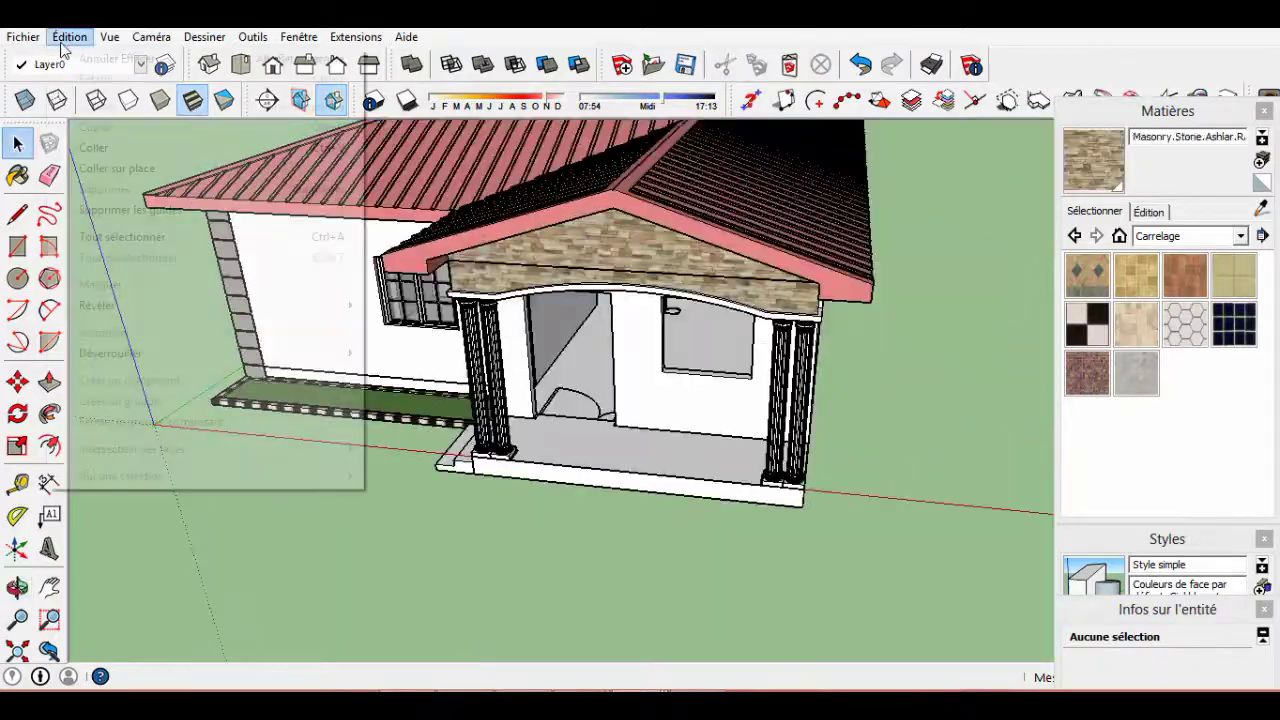
pyautogui.click(100, 144)
pyautogui.click(571, 460)
pyautogui.scroll(5, 630, 460)
pyautogui.scroll(5, 648, 540)
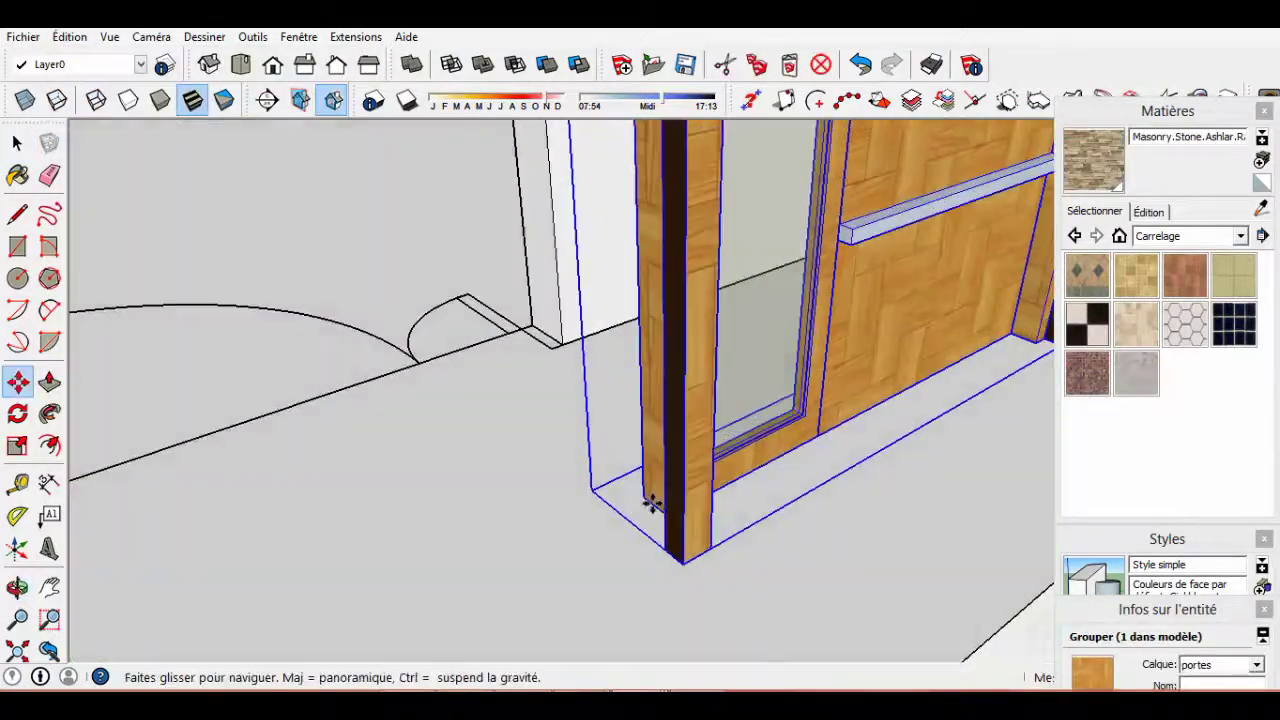
pyautogui.scroll(-5, 668, 578)
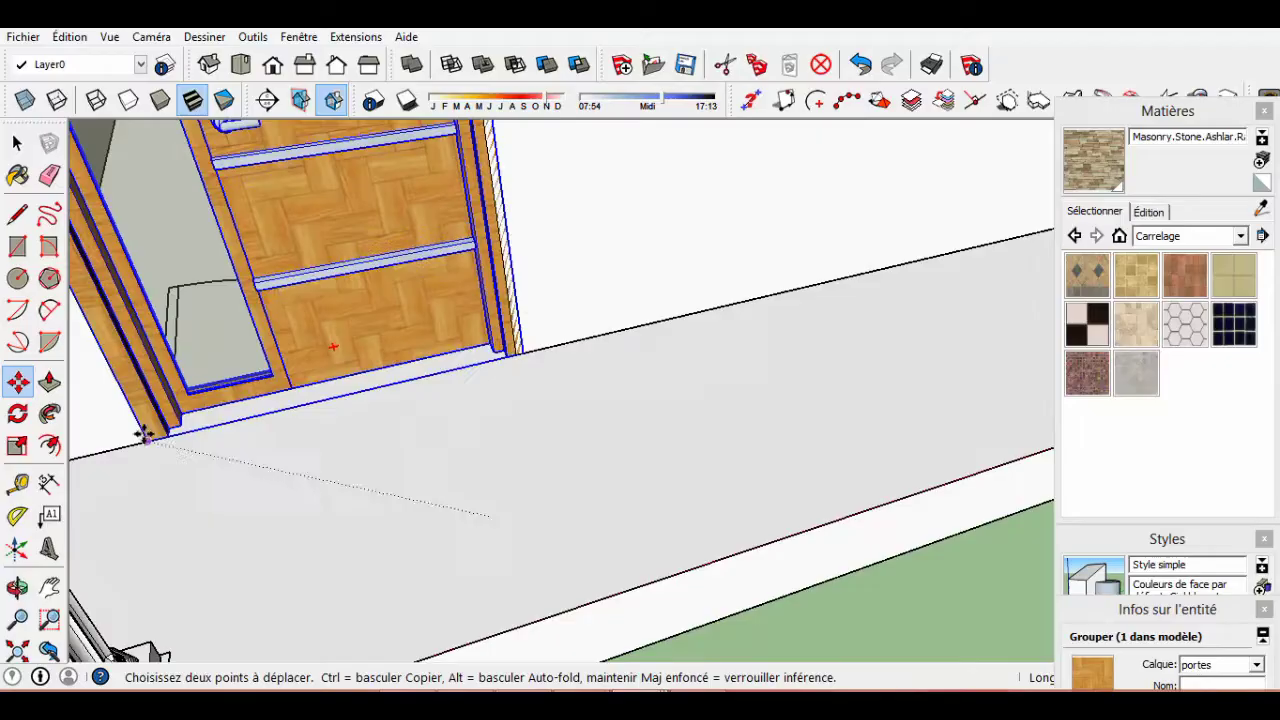
pyautogui.scroll(-5, 537, 523)
pyautogui.moveTo(537, 523); pyautogui.dragTo(597, 530, button='middle')
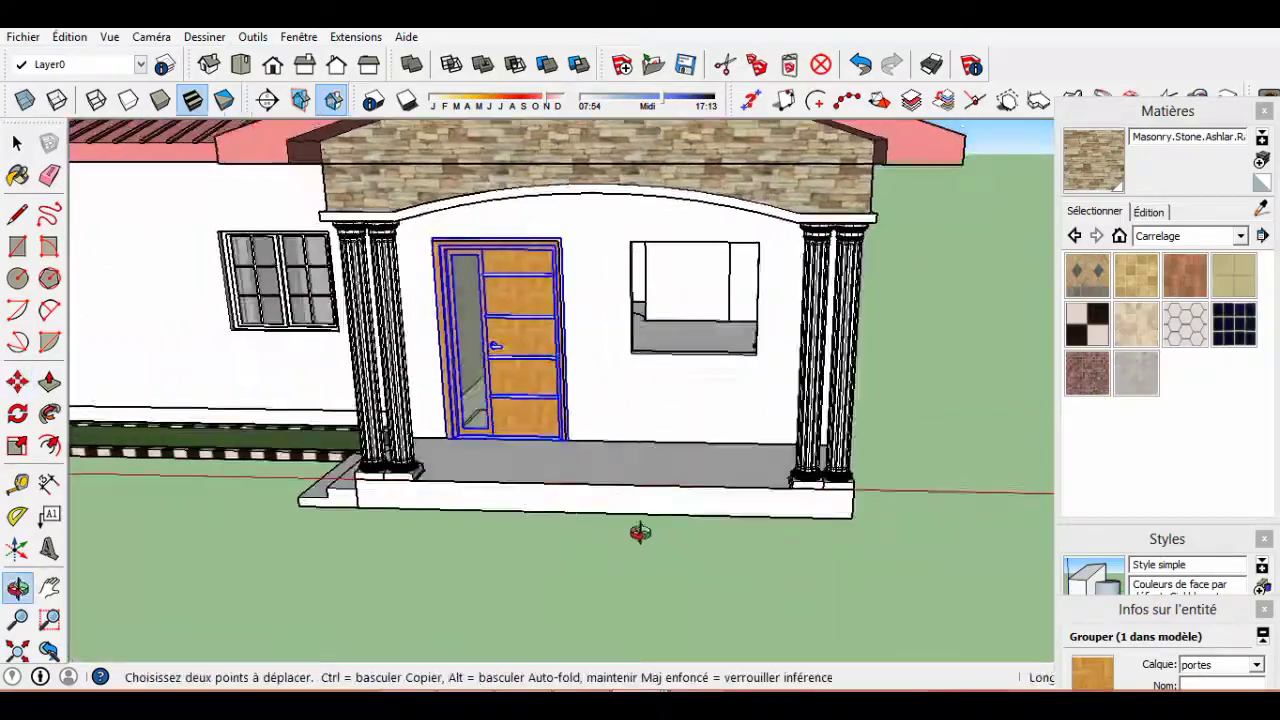
pyautogui.scroll(3, 505, 345)
pyautogui.scroll(2, 530, 345)
pyautogui.press('space')
# Flip the door along the red axis and scale it to fill the opening.
pyautogui.rightClick(538, 345)
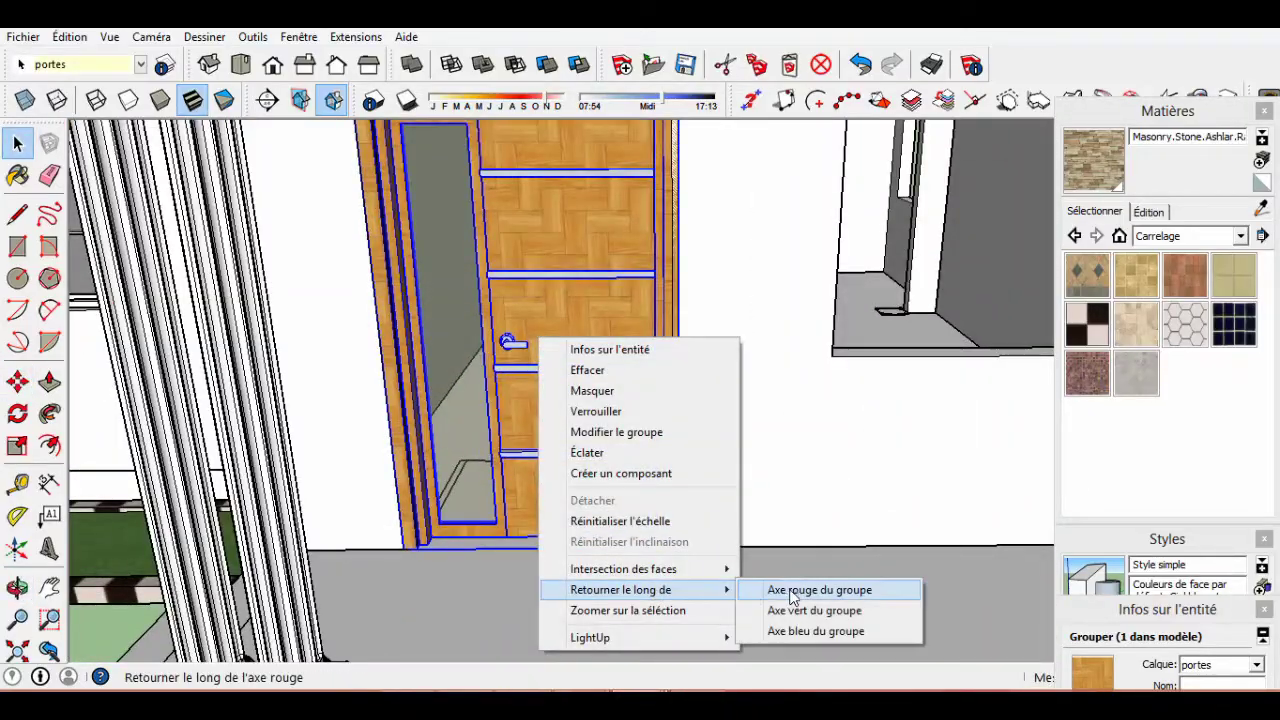
pyautogui.click(790, 590)
pyautogui.scroll(-3, 700, 500)
pyautogui.scroll(-3, 700, 500)
pyautogui.press('s')
pyautogui.scroll(5, 648, 562)
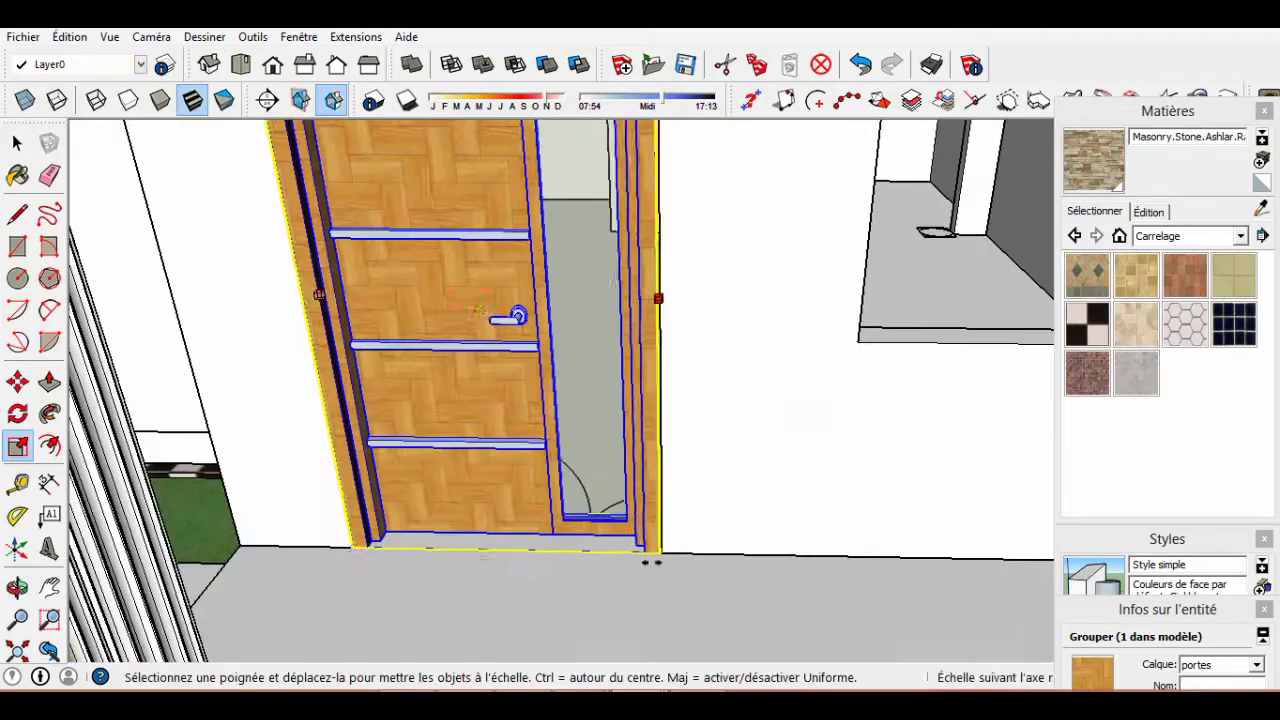
pyautogui.scroll(-2, 648, 562)
pyautogui.scroll(-3, 528, 192)
pyautogui.moveTo(528, 192)
pyautogui.mouseDown(button='middle')
pyautogui.moveTo(603, 457)
pyautogui.moveTo(617, 413)
pyautogui.mouseUp(button='middle')
pyautogui.press('space')
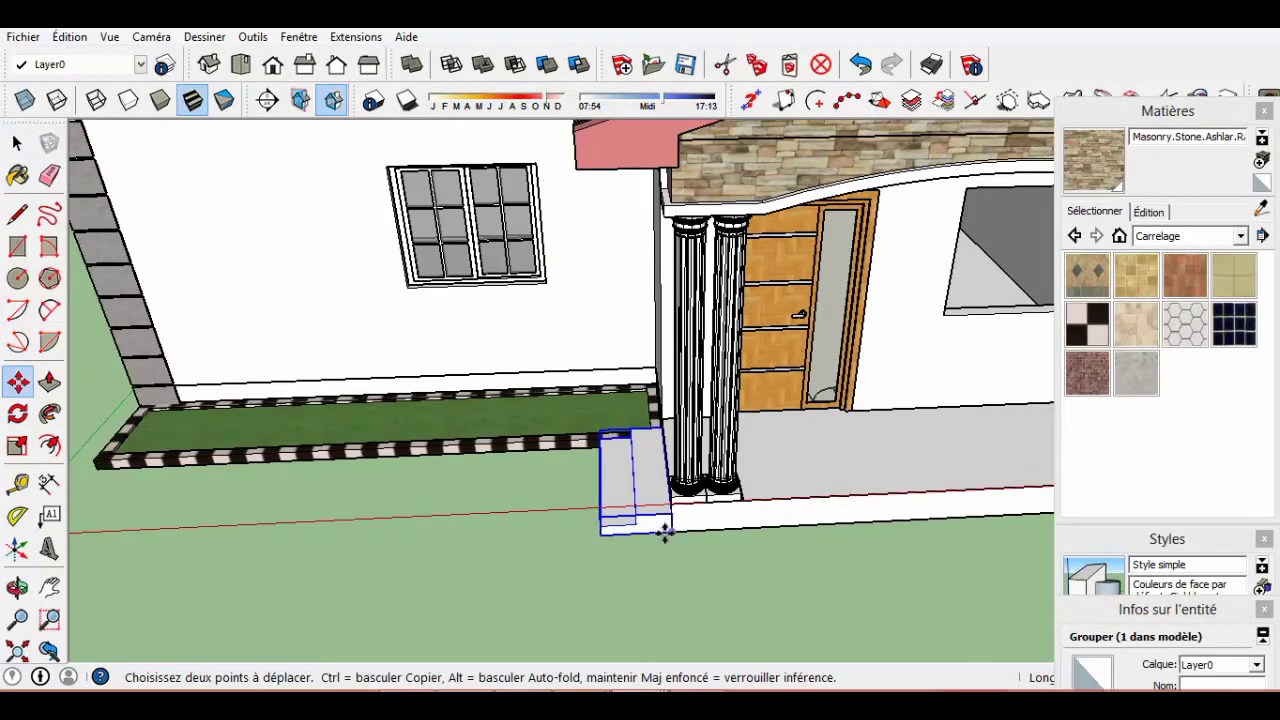
# Turn the step box a quarter turn and place it against the porch front.
pyautogui.scroll(-3, 671, 530)
pyautogui.moveTo(685, 474); pyautogui.dragTo(800, 550, button='middle')
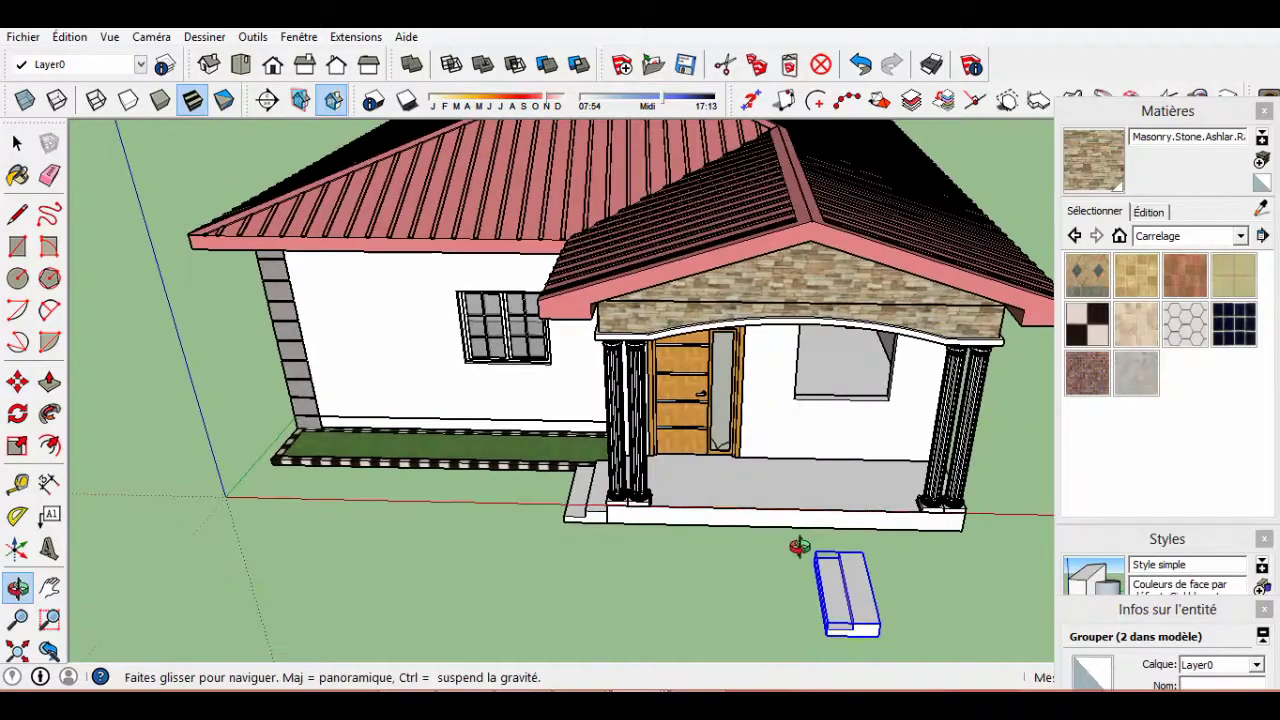
pyautogui.moveTo(886, 634); pyautogui.dragTo(686, 523, button='middle')
pyautogui.press('space')
pyautogui.doubleClick(630, 605)
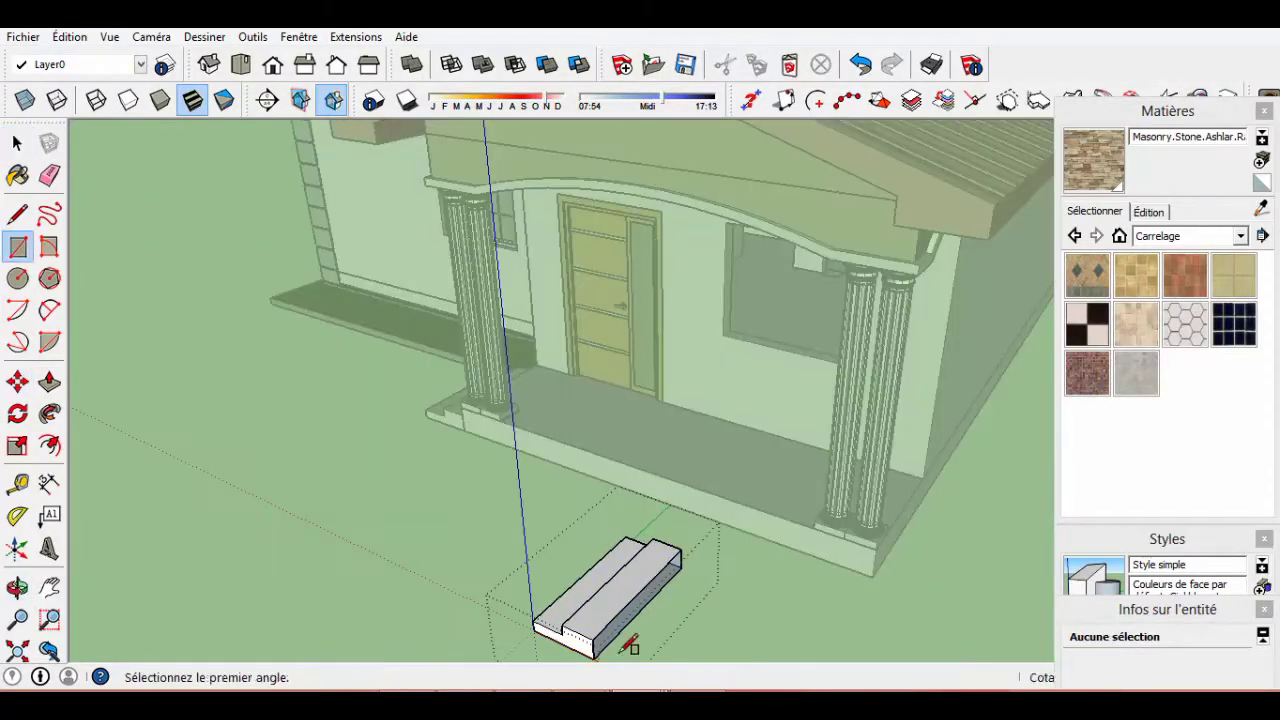
pyautogui.press('space')
pyautogui.press('Escape')
pyautogui.moveTo(743, 643); pyautogui.dragTo(635, 578, button='middle')
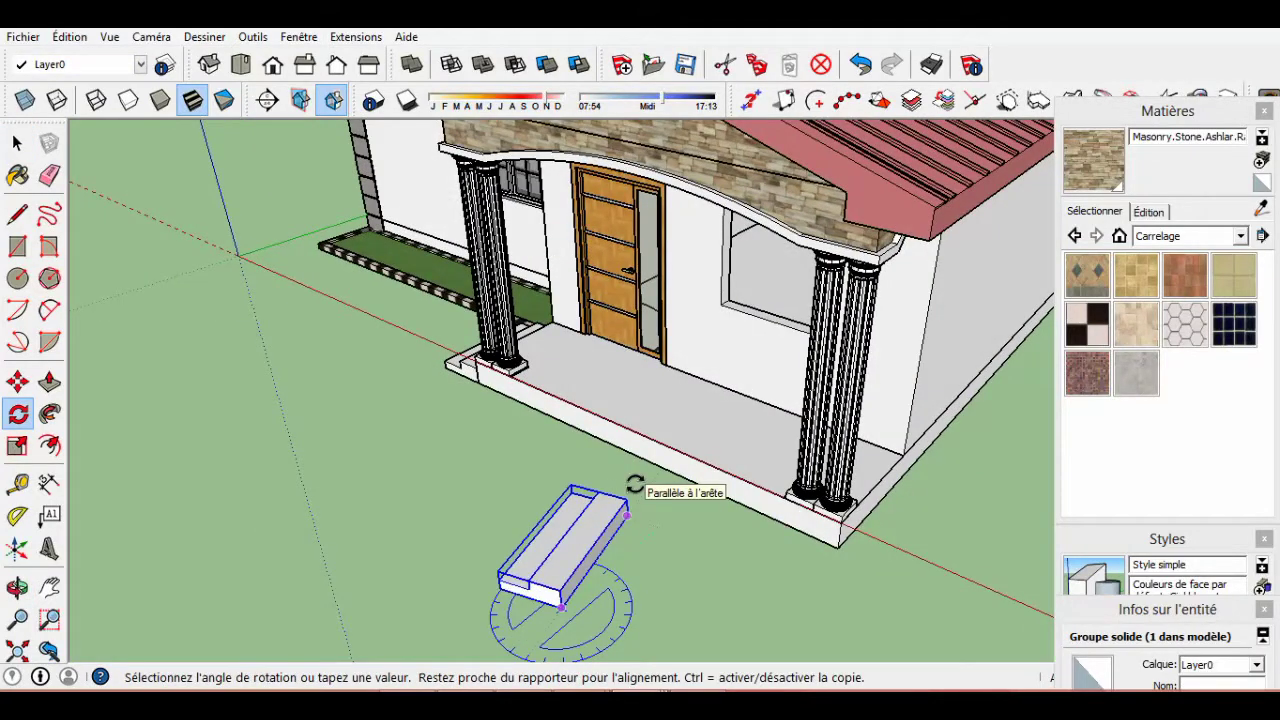
pyautogui.scroll(3, 600, 560)
pyautogui.press('Escape')
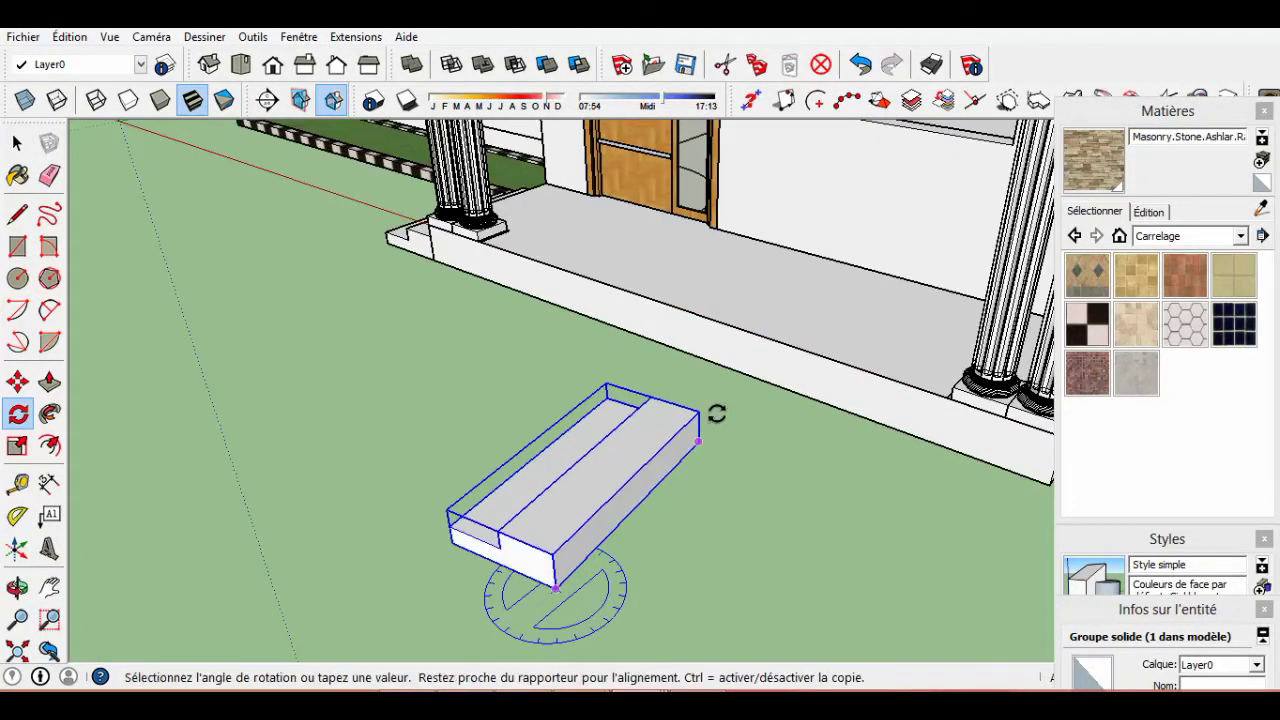
pyautogui.scroll(-2, 608, 389)
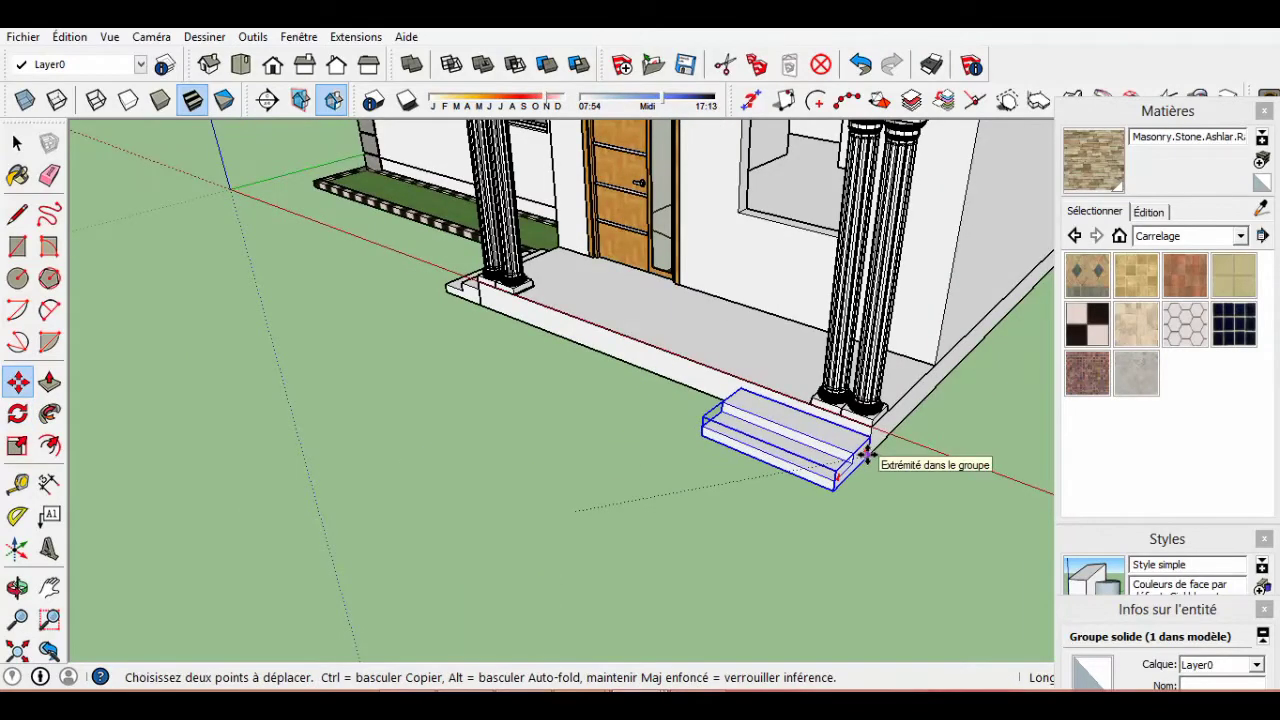
pyautogui.press('space')
pyautogui.moveTo(866, 455); pyautogui.dragTo(914, 491, button='middle')
# Push/Pull the step box to stretch it along the full porch front.
pyautogui.scroll(2, 914, 491)
pyautogui.doubleClick(880, 360)
pyautogui.press('p')
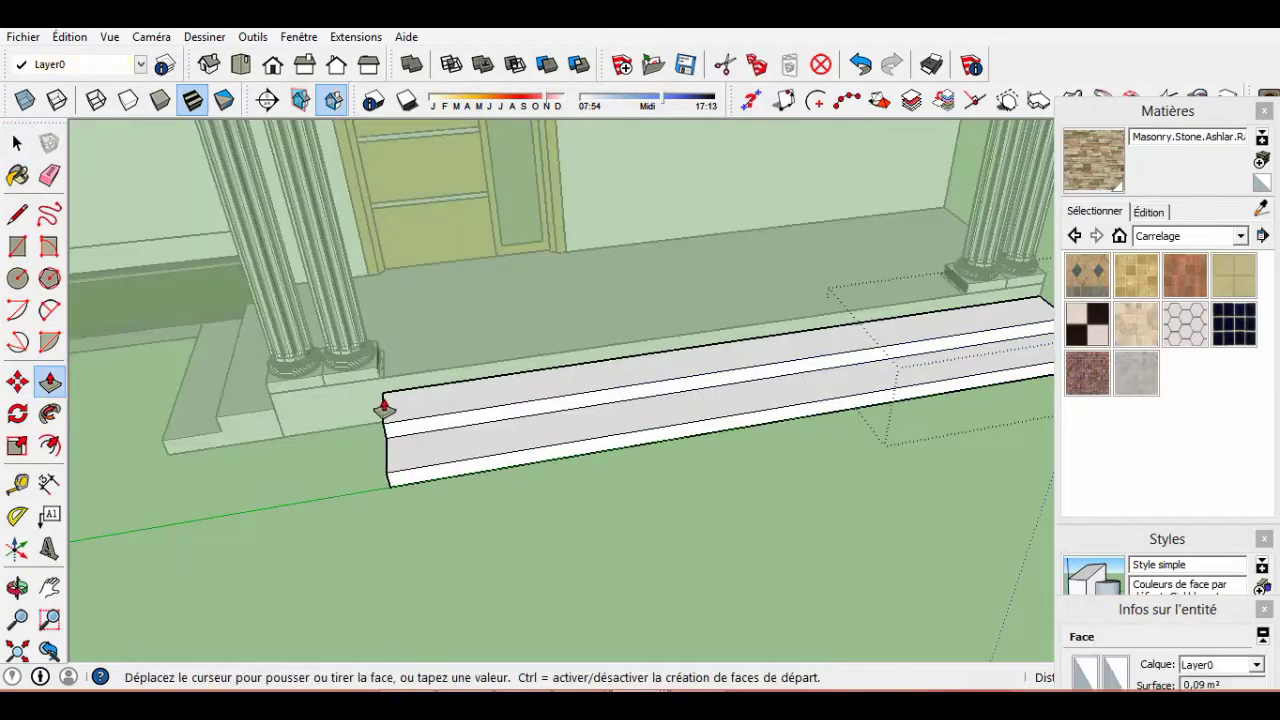
pyautogui.moveTo(384, 407); pyautogui.dragTo(623, 491, button='middle')
pyautogui.scroll(3, 728, 420)
pyautogui.press('space')
pyautogui.click(863, 437)
pyautogui.scroll(-4, 845, 347)
pyautogui.moveTo(845, 347)
pyautogui.mouseDown(button='middle')
pyautogui.moveTo(723, 529)
pyautogui.moveTo(685, 450)
pyautogui.moveTo(640, 560)
pyautogui.mouseUp(button='middle')
pyautogui.scroll(-3, 723, 529)
# Paste a copy of the wooden door onto the lawn.
pyautogui.hotkey('ctrl', 'v')
pyautogui.click(774, 531)
pyautogui.scroll(3, 931, 397)
# Rotate the pasted door upright around its bottom corner.
pyautogui.scroll(2, 935, 510)
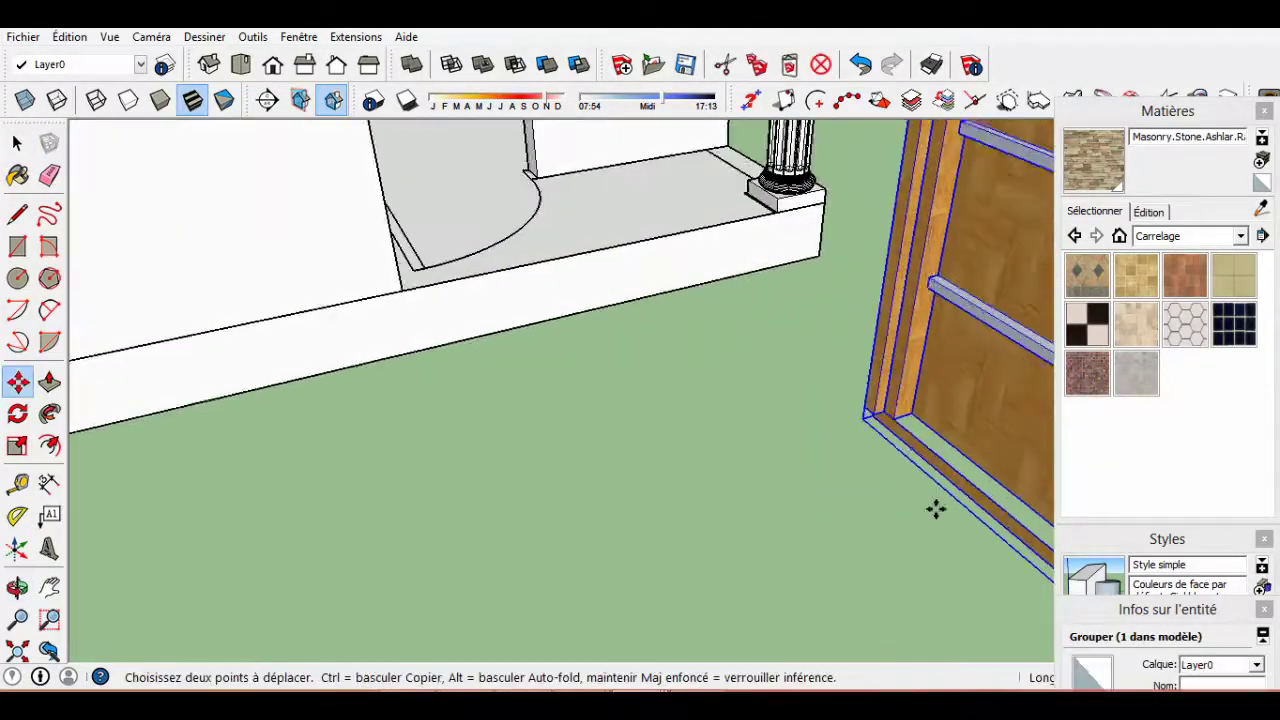
pyautogui.press('space')
pyautogui.scroll(2, 940, 500)
pyautogui.scroll(2, 952, 488)
pyautogui.scroll(-3, 685, 450)
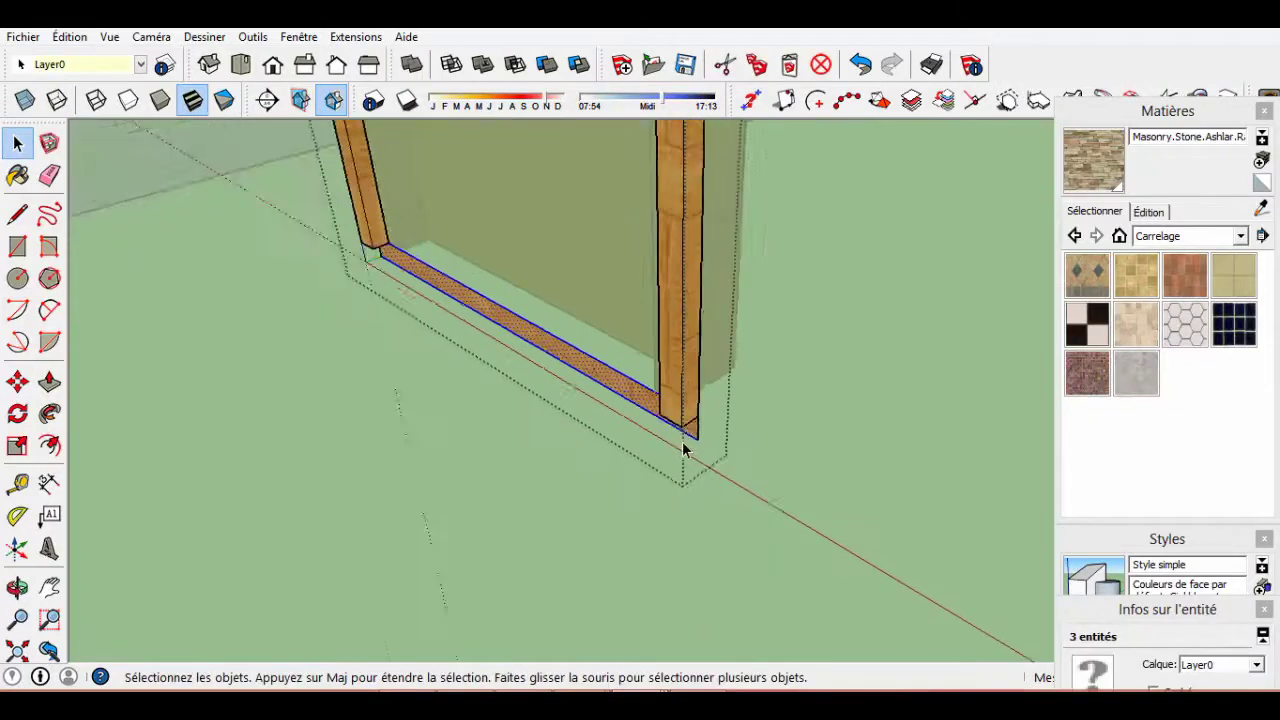
pyautogui.moveTo(652, 456)
pyautogui.mouseDown(button='middle')
pyautogui.moveTo(239, 251)
pyautogui.moveTo(686, 431)
pyautogui.mouseUp(button='middle')
pyautogui.scroll(3, 437, 371)
pyautogui.click(437, 371)
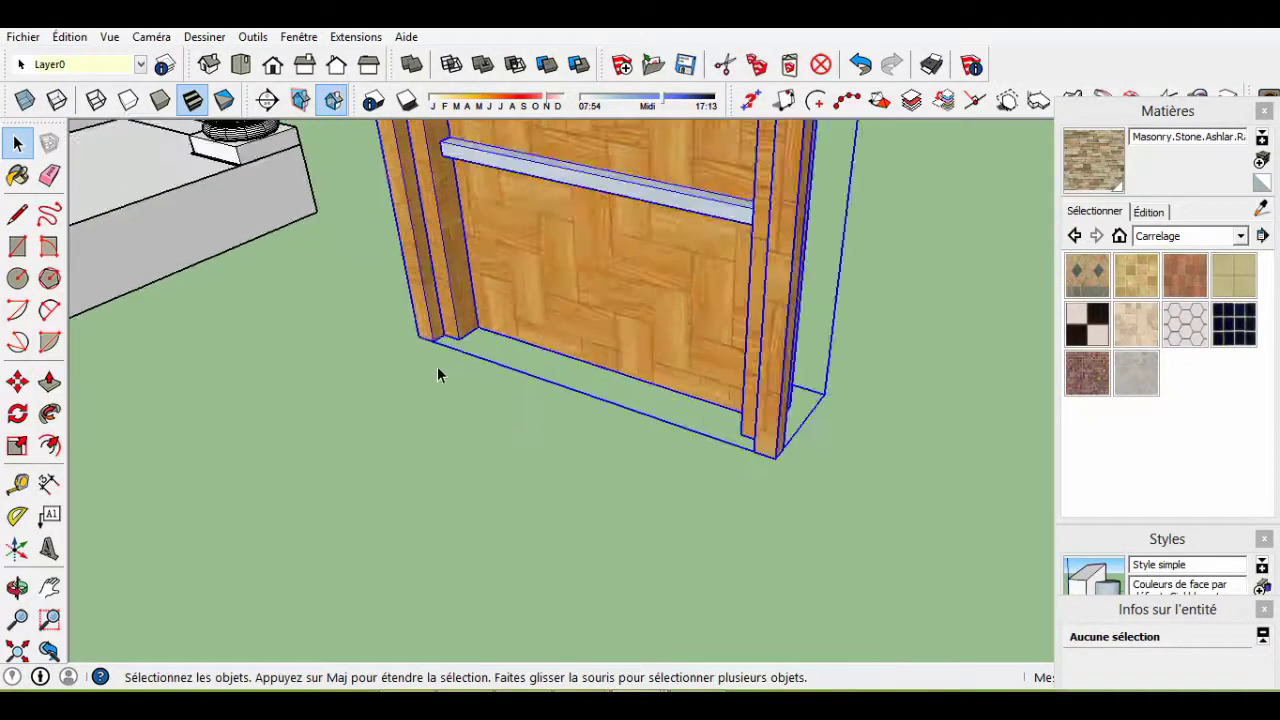
pyautogui.press('q')
pyautogui.click(410, 328)
pyautogui.click(440, 318)
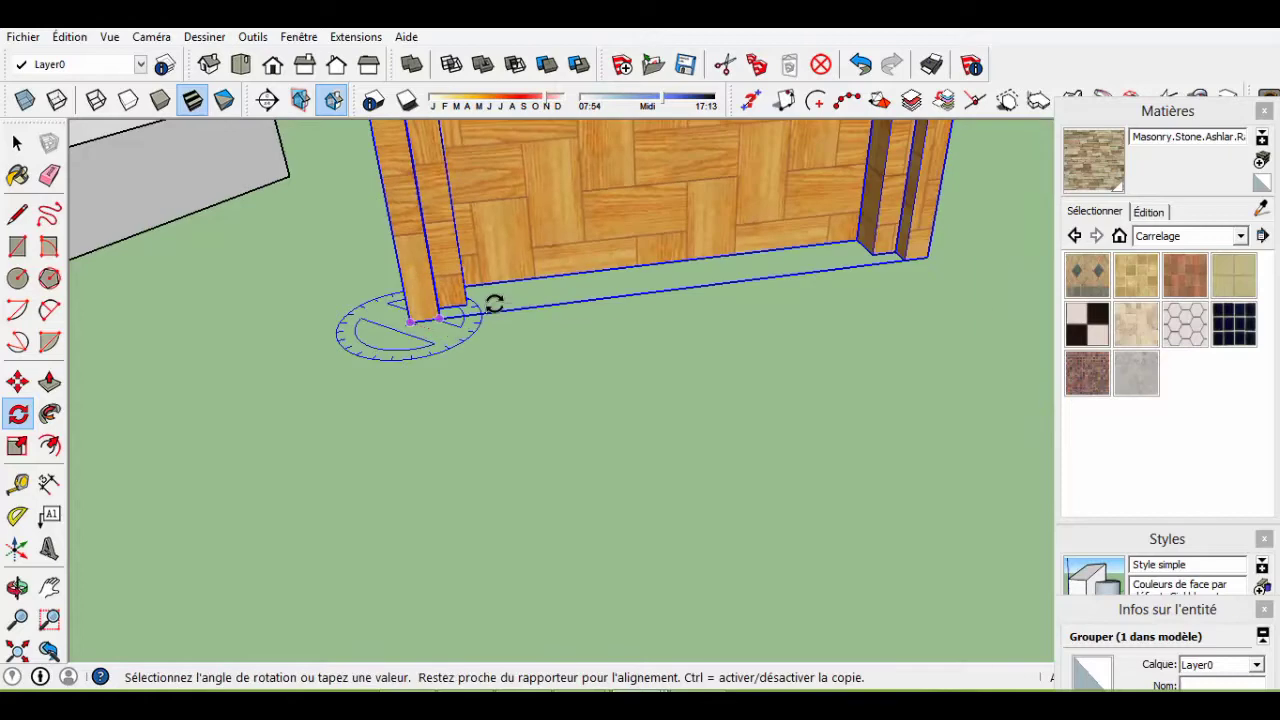
pyautogui.scroll(3, 576, 557)
# Move the upright door into the doorway beneath the porch arch.
pyautogui.moveTo(576, 557)
pyautogui.mouseDown(button='middle')
pyautogui.moveTo(677, 583)
pyautogui.moveTo(608, 523)
pyautogui.moveTo(529, 482)
pyautogui.mouseUp(button='middle')
pyautogui.scroll(2, 561, 537)
pyautogui.press('m')
pyautogui.scroll(-2, 561, 537)
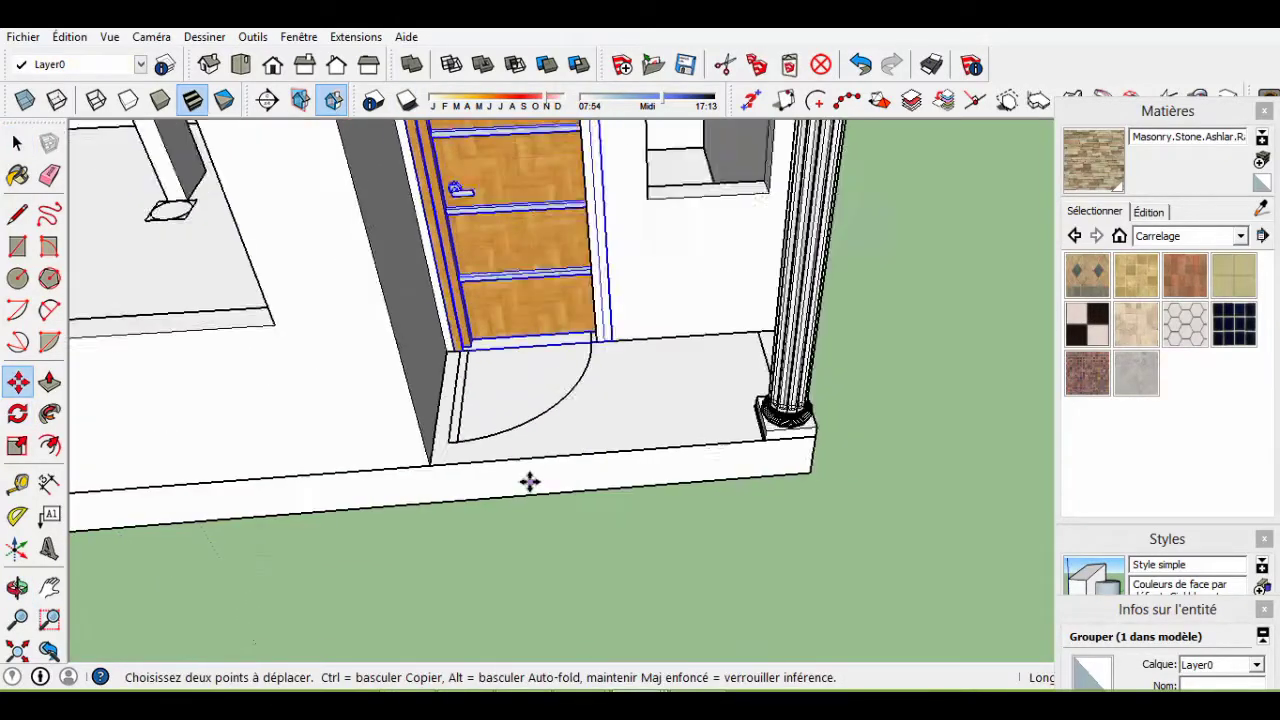
pyautogui.press('space')
pyautogui.scroll(-3, 630, 520)
pyautogui.click(640, 560)
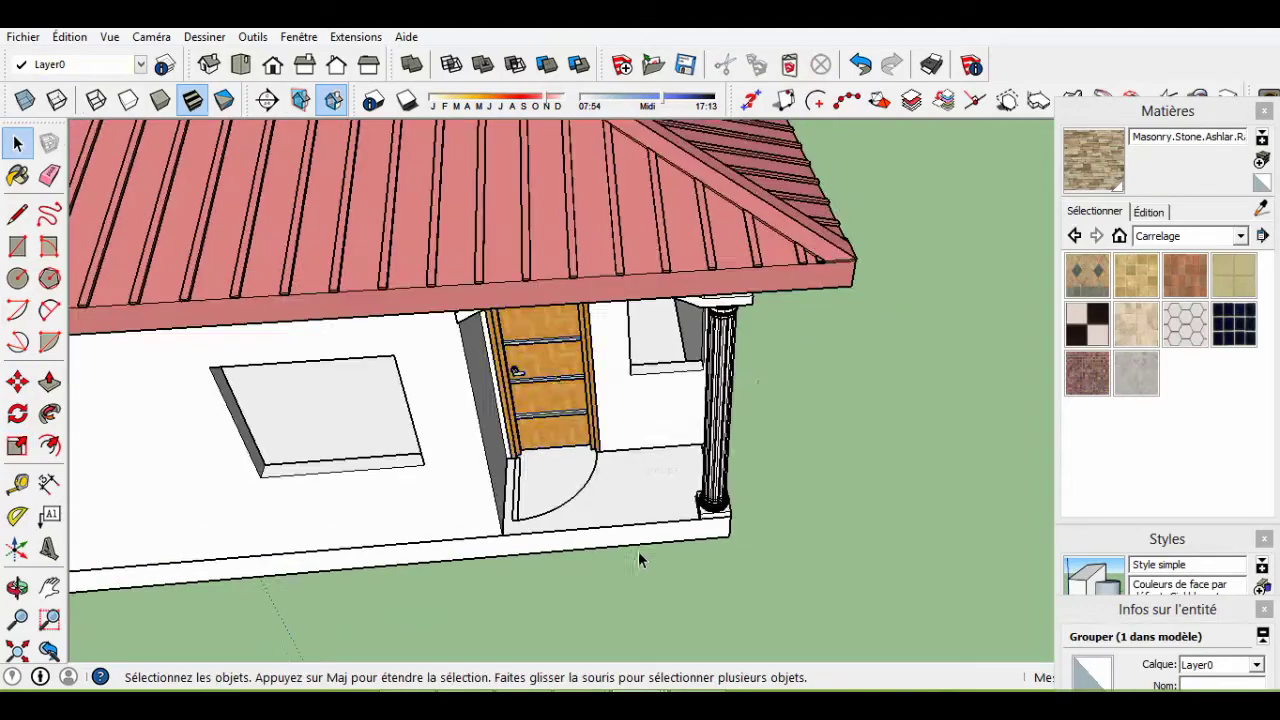
# Flip the door to face the other way and scale it to fit the doorway.
pyautogui.click(798, 628)
pyautogui.moveTo(798, 628); pyautogui.dragTo(600, 450, button='middle')
pyautogui.scroll(2, 600, 450)
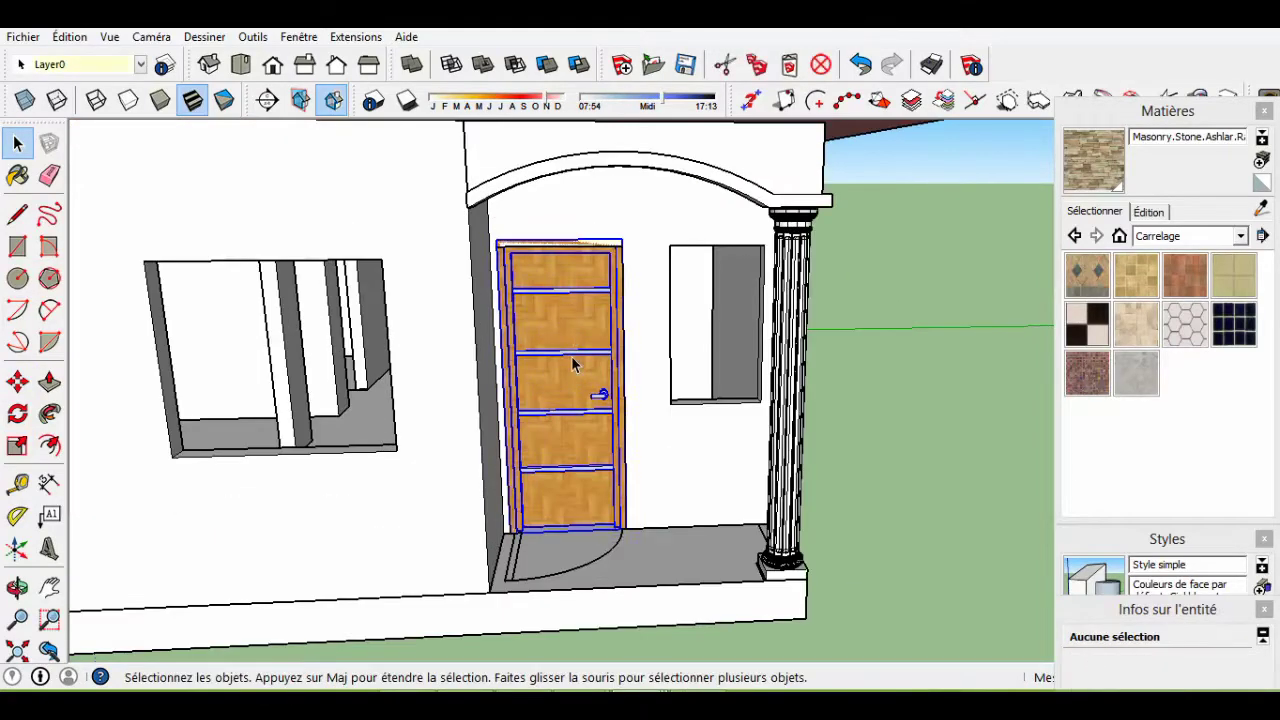
pyautogui.scroll(2, 570, 400)
pyautogui.press('s')
pyautogui.click(944, 432)
pyautogui.scroll(-3, 944, 432)
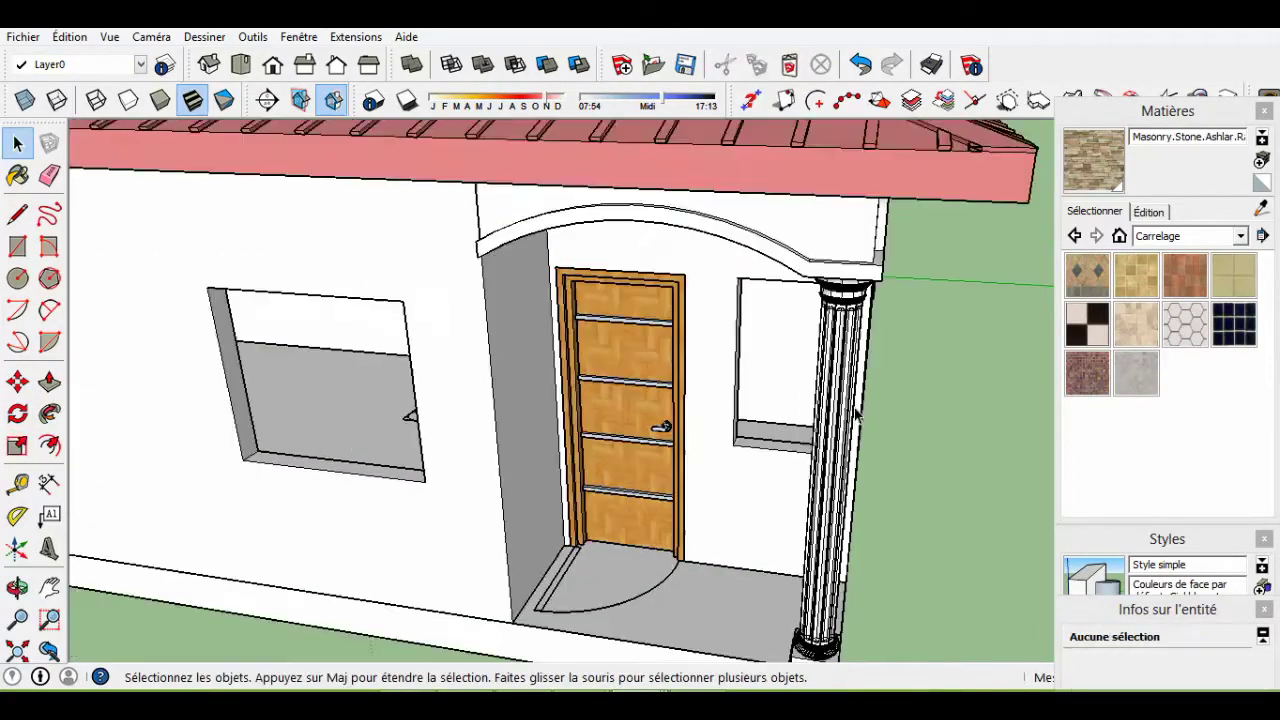
pyautogui.scroll(-2, 944, 432)
pyautogui.moveTo(760, 500)
pyautogui.mouseDown(button='middle')
pyautogui.moveTo(617, 577)
pyautogui.moveTo(737, 523)
pyautogui.moveTo(703, 503)
pyautogui.moveTo(703, 486)
pyautogui.moveTo(530, 471)
pyautogui.moveTo(566, 426)
pyautogui.mouseUp(button='middle')
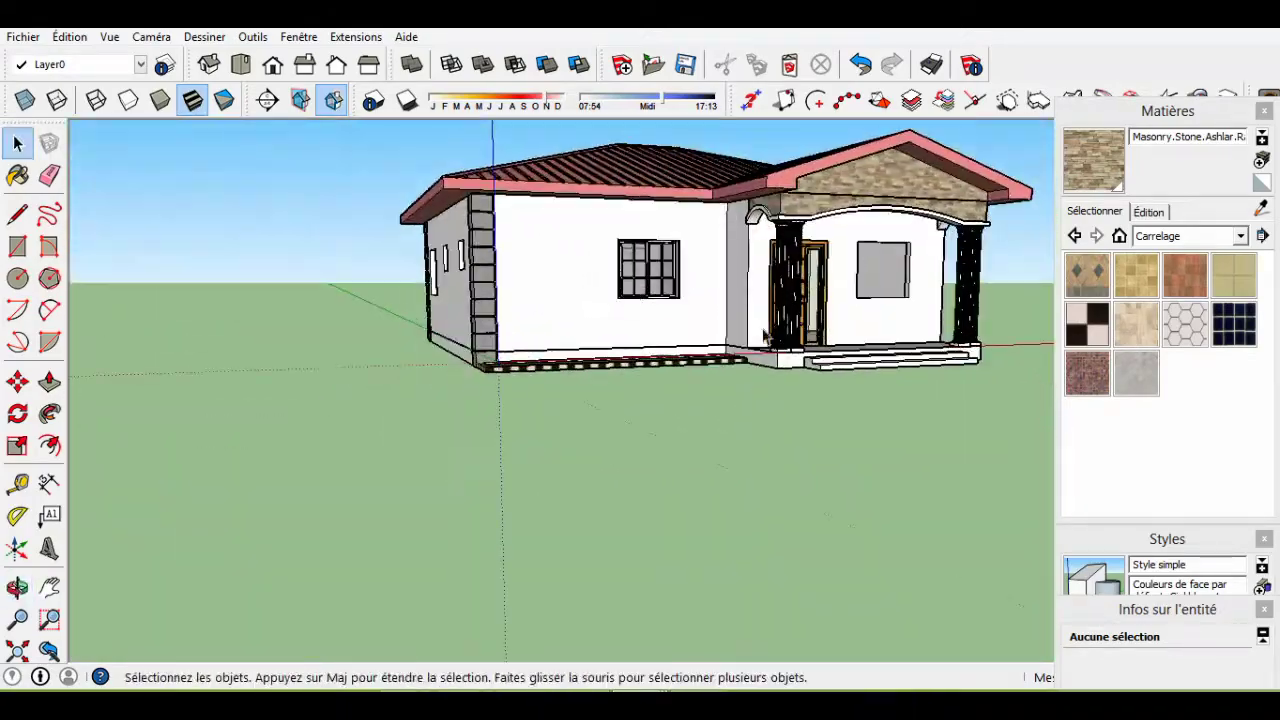
# Push/Pull the offset border outward into a raised frame around the window left of the porch.
pyautogui.scroll(2, 566, 426)
pyautogui.scroll(2, 503, 420)
pyautogui.scroll(3, 716, 377)
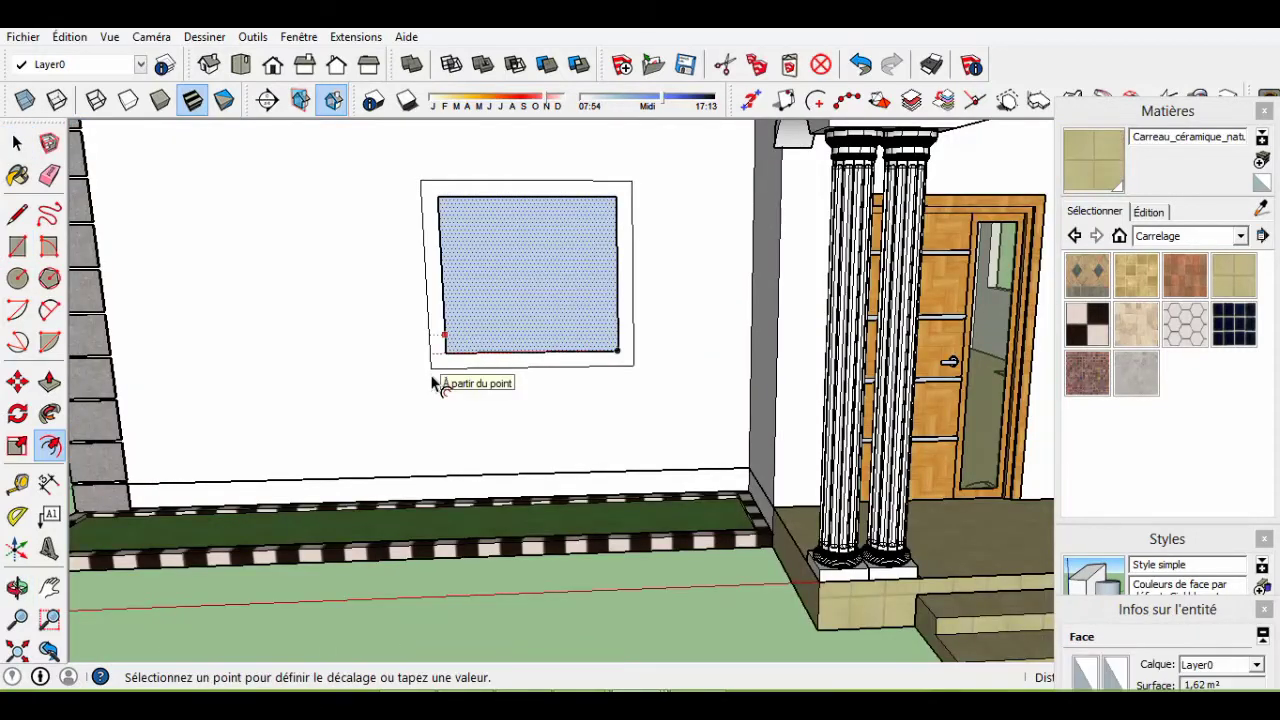
pyautogui.scroll(-2, 544, 408)
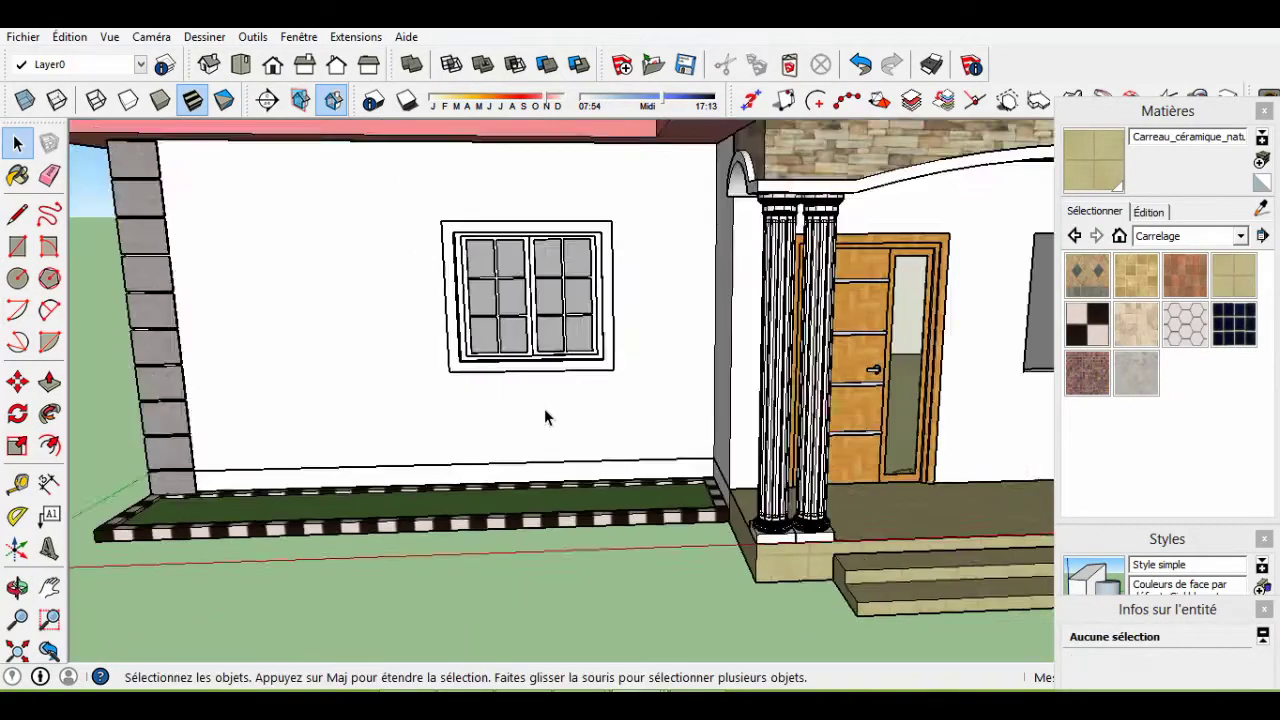
pyautogui.scroll(-2, 544, 408)
pyautogui.press('p')
pyautogui.scroll(2, 563, 366)
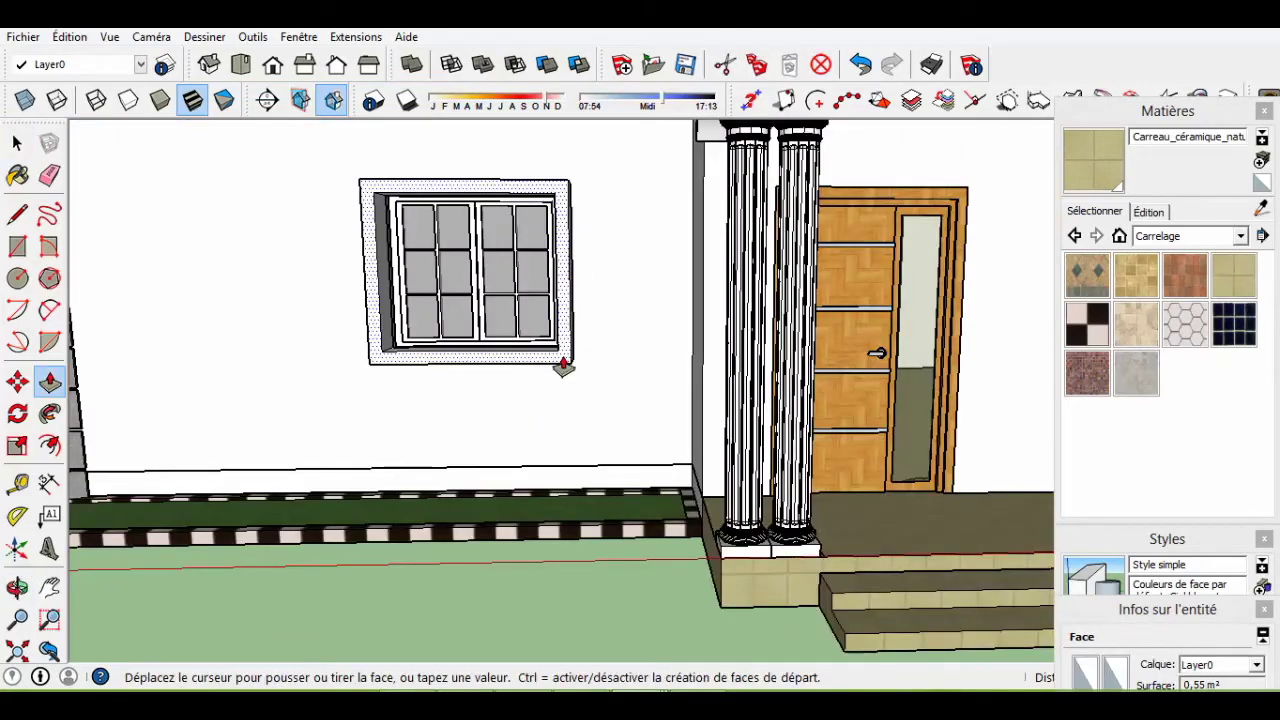
pyautogui.press('space')
pyautogui.scroll(-3, 434, 309)
pyautogui.moveTo(434, 309); pyautogui.dragTo(485, 336, button='middle')
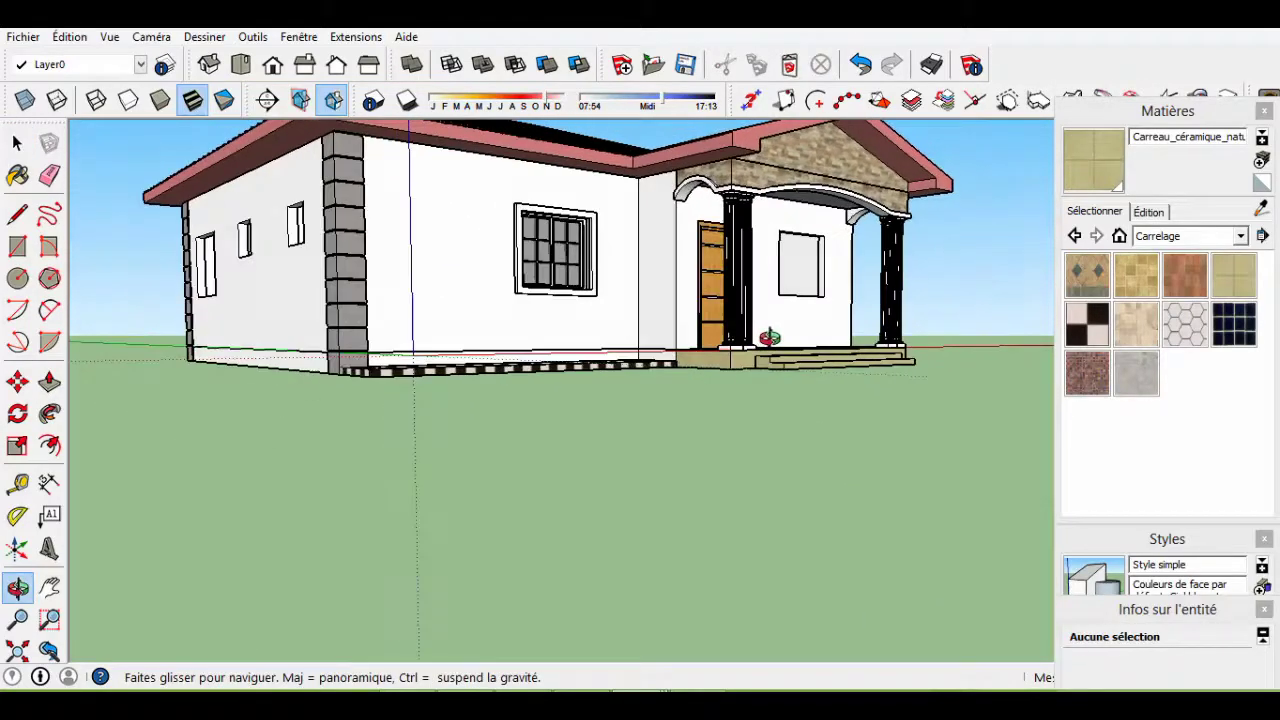
pyautogui.scroll(2, 521, 289)
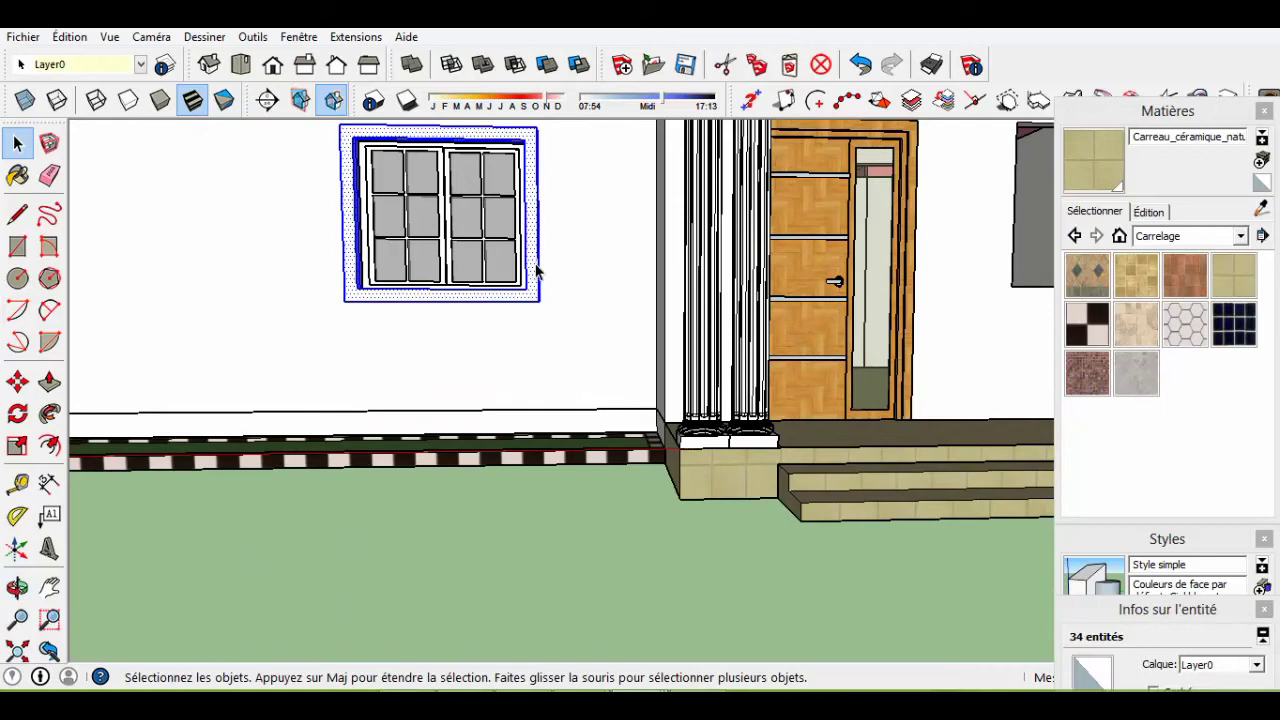
pyautogui.rightClick(537, 270)
# Combine the window and its new frame into one group.
pyautogui.click(621, 427)
pyautogui.scroll(-5, 514, 404)
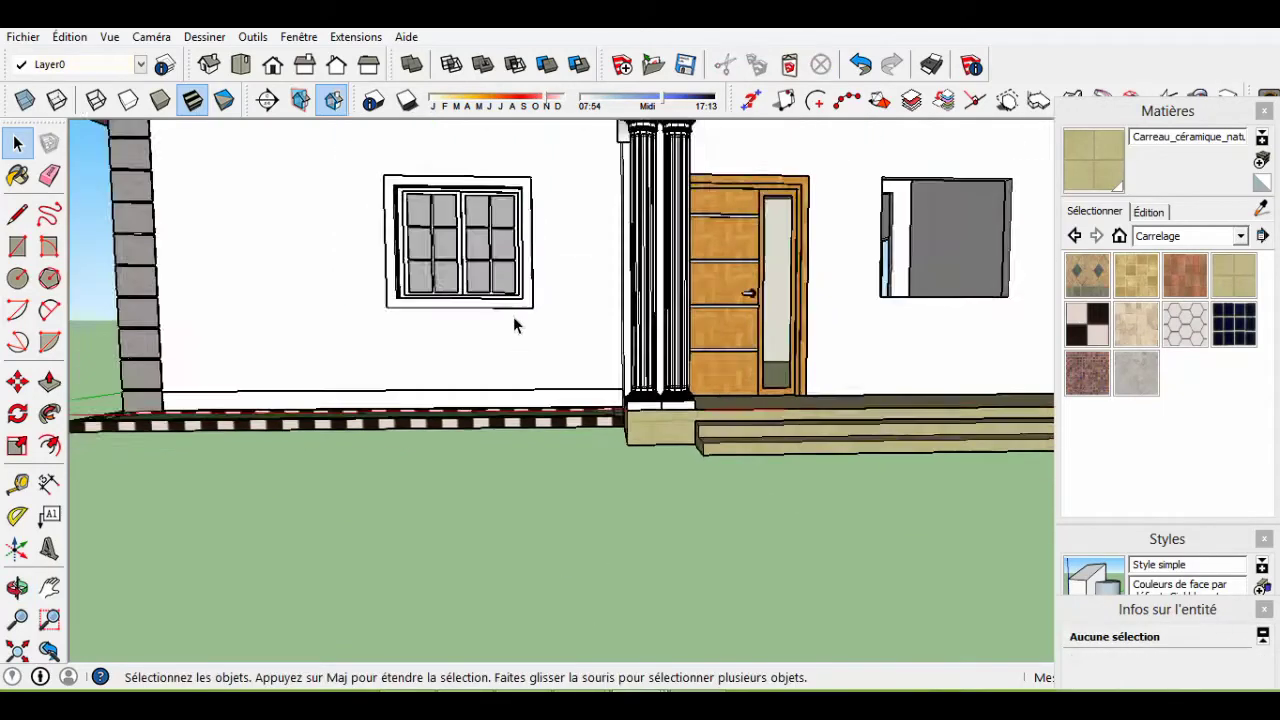
pyautogui.moveTo(514, 404); pyautogui.dragTo(577, 371, button='middle')
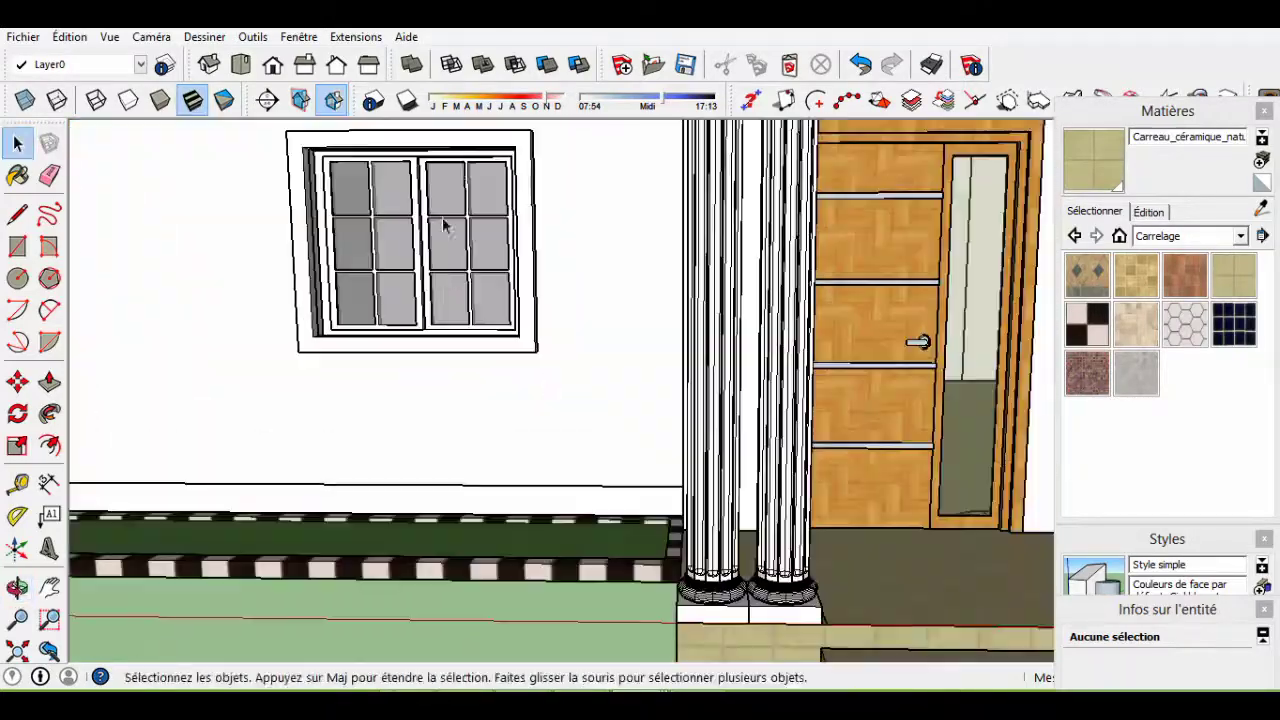
pyautogui.click(437, 271)
pyautogui.rightClick(422, 264)
pyautogui.click(490, 446)
# Copy the framed window to the wall right of the door.
pyautogui.press('m')
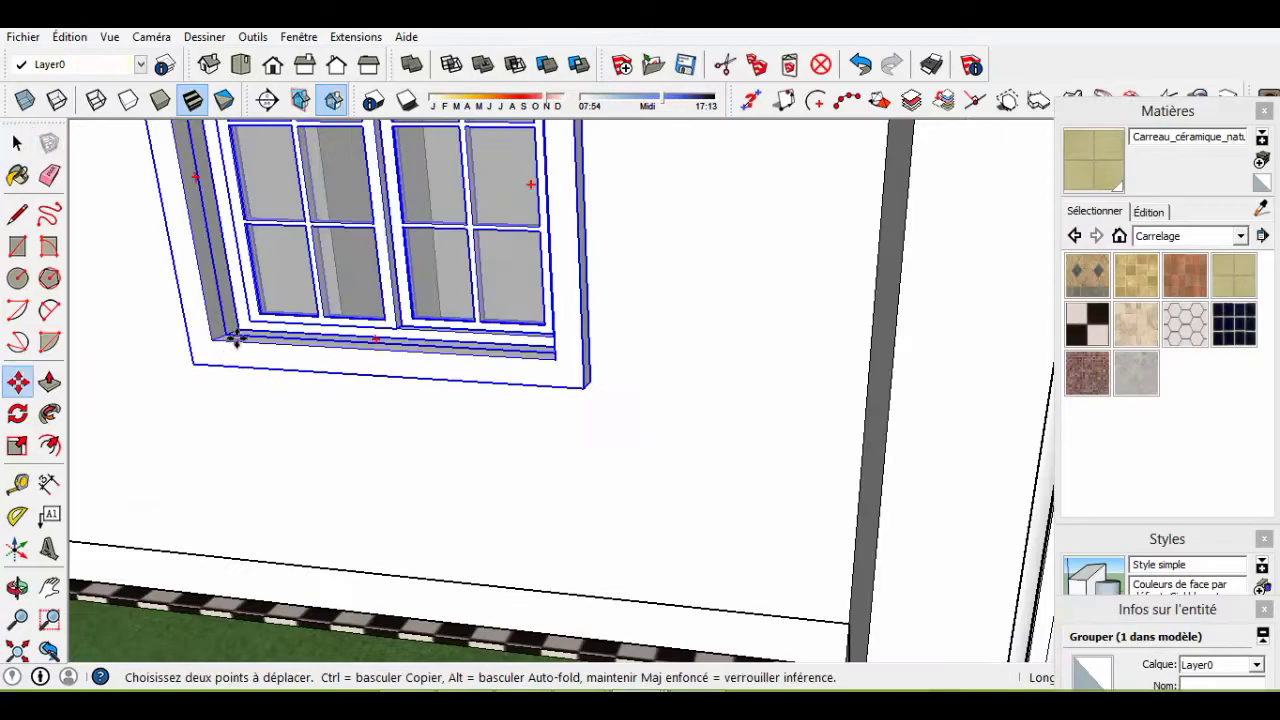
pyautogui.click(204, 335)
pyautogui.press('ctrl')
pyautogui.scroll(-5, 204, 335)
pyautogui.scroll(5, 551, 323)
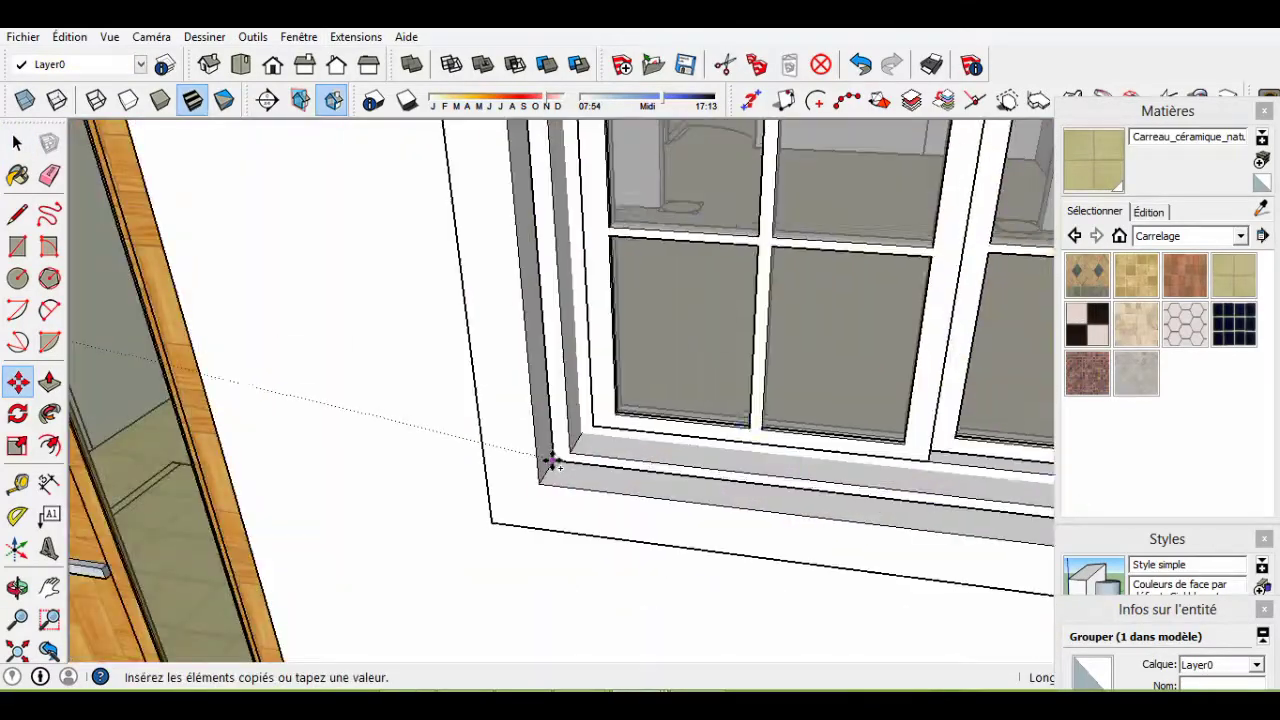
pyautogui.click(551, 323)
pyautogui.scroll(-5, 720, 338)
pyautogui.press('space')
pyautogui.scroll(-5, 718, 337)
pyautogui.click(670, 442)
pyautogui.moveTo(670, 442); pyautogui.dragTo(684, 436, button='middle')
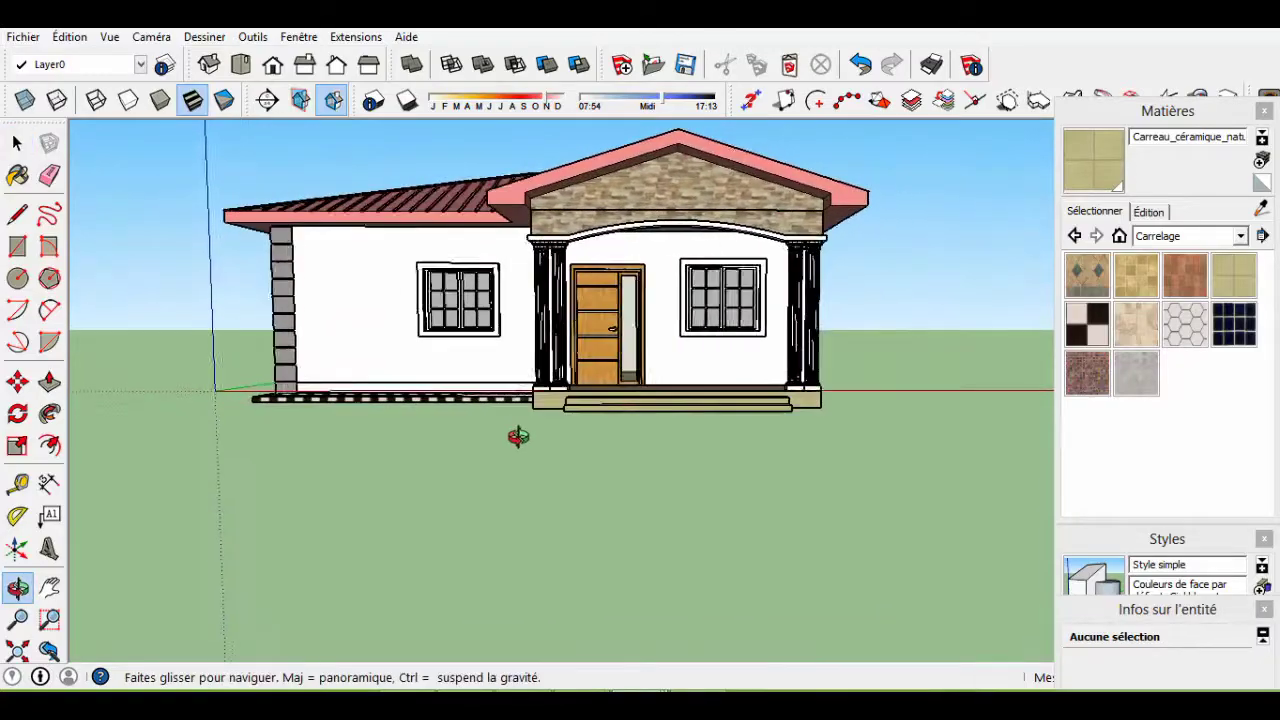
# Copy that framed window into the next wall opening and set a rotation pivot to align it.
pyautogui.press('space')
pyautogui.scroll(3, 620, 390)
pyautogui.scroll(3, 660, 423)
pyautogui.click(660, 423)
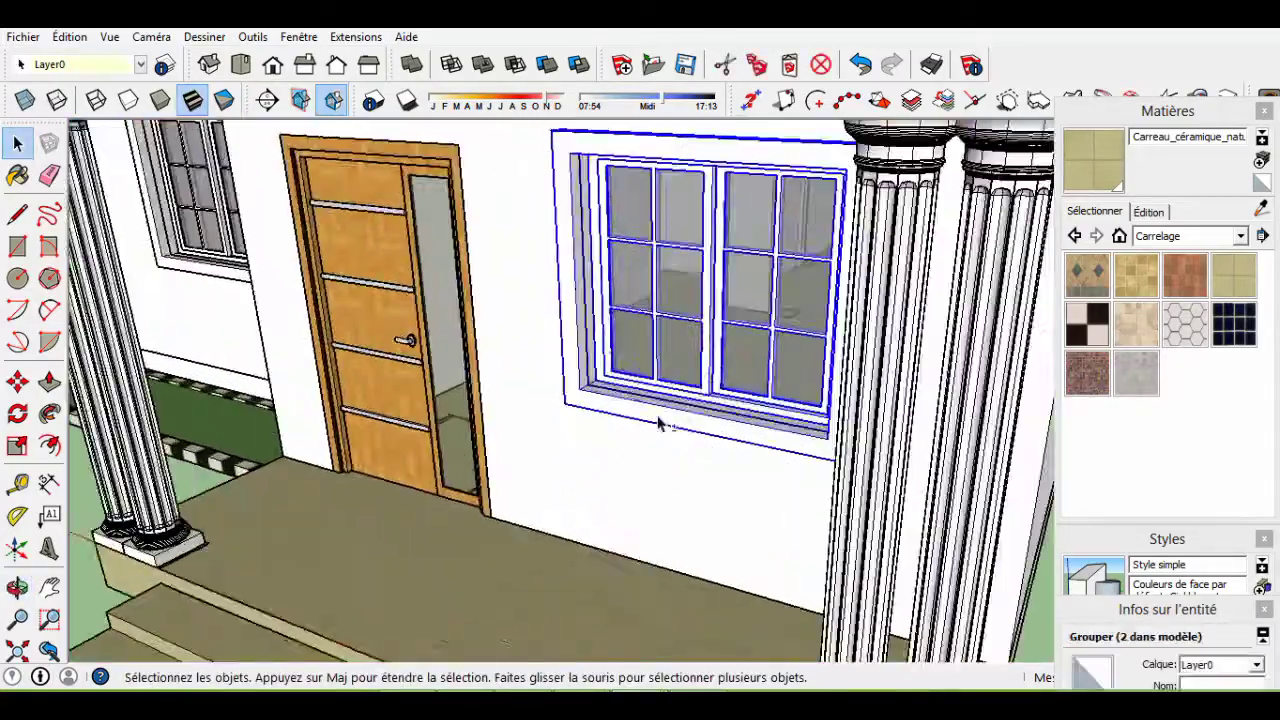
pyautogui.scroll(3, 886, 437)
pyautogui.press('m')
pyautogui.press('ctrl')
pyautogui.click(677, 430)
pyautogui.scroll(-5, 349, 409)
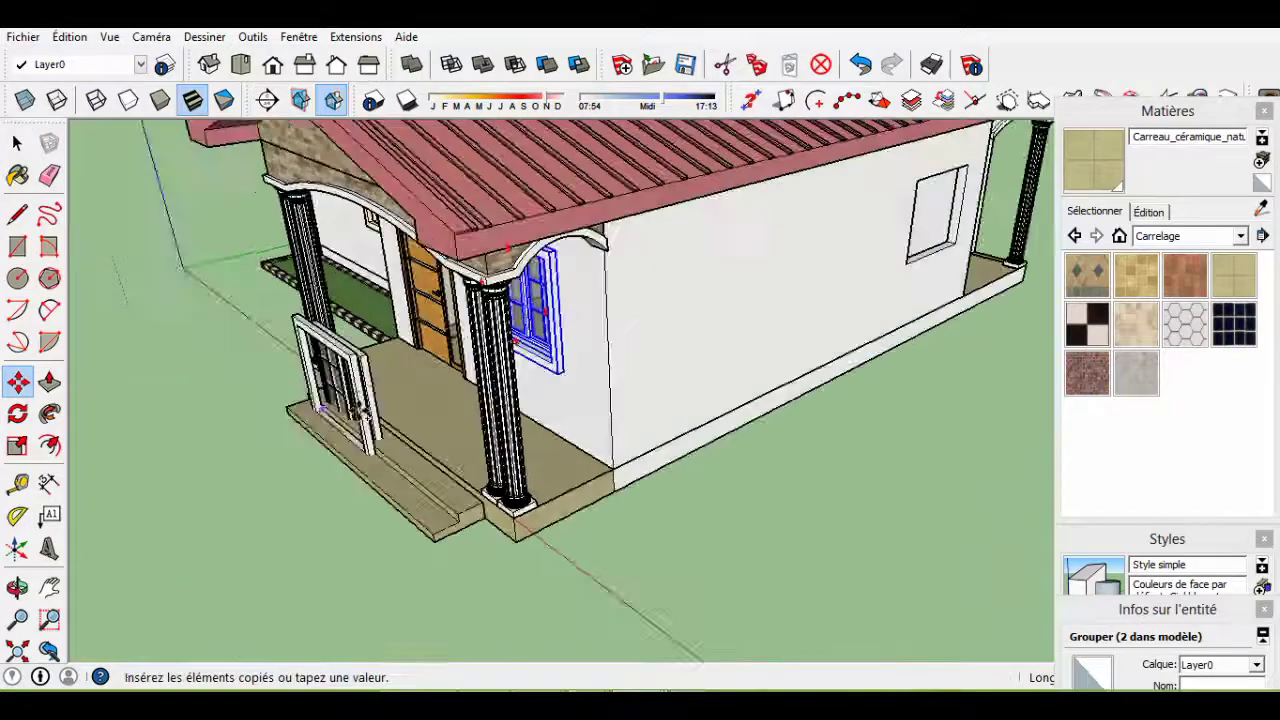
pyautogui.scroll(5, 915, 265)
pyautogui.click(862, 321)
pyautogui.scroll(3, 753, 449)
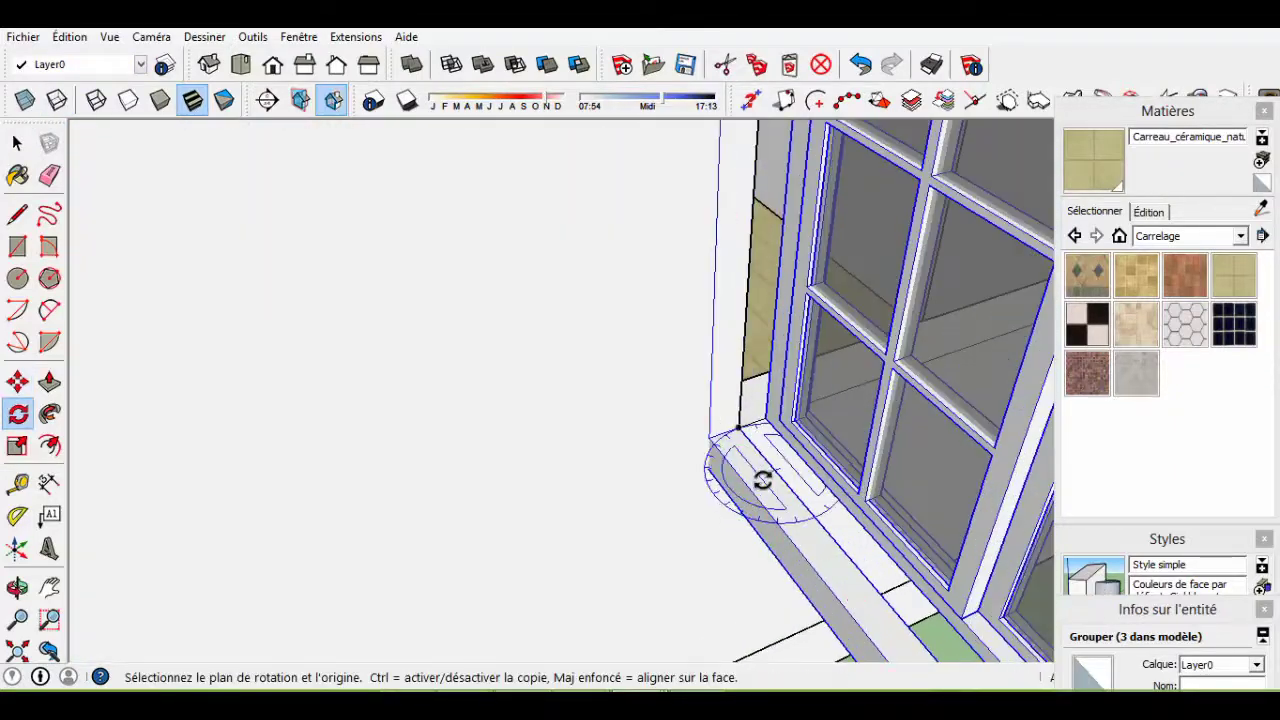
pyautogui.click(788, 492)
pyautogui.scroll(-3, 849, 391)
pyautogui.press('space')
pyautogui.scroll(-3, 824, 527)
# Orbit around the house and over the roof to bring the porch opening into view.
pyautogui.scroll(-3, 624, 406)
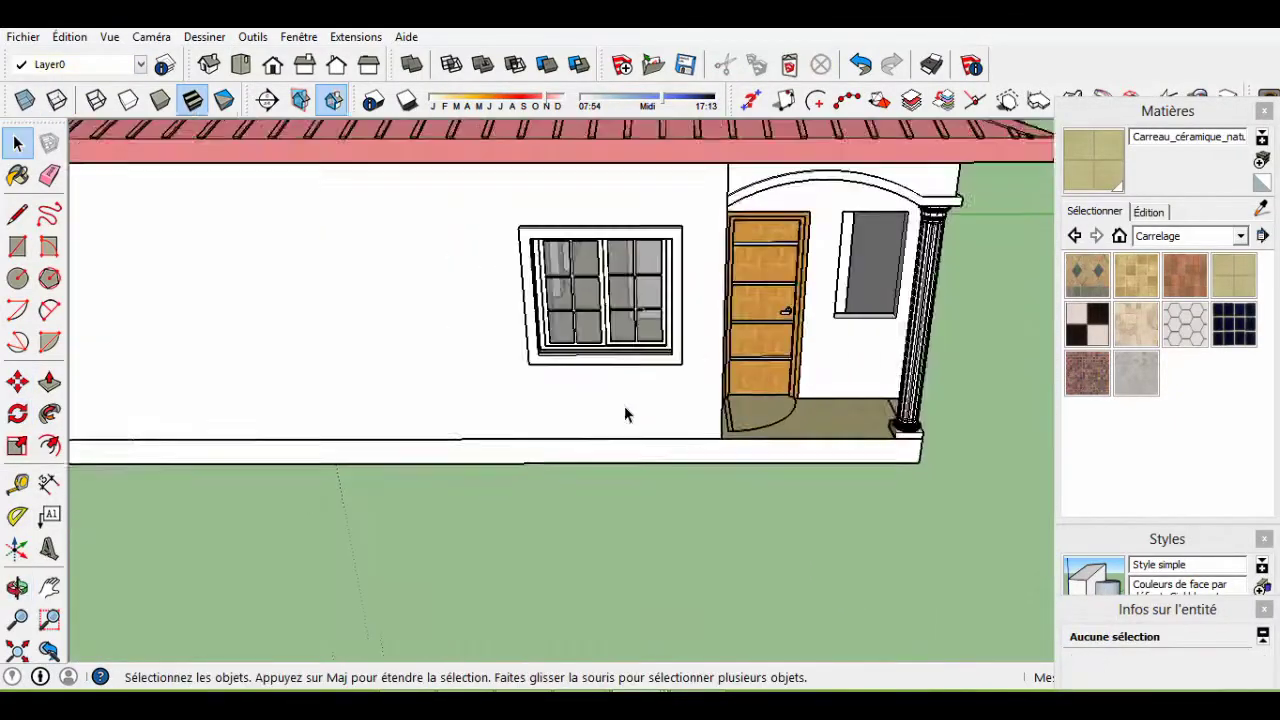
pyautogui.moveTo(624, 406); pyautogui.dragTo(668, 417, button='middle')
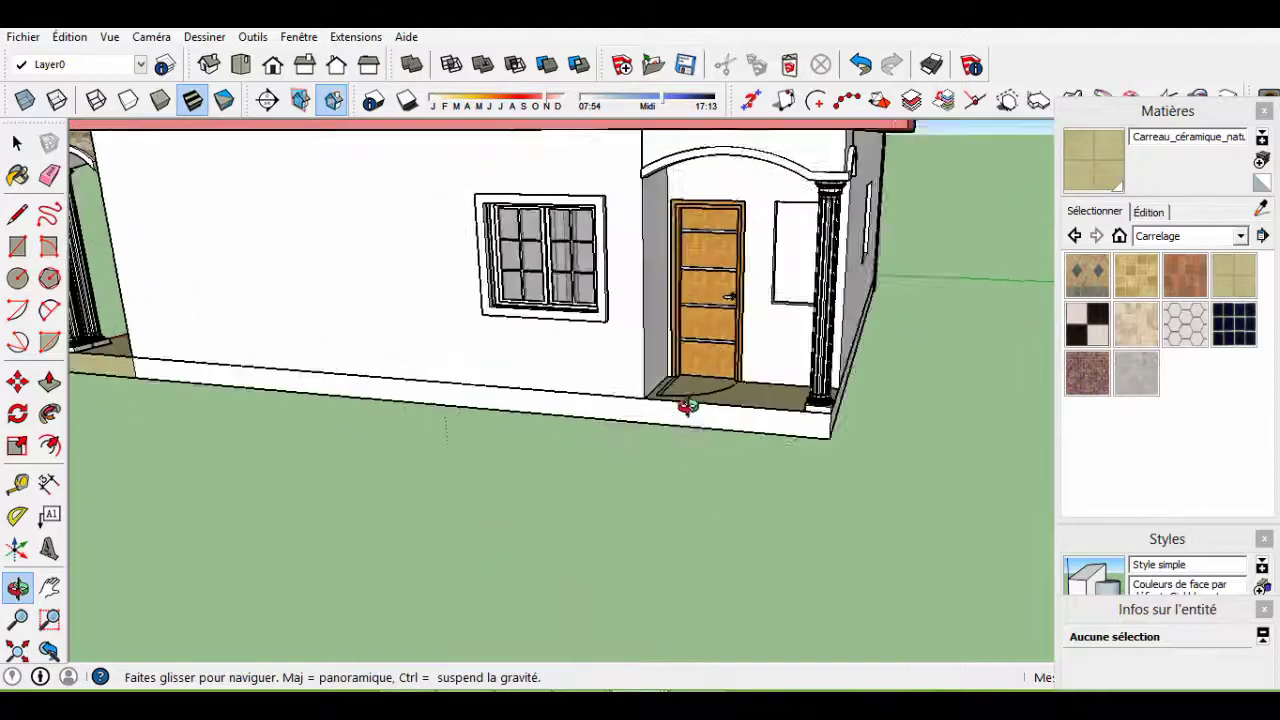
pyautogui.moveTo(844, 443)
pyautogui.mouseDown(button='middle')
pyautogui.moveTo(486, 491)
pyautogui.moveTo(566, 440)
pyautogui.mouseUp(button='middle')
pyautogui.scroll(2, 651, 463)
pyautogui.moveTo(651, 463)
pyautogui.mouseDown(button='middle')
pyautogui.moveTo(523, 477)
pyautogui.moveTo(577, 466)
pyautogui.mouseUp(button='middle')
pyautogui.scroll(-3, 458, 470)
pyautogui.moveTo(481, 484); pyautogui.dragTo(286, 377, button='middle')
pyautogui.scroll(2, 840, 362)
pyautogui.moveTo(840, 362)
pyautogui.mouseDown(button='middle')
pyautogui.moveTo(620, 460)
pyautogui.moveTo(600, 440)
pyautogui.mouseUp(button='middle')
pyautogui.scroll(2, 600, 382)
pyautogui.scroll(2, 600, 382)
# Start copying the framed window beside the door toward the porch opening.
pyautogui.click(560, 400)
pyautogui.scroll(2, 488, 397)
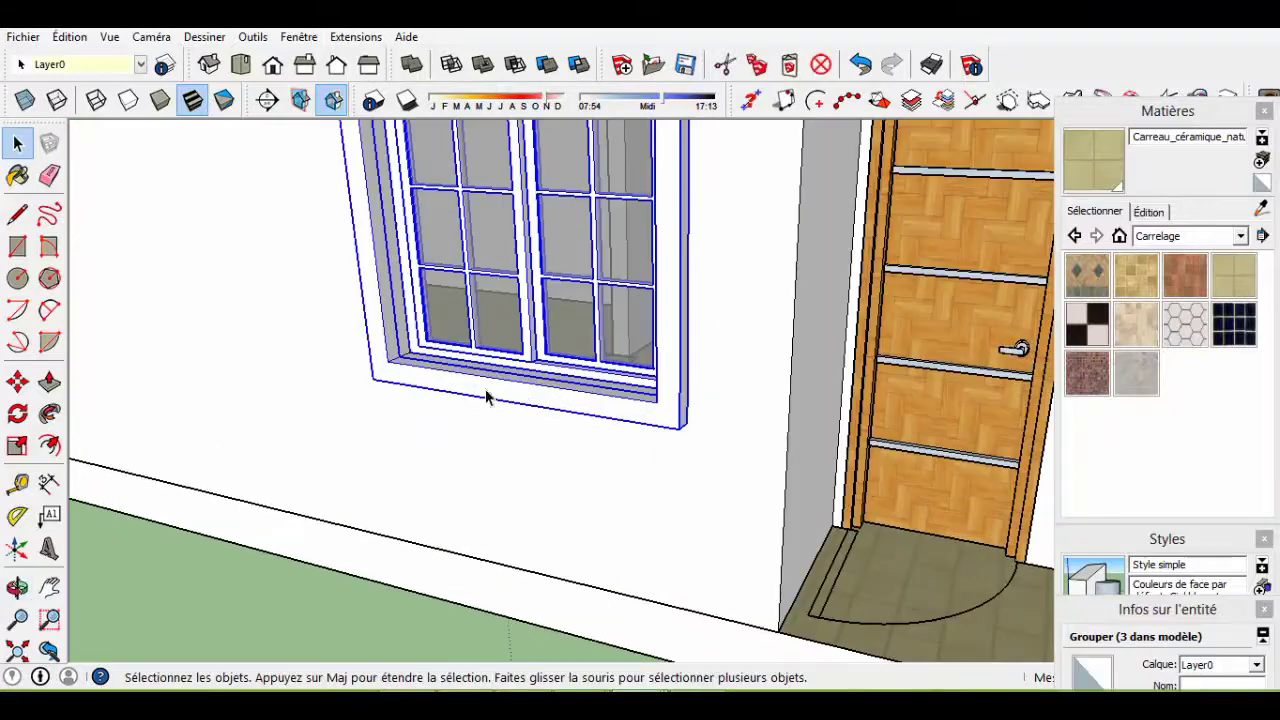
pyautogui.scroll(2, 494, 400)
pyautogui.press('m')
pyautogui.scroll(1, 413, 348)
pyautogui.click(413, 348)
pyautogui.press('ctrl')
pyautogui.scroll(-3, 413, 348)
pyautogui.moveTo(413, 348); pyautogui.dragTo(818, 422, button='middle')
# Drop the window copy into the porch opening and explode its group.
pyautogui.click(818, 422)
pyautogui.press('space')
pyautogui.doubleClick(815, 348)
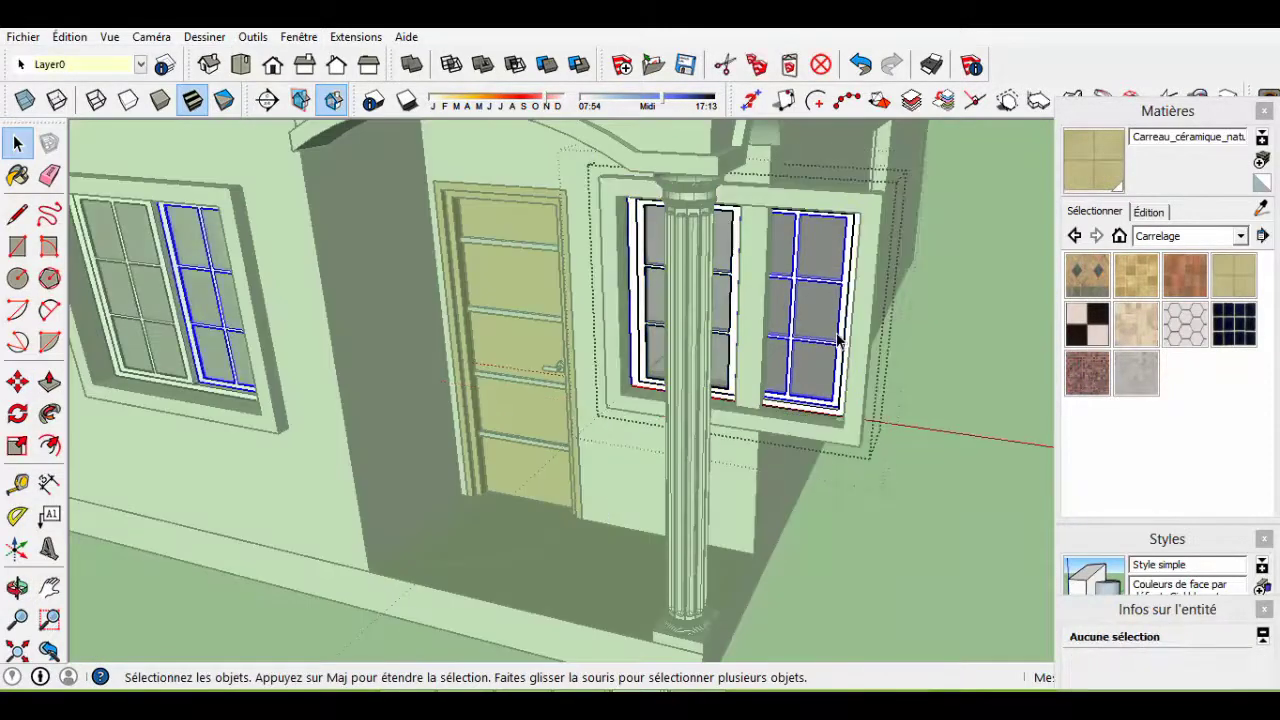
pyautogui.moveTo(838, 342); pyautogui.dragTo(871, 349, button='middle')
pyautogui.scroll(2, 831, 352)
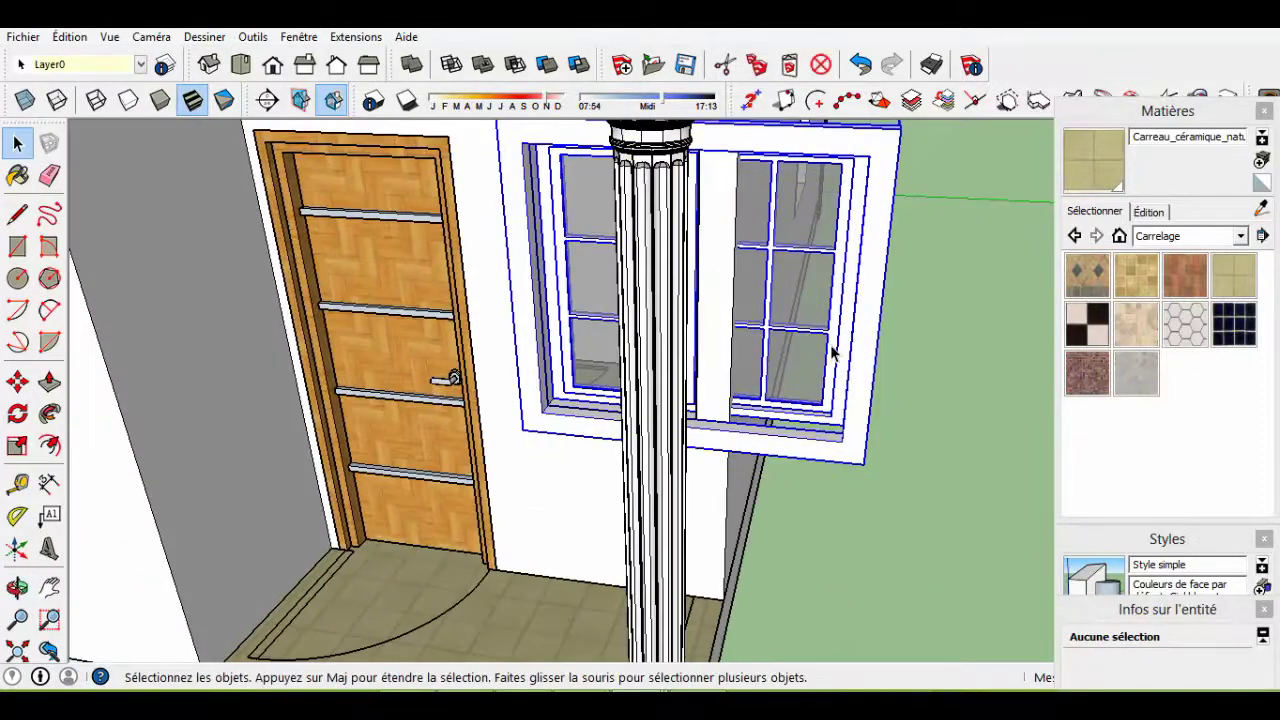
pyautogui.rightClick(832, 352)
pyautogui.click(897, 461)
# Open the window component for editing and select its trim frame pieces.
pyautogui.rightClick(794, 388)
pyautogui.click(870, 357)
pyautogui.scroll(-3, 785, 395)
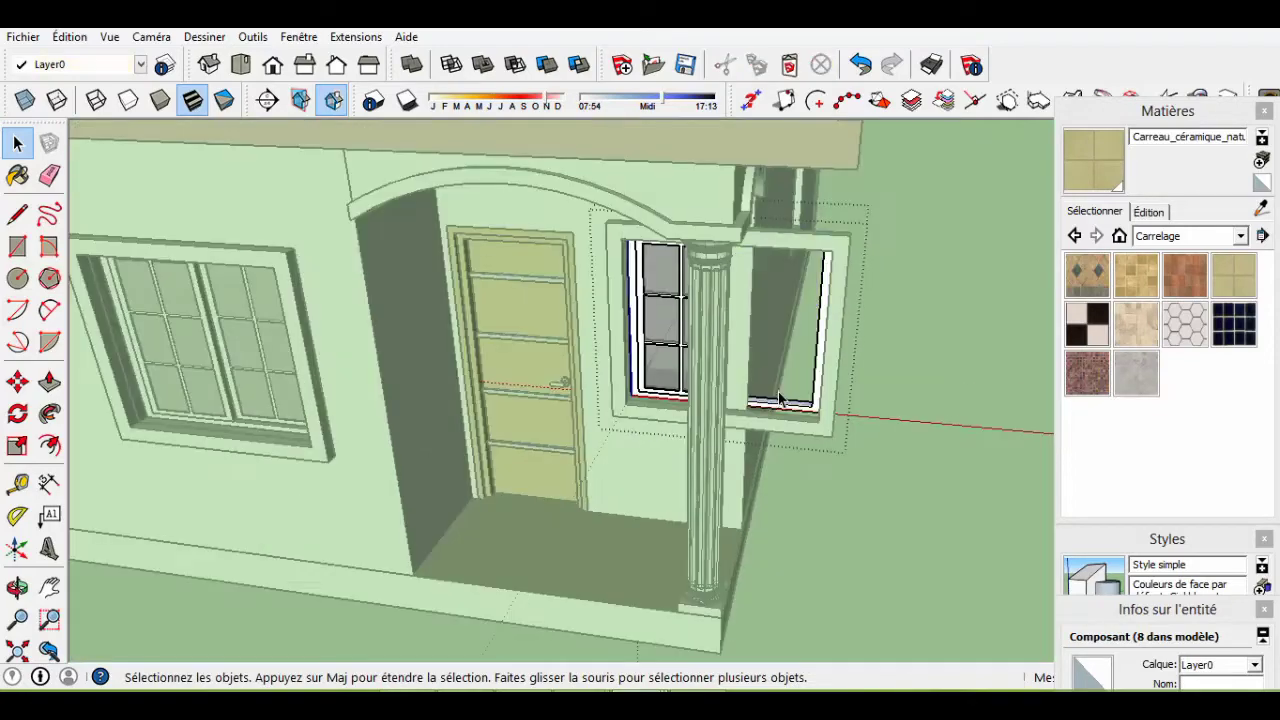
pyautogui.scroll(2, 800, 410)
pyautogui.scroll(-3, 820, 420)
pyautogui.moveTo(780, 245); pyautogui.dragTo(893, 568)
pyautogui.scroll(5, 891, 530)
pyautogui.scroll(1, 887, 553)
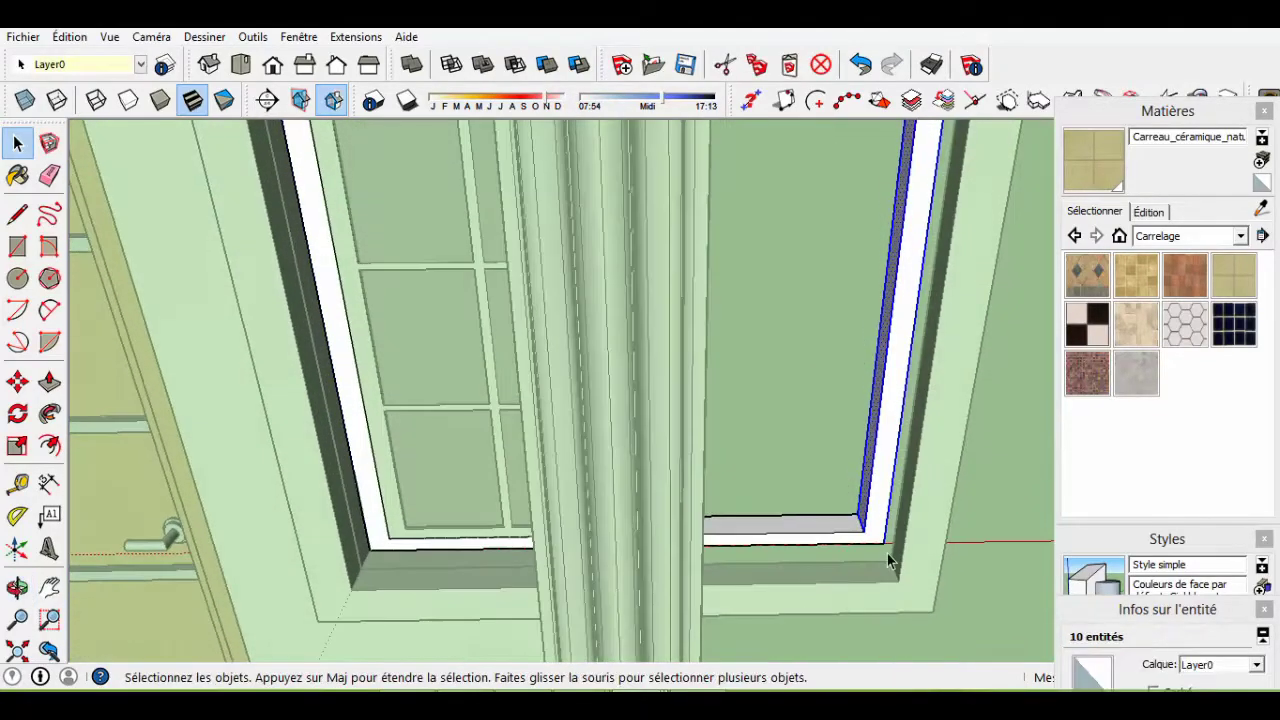
pyautogui.press('m')
pyautogui.scroll(-3, 877, 528)
pyautogui.moveTo(808, 531)
pyautogui.mouseDown(button='middle')
pyautogui.moveTo(677, 583)
pyautogui.moveTo(630, 470)
pyautogui.mouseUp(button='middle')
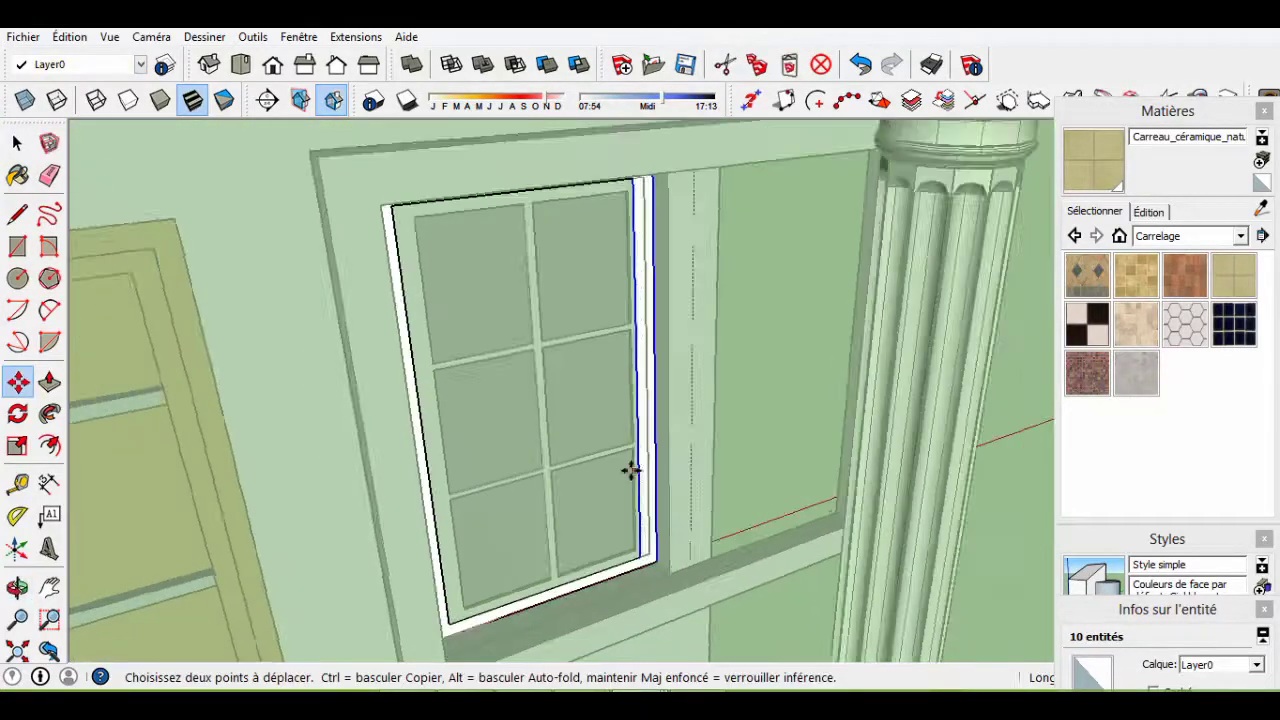
# Select the window sash inside the frame and try scaling it.
pyautogui.press('space')
pyautogui.scroll(-2, 609, 480)
pyautogui.click(609, 480)
pyautogui.press('s')
pyautogui.scroll(3, 623, 449)
pyautogui.press('space')
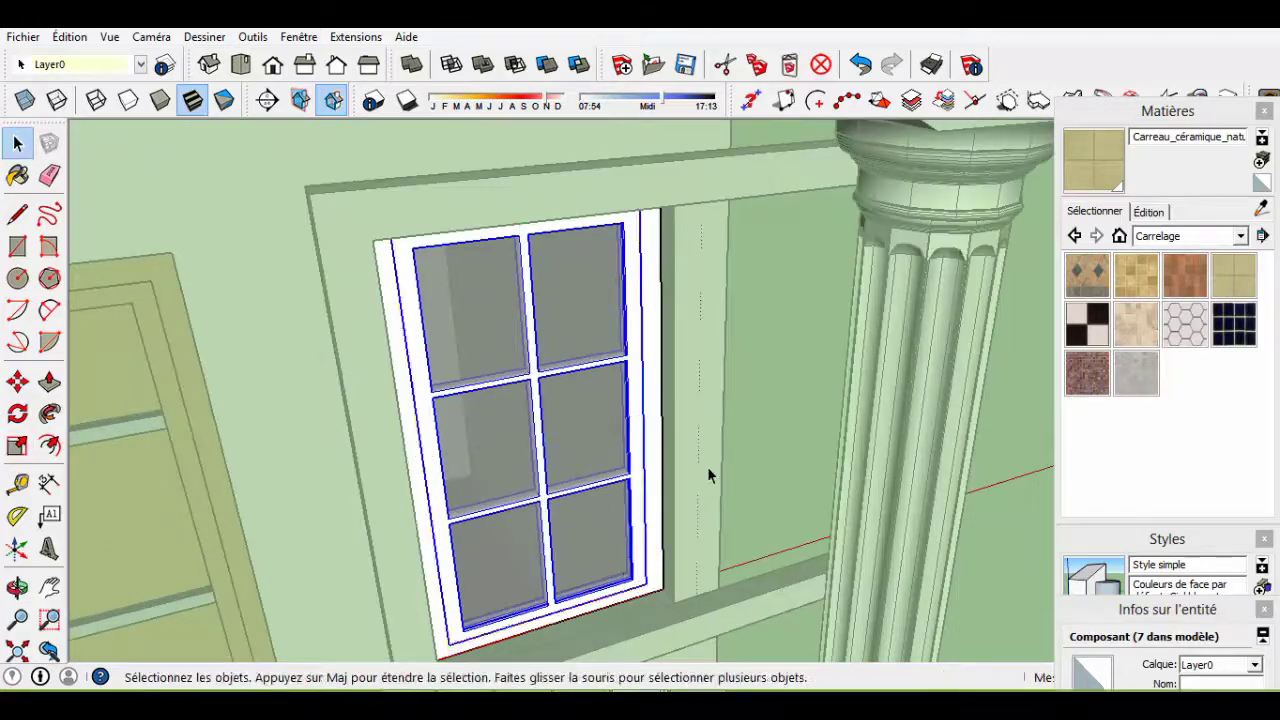
pyautogui.scroll(-3, 707, 475)
# Move the trim frame's side so it fits the wider opening beside the door.
pyautogui.moveTo(840, 356); pyautogui.dragTo(428, 508)
pyautogui.press('m')
pyautogui.scroll(3, 848, 549)
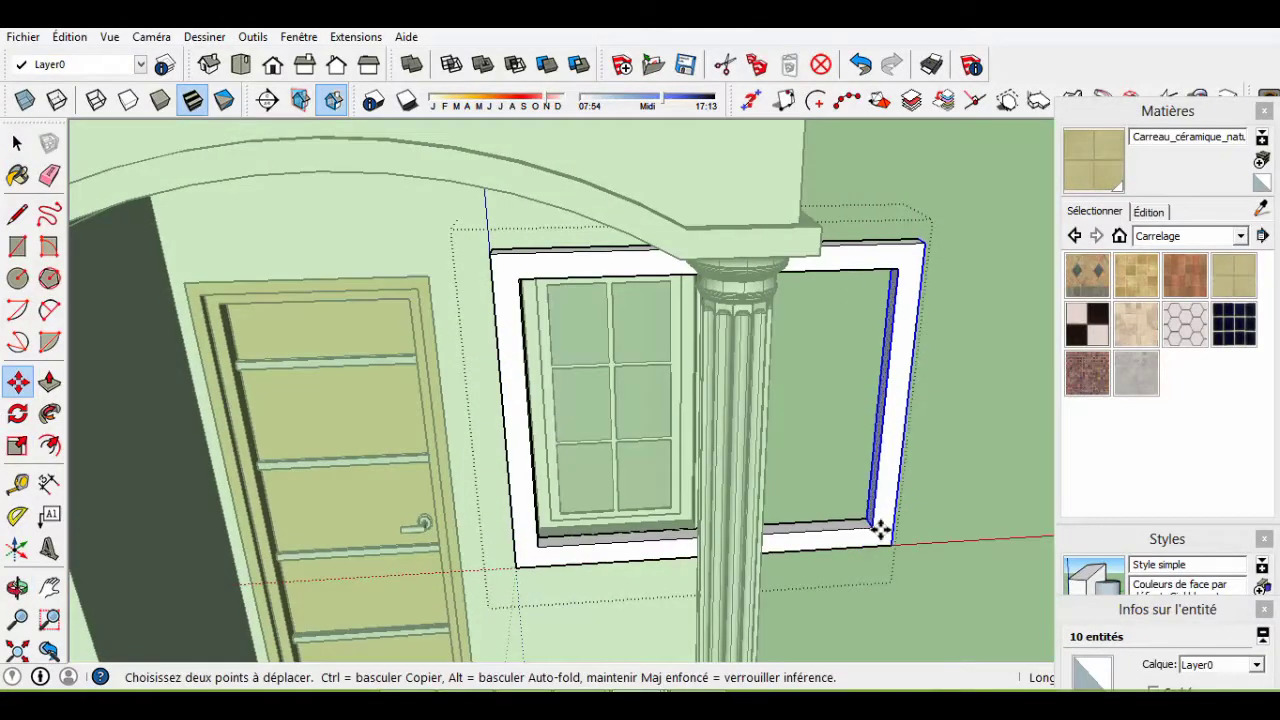
pyautogui.scroll(3, 880, 528)
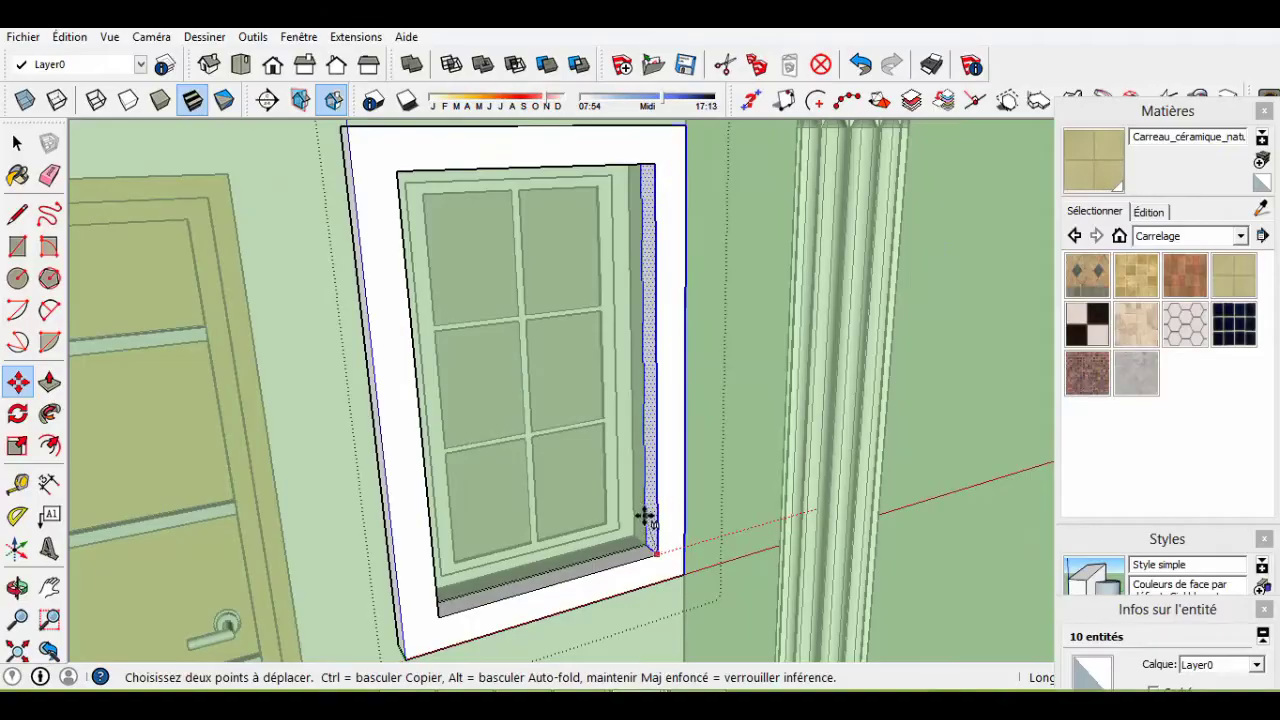
pyautogui.press('space')
pyautogui.scroll(-3, 677, 531)
pyautogui.scroll(-5, 677, 531)
pyautogui.press('o')
pyautogui.moveTo(560, 460)
pyautogui.mouseDown()
pyautogui.moveTo(468, 459)
pyautogui.moveTo(723, 409)
pyautogui.mouseUp()
# Ctrl-copy the window left of the door and set a rotation pivot at its corner.
pyautogui.press('space')
pyautogui.scroll(3, 450, 400)
pyautogui.scroll(3, 406, 437)
pyautogui.click(406, 437)
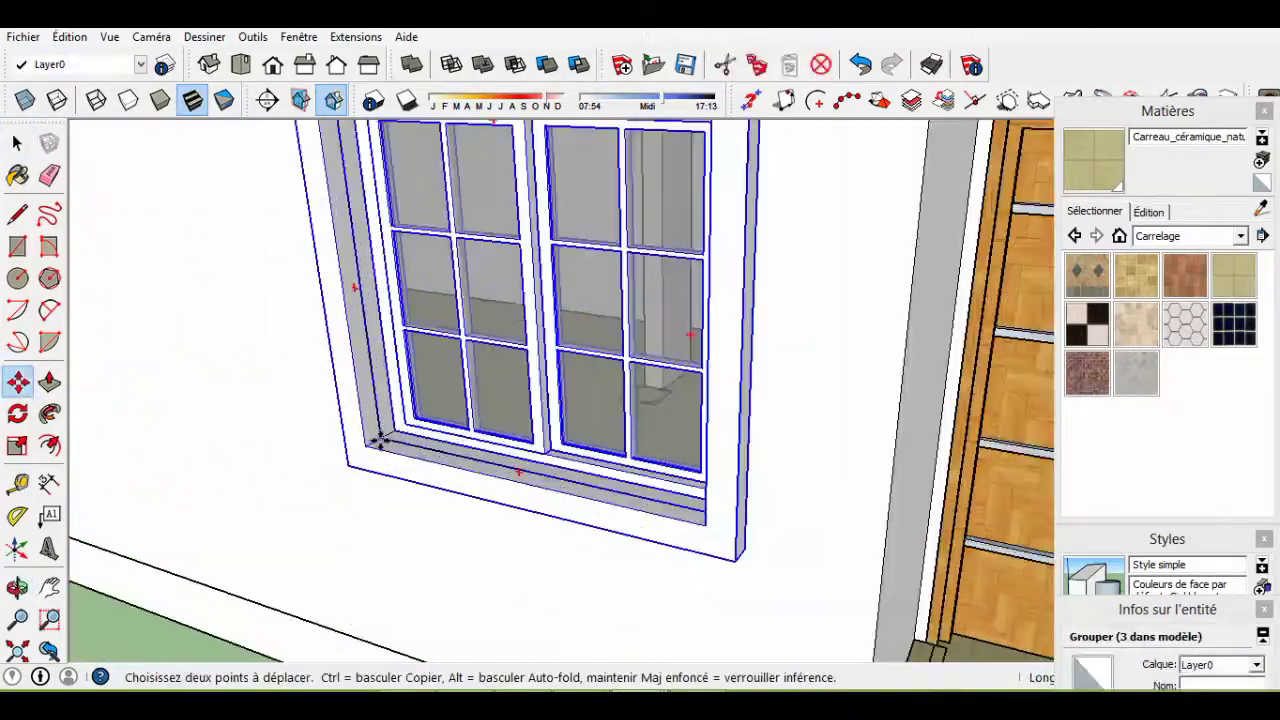
pyautogui.click(380, 440)
pyautogui.scroll(-5, 380, 440)
pyautogui.press('ctrl')
pyautogui.click(749, 478)
pyautogui.scroll(5, 740, 468)
pyautogui.press('q')
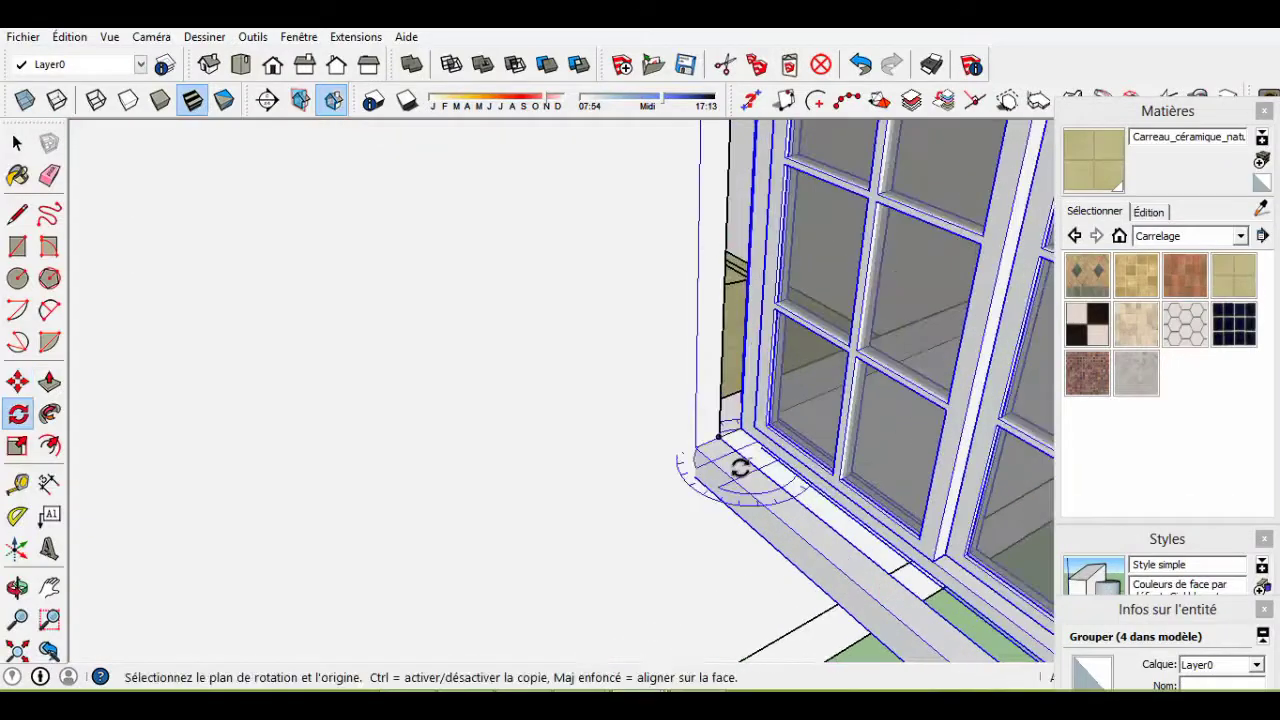
pyautogui.click(716, 437)
pyautogui.scroll(-3, 797, 443)
pyautogui.scroll(-3, 849, 380)
# Ctrl-copy the side-wall window into the large opening on the next wall and rotate it flush.
pyautogui.press('space')
pyautogui.moveTo(849, 380)
pyautogui.mouseDown(button='middle')
pyautogui.moveTo(617, 451)
pyautogui.moveTo(782, 361)
pyautogui.moveTo(500, 380)
pyautogui.mouseUp(button='middle')
pyautogui.scroll(-5, 782, 361)
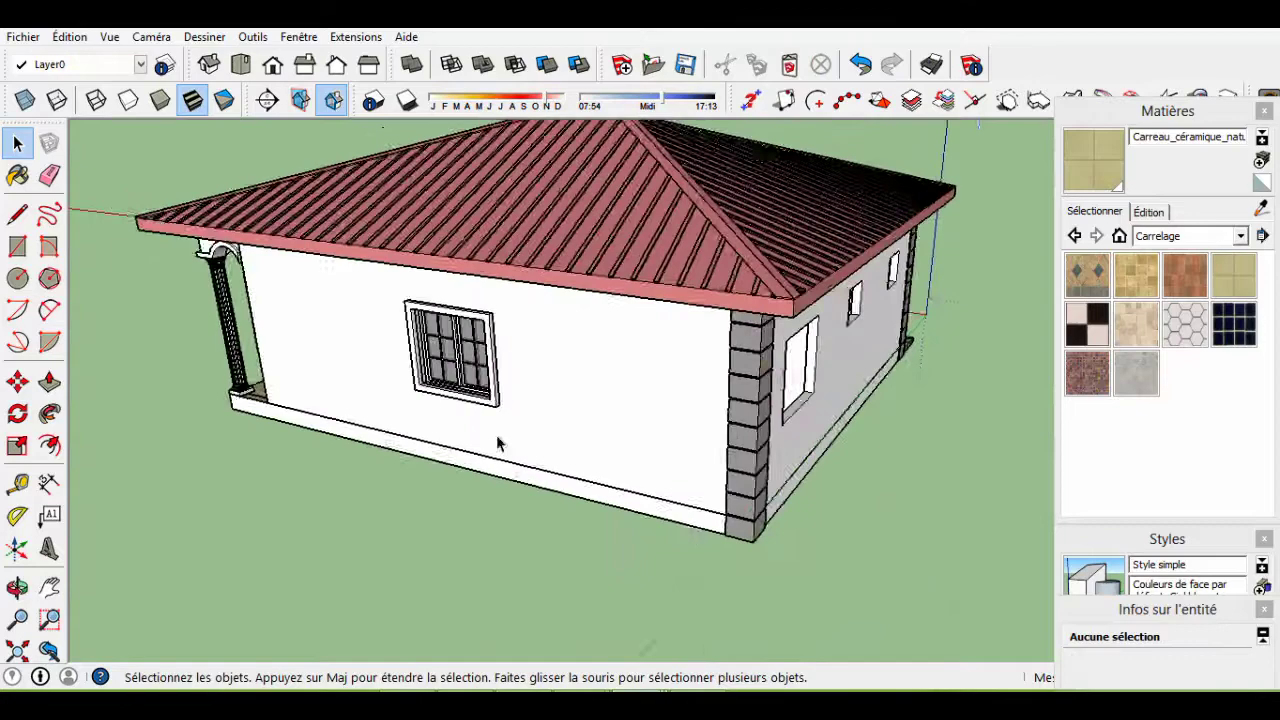
pyautogui.scroll(5, 470, 380)
pyautogui.click(428, 403)
pyautogui.press('m')
pyautogui.click(428, 403)
pyautogui.press('ctrl')
pyautogui.scroll(-5, 428, 403)
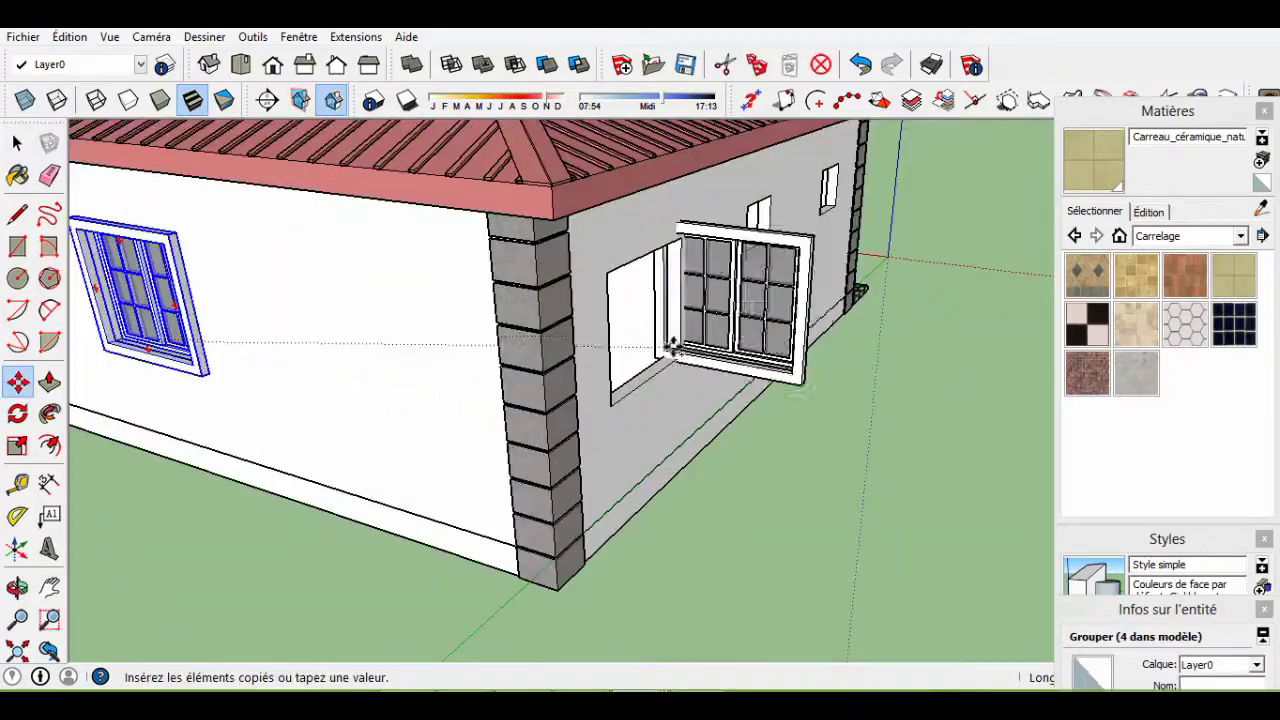
pyautogui.scroll(5, 594, 457)
pyautogui.click(594, 457)
pyautogui.press('q')
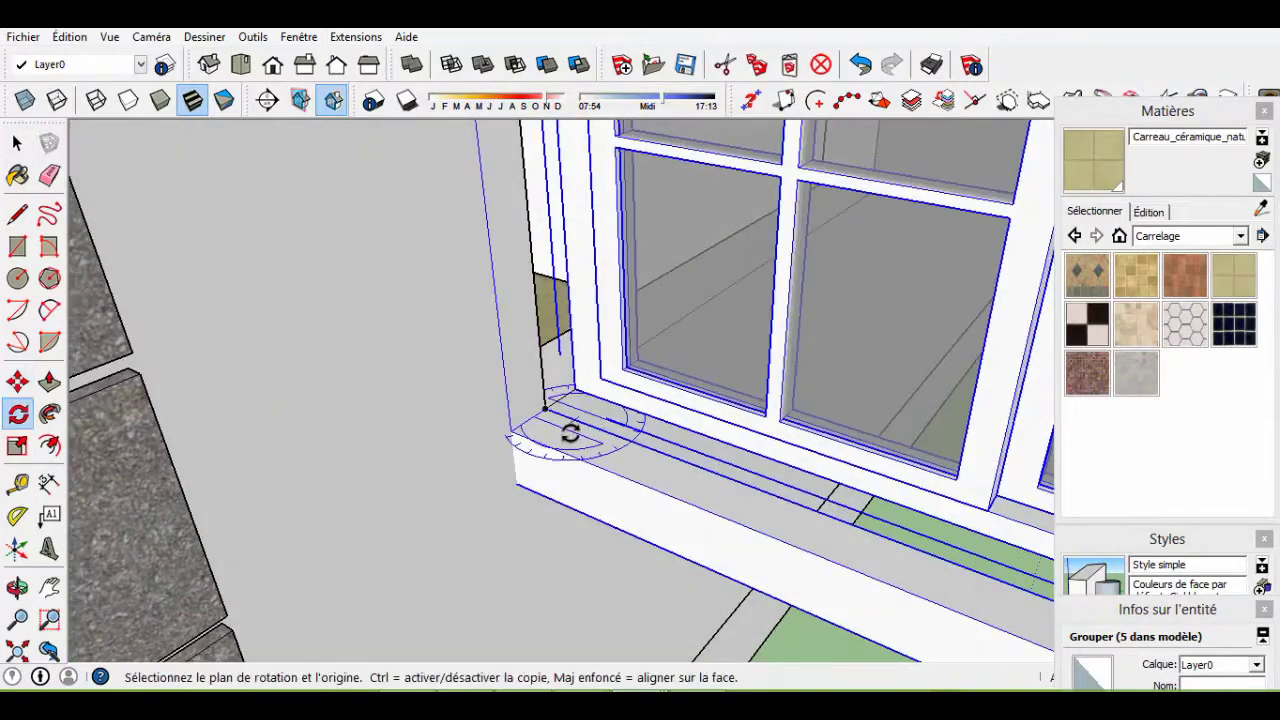
pyautogui.scroll(-3, 622, 442)
pyautogui.press('space')
pyautogui.scroll(-5, 637, 513)
# Paste the copied window into the model near the side wall's small openings.
pyautogui.scroll(-3, 547, 412)
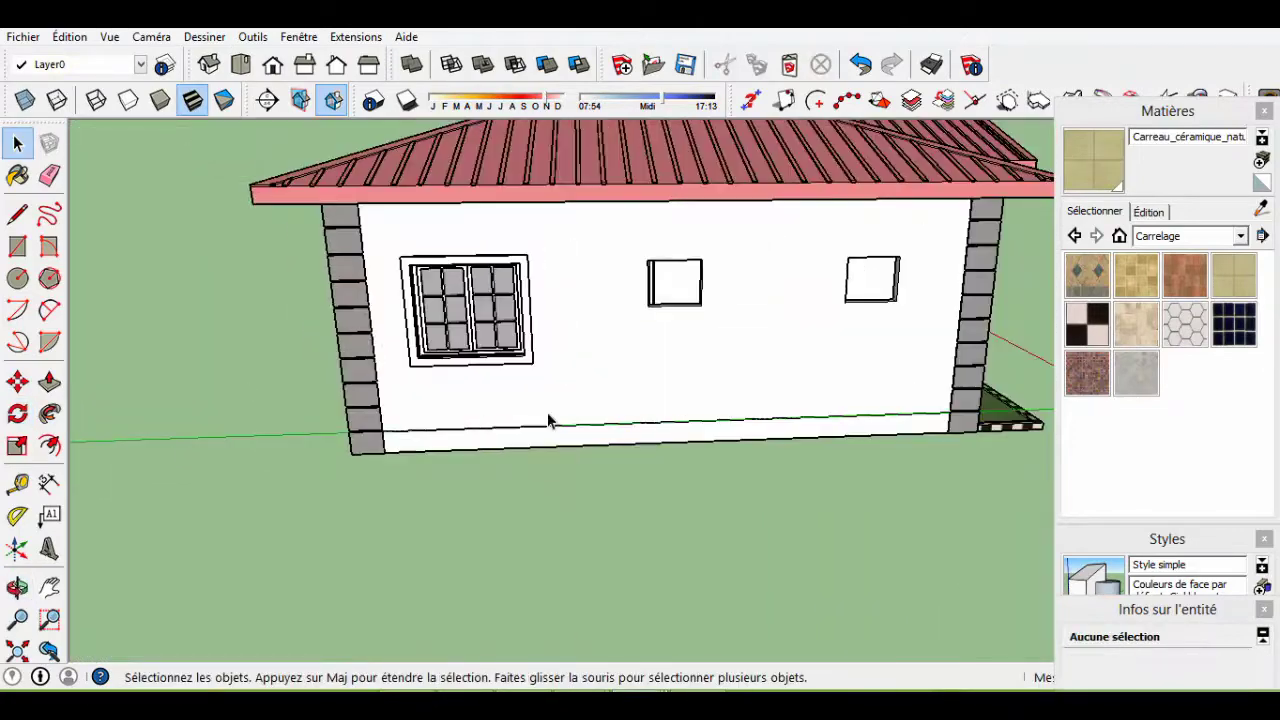
pyautogui.press('o')
pyautogui.moveTo(547, 412); pyautogui.dragTo(555, 530)
pyautogui.click(70, 36)
pyautogui.click(100, 146)
pyautogui.click(491, 523)
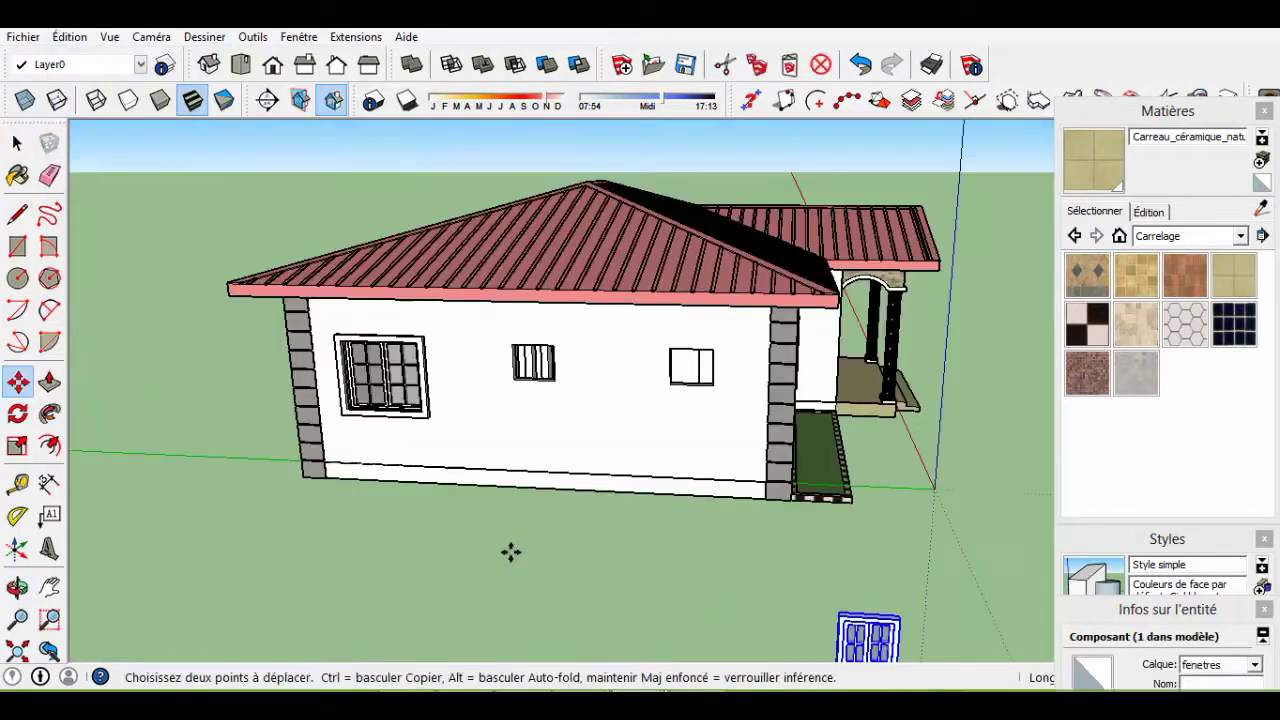
pyautogui.moveTo(511, 551); pyautogui.dragTo(312, 605, button='middle')
pyautogui.scroll(5, 290, 540)
pyautogui.moveTo(223, 494); pyautogui.dragTo(117, 508, button='middle')
pyautogui.scroll(4, 400, 420)
pyautogui.scroll(2, 606, 462)
# Move the pasted window into the first small opening and scale it down to fit.
pyautogui.click(606, 462)
pyautogui.scroll(-4, 791, 494)
pyautogui.scroll(5, 500, 420)
pyautogui.scroll(-1, 391, 380)
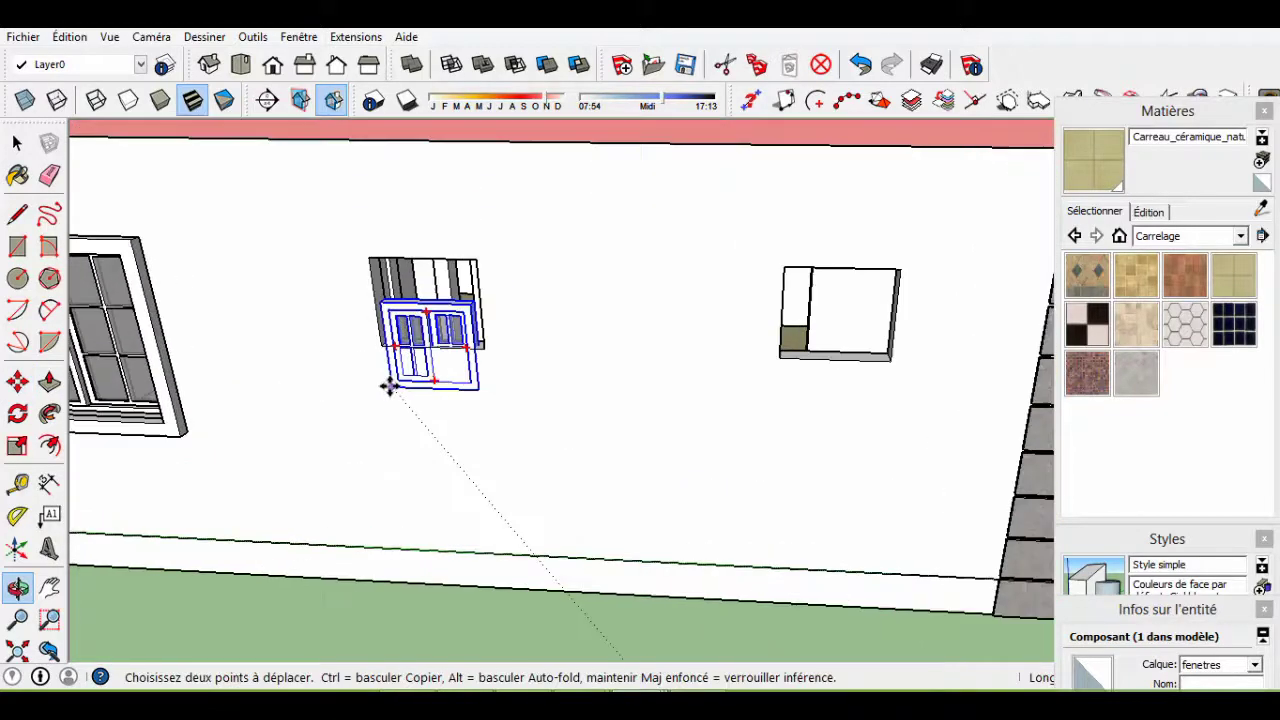
pyautogui.scroll(3, 380, 300)
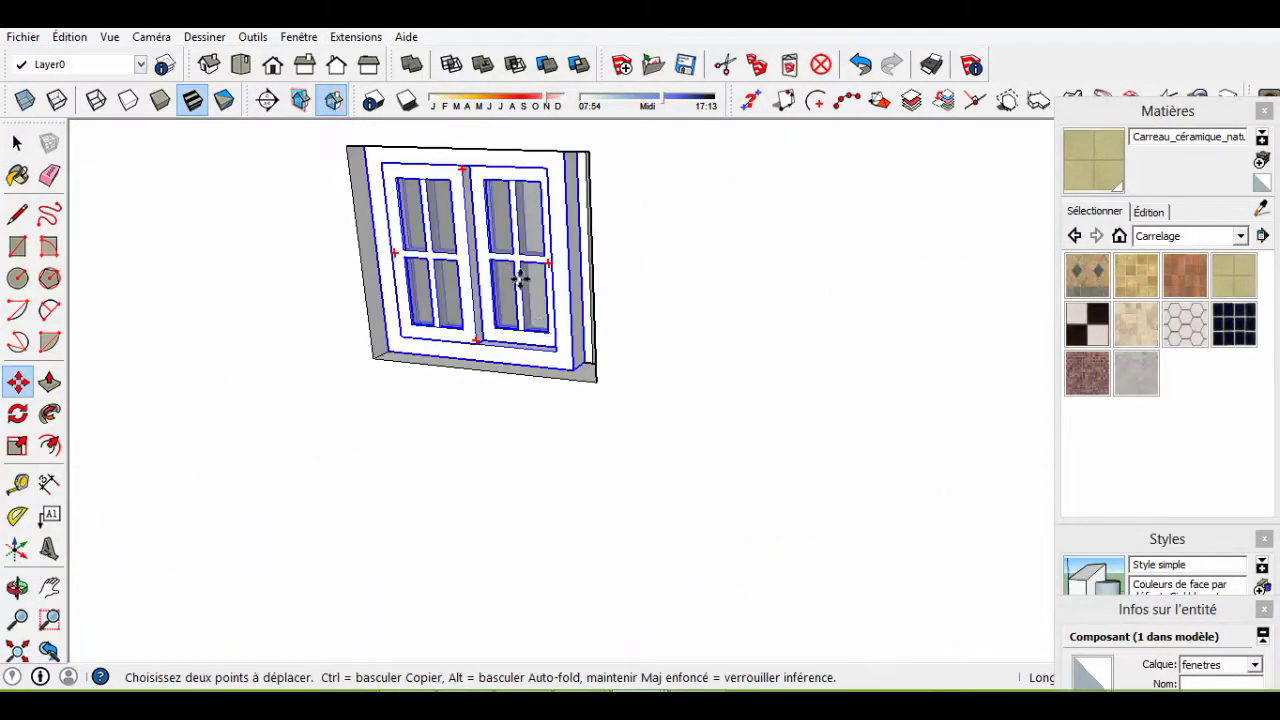
pyautogui.press('space')
pyautogui.scroll(-3, 411, 543)
pyautogui.click(583, 398)
pyautogui.scroll(3, 583, 398)
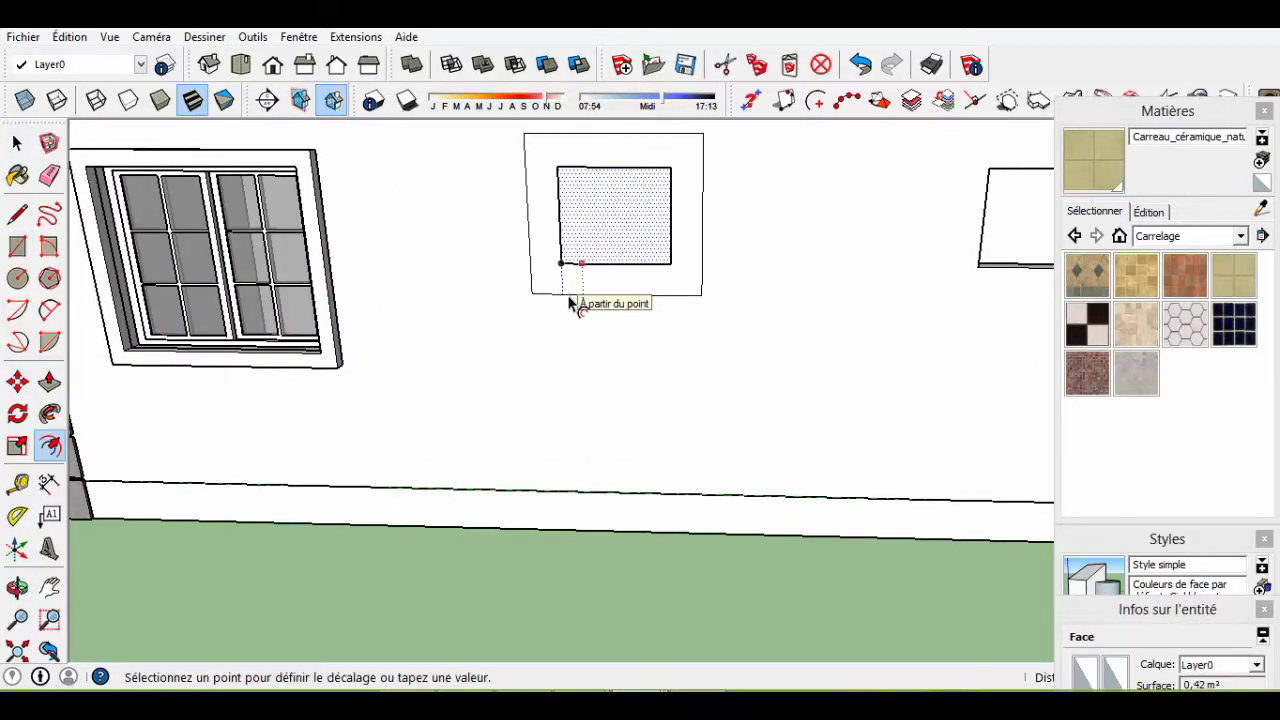
# Push/pull the trim ring around the second small opening outward.
pyautogui.click(719, 281)
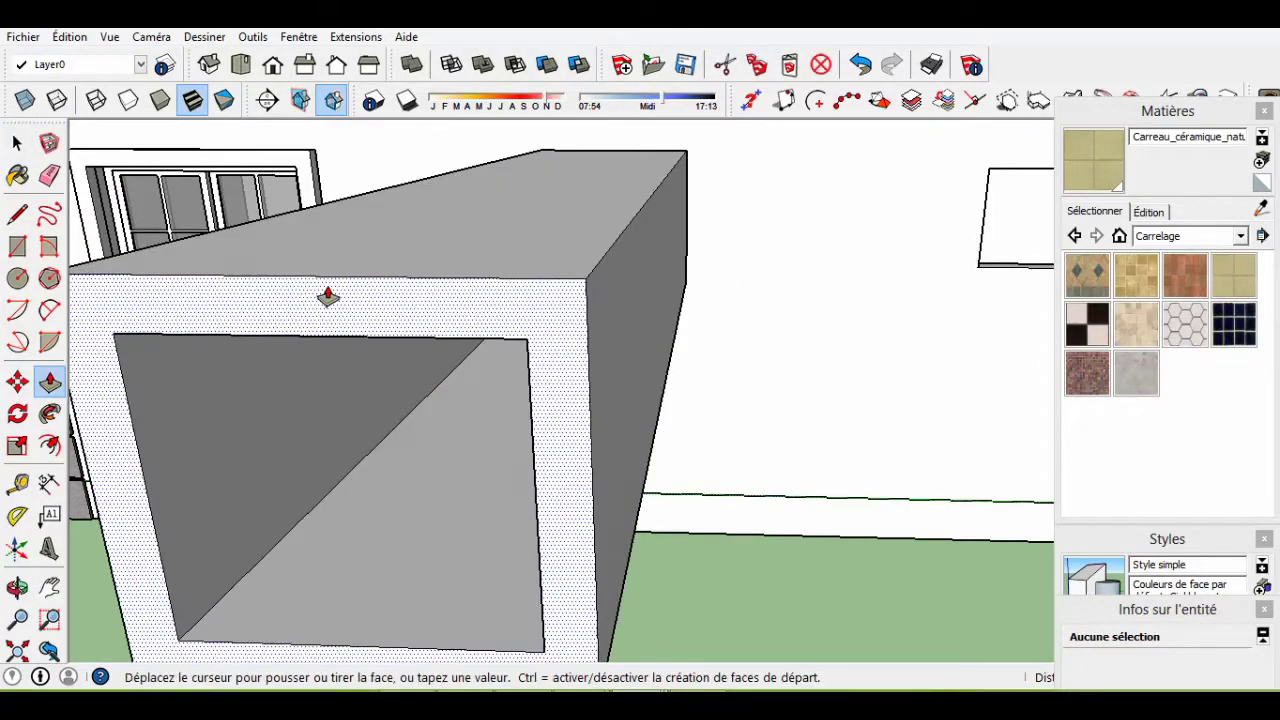
pyautogui.press('space')
pyautogui.rightClick(583, 250)
pyautogui.click(610, 261)
pyautogui.scroll(1, 675, 597)
# Make a group from the small window's parts.
pyautogui.click(595, 180)
pyautogui.rightClick(620, 224)
pyautogui.click(671, 406)
pyautogui.scroll(3, 481, 346)
# Ctrl-copy the grouped window into the last trimmed opening and view the whole house.
pyautogui.press('ctrl')
pyautogui.click(478, 308)
pyautogui.scroll(-3, 478, 308)
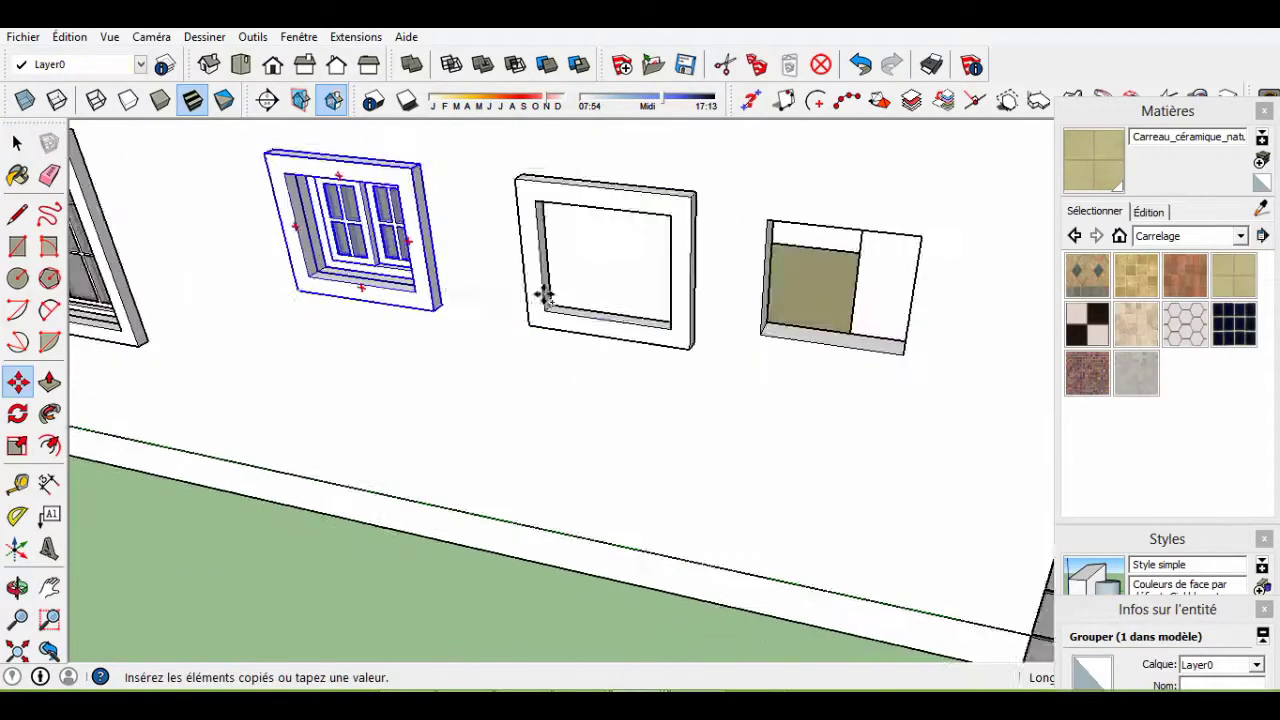
pyautogui.click(771, 366)
pyautogui.press('space')
pyautogui.scroll(-2, 557, 444)
pyautogui.moveTo(557, 444)
pyautogui.mouseDown(button='middle')
pyautogui.moveTo(363, 416)
pyautogui.moveTo(826, 437)
pyautogui.moveTo(888, 491)
pyautogui.moveTo(974, 491)
pyautogui.moveTo(837, 477)
pyautogui.mouseUp(button='middle')
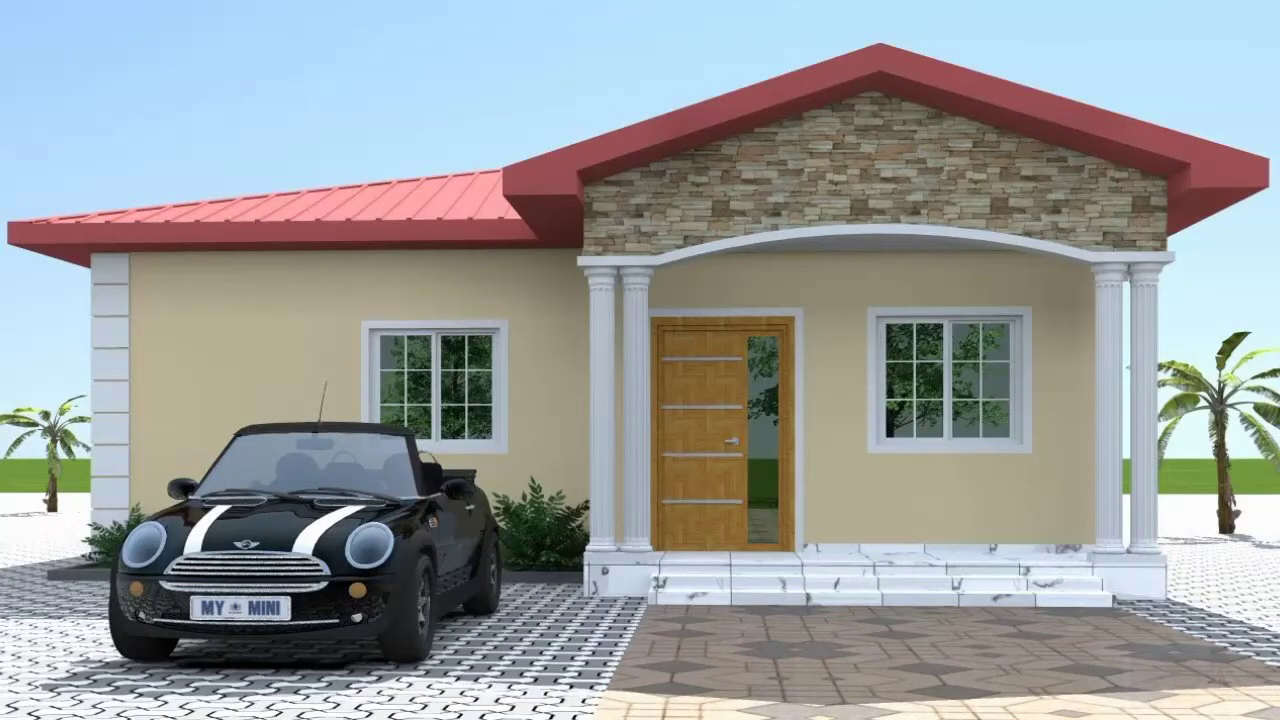